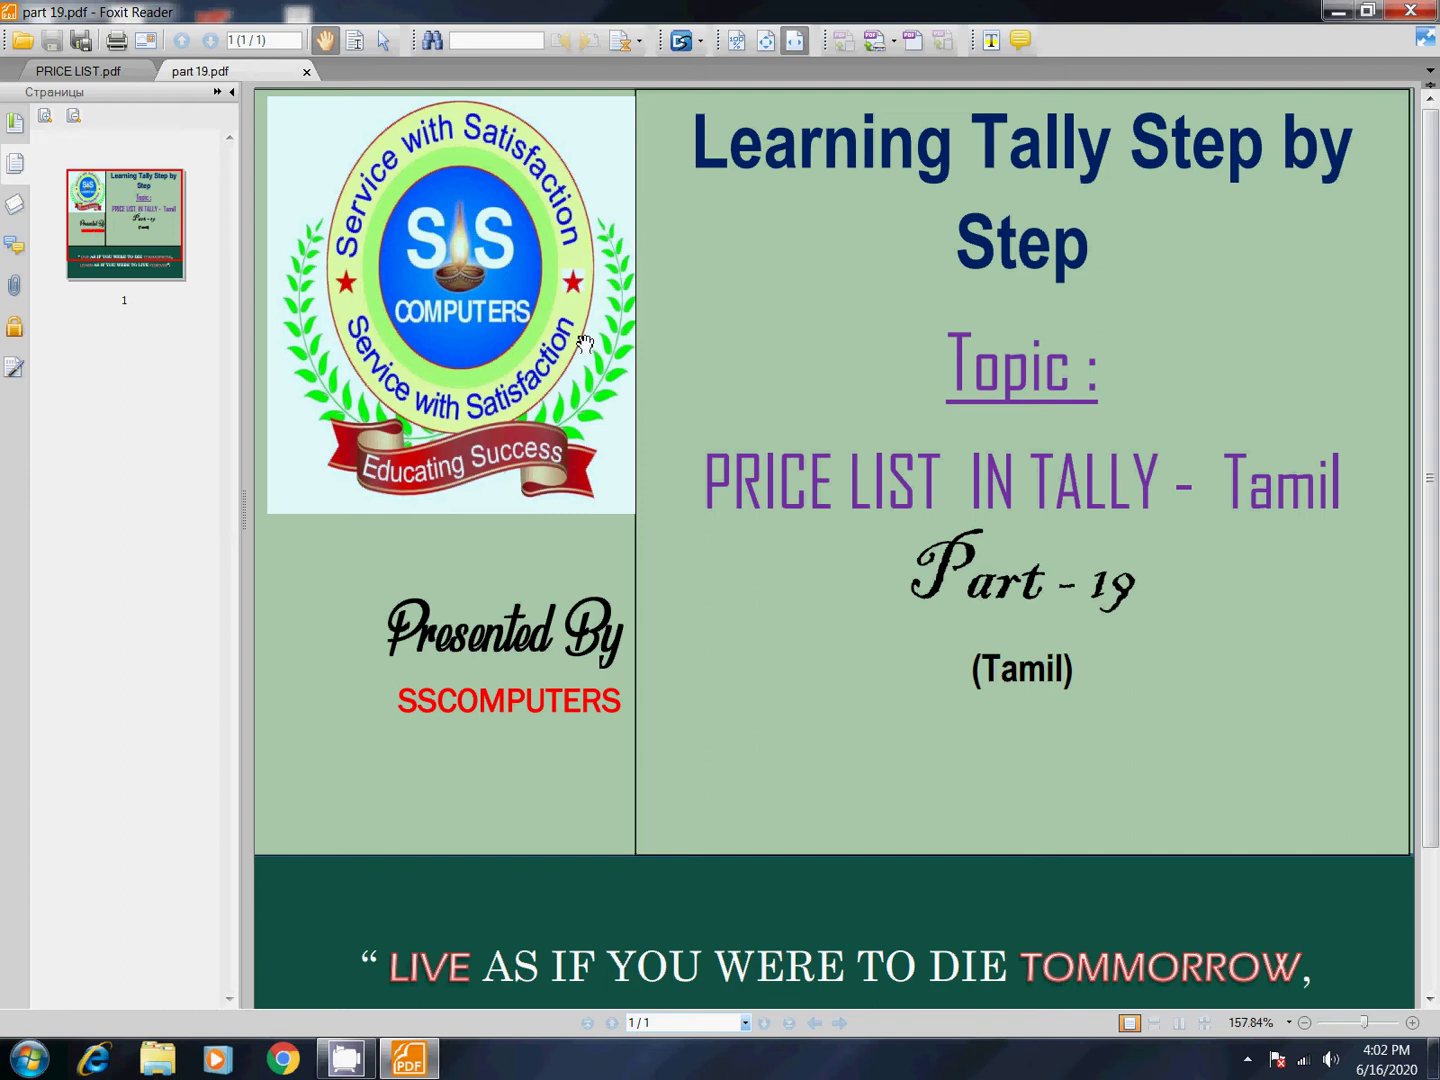
# Read the PRICE LIST.pdf retail and wholesale rates for Dairy milk, KitKat and Munch, then open the Start menu.
pyautogui.click(95, 78)
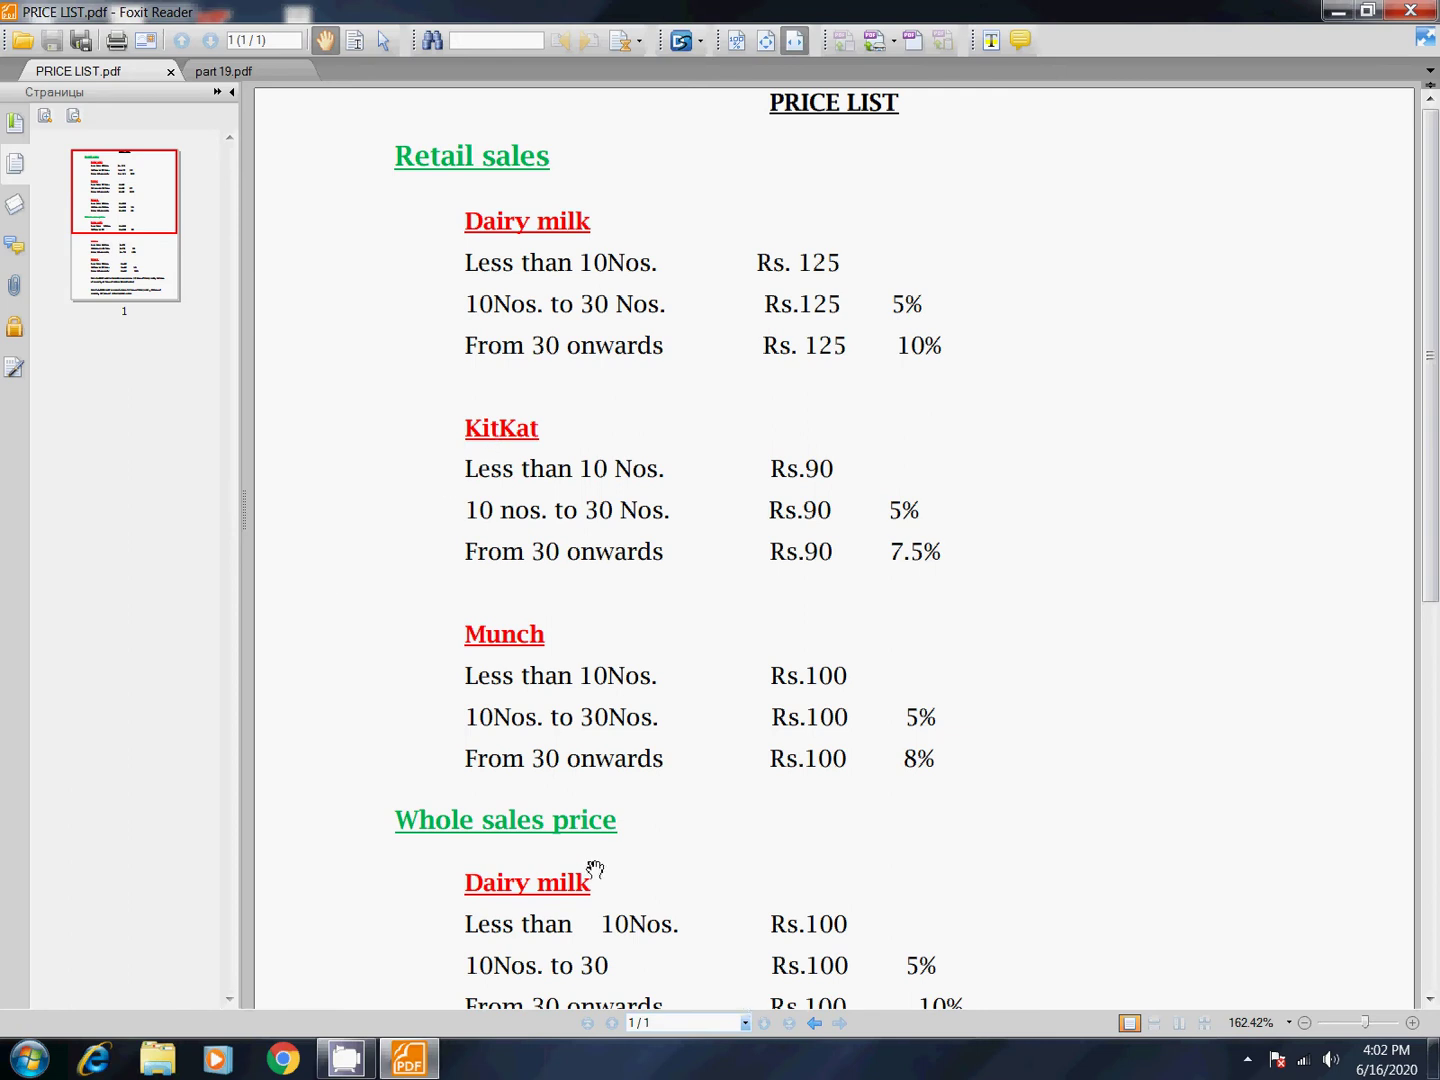
pyautogui.scroll(-3, 588, 868)
pyautogui.scroll(-5, 523, 950)
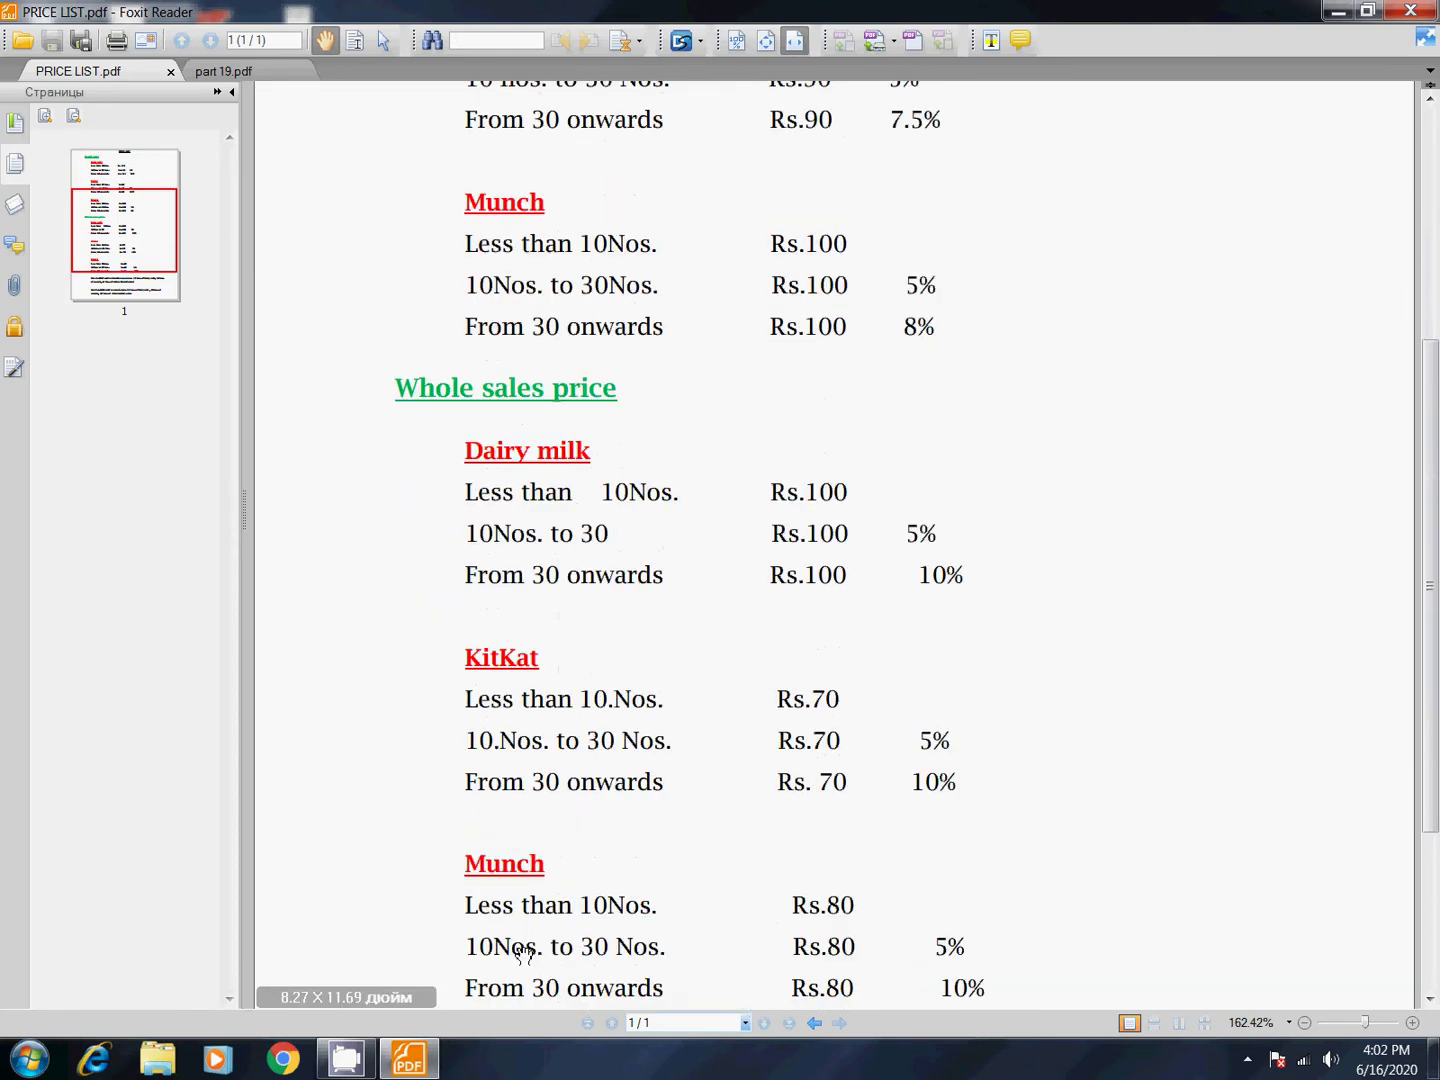
pyautogui.scroll(4, 516, 896)
pyautogui.scroll(4, 525, 895)
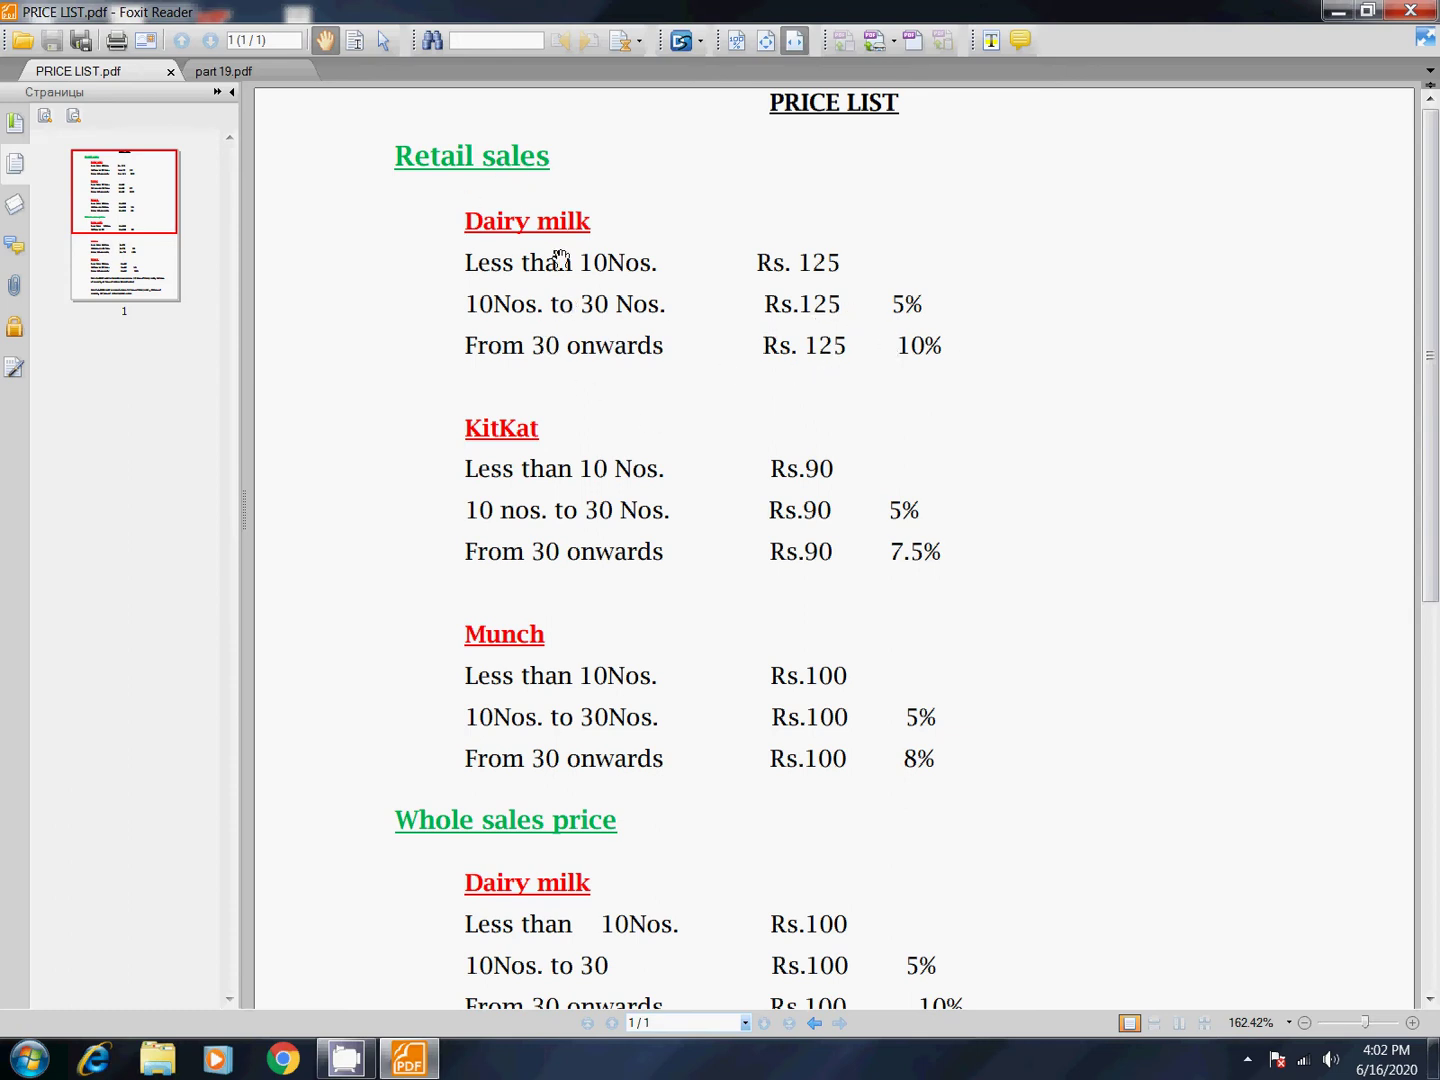
pyautogui.scroll(-2, 564, 280)
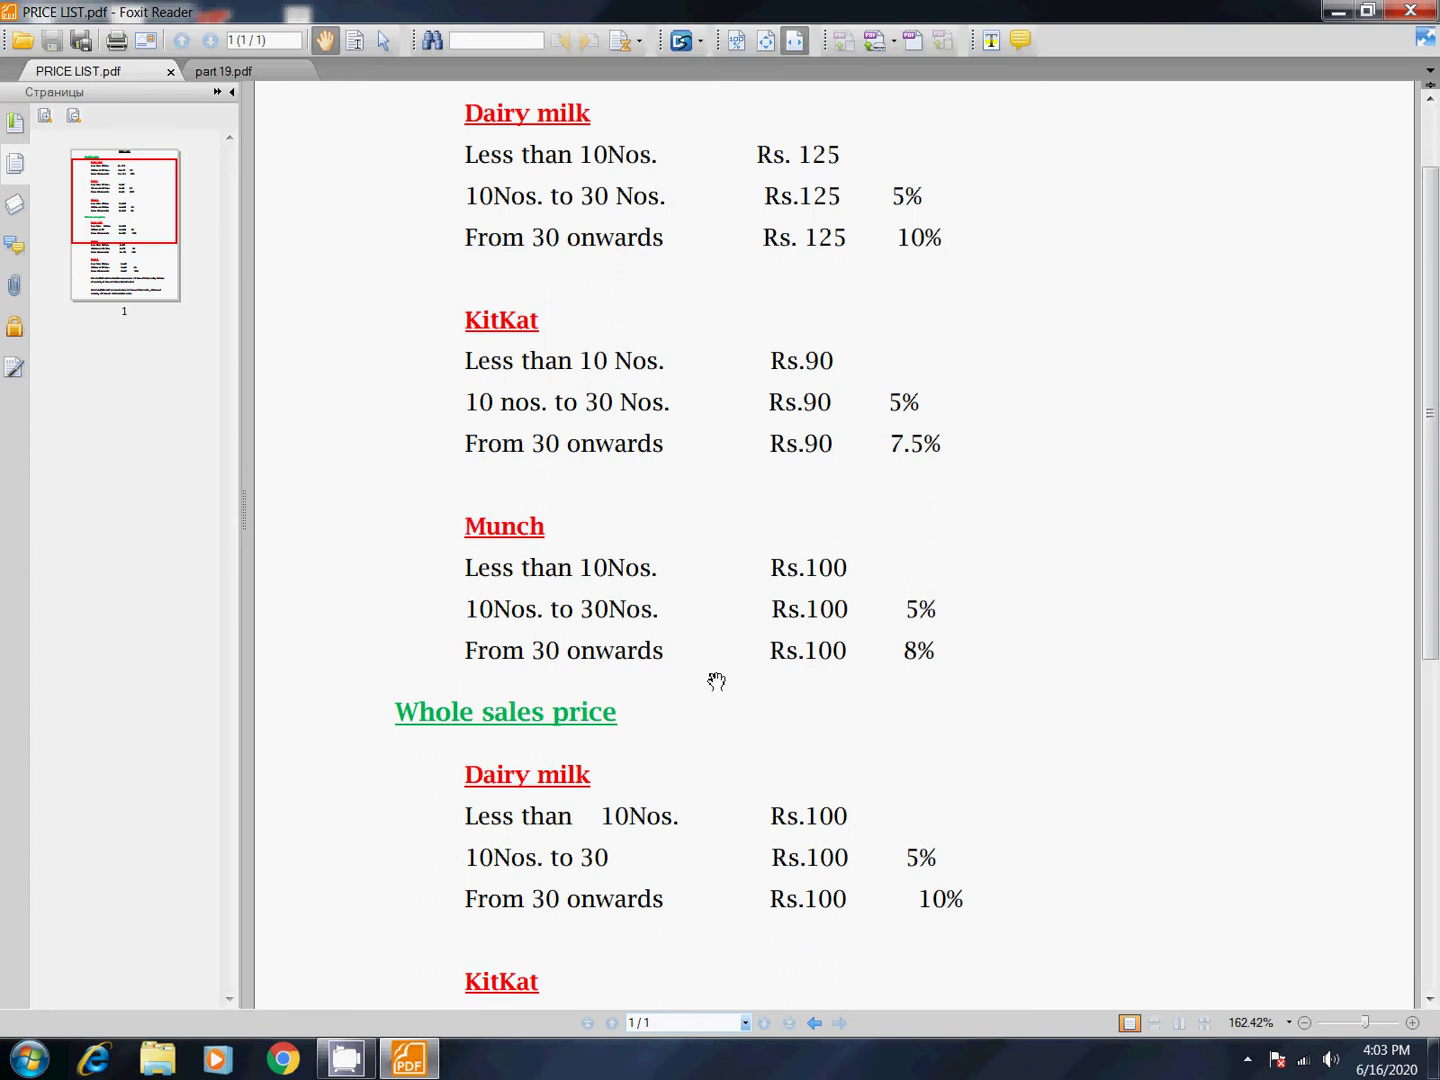
pyautogui.click(28, 1058)
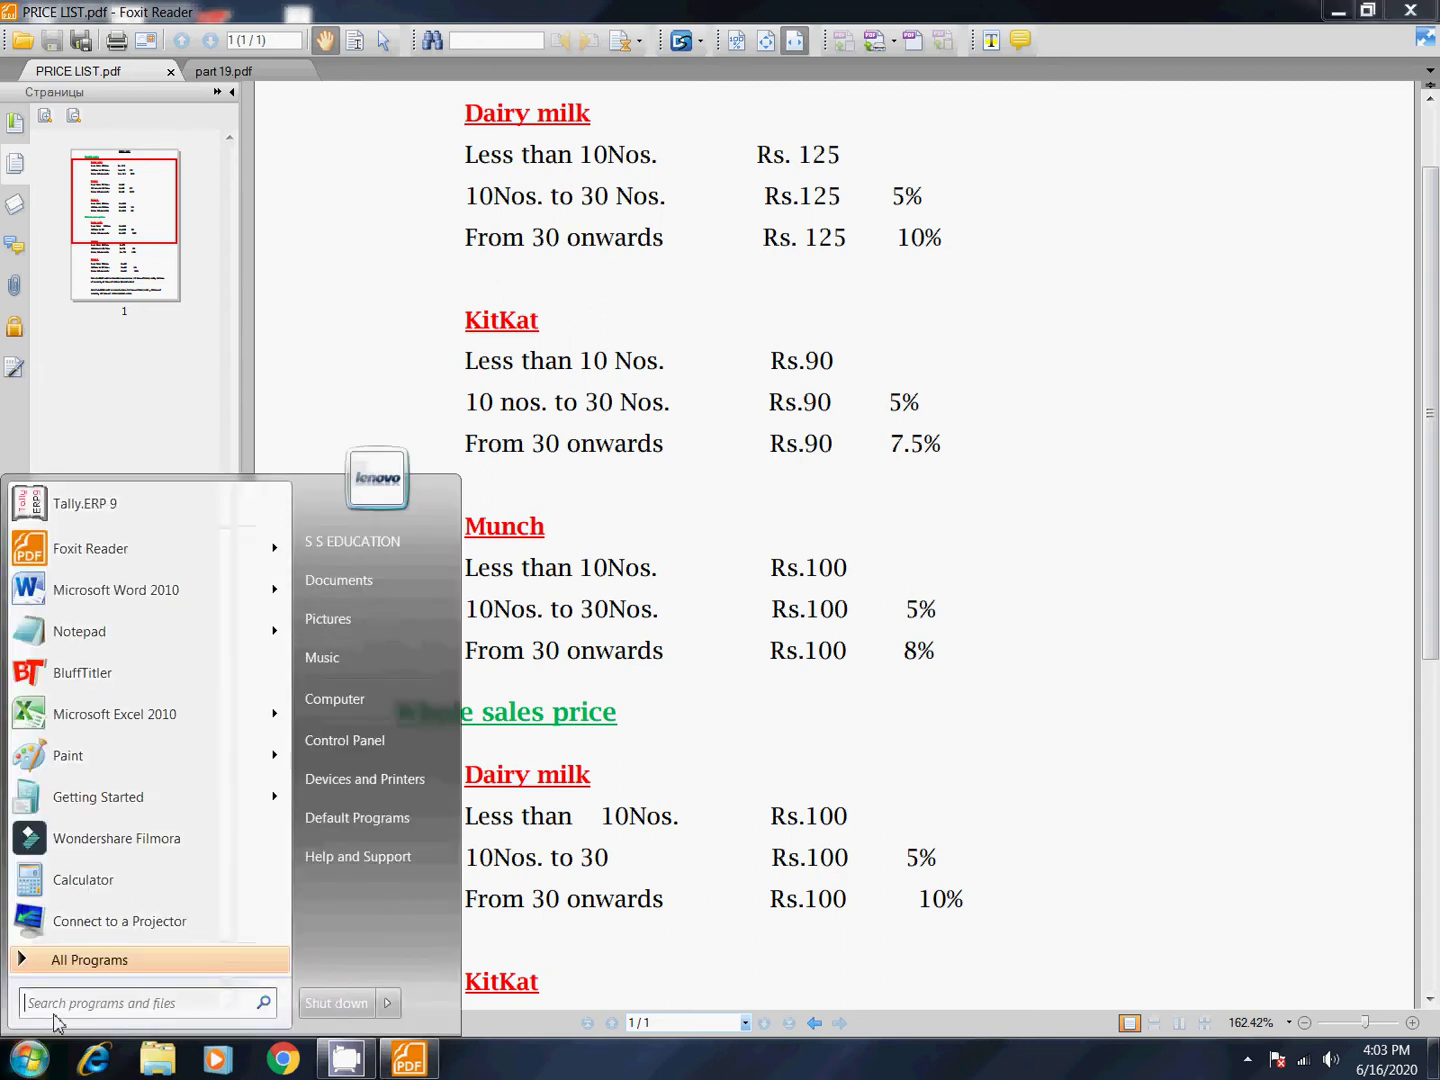
# Launch Tally.ERP 9 in Educational Mode as the Silver edition, skipping TallyVault.
pyautogui.click(154, 508)
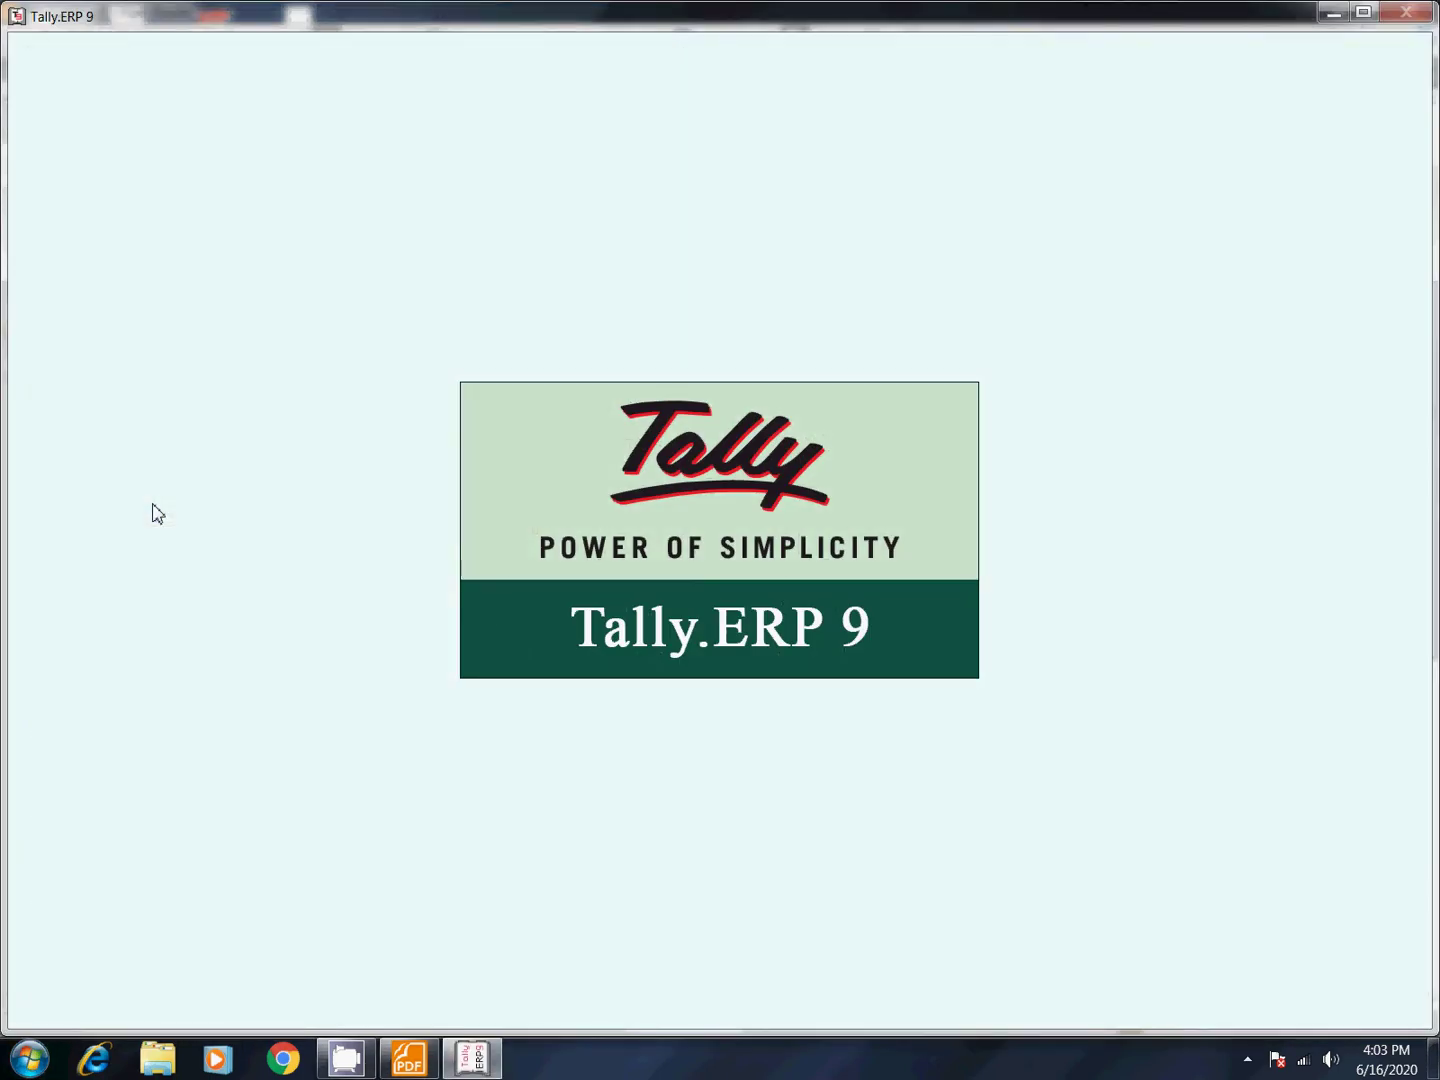
pyautogui.press('Down')
pyautogui.press('Down')
pyautogui.press('Down')
pyautogui.press('Down')
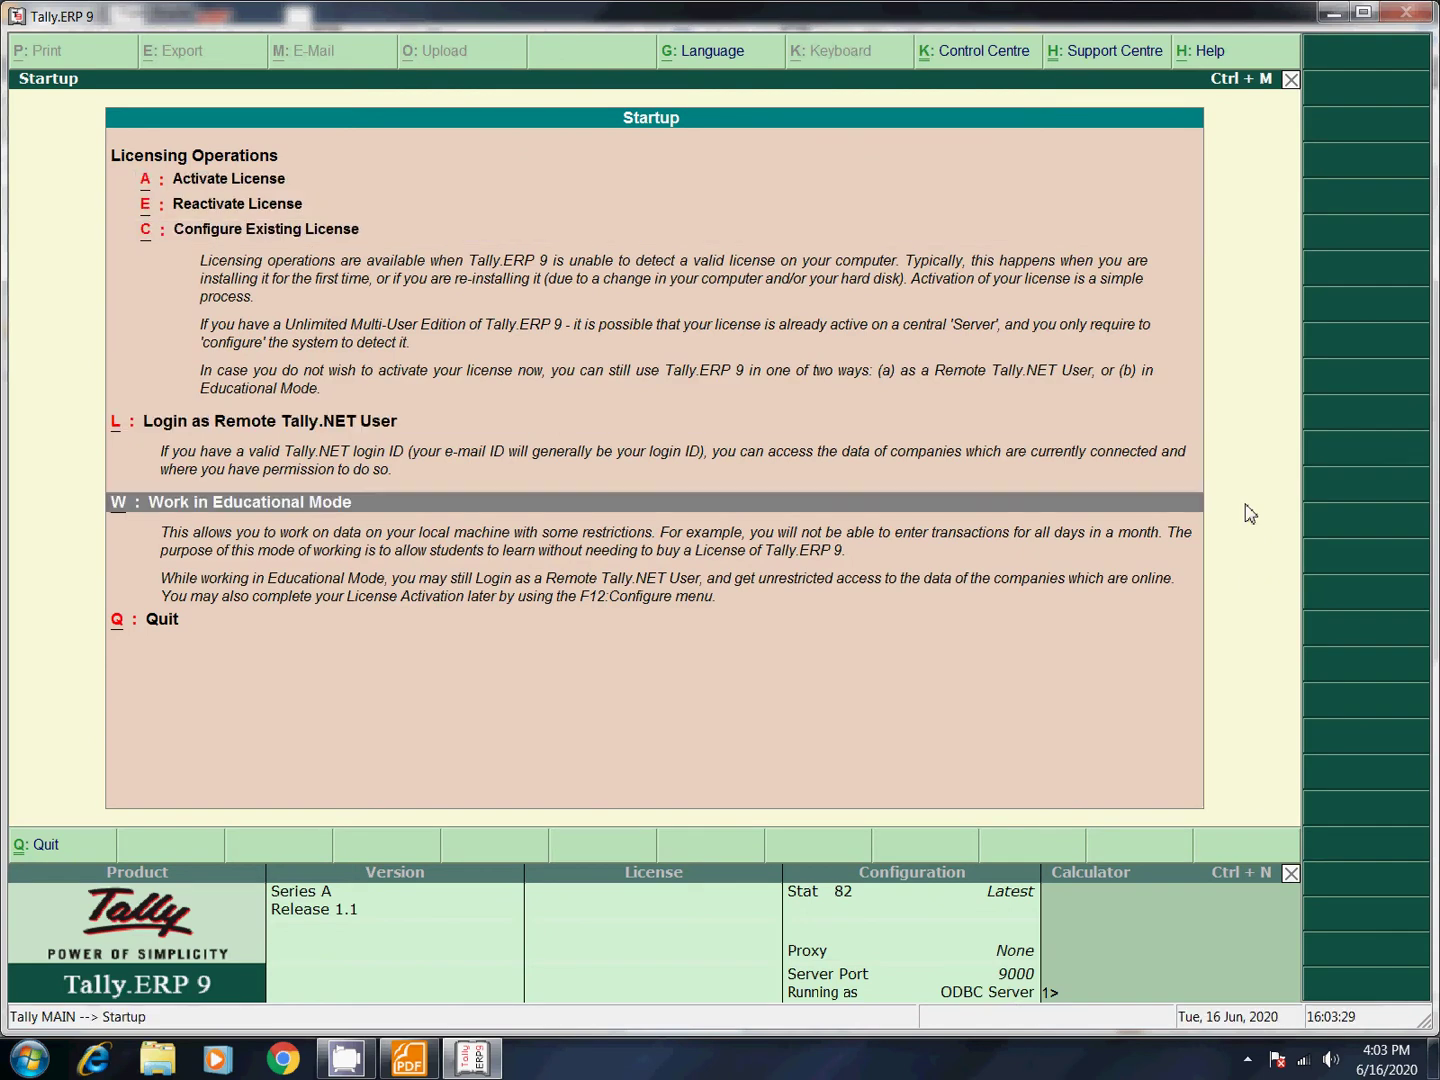
pyautogui.press('Return')
pyautogui.press('Down')
pyautogui.press('Return')
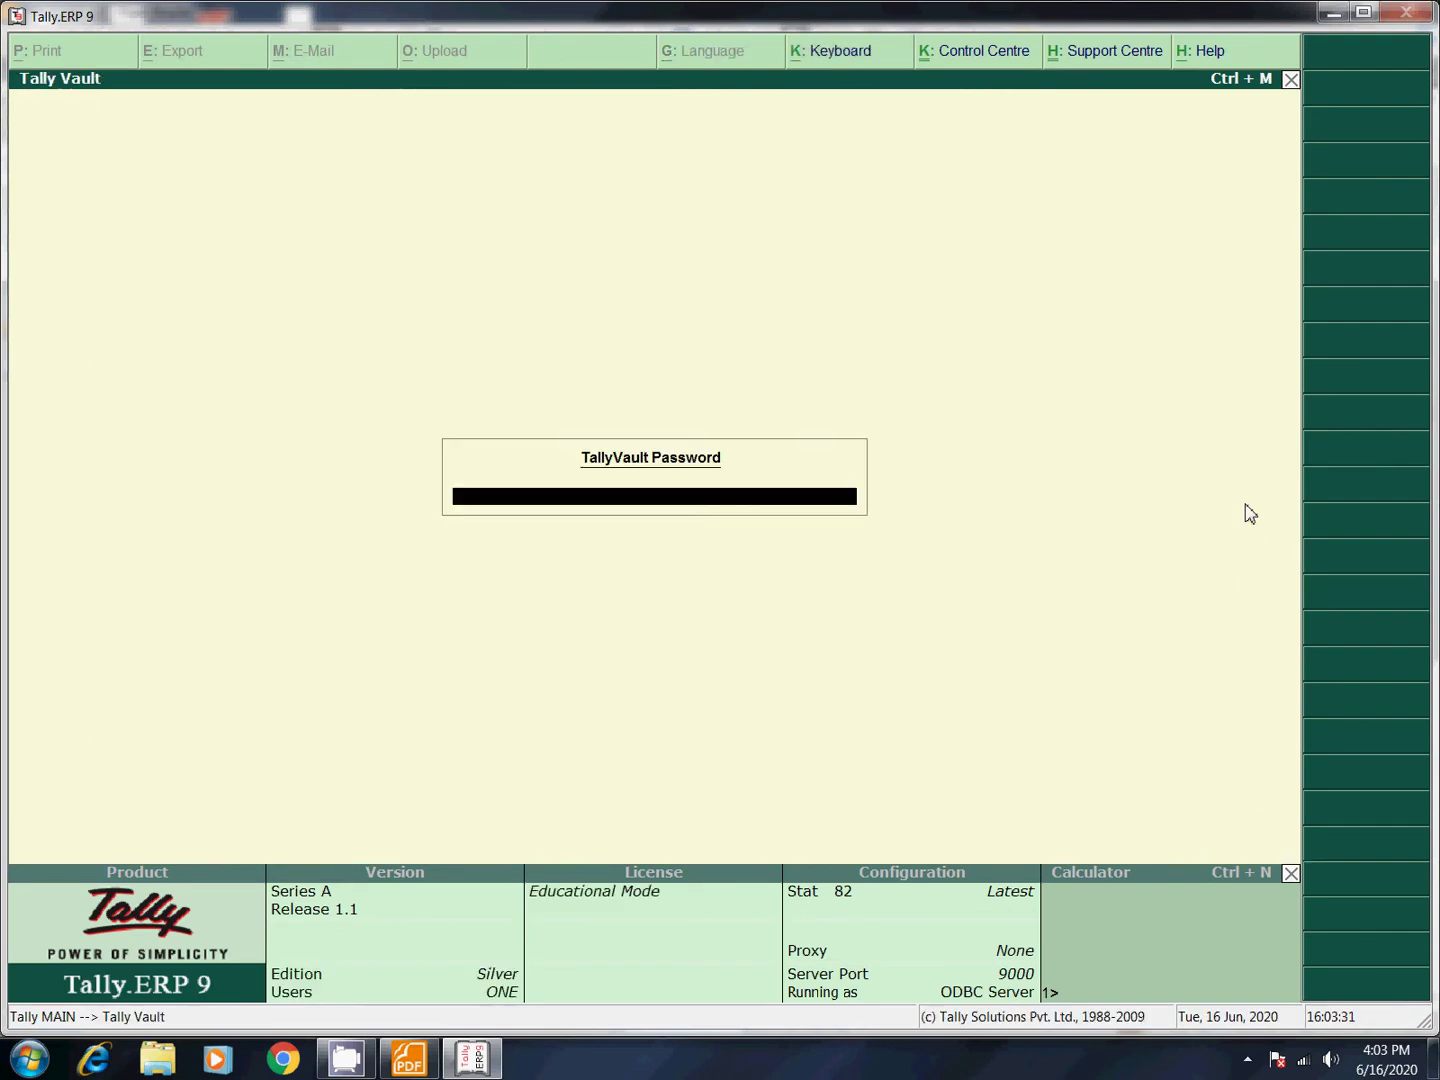
pyautogui.press('Return')
# Create and save a new company named 'Price Level'.
pyautogui.press('Down')
pyautogui.press('Down')
pyautogui.press('Return')
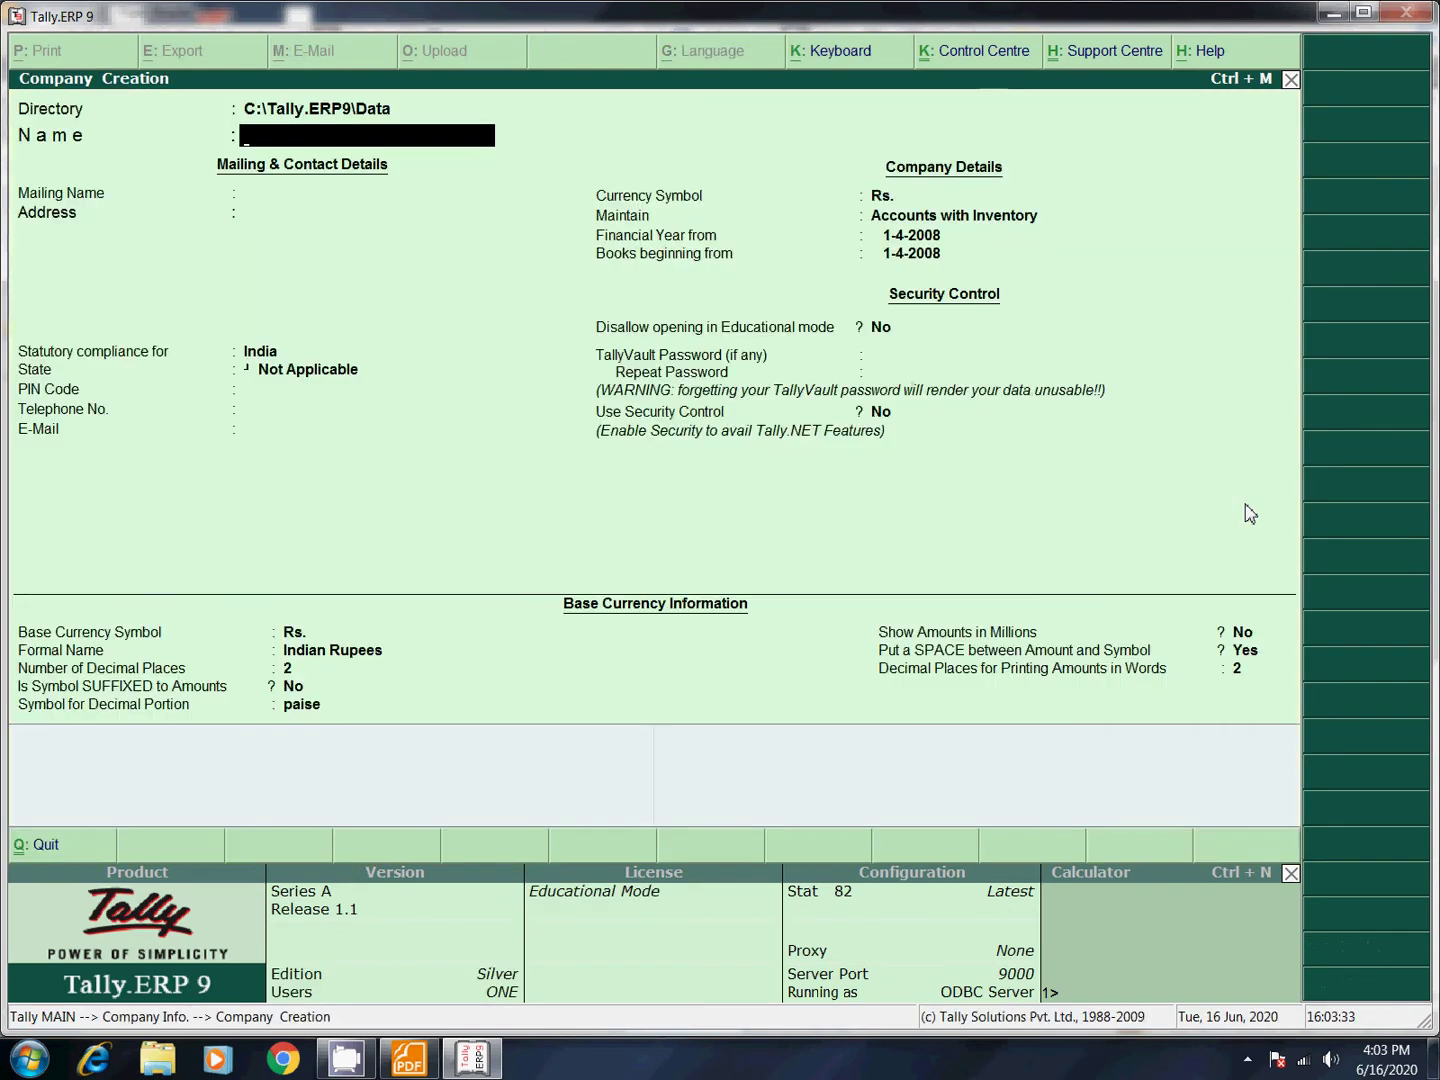
pyautogui.write('Price Level')
pyautogui.press('Return')
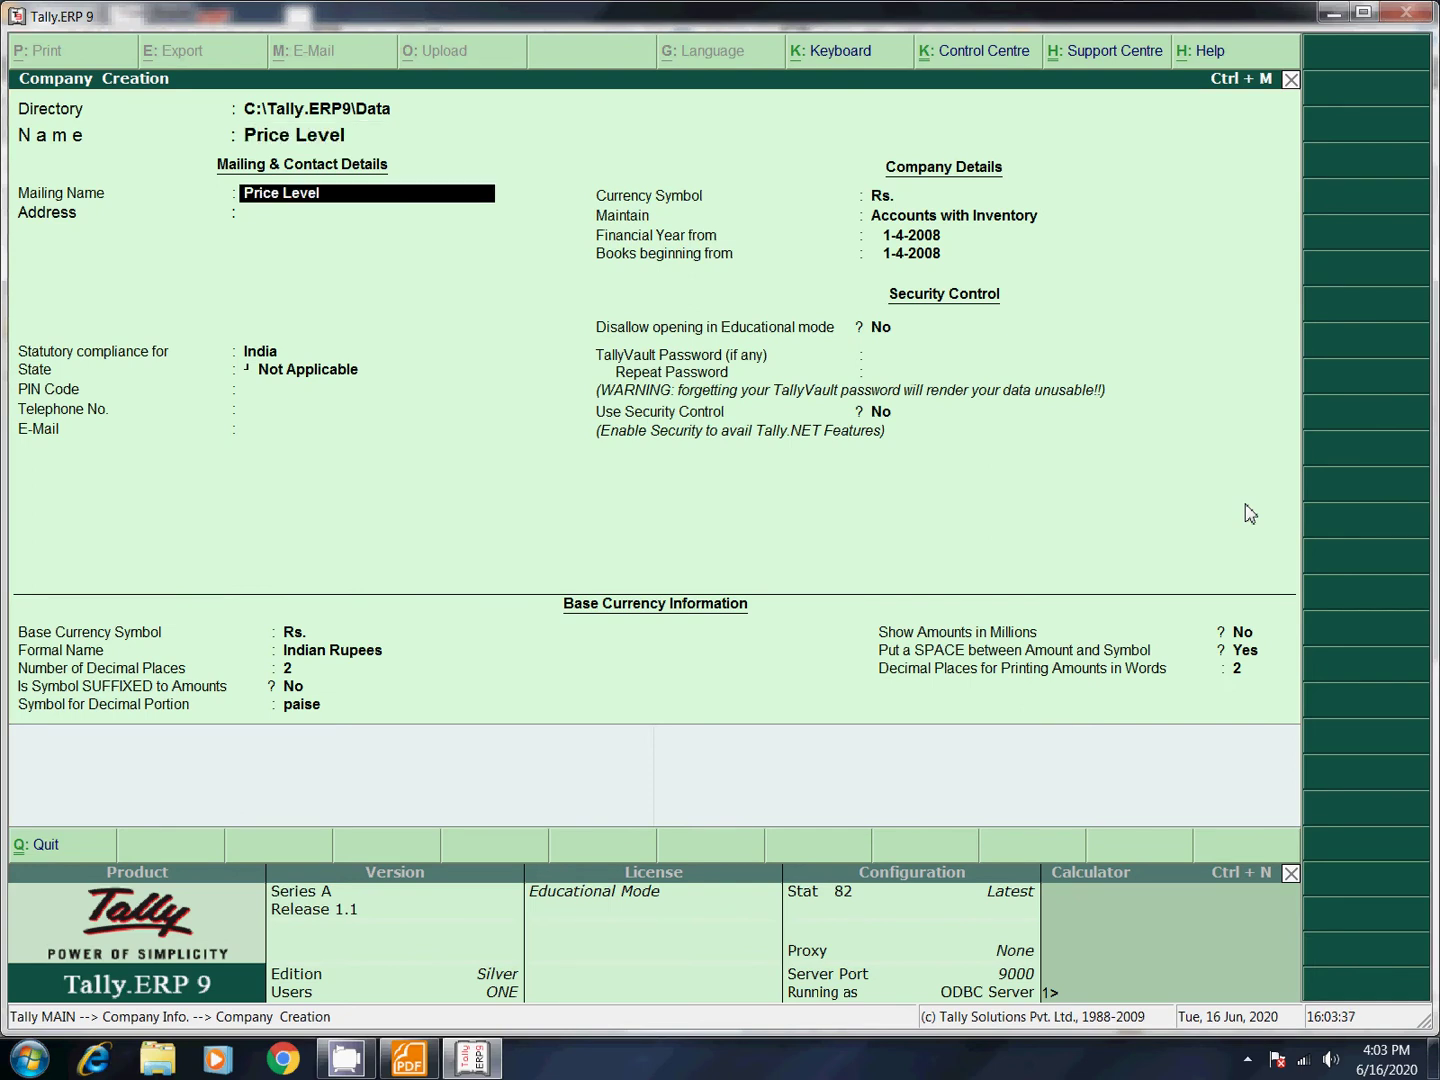
pyautogui.press('Return')
pyautogui.press('Return')
pyautogui.press('Return')
pyautogui.press('Return')
pyautogui.press('Return')
pyautogui.press('Return')
pyautogui.press('Return')
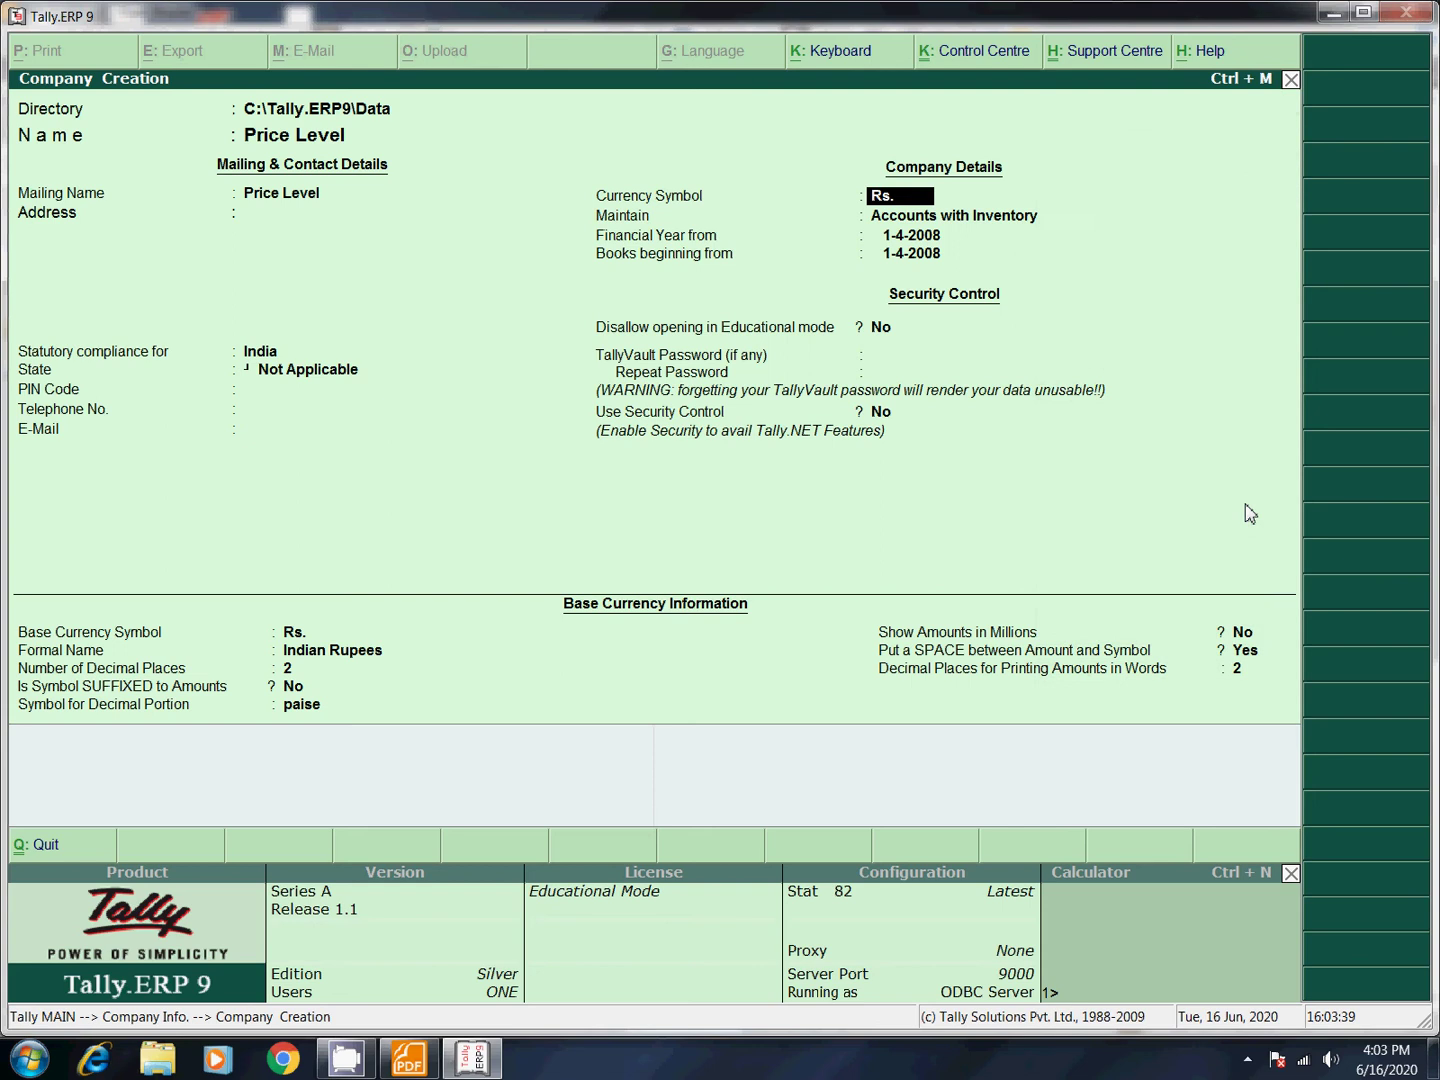
pyautogui.hotkey('ctrl', 'a')
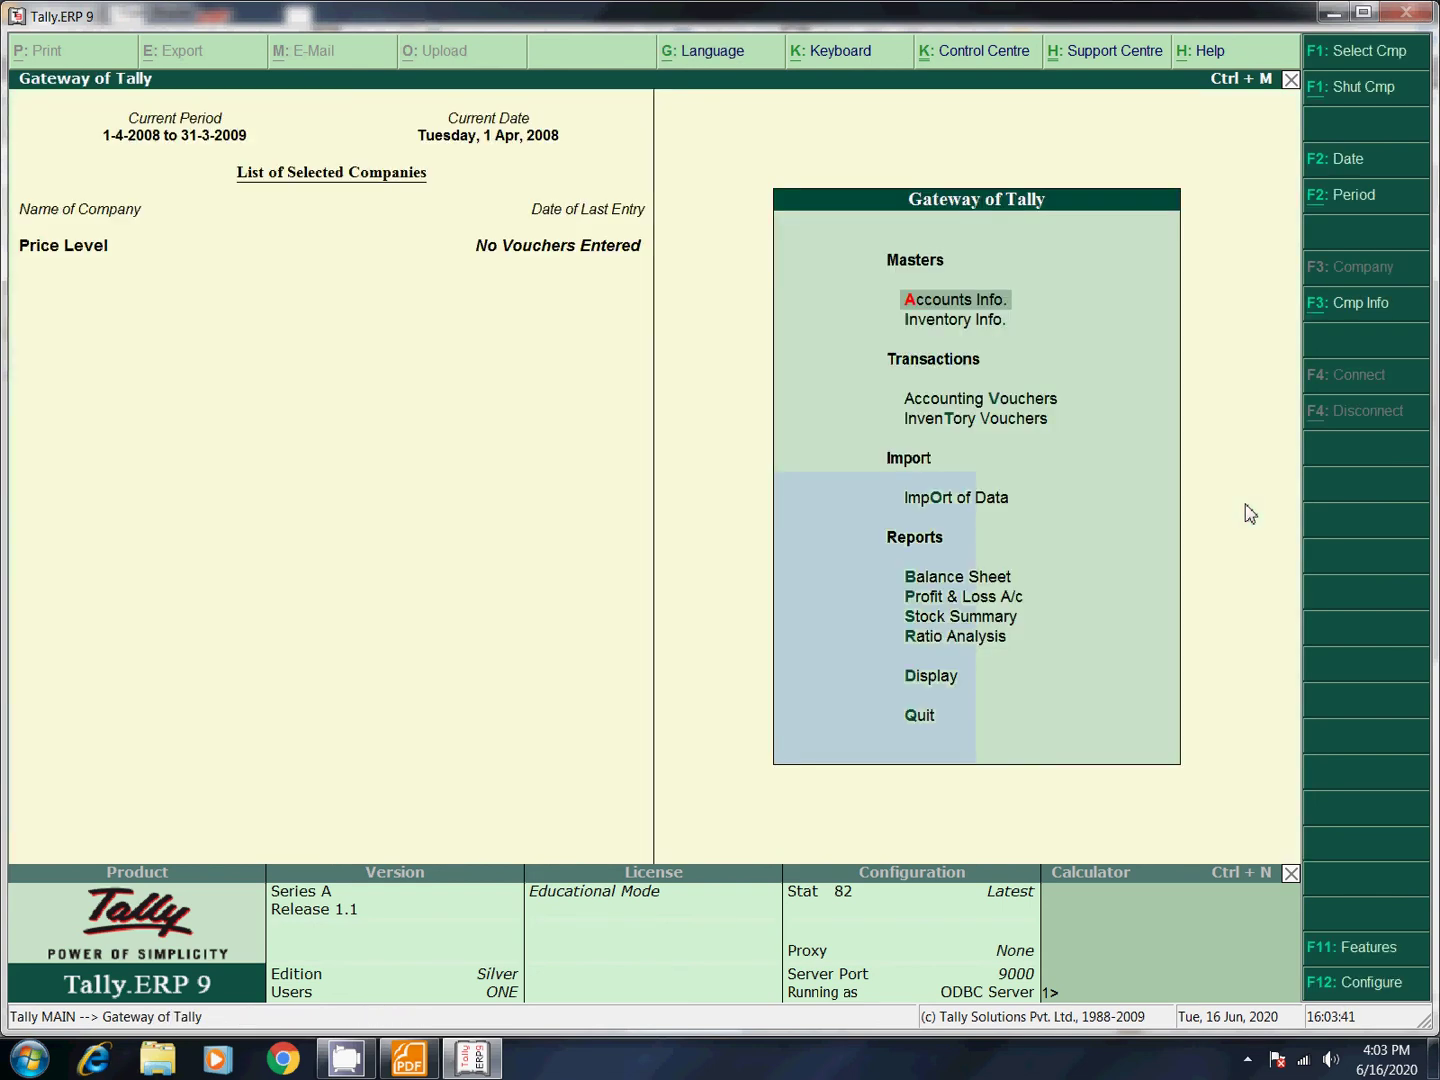
# Create the simple unit of measure 'nos' with formal name 'Numbers'.
pyautogui.press('Down')
pyautogui.press('Return')
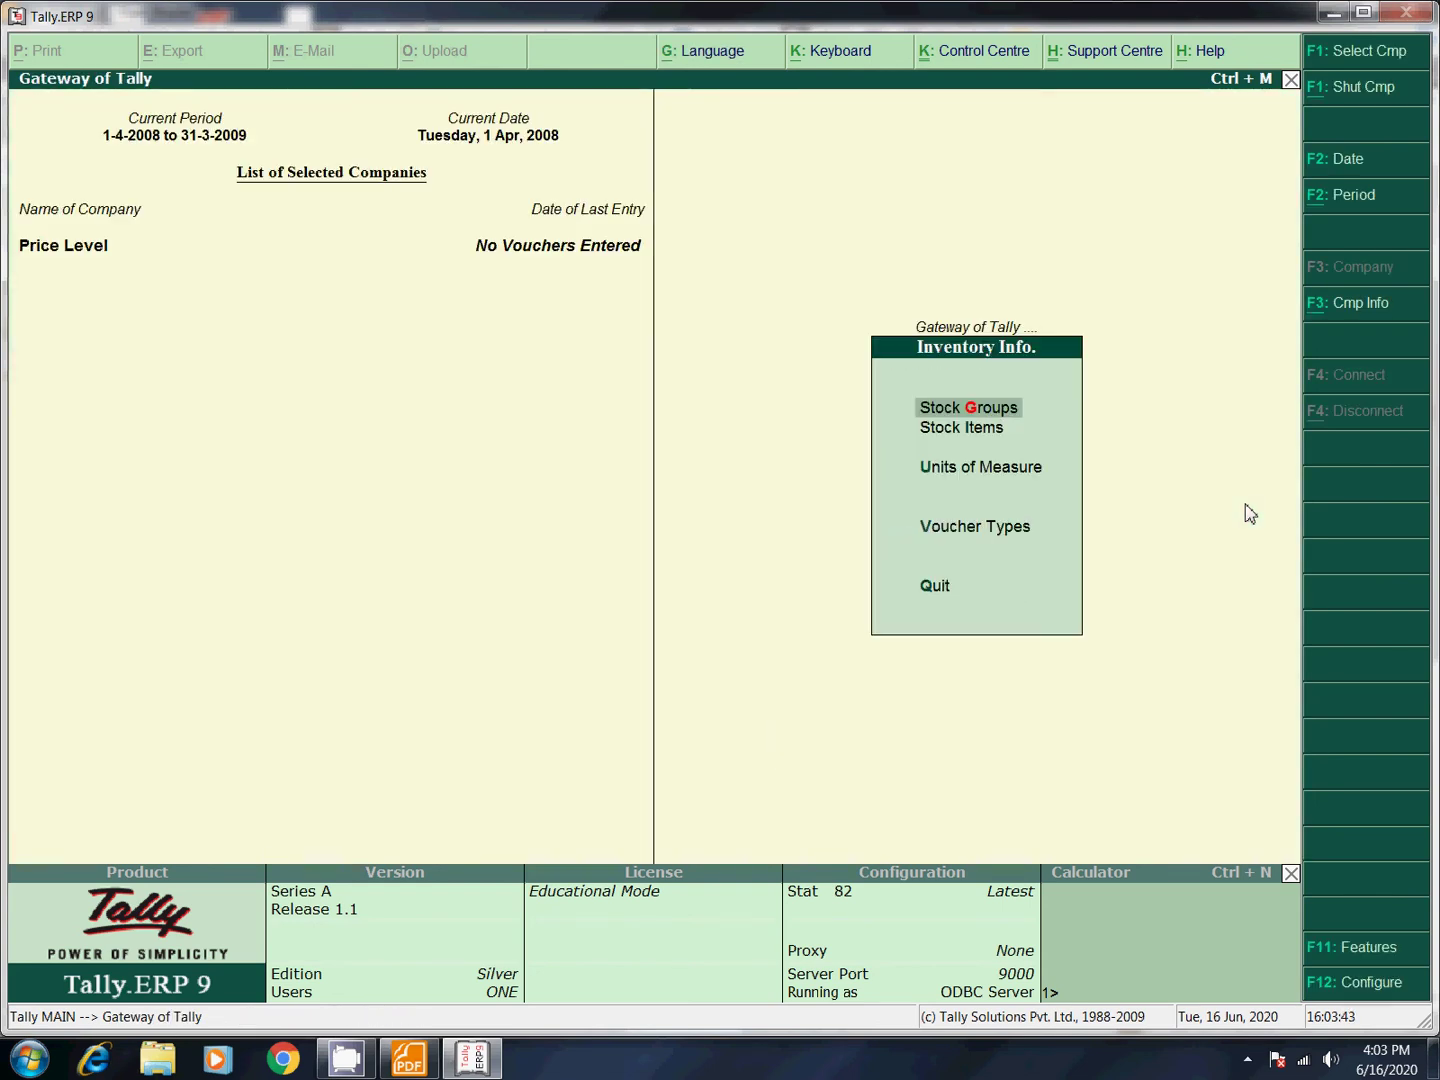
pyautogui.press('Down')
pyautogui.press('Down')
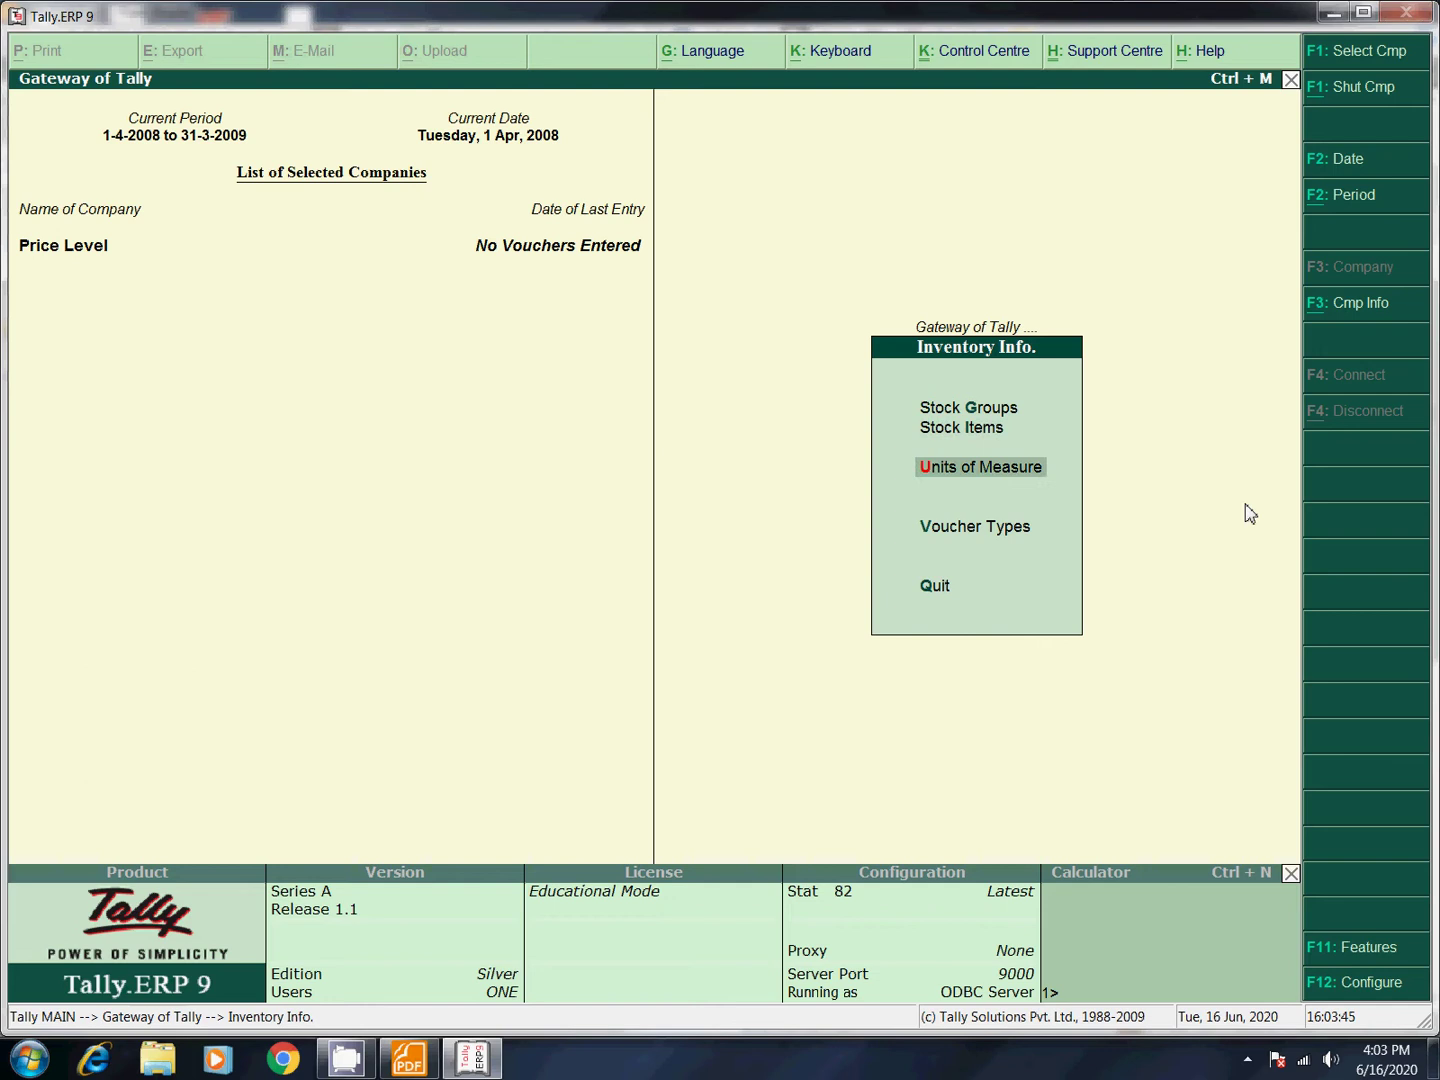
pyautogui.press('Return')
pyautogui.press('Return')
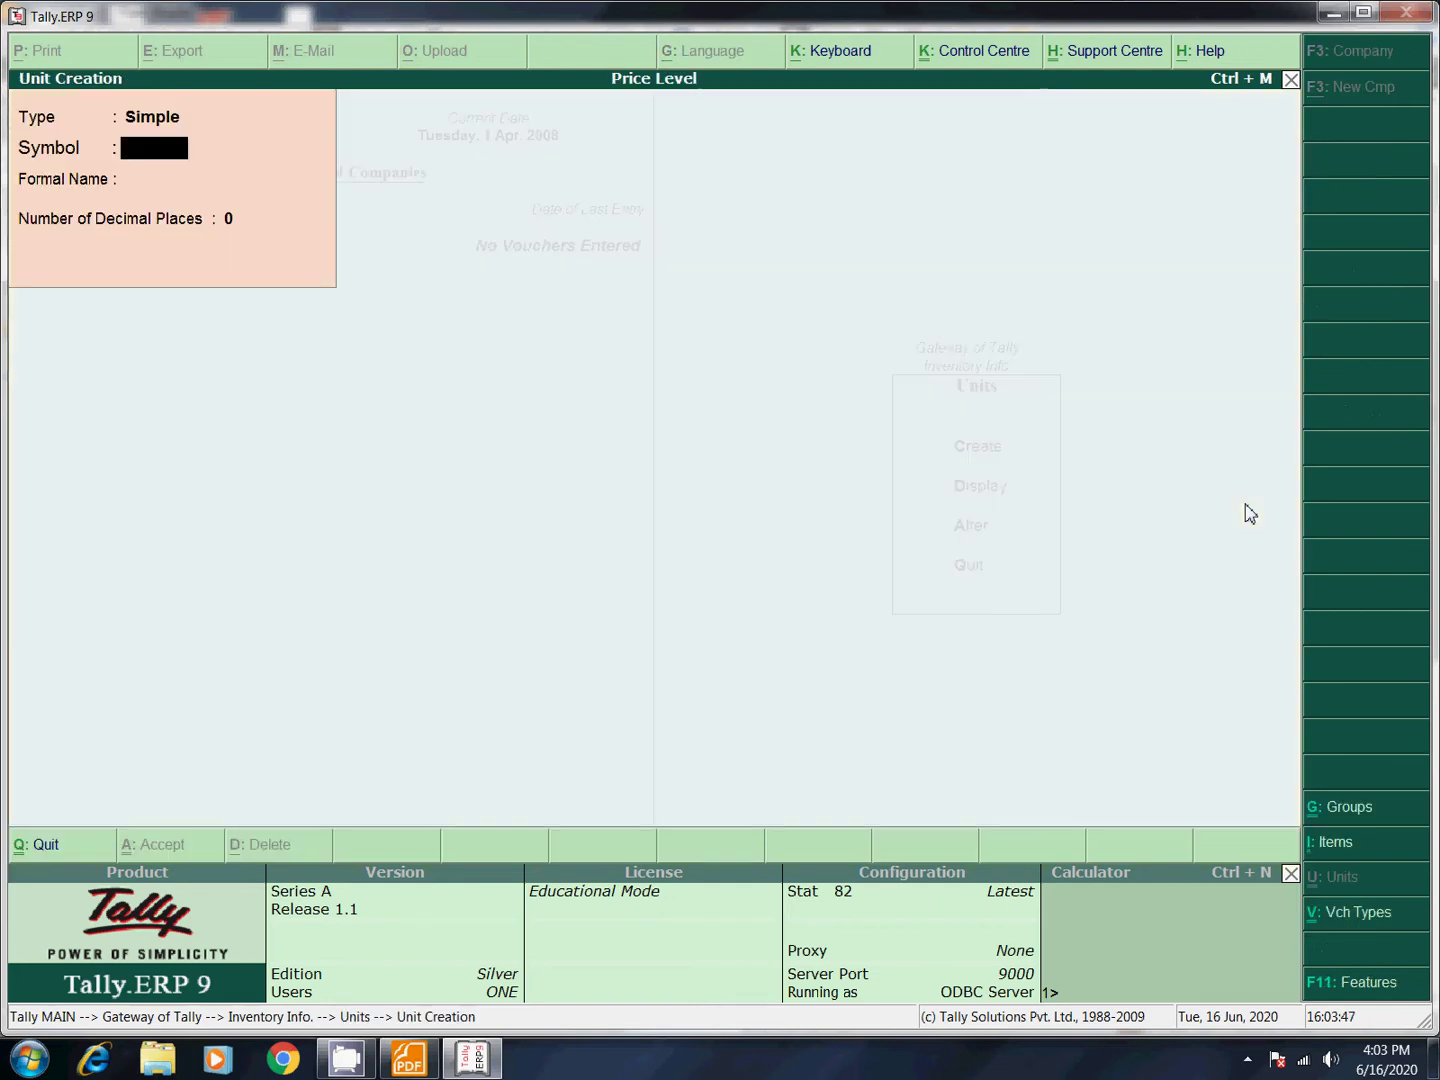
pyautogui.write('nos')
pyautogui.press('Return')
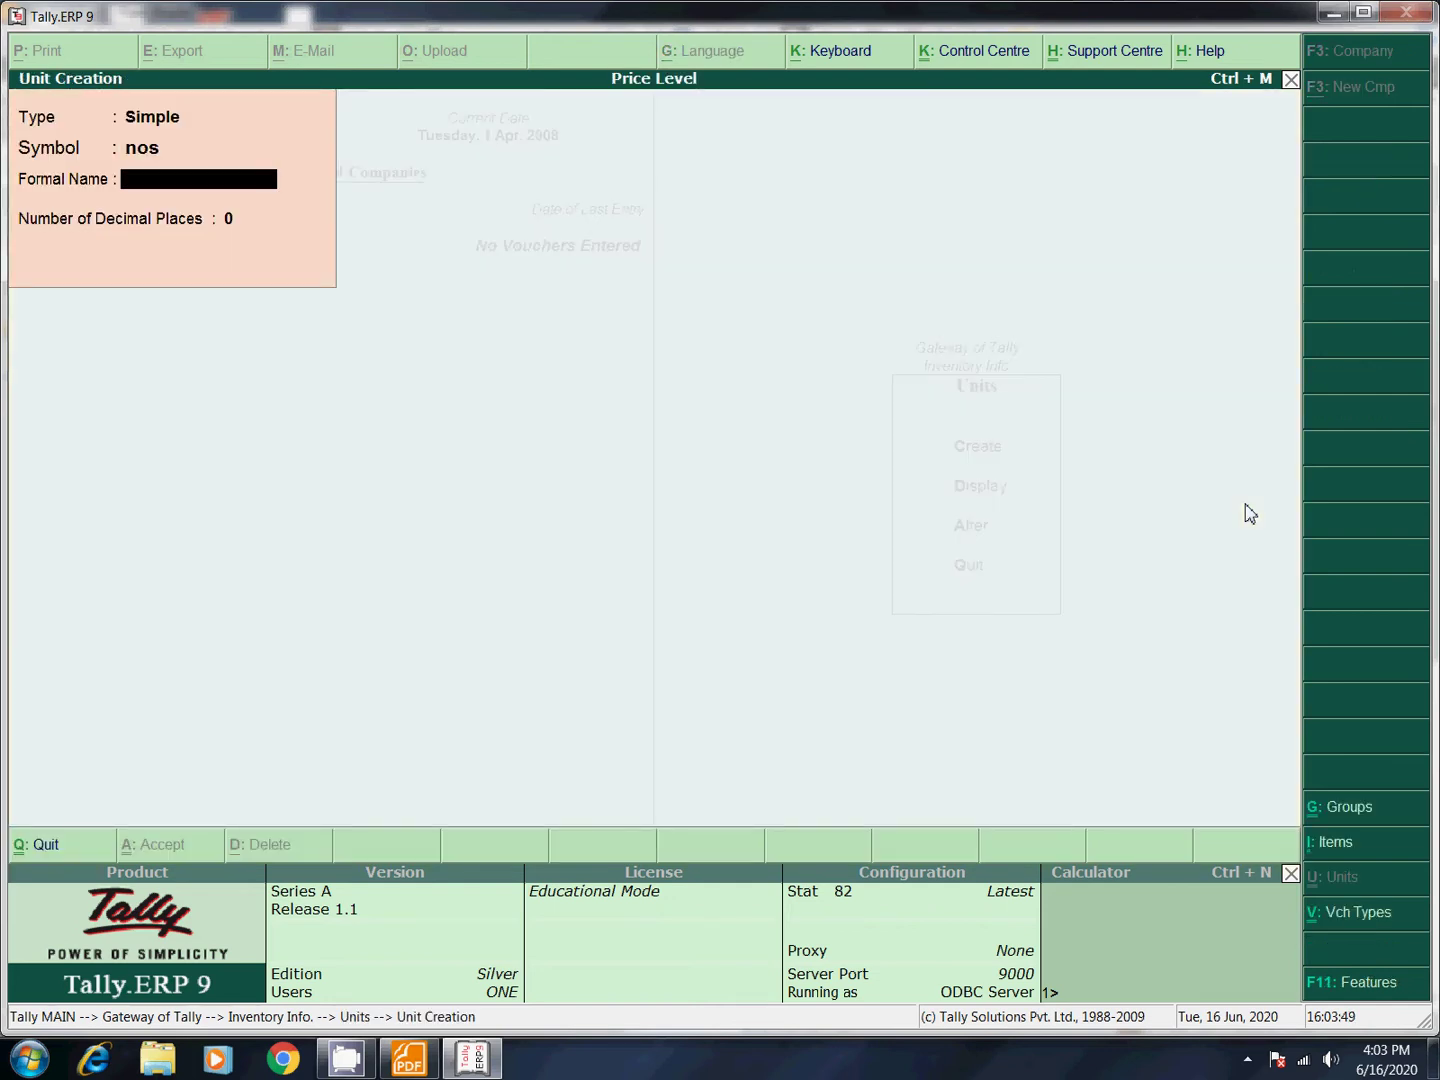
pyautogui.write('Numbers')
pyautogui.press('Return')
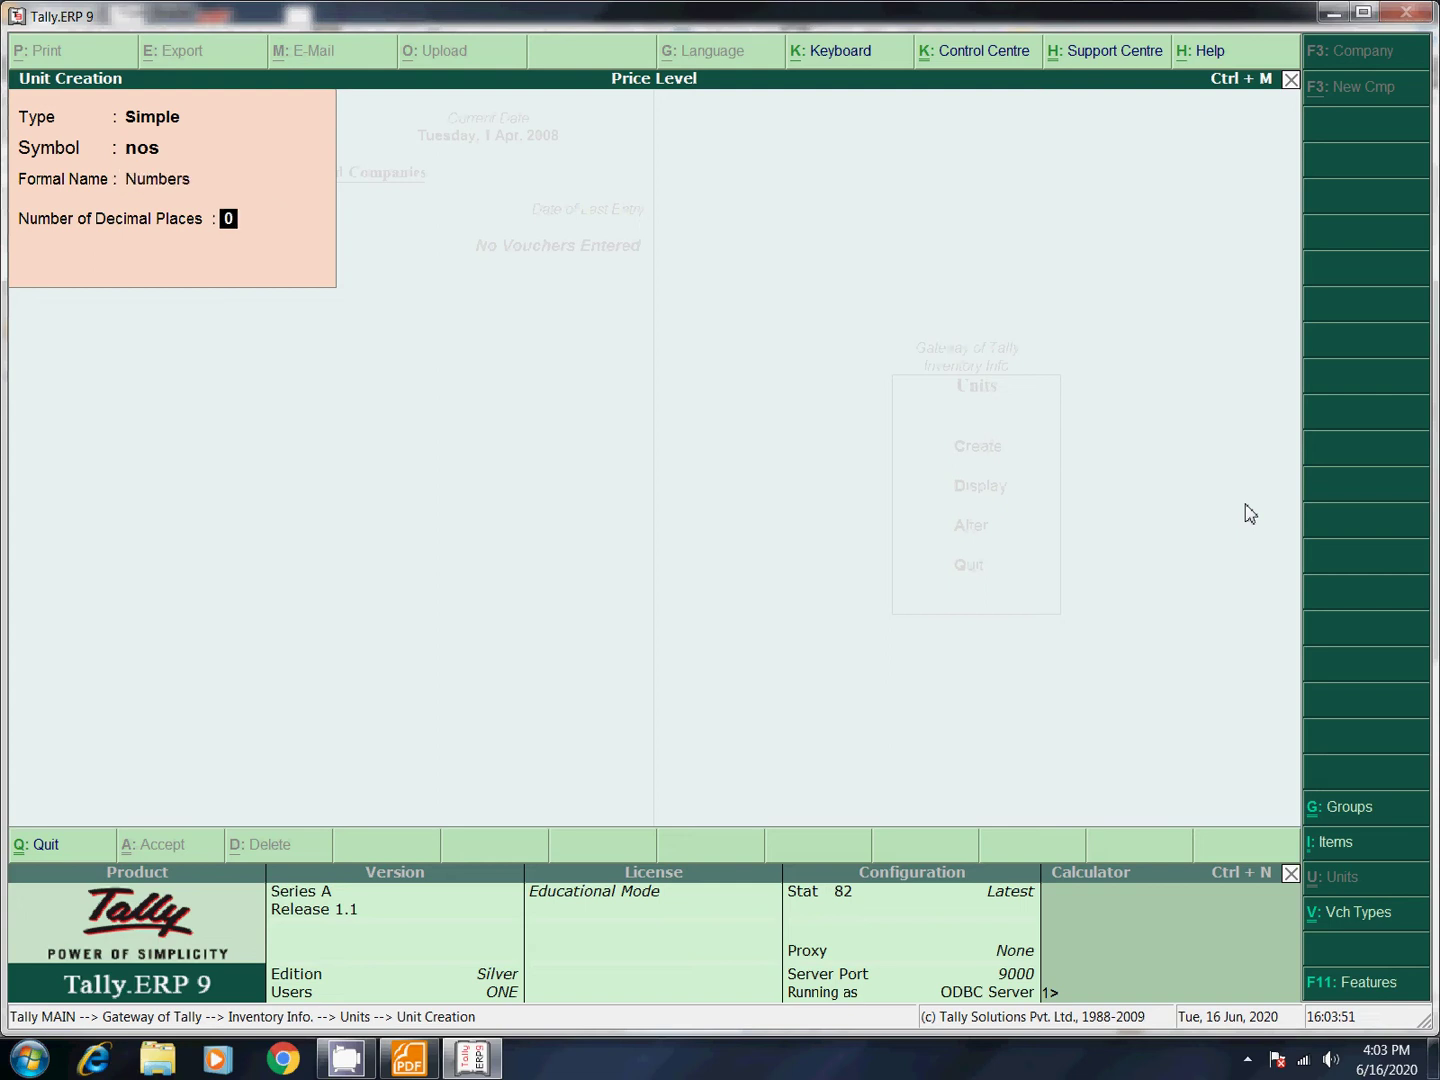
pyautogui.press('Return')
pyautogui.press('Return')
pyautogui.press('Escape')
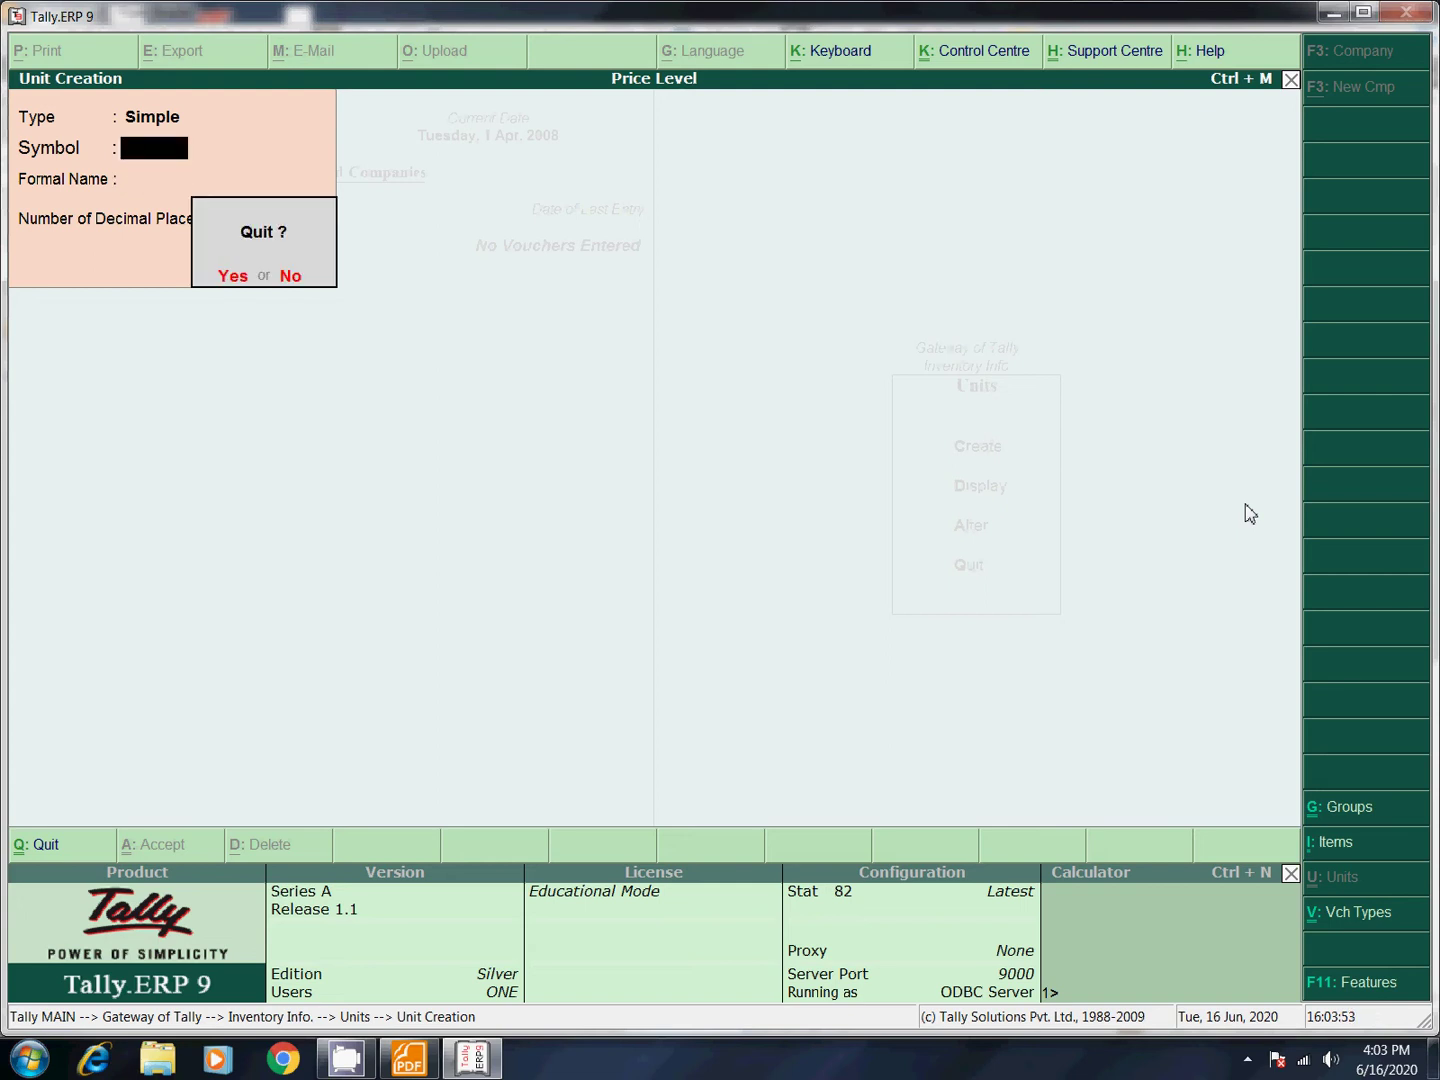
pyautogui.press('Return')
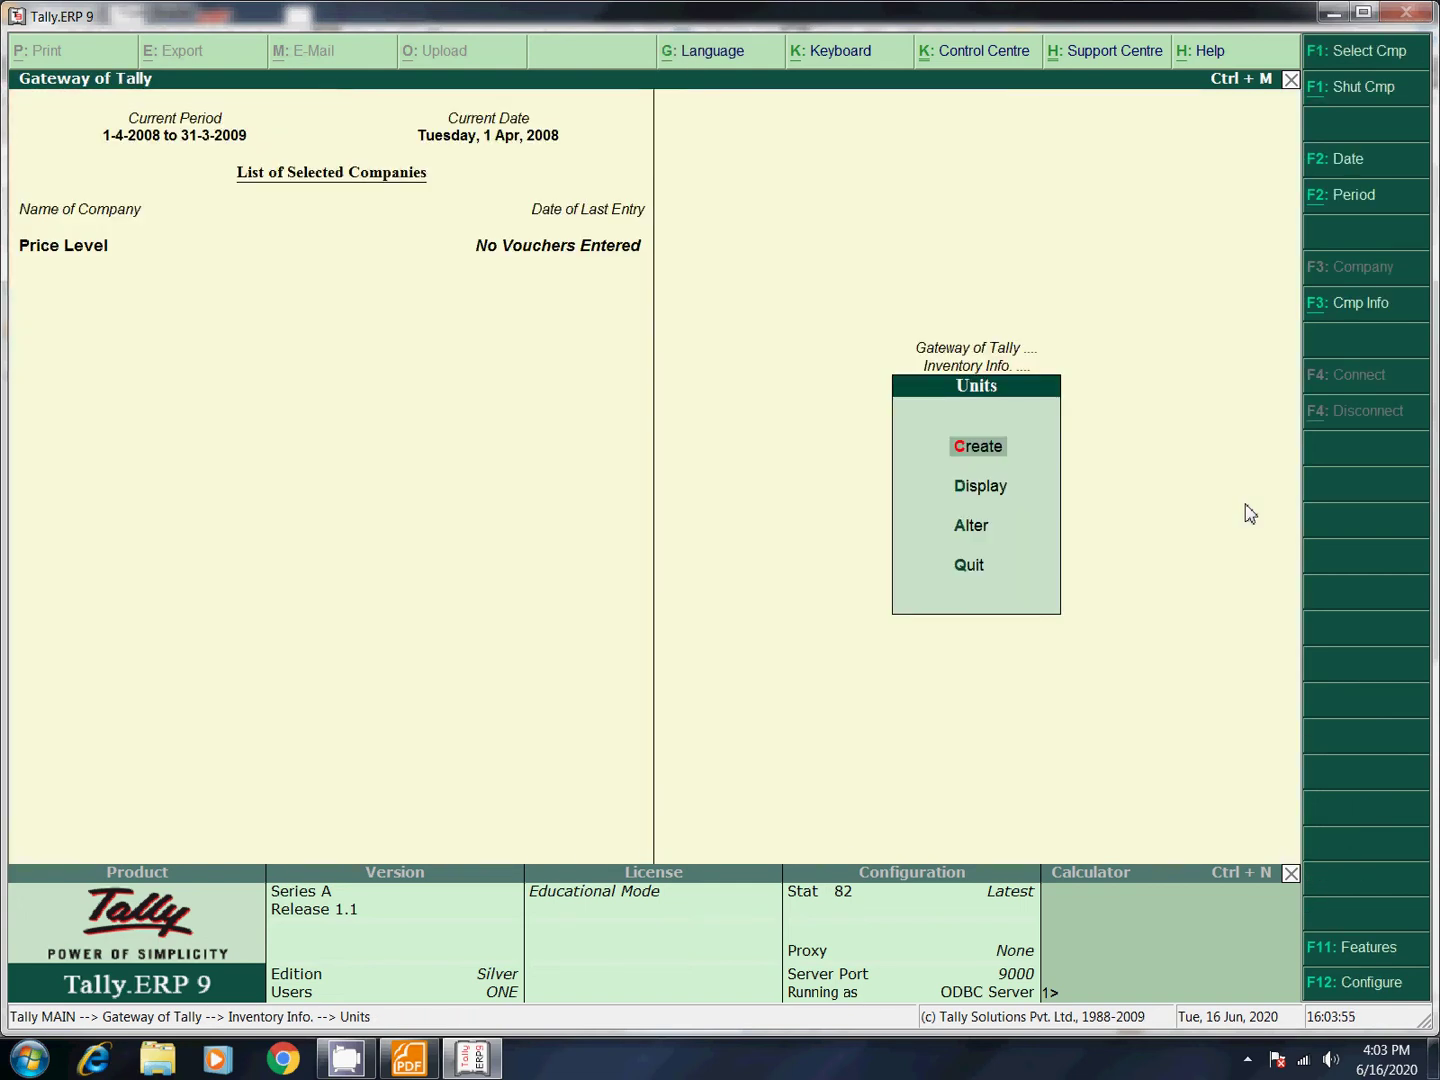
pyautogui.press('Escape')
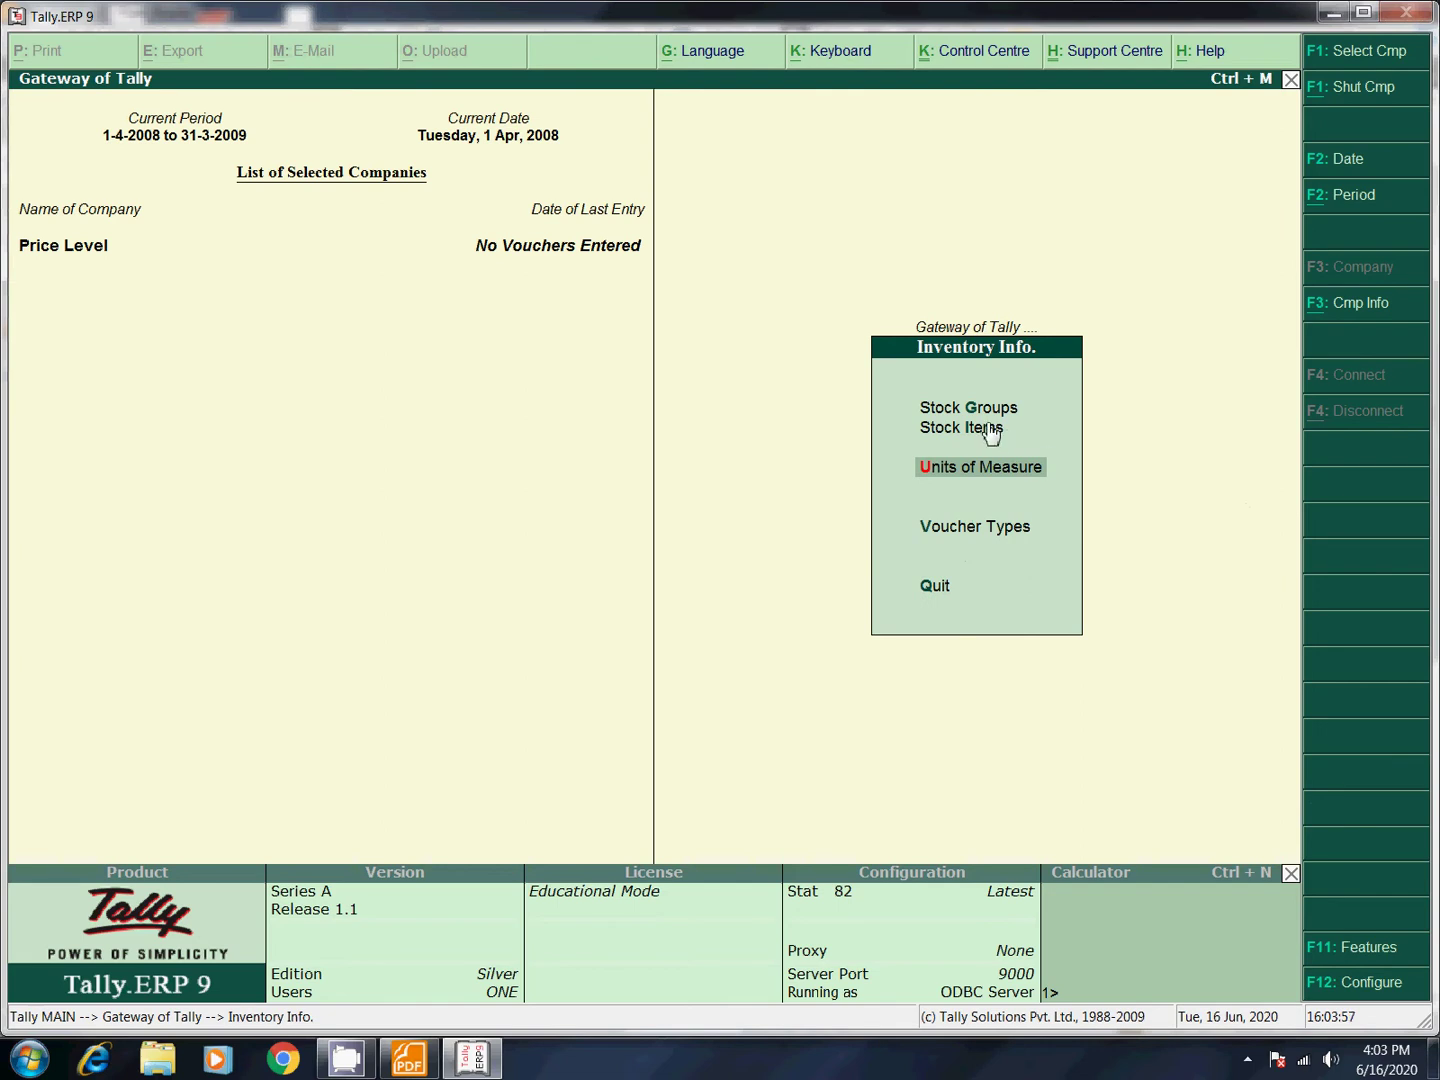
# Create the stock item 'Diary milk' under Primary, counted in nos.
pyautogui.click(990, 430)
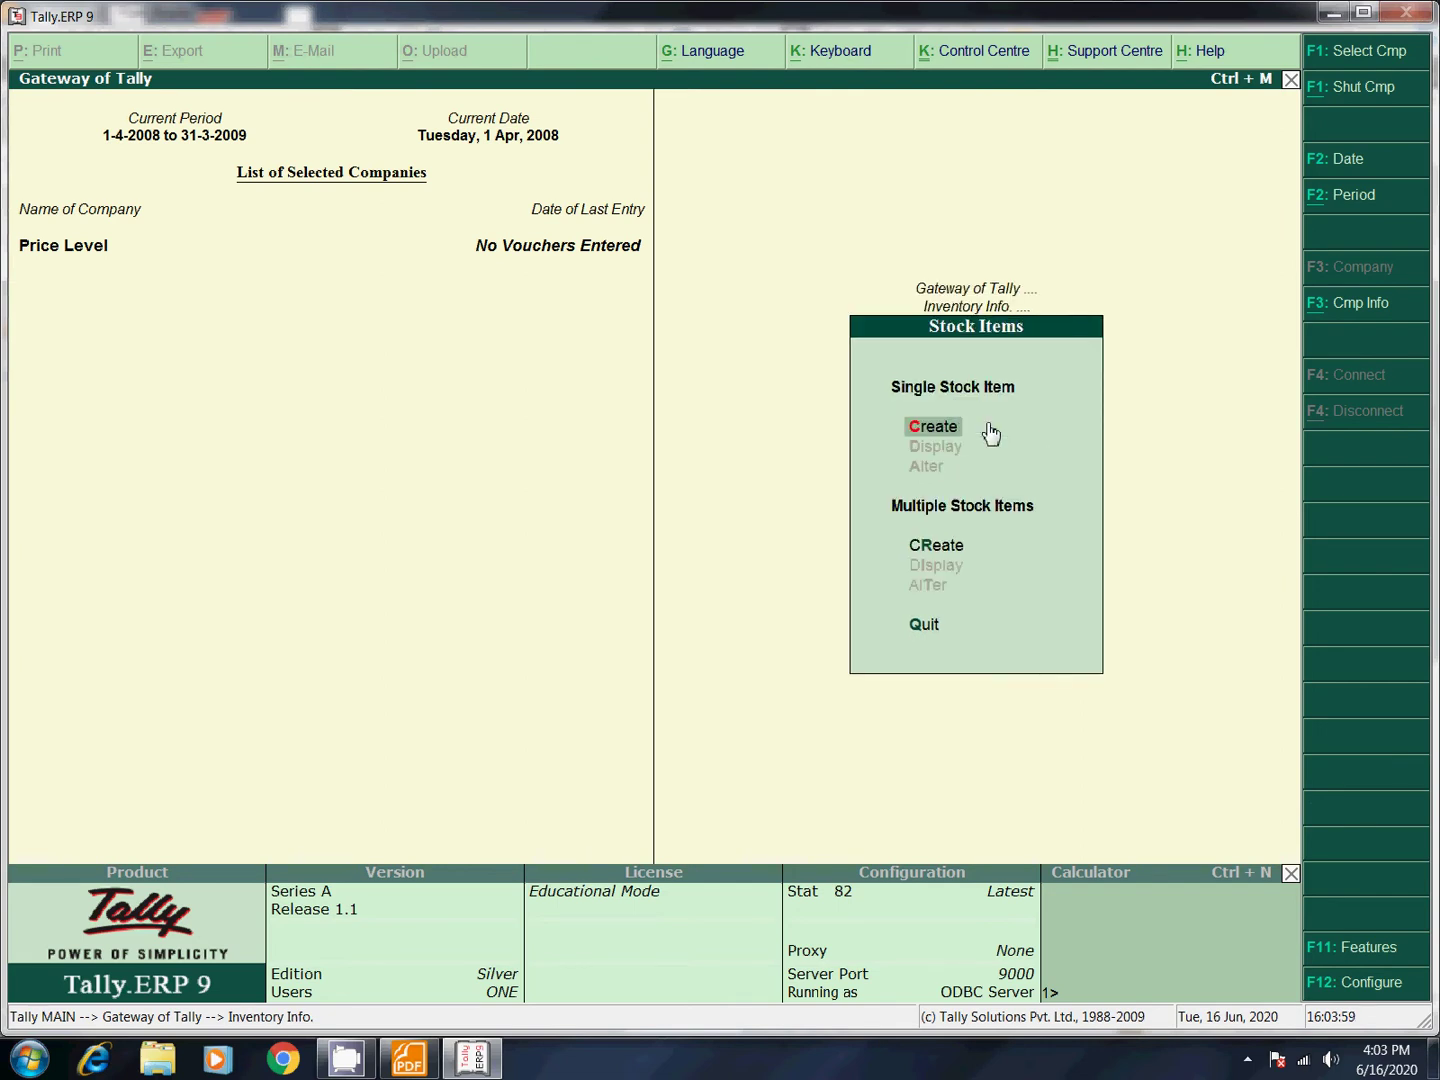
pyautogui.click(409, 1057)
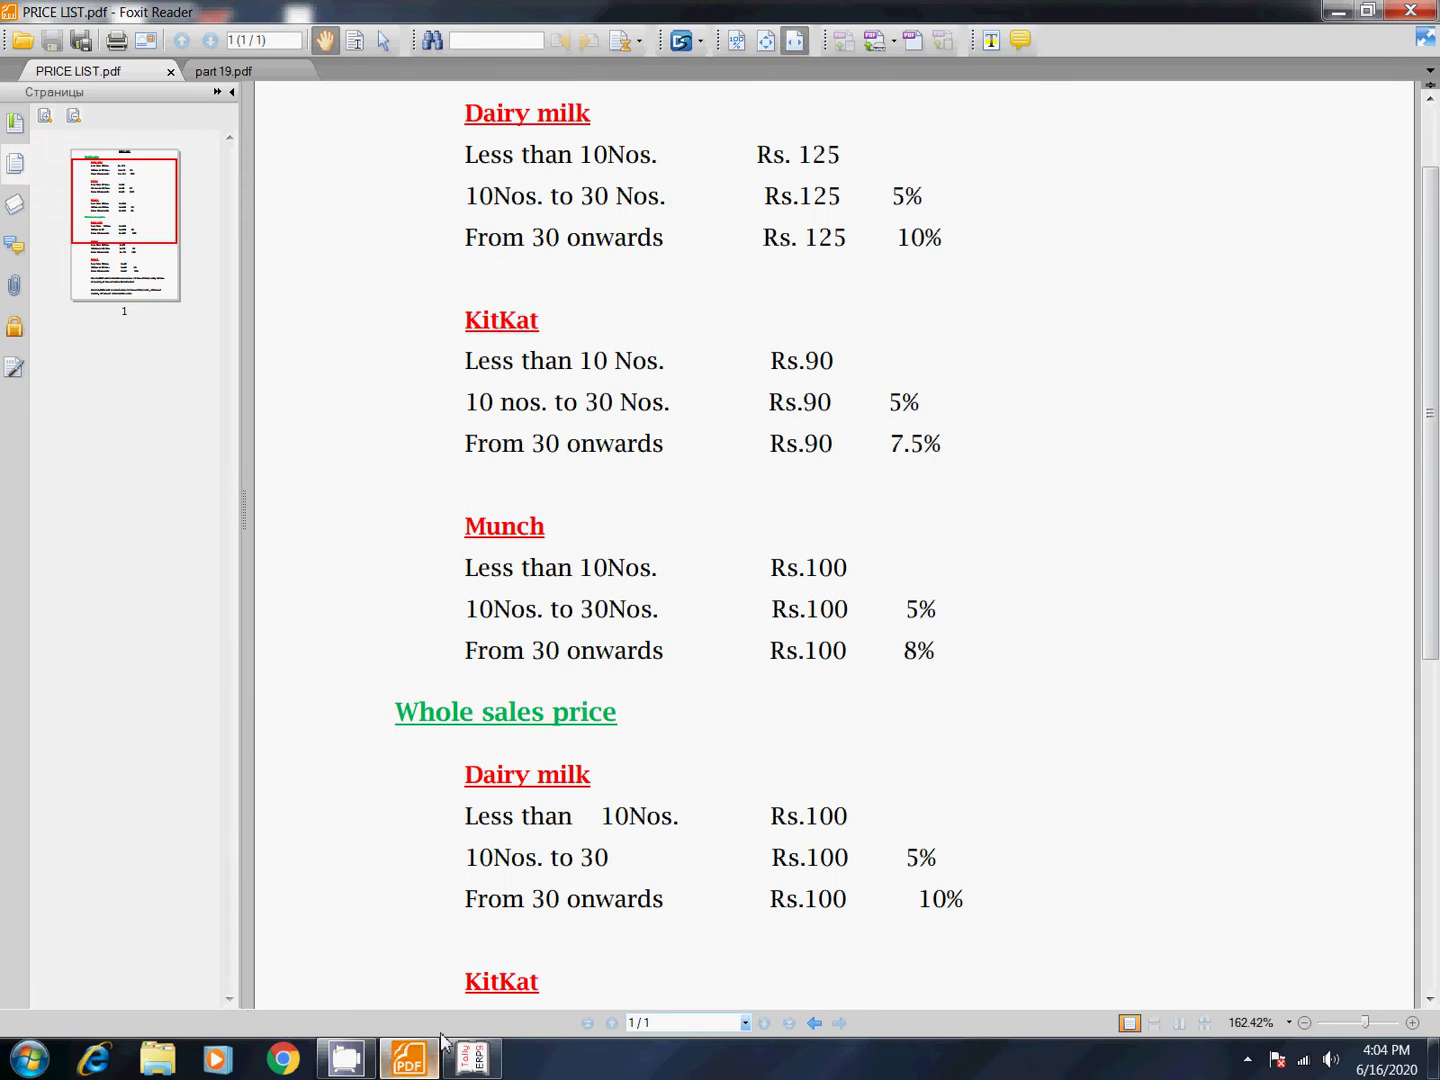
pyautogui.click(476, 1059)
pyautogui.press('Return')
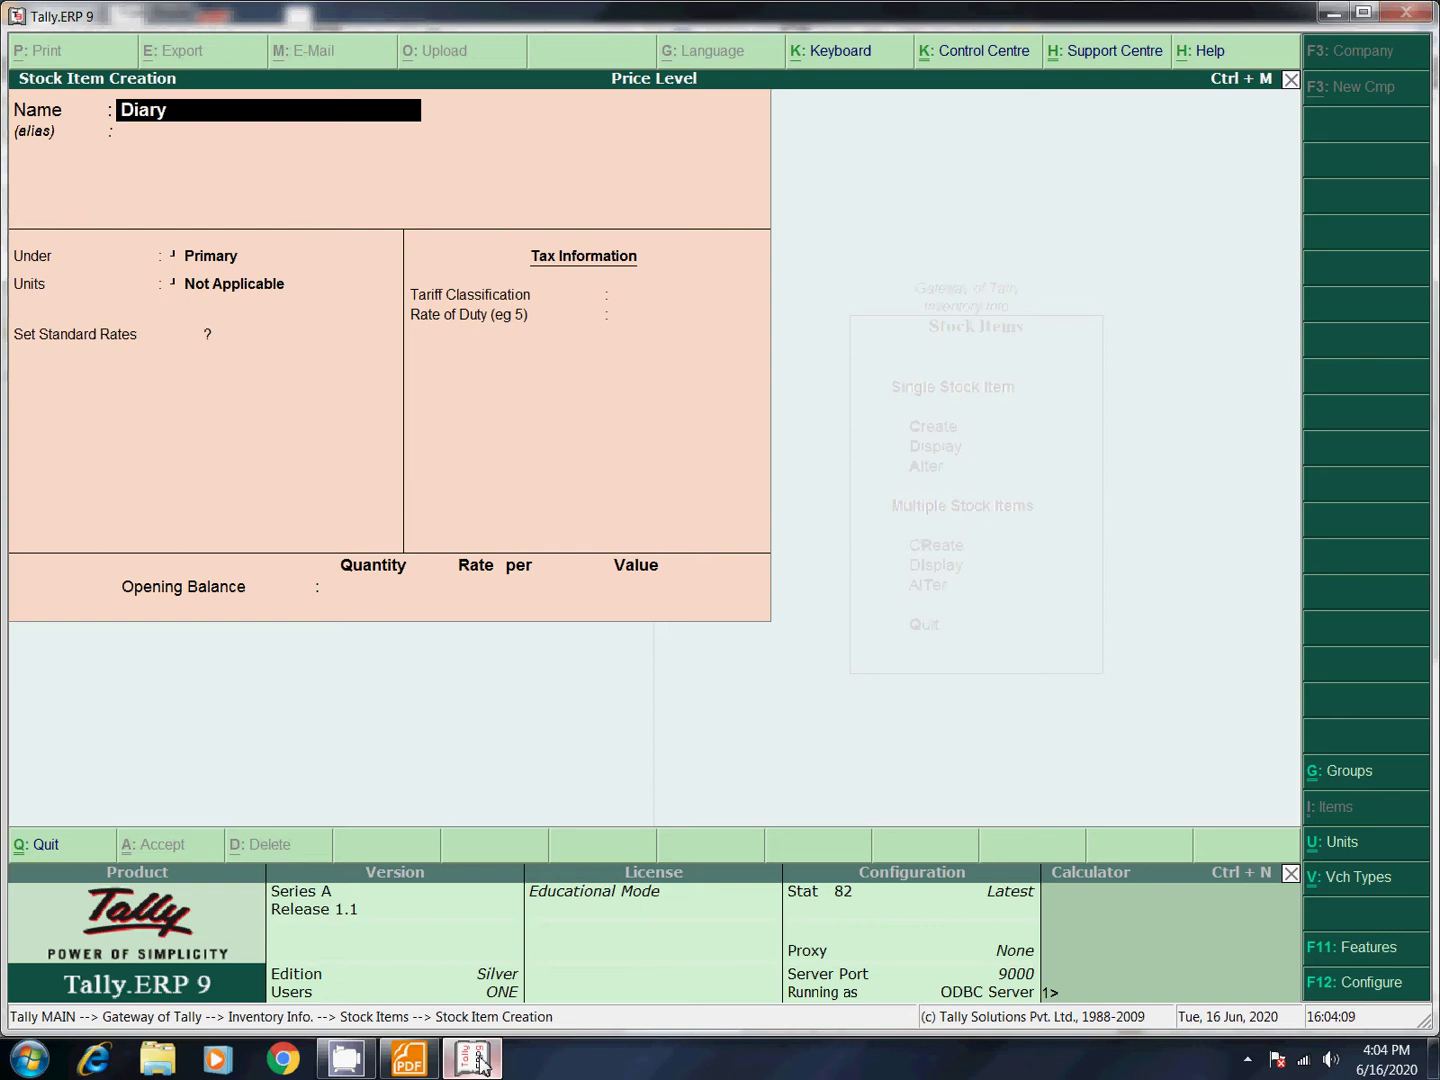
pyautogui.write('Diary milk')
pyautogui.press('Return')
pyautogui.press('Return')
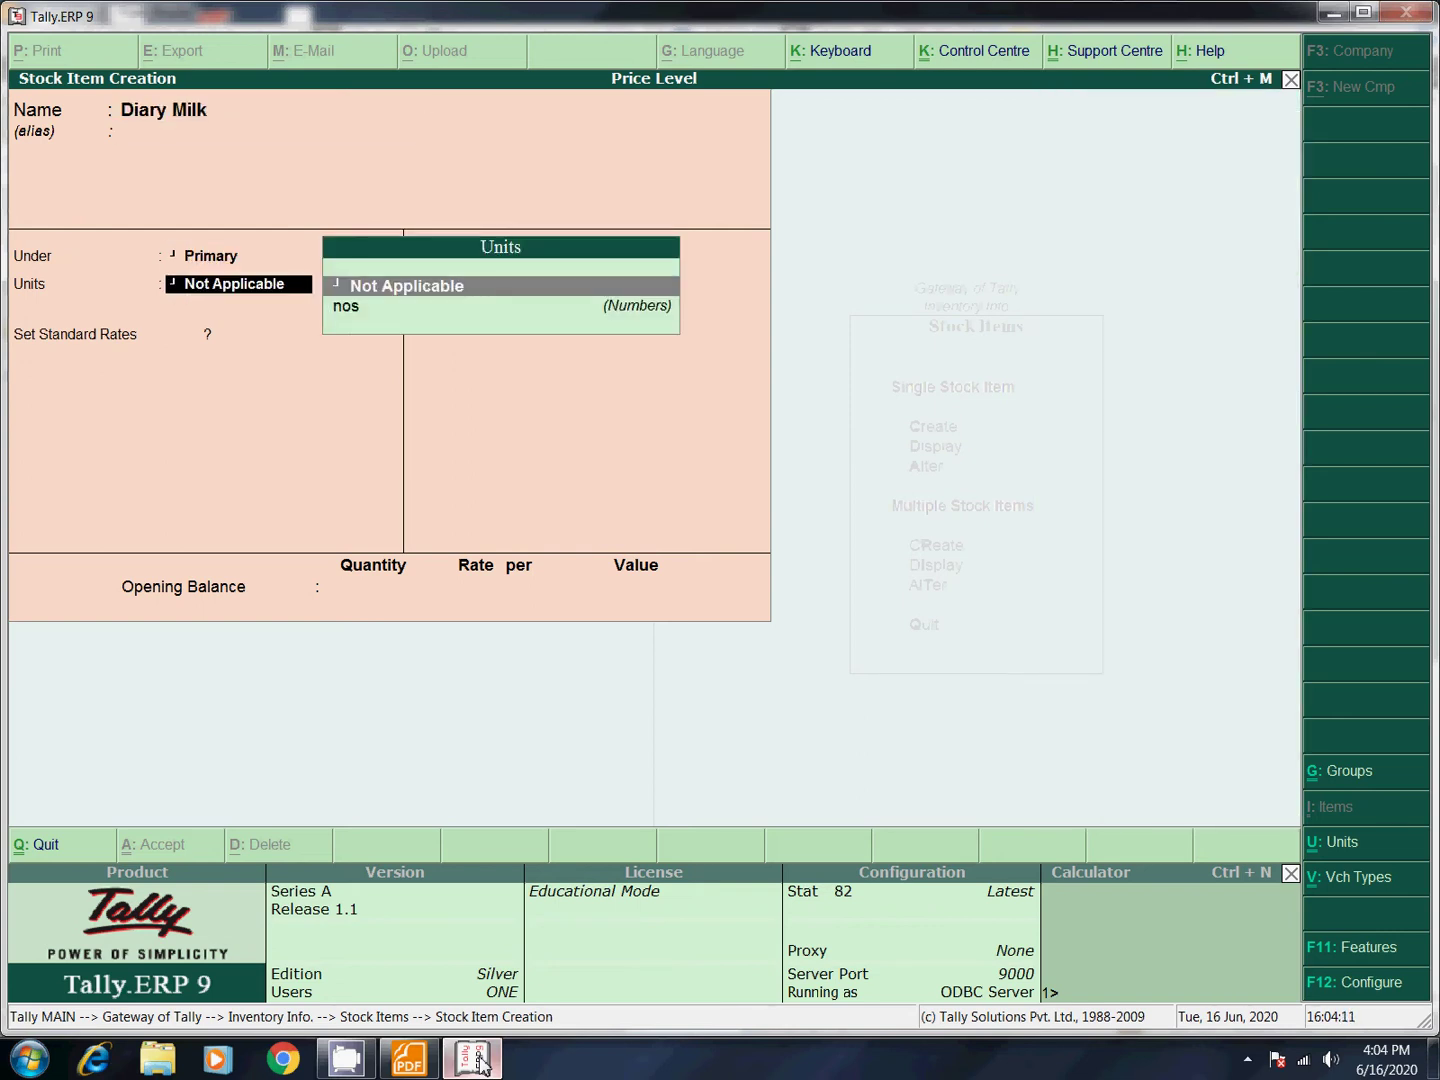
pyautogui.press('Down')
pyautogui.press('Return')
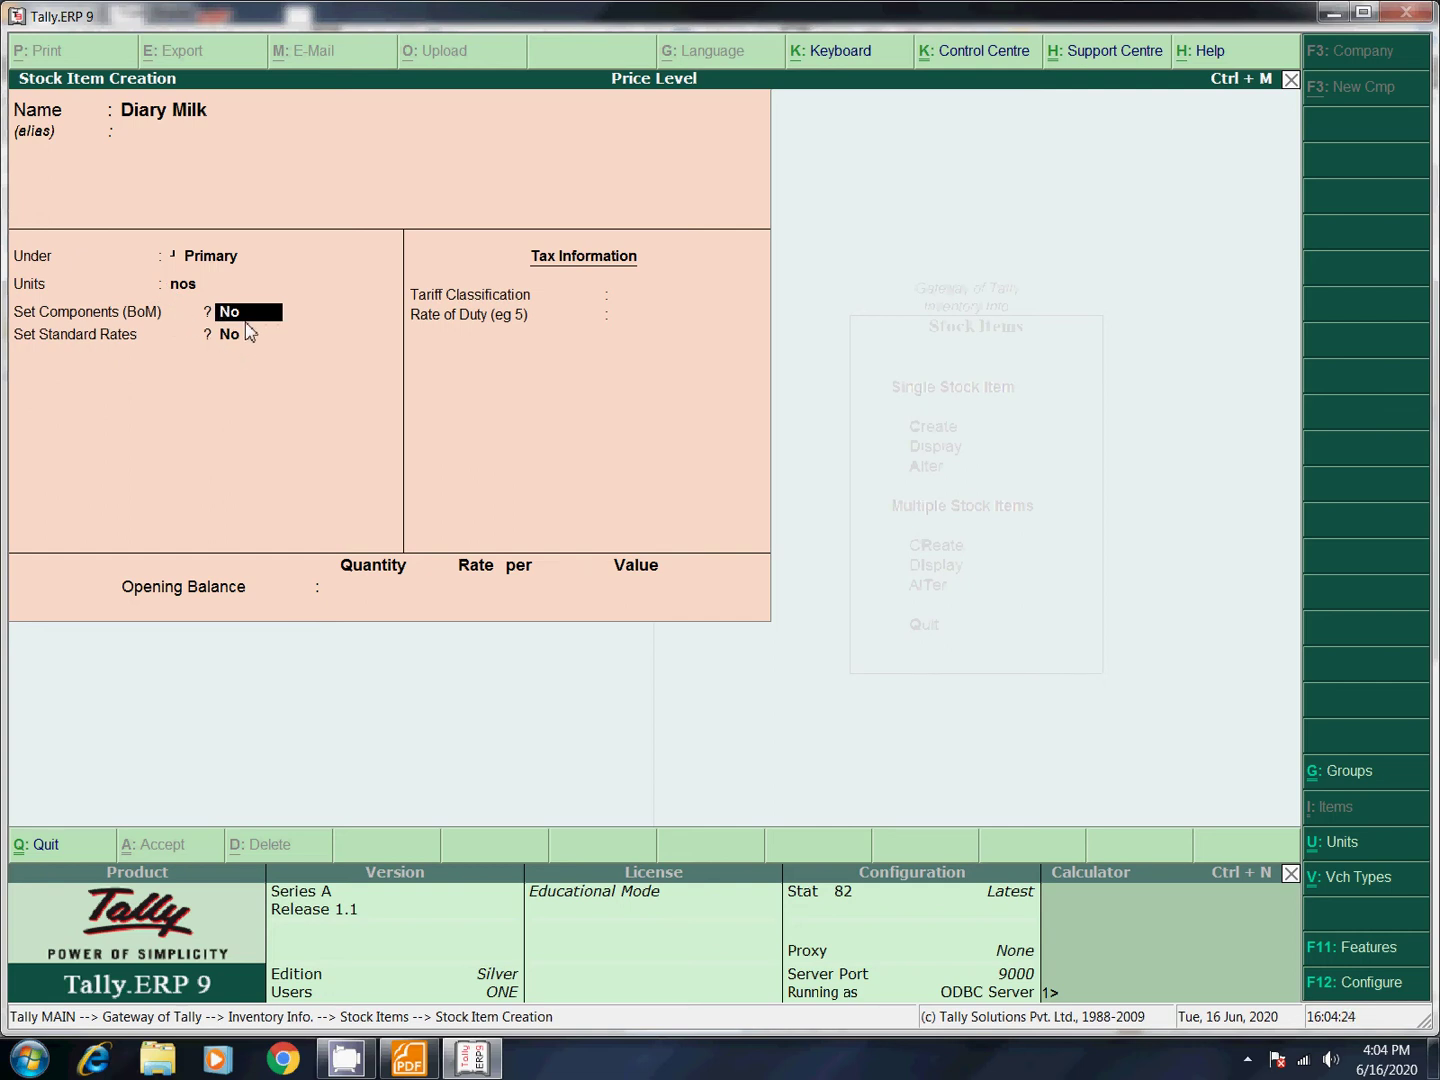
pyautogui.press('Return')
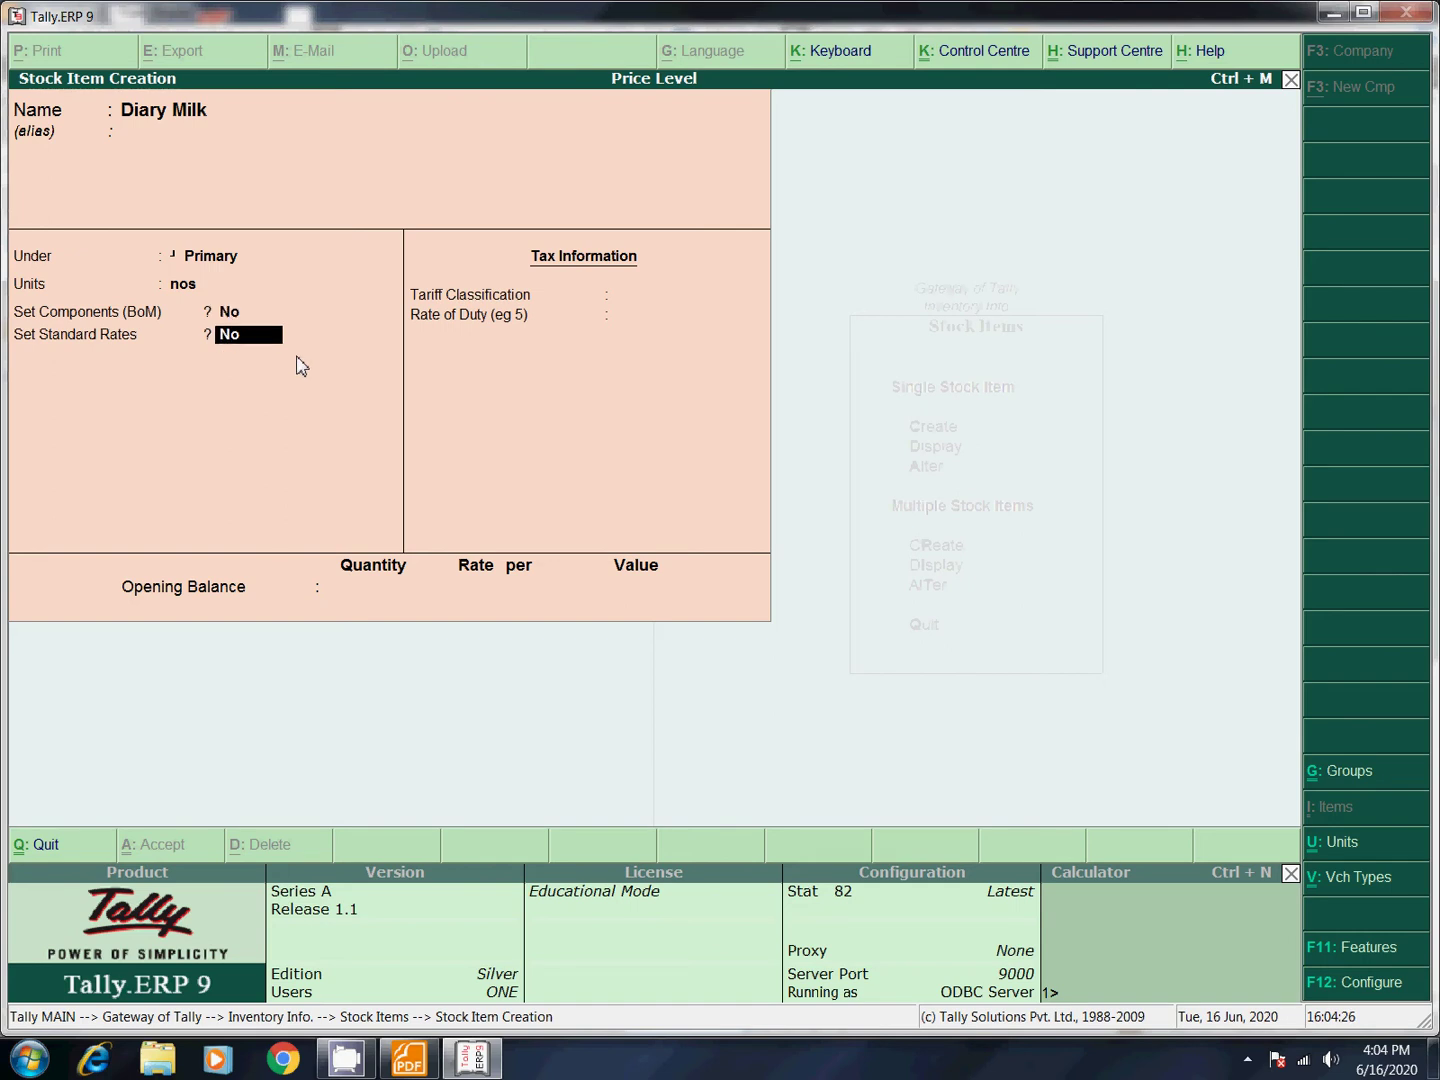
pyautogui.press('Return')
pyautogui.press('Return')
pyautogui.press('Return')
pyautogui.press('Return')
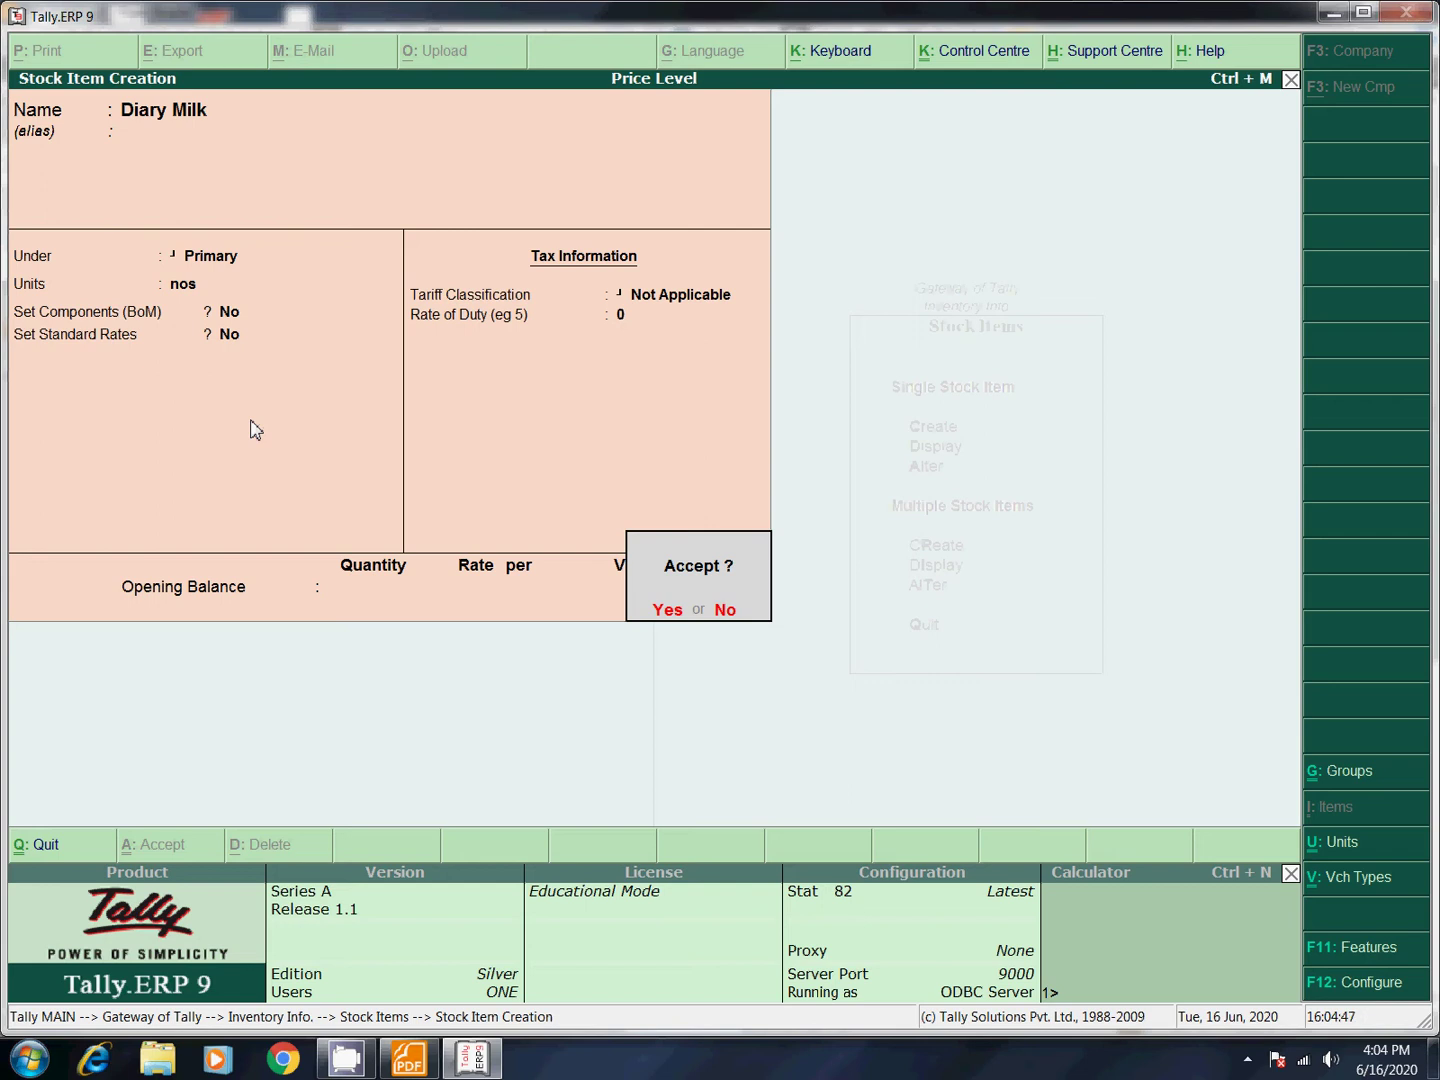
pyautogui.press('y')
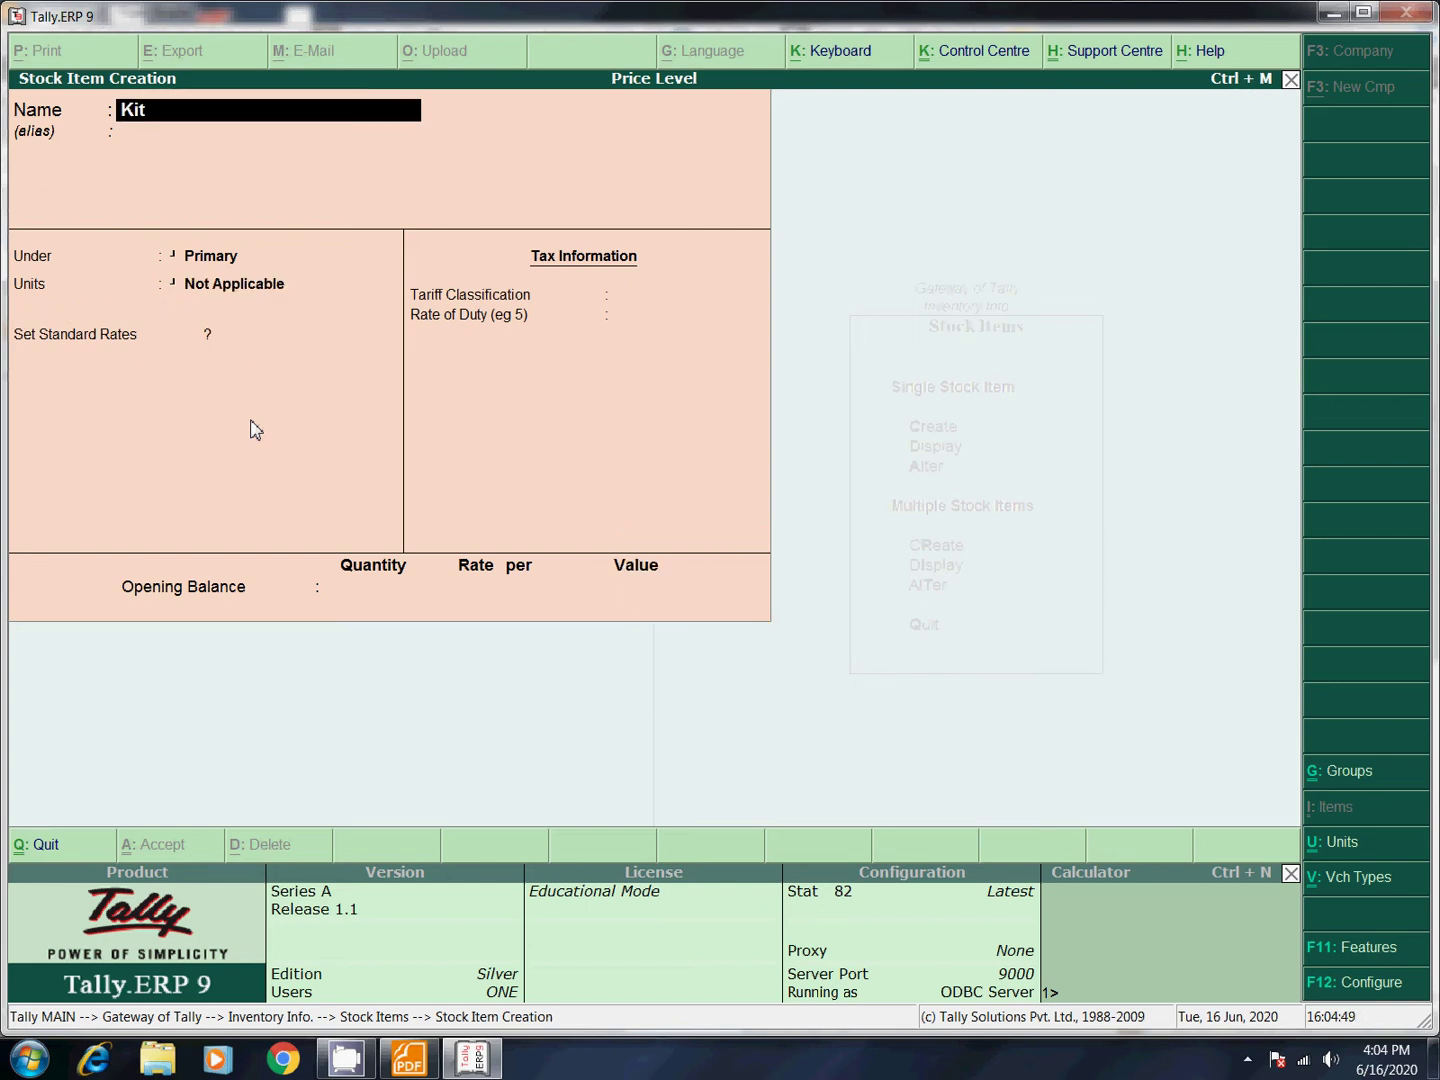
# Create the stock item 'Kitkat' under Primary, counted in nos.
pyautogui.press('Return')
pyautogui.press('Return')
pyautogui.press('Down')
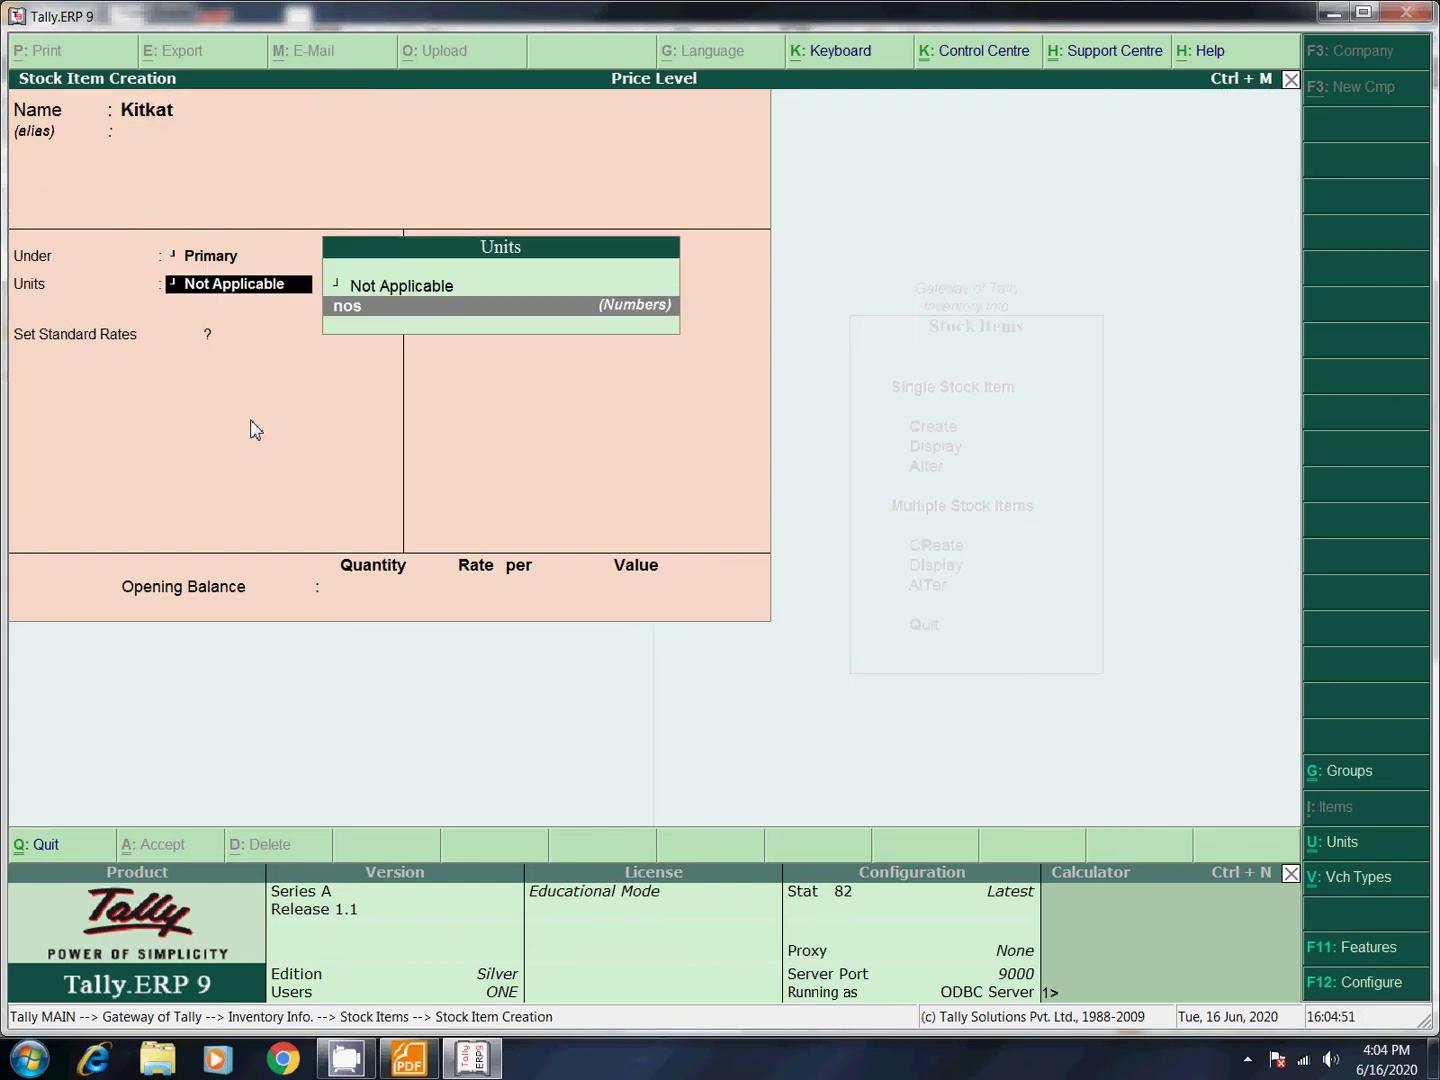
pyautogui.press('Return')
pyautogui.press('Return')
pyautogui.press('Return')
pyautogui.press('Return')
pyautogui.press('Return')
pyautogui.write('y')
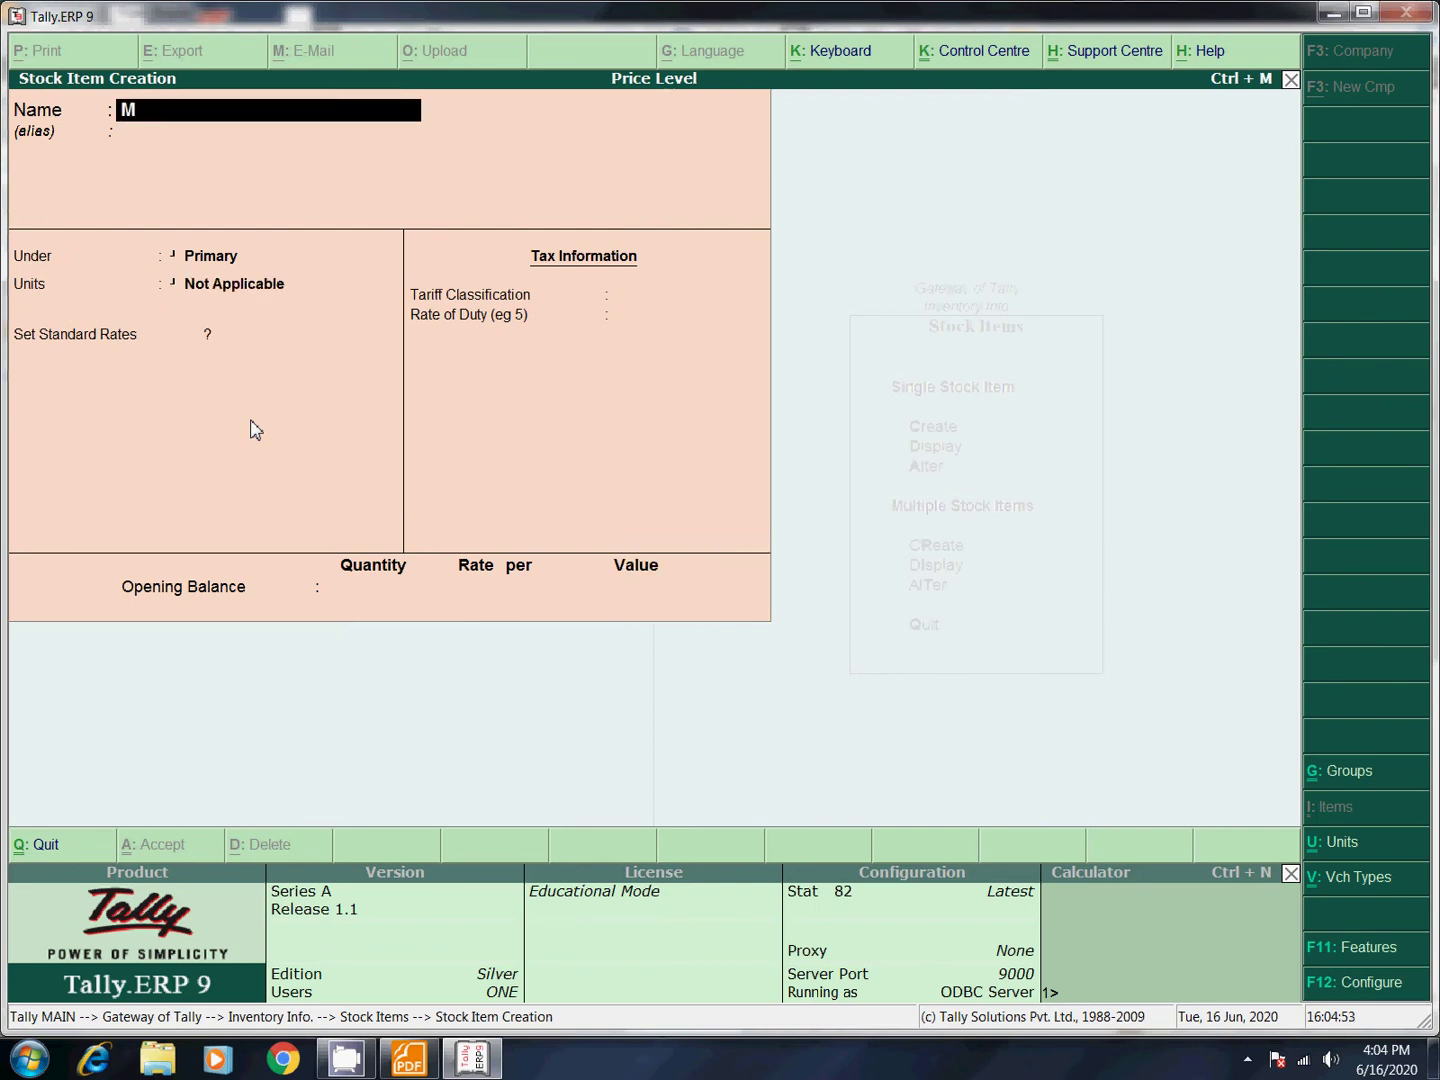
pyautogui.write('Munch')
# Save the 'Munch' stock item in nos and quit item creation to the Gateway.
pyautogui.press('Return')
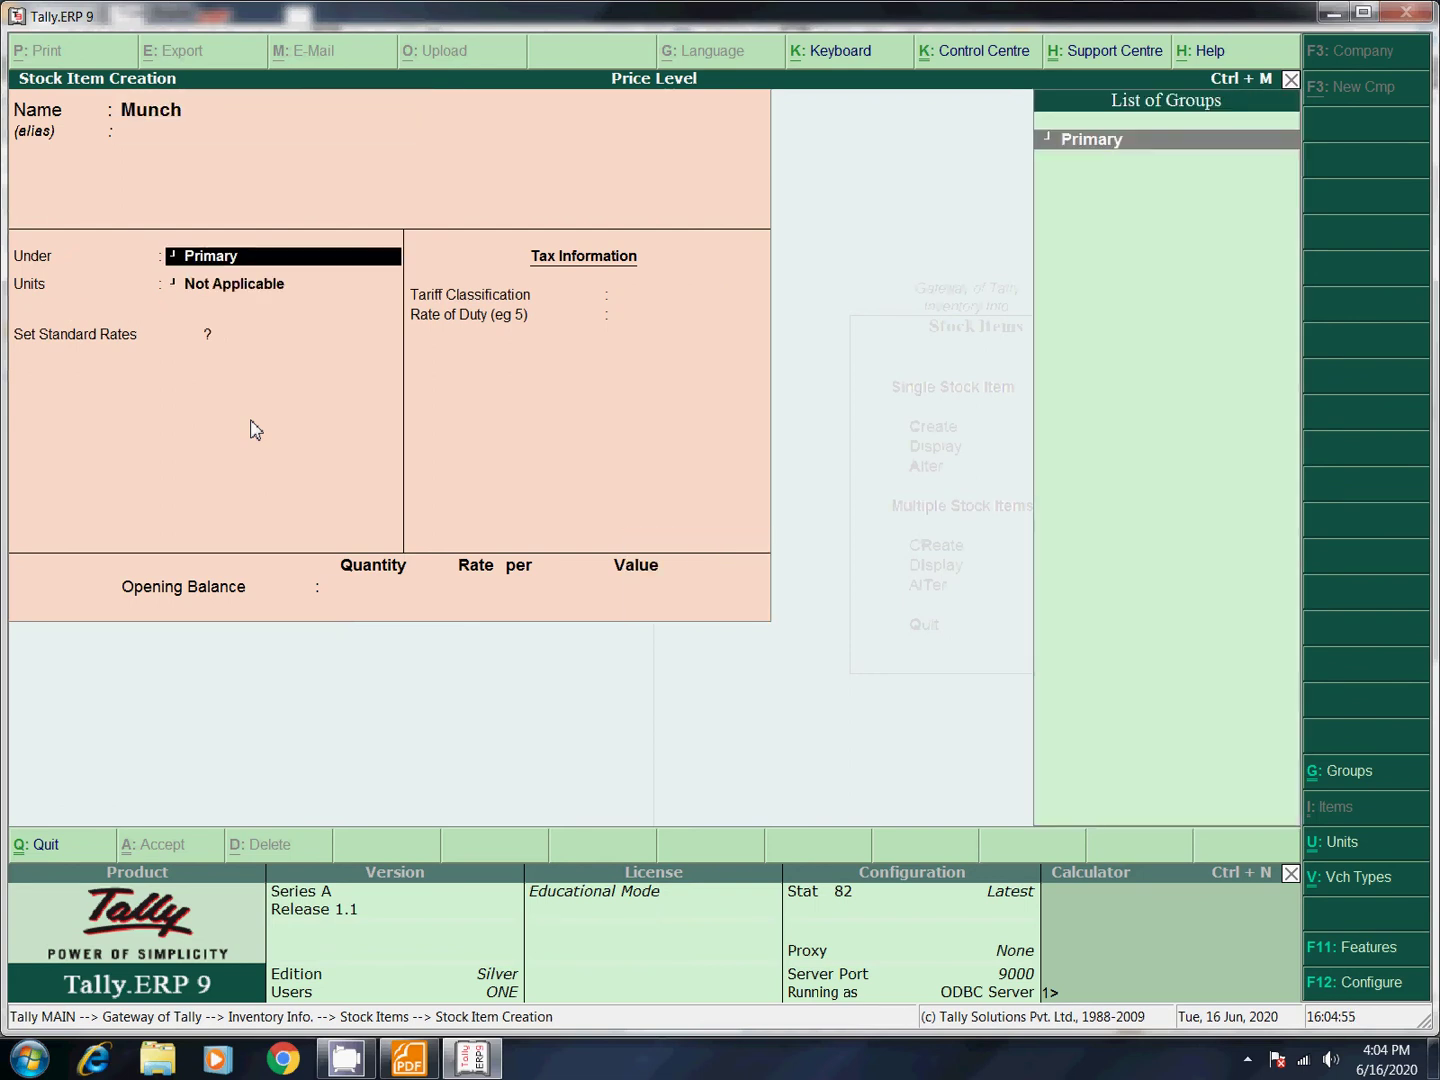
pyautogui.press('Return')
pyautogui.press('Down')
pyautogui.press('Return')
pyautogui.press('Return')
pyautogui.press('Return')
pyautogui.press('Return')
pyautogui.press('Return')
pyautogui.press('Return')
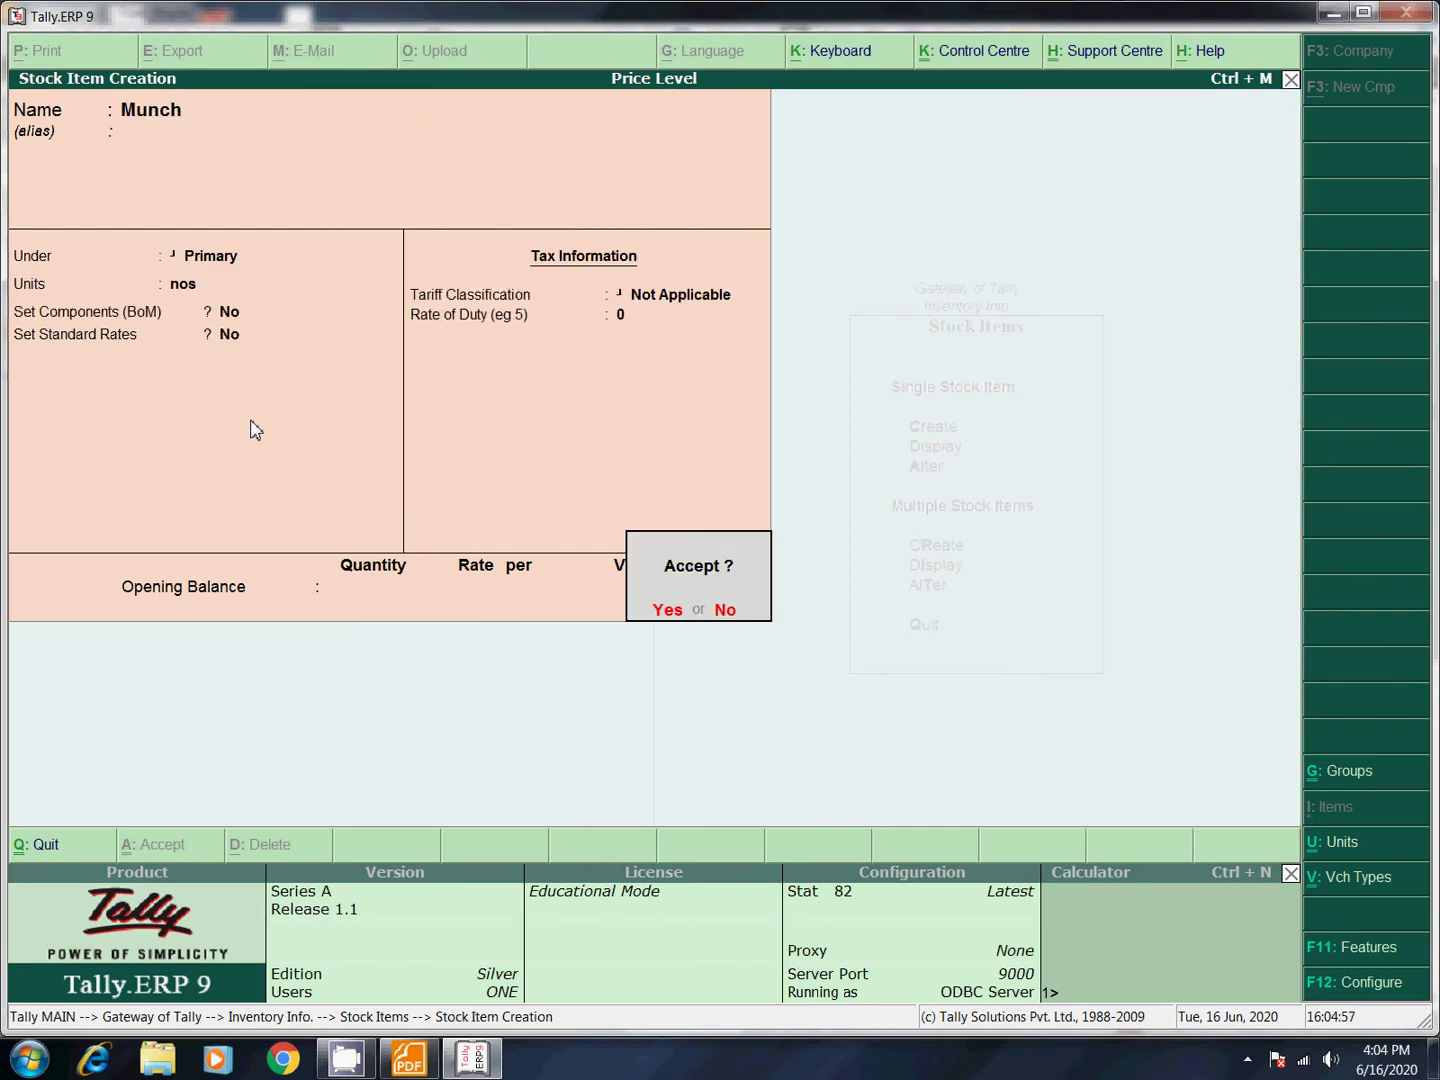
pyautogui.press('y')
pyautogui.press('Escape')
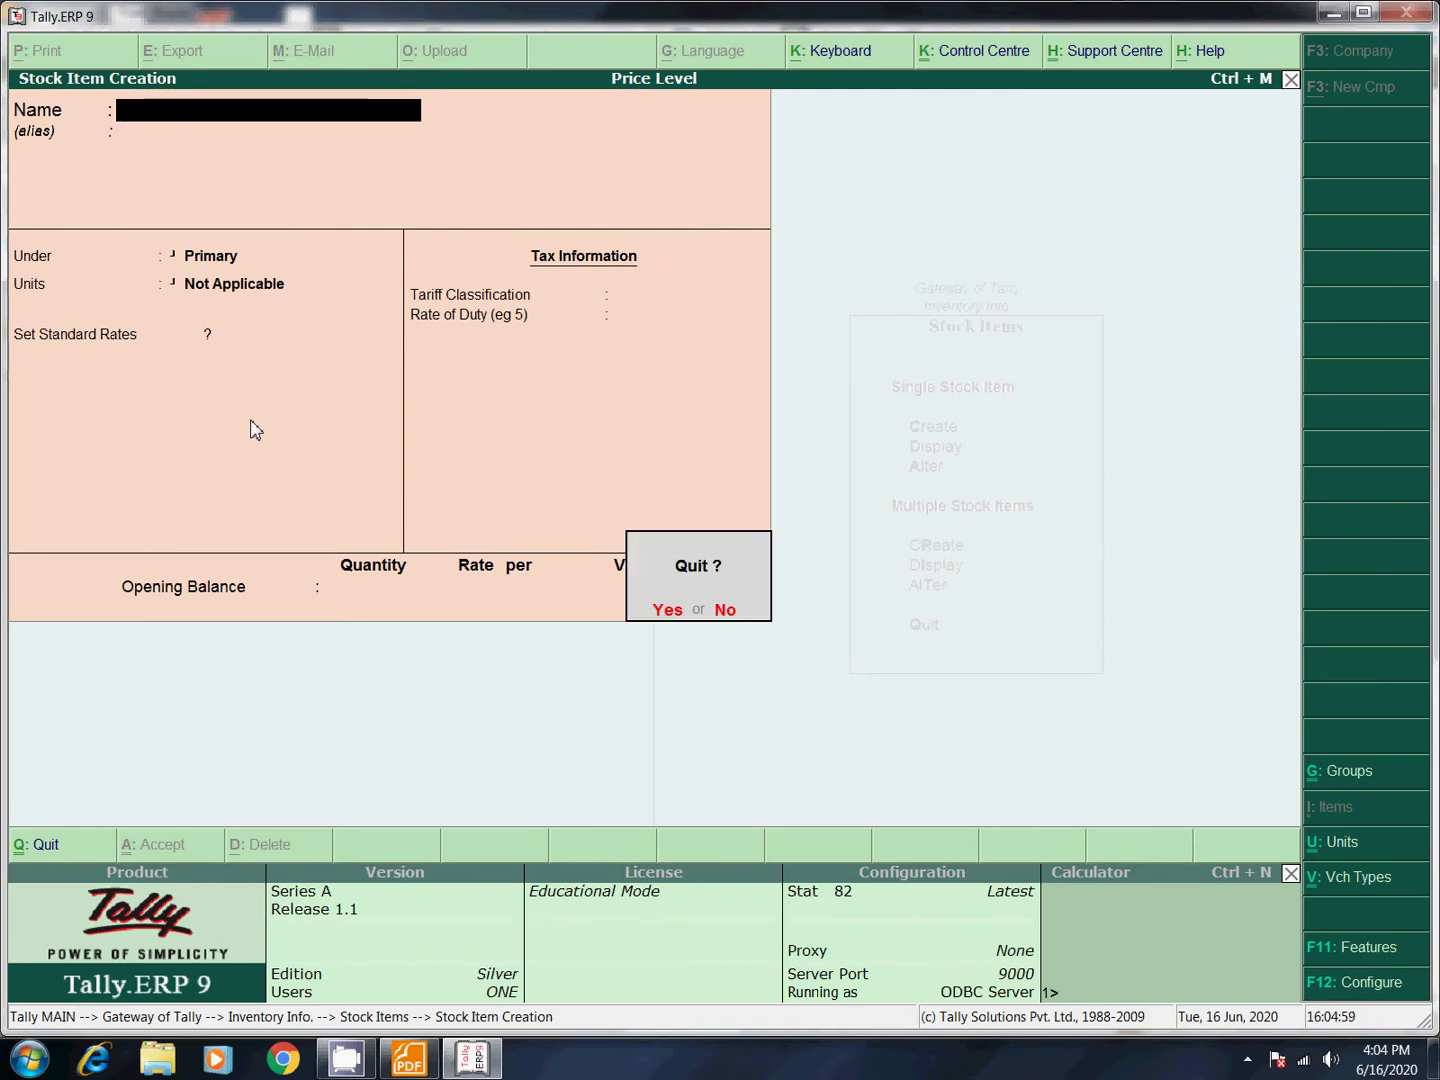
pyautogui.press('y')
pyautogui.press('Escape')
pyautogui.press('Escape')
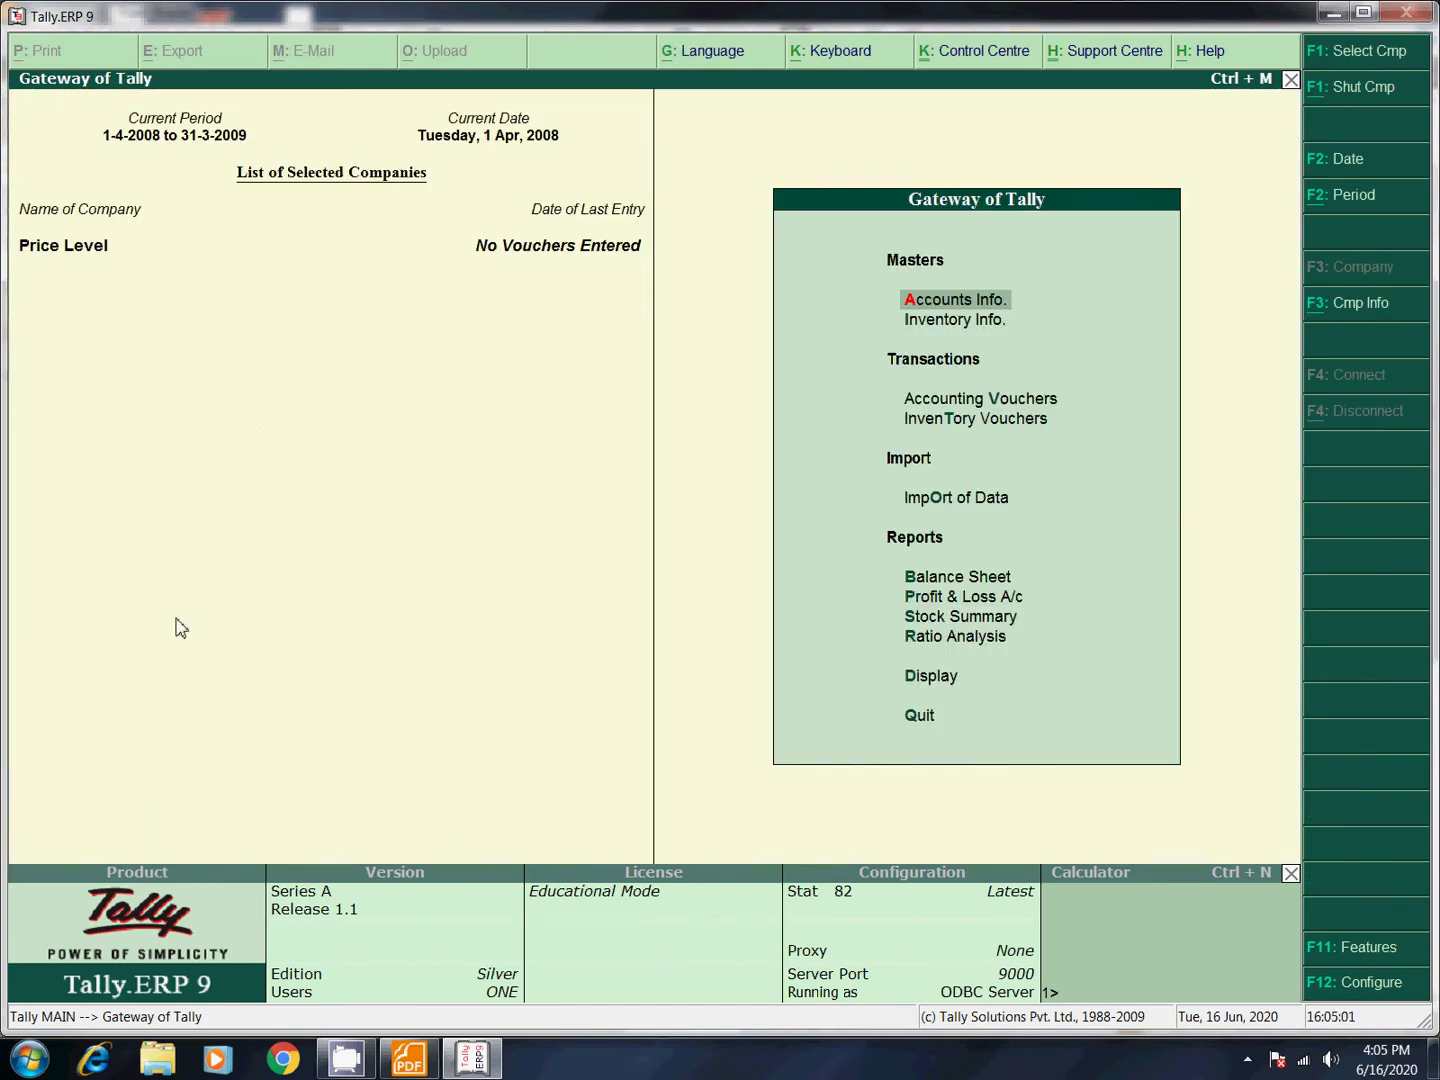
# Set Use Multiple Price Levels to Yes in the F11 Inventory Features.
pyautogui.click(409, 1058)
pyautogui.scroll(2, 470, 280)
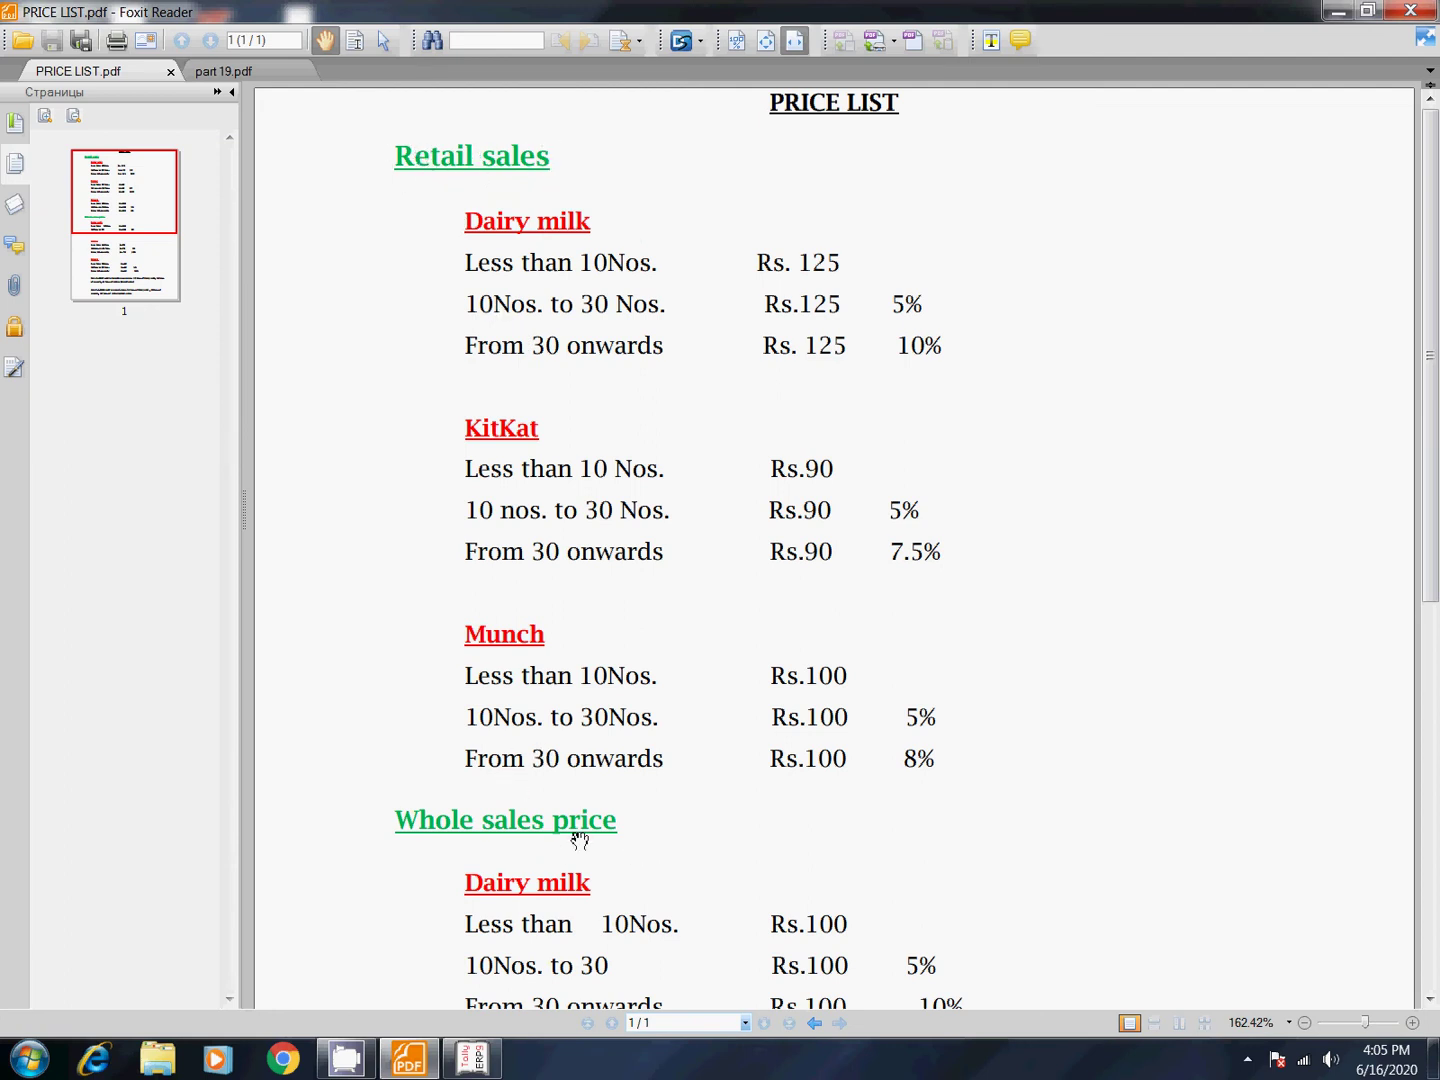
pyautogui.click(489, 1071)
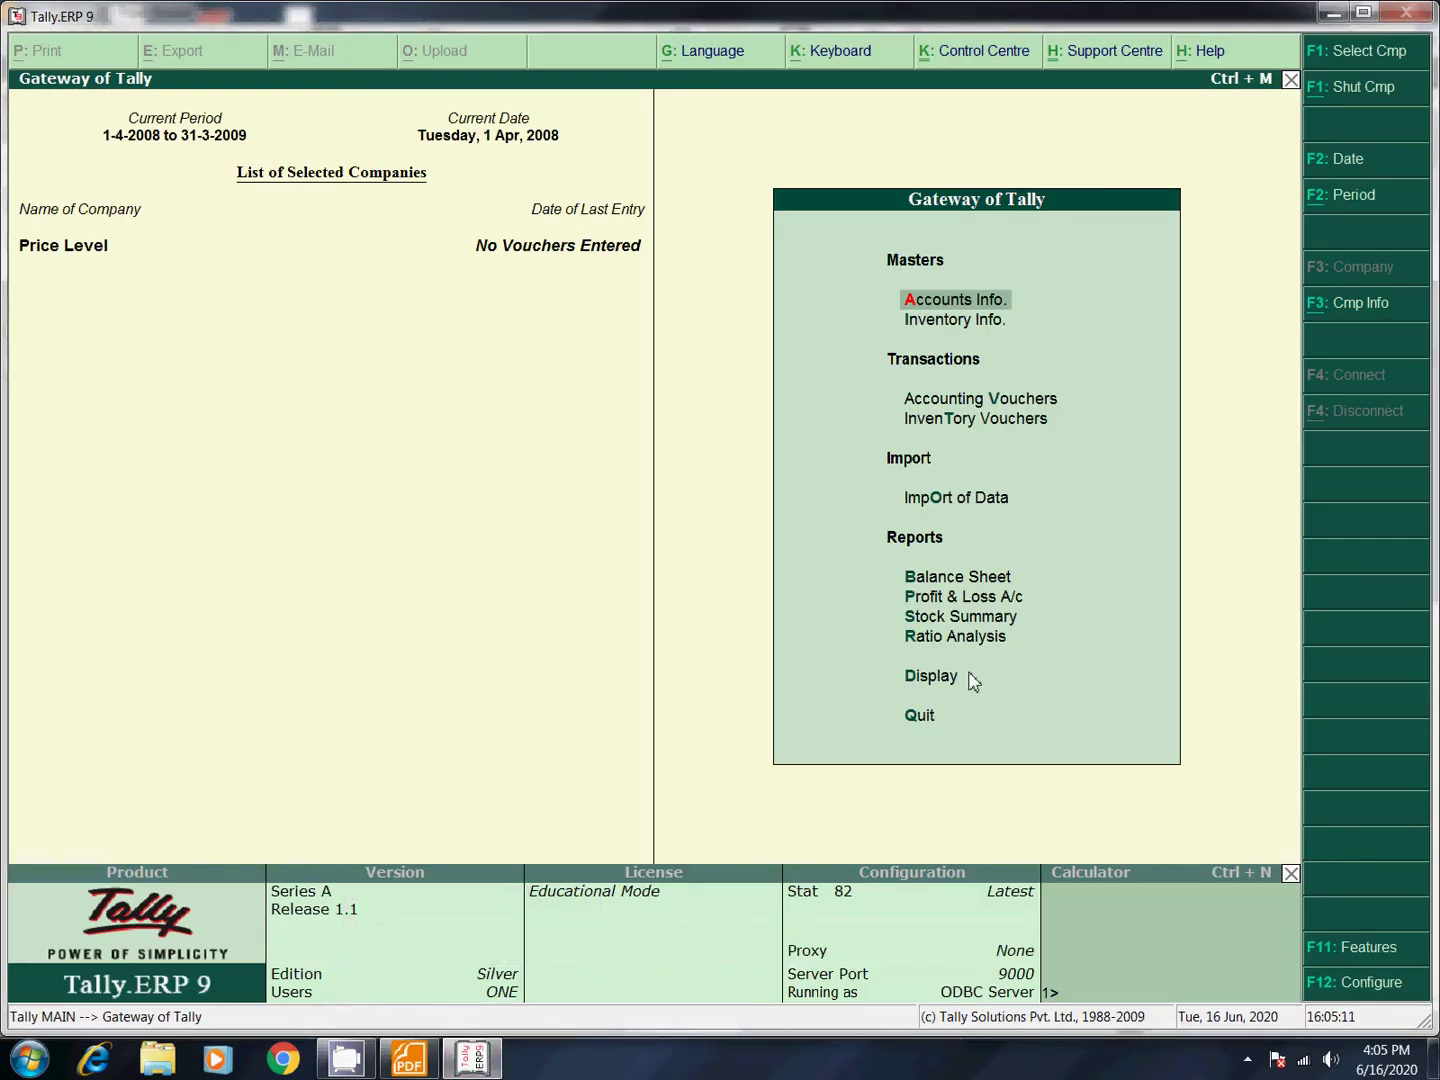
pyautogui.press('Down')
pyautogui.press('Return')
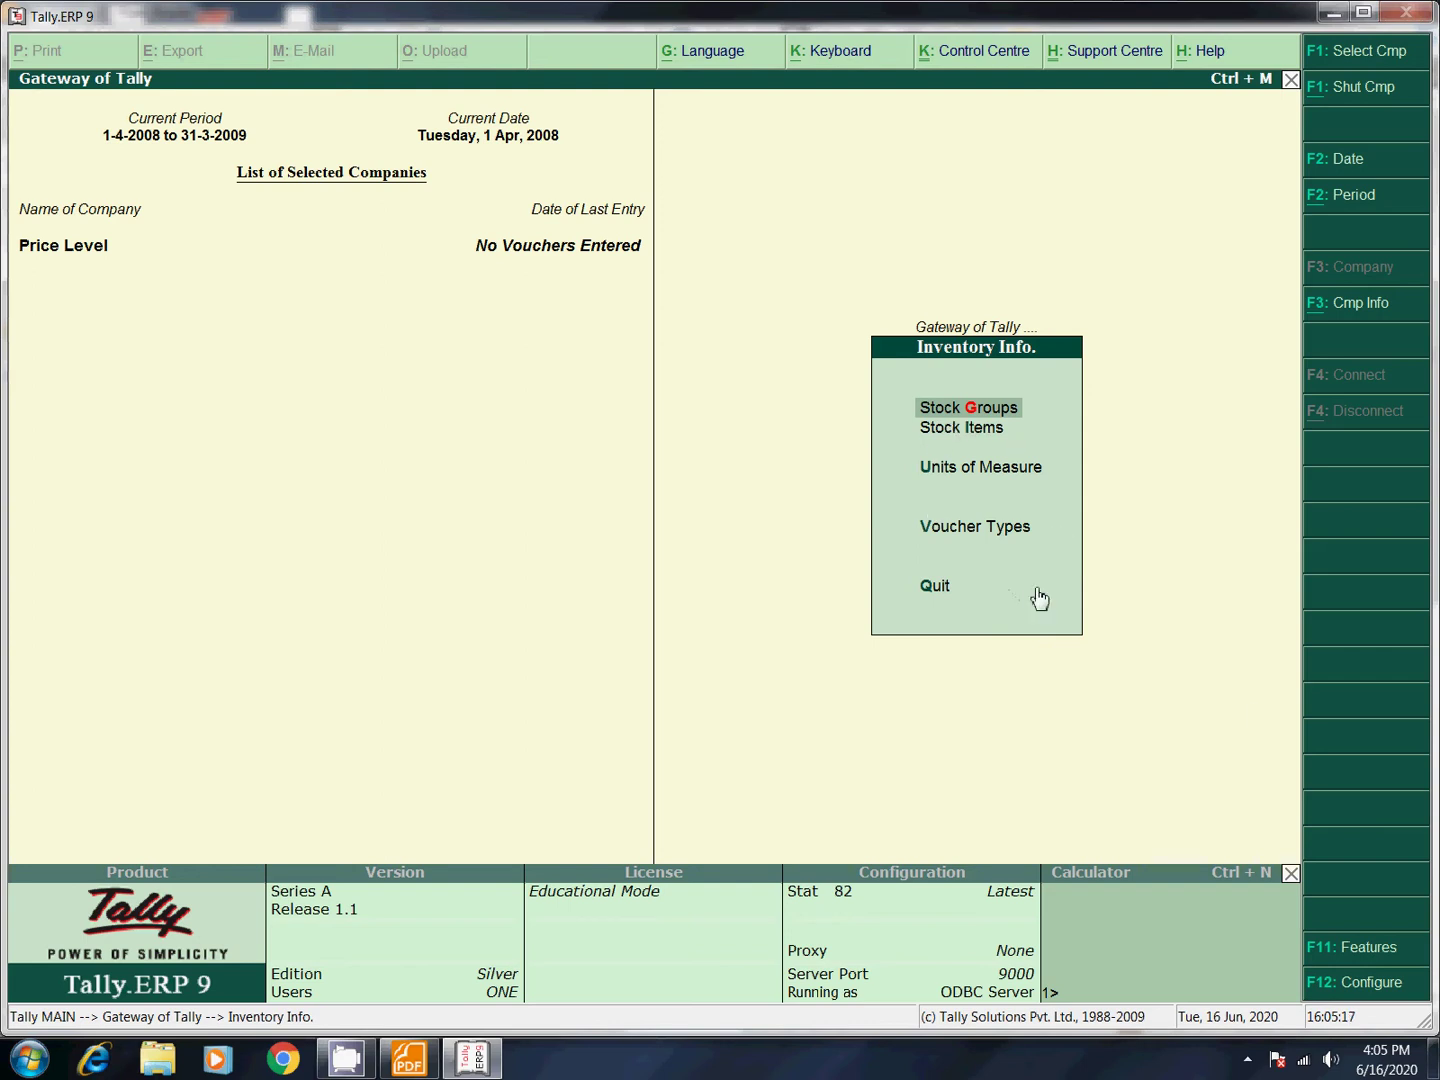
pyautogui.click(1346, 952)
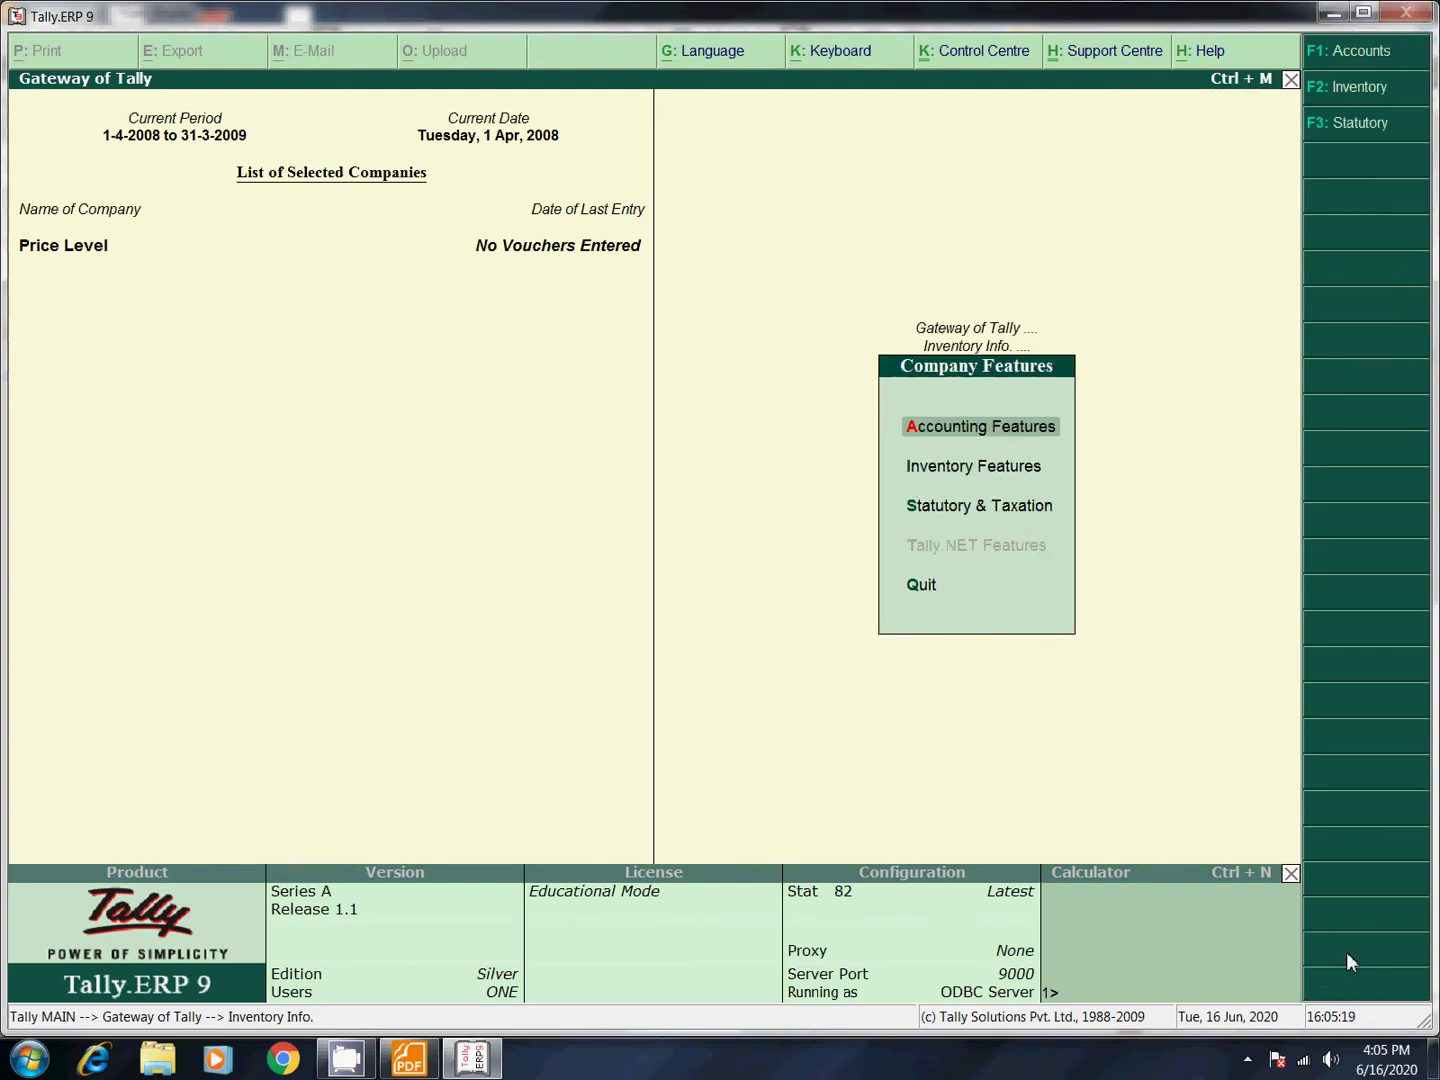
pyautogui.click(1003, 474)
pyautogui.press('Return')
pyautogui.press('Return')
pyautogui.press('Return')
pyautogui.press('Return')
pyautogui.press('Return')
pyautogui.press('Return')
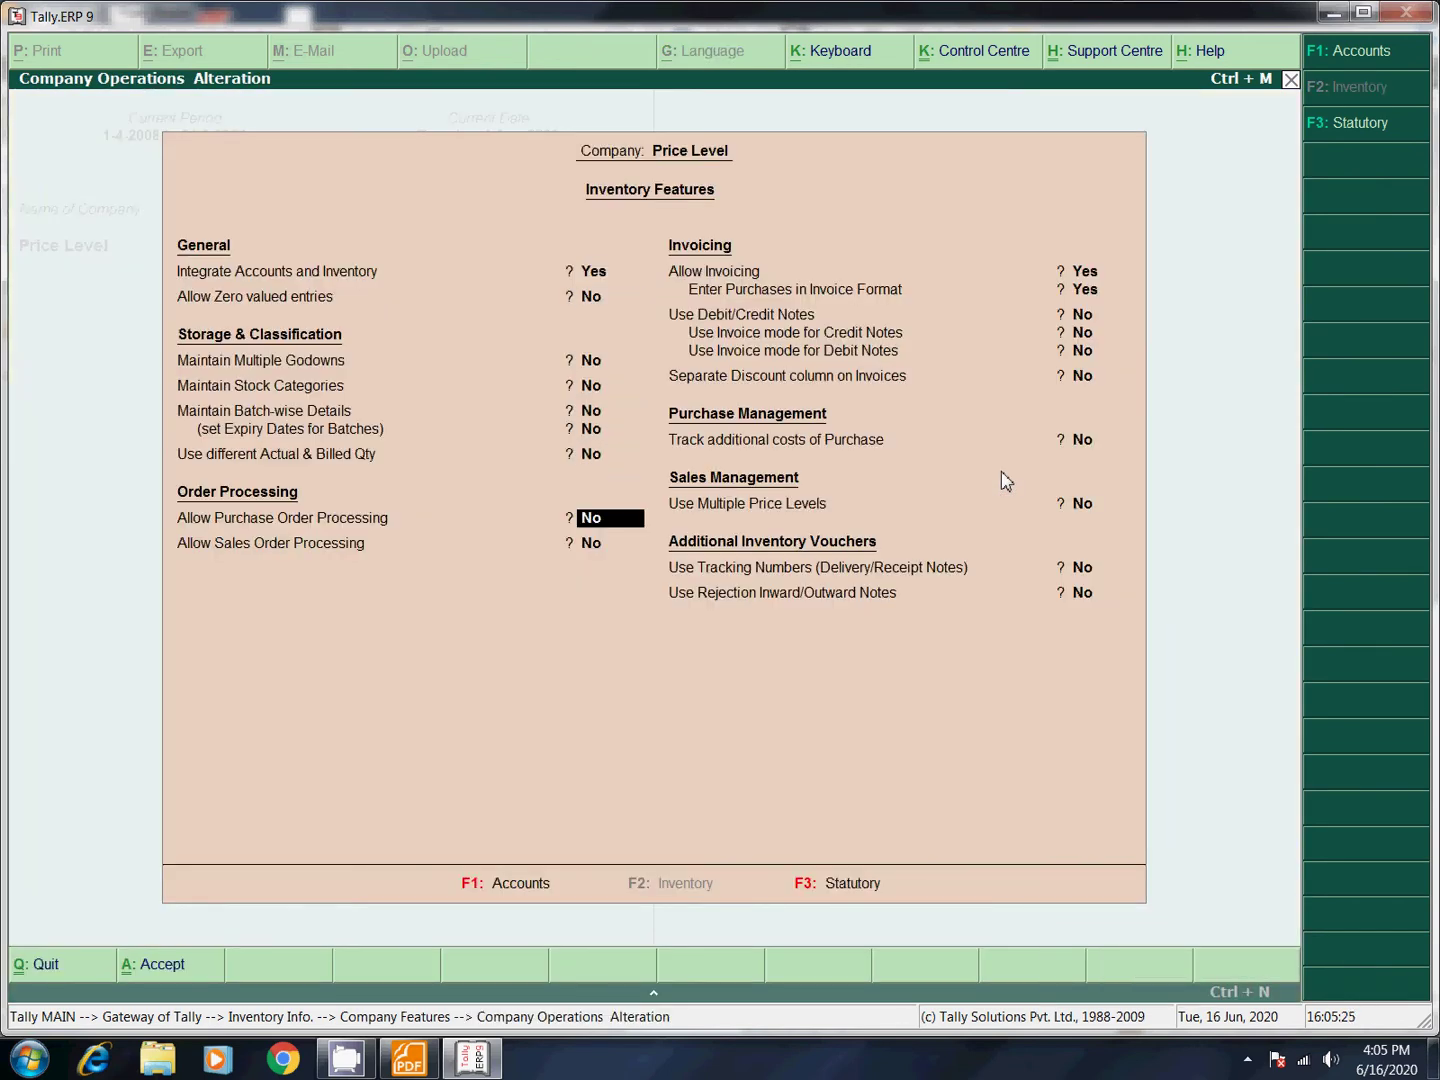
pyautogui.press('Return')
pyautogui.press('Return')
pyautogui.press('Return')
pyautogui.press('Return')
pyautogui.press('Return')
pyautogui.press('Return')
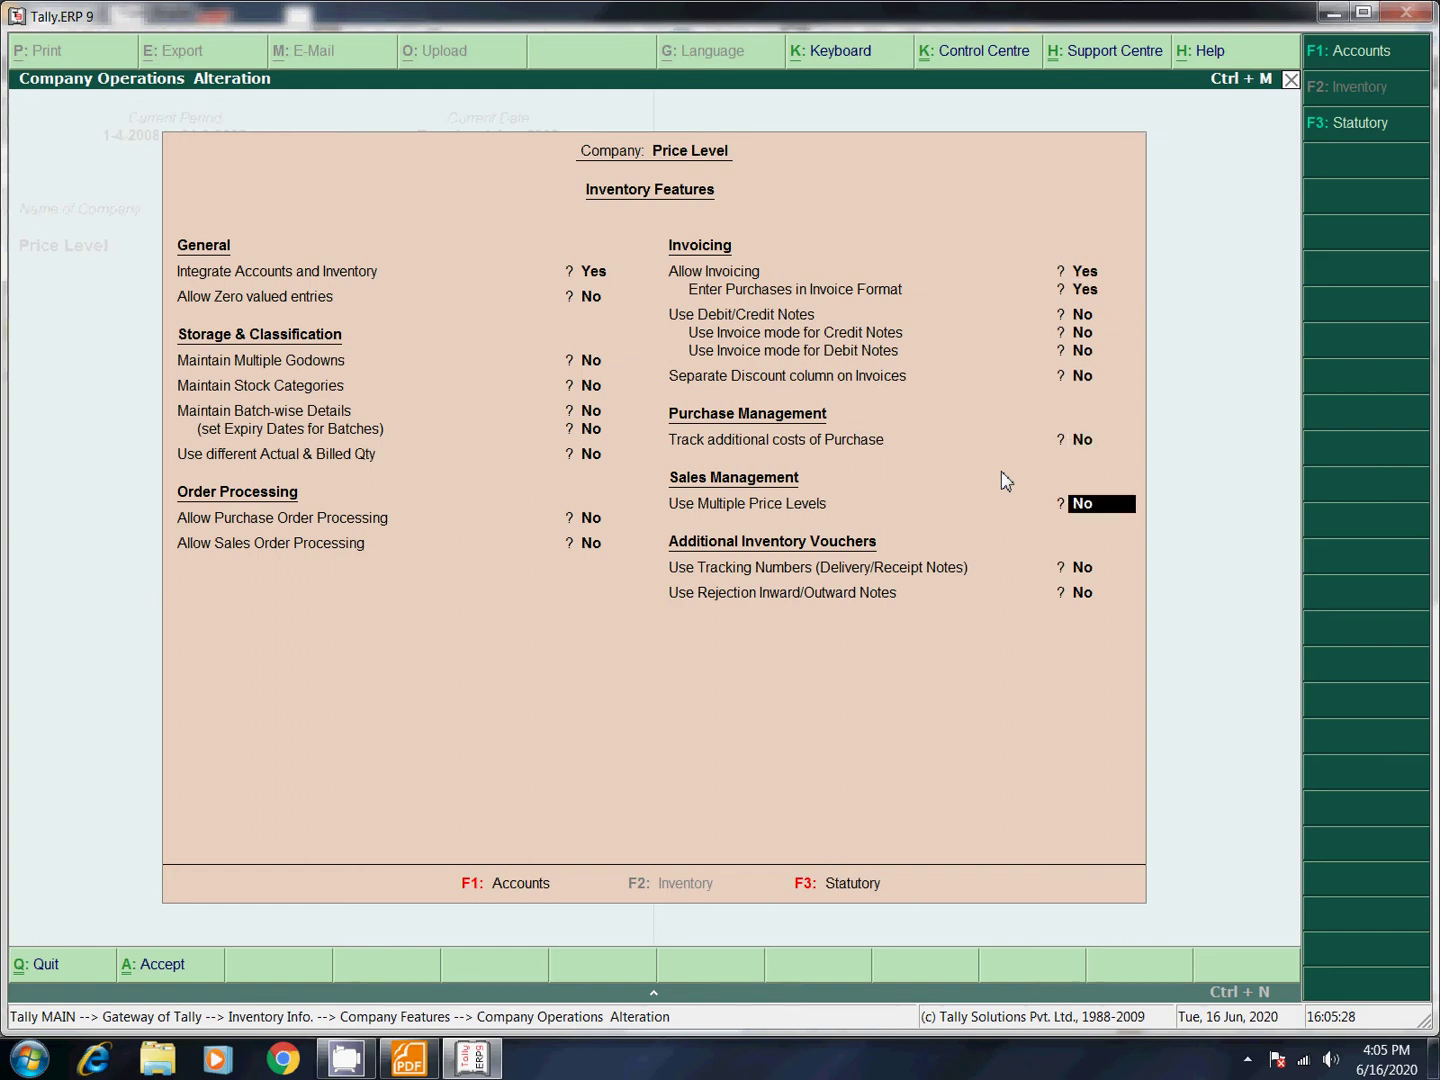
pyautogui.write('yes')
pyautogui.press('Return')
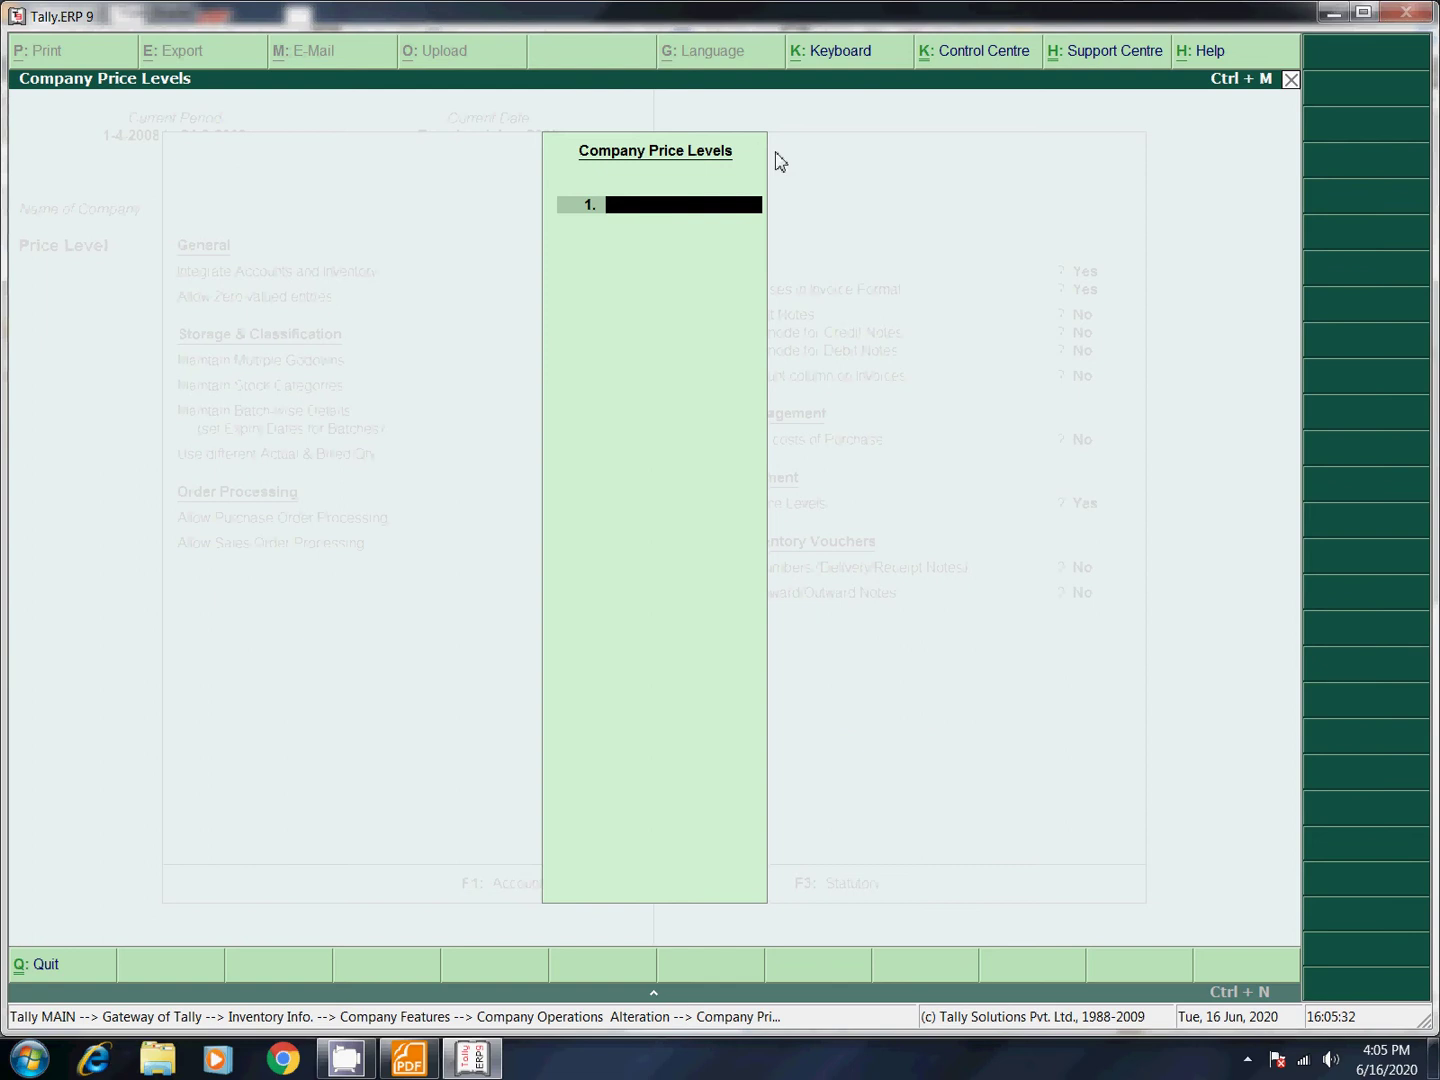
# Add price levels 'Retail Sale' and 'Whole Sale', then accept the Inventory Features.
pyautogui.click(408, 1058)
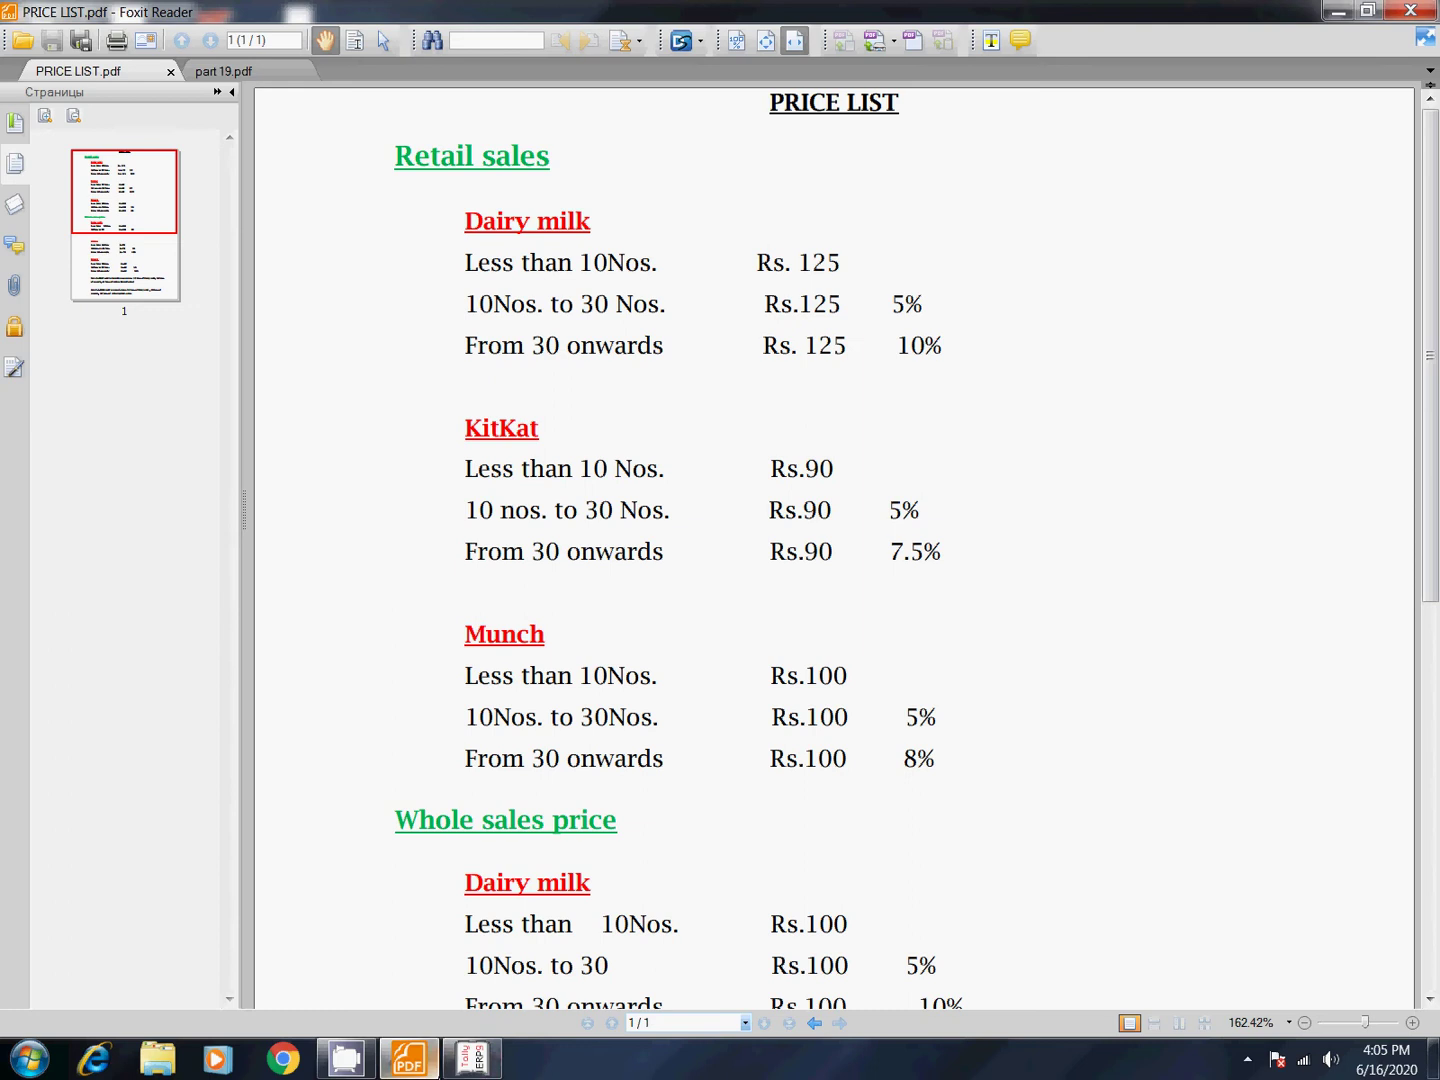
pyautogui.click(486, 1066)
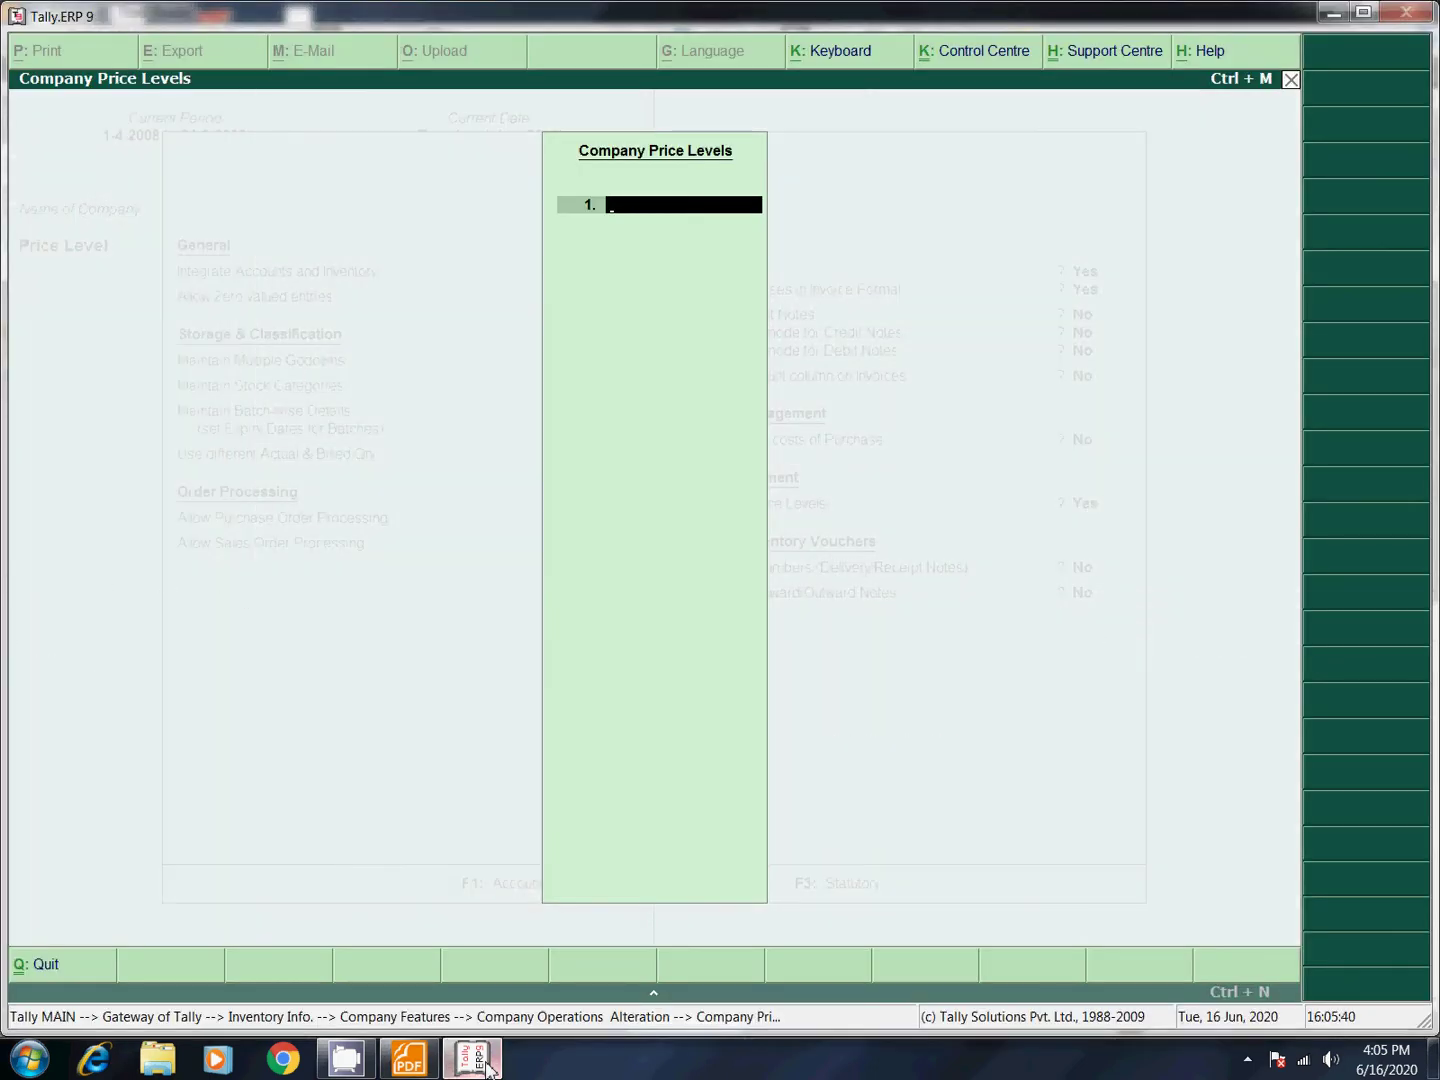
pyautogui.write('tail S')
pyautogui.press('BackSpace')
pyautogui.press('BackSpace')
pyautogui.press('BackSpace')
pyautogui.press('BackSpace')
pyautogui.press('BackSpace')
pyautogui.press('BackSpace')
pyautogui.press('BackSpace')
pyautogui.press('BackSpace')
pyautogui.press('BackSpace')
pyautogui.press('Return')
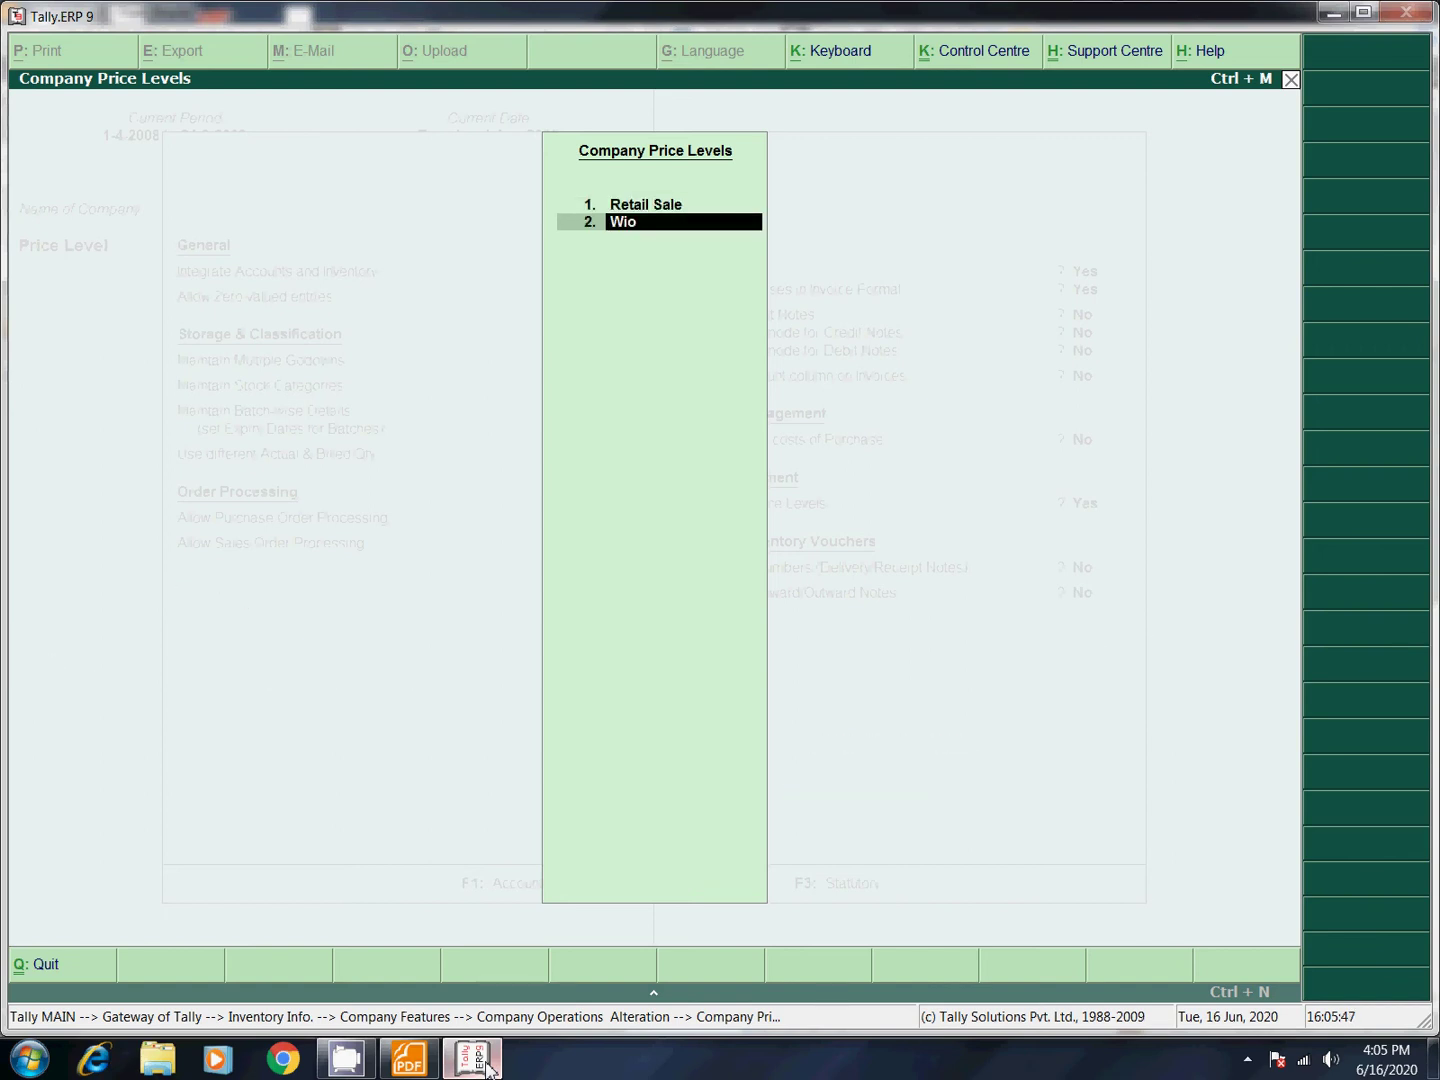
pyautogui.write('ole')
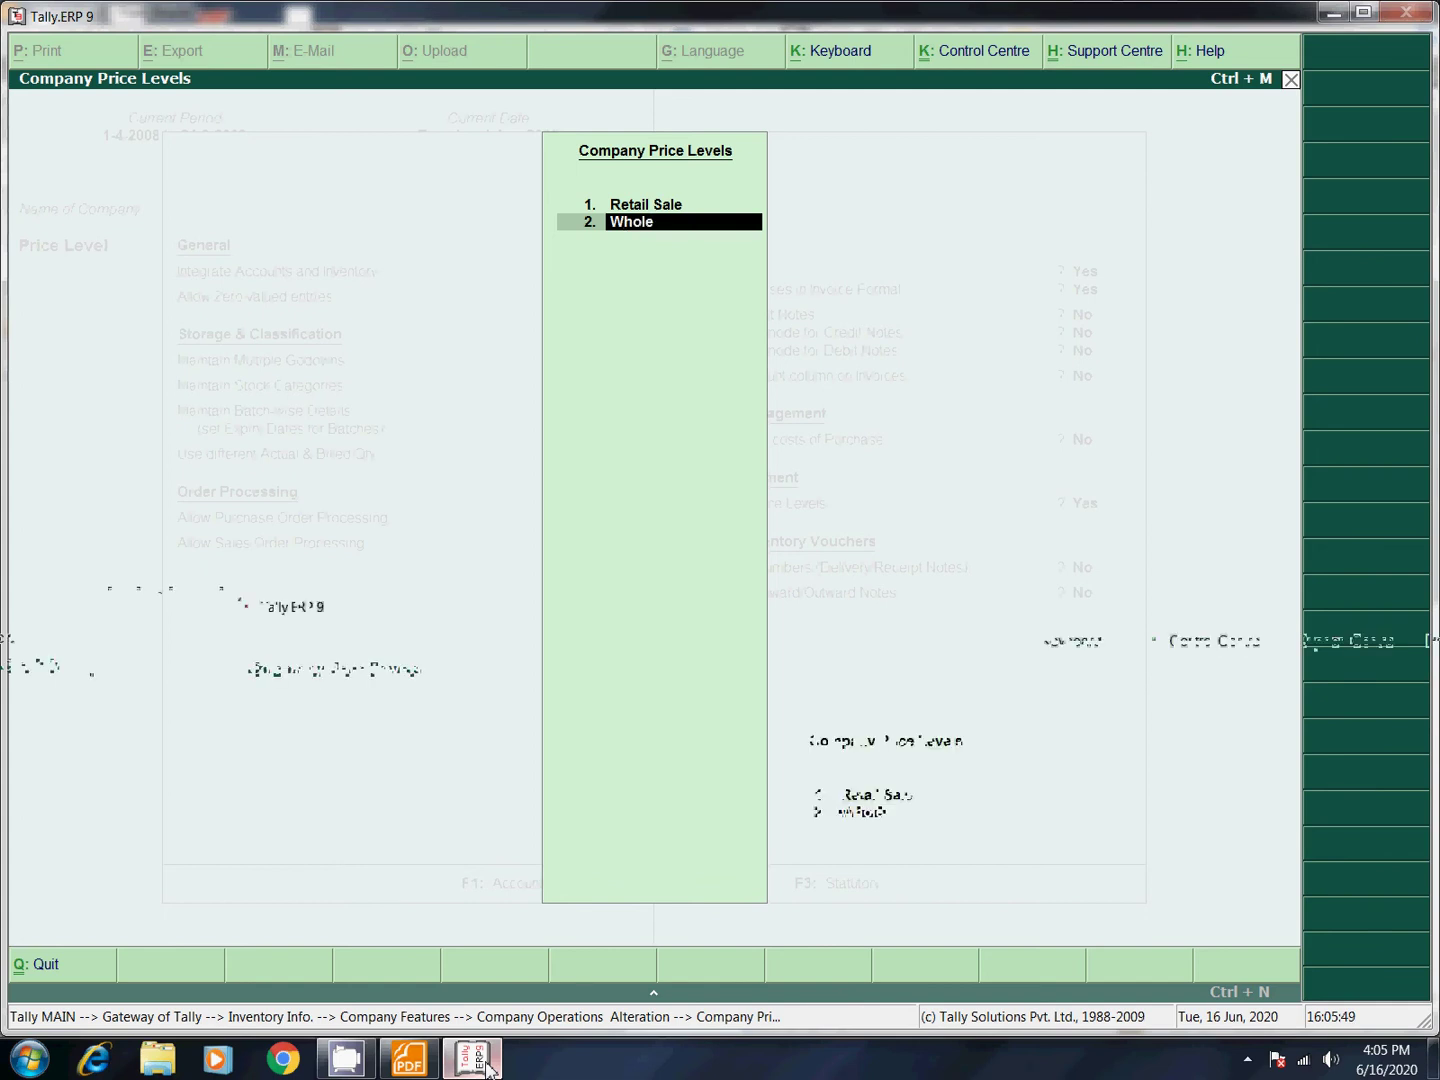
pyautogui.write(' Sale')
pyautogui.press('Return')
pyautogui.press('Return')
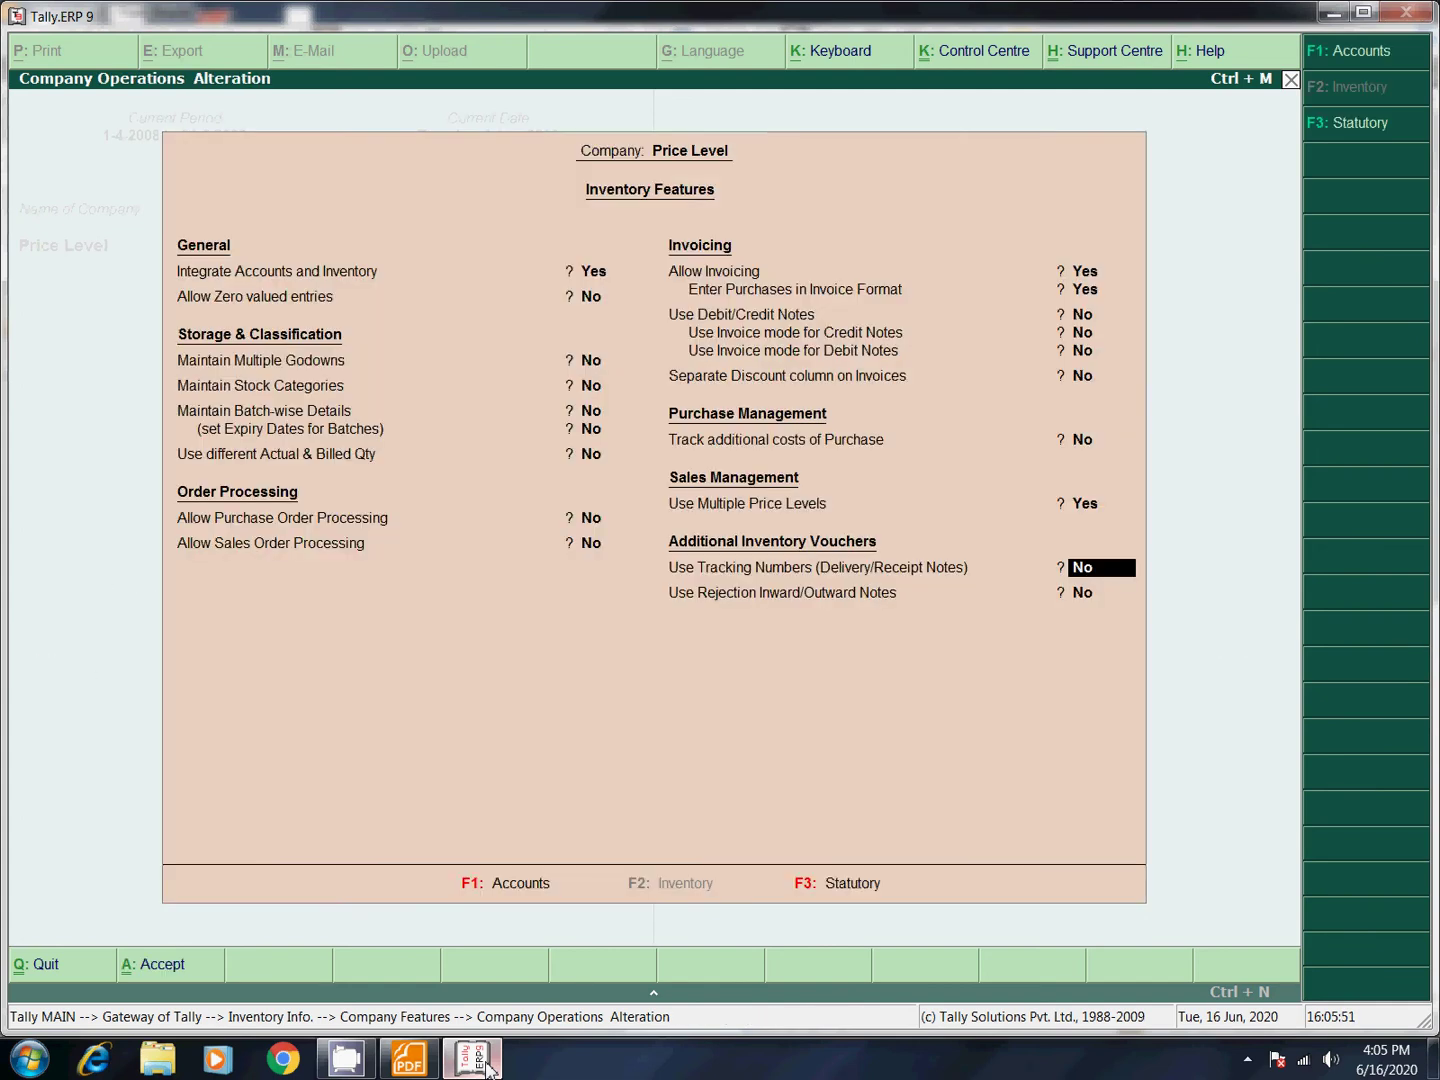
pyautogui.press('Return')
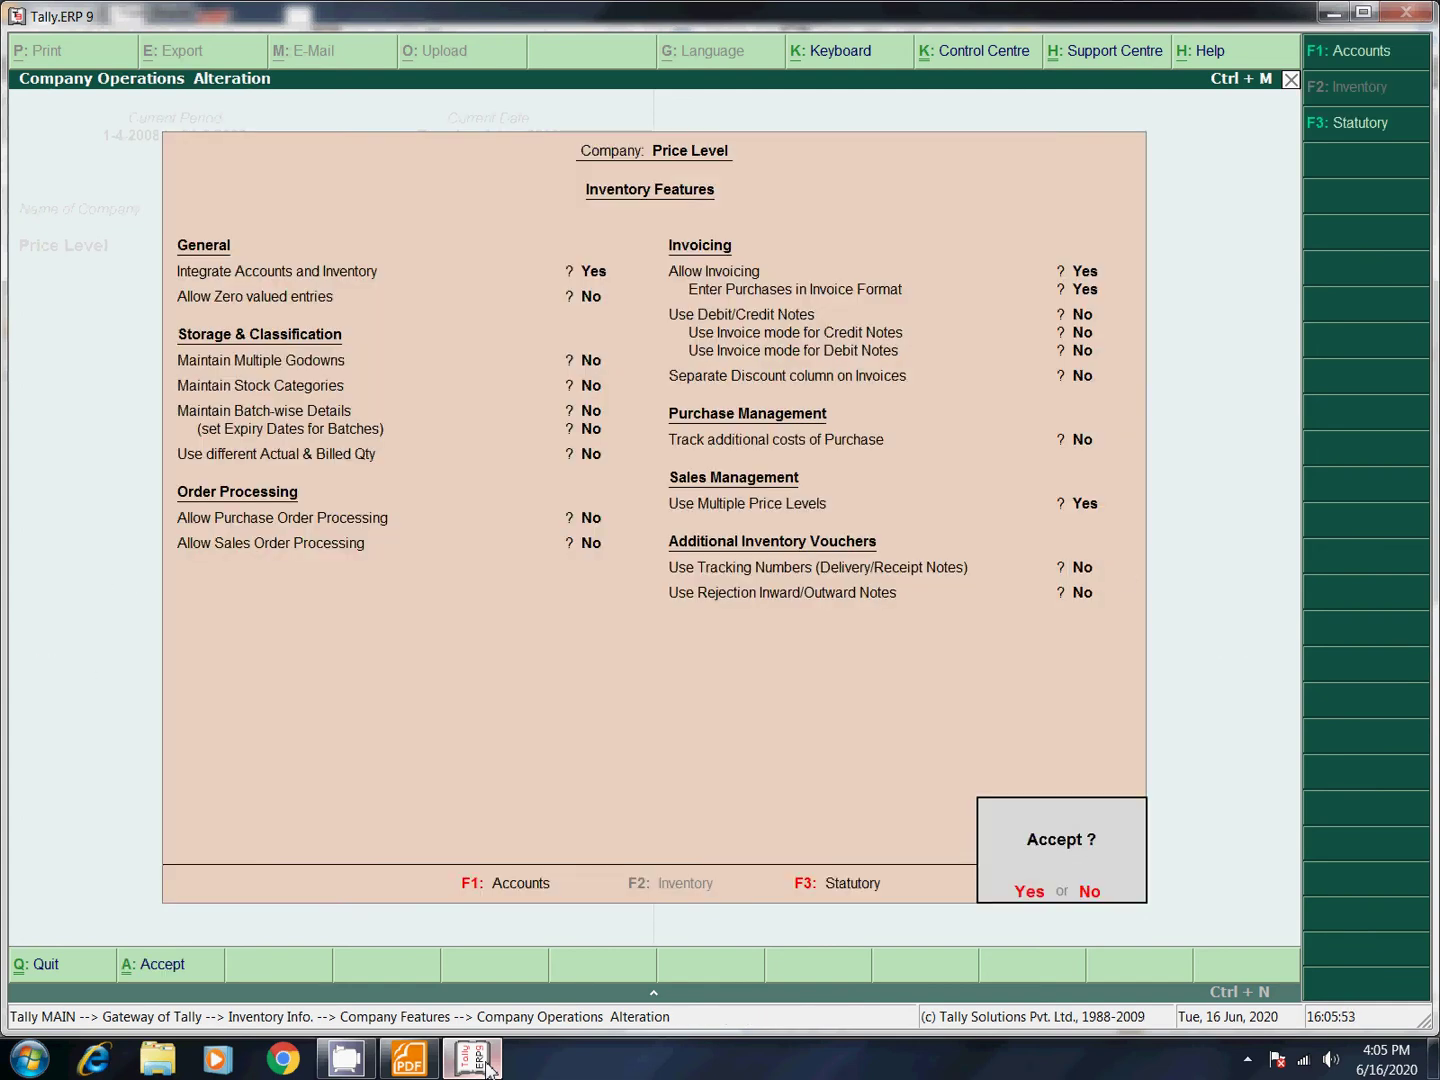
pyautogui.press('Return')
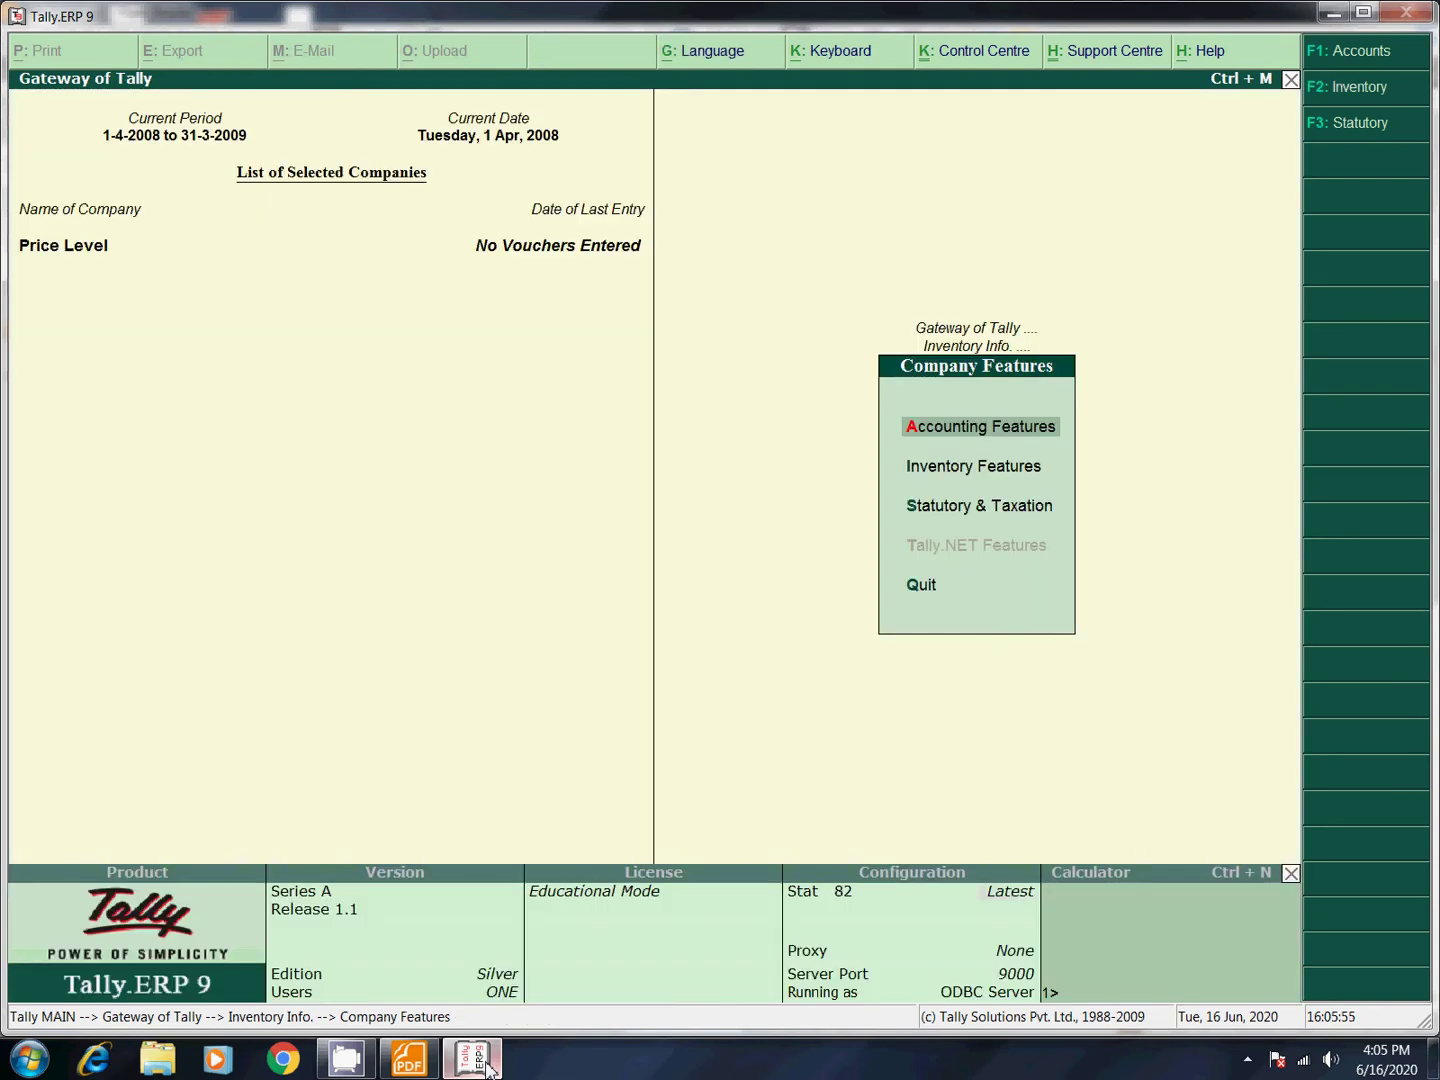
# Open the Price List for All Items with the price level set to Retail Sale.
pyautogui.press('Escape')
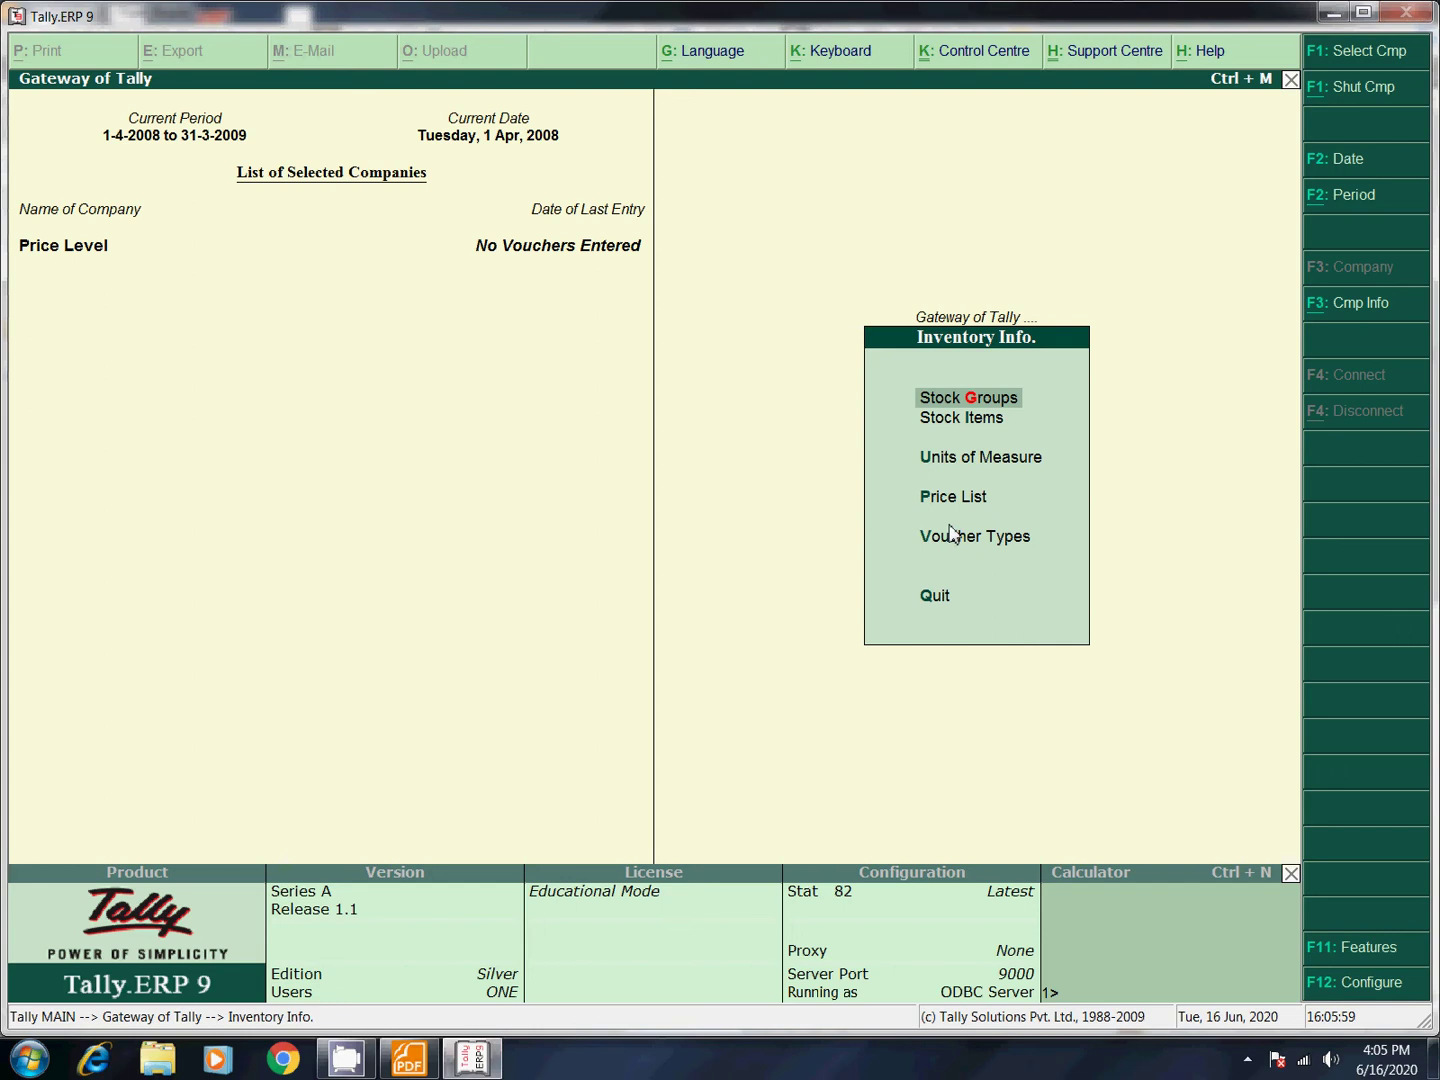
pyautogui.click(984, 507)
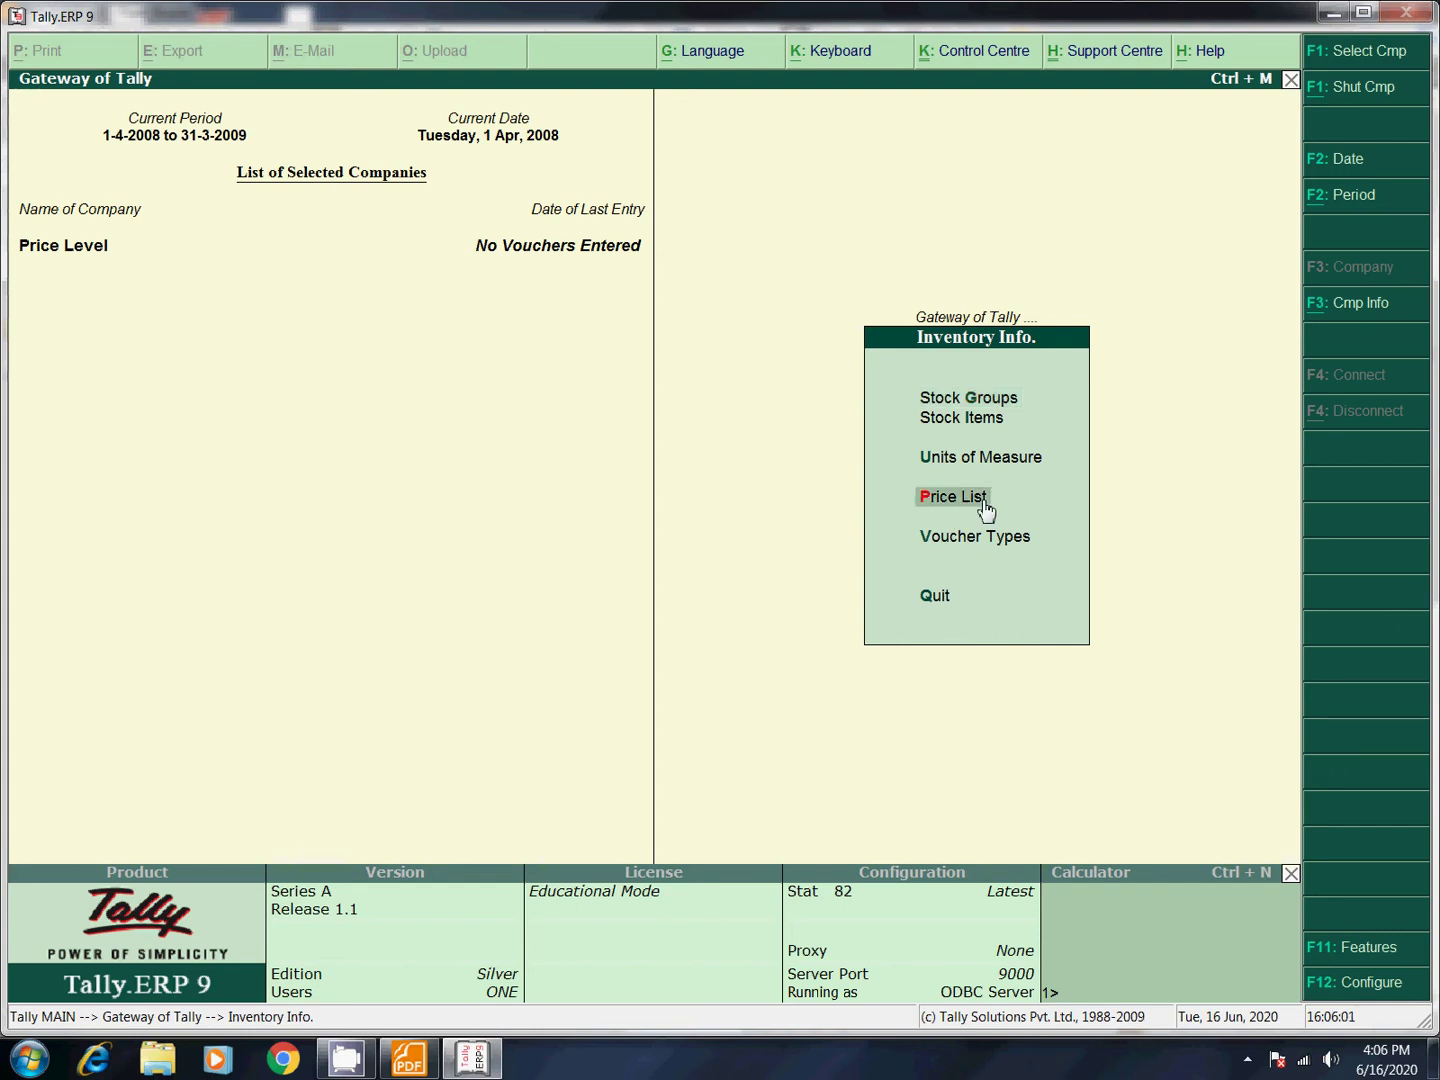
pyautogui.press('Return')
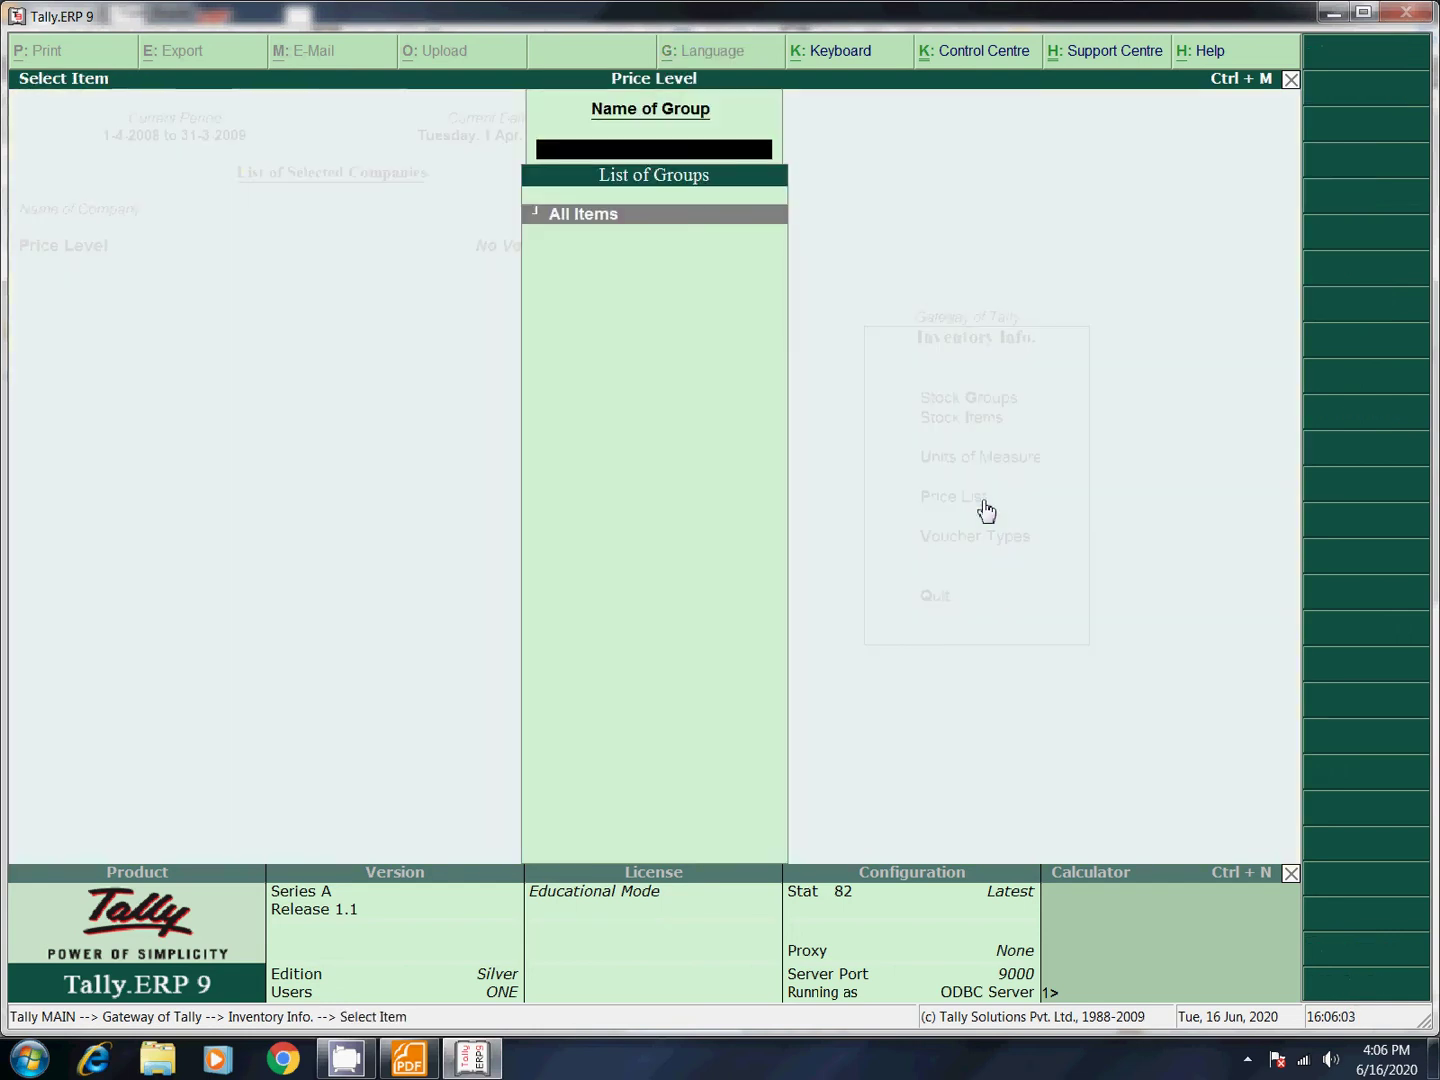
pyautogui.press('Return')
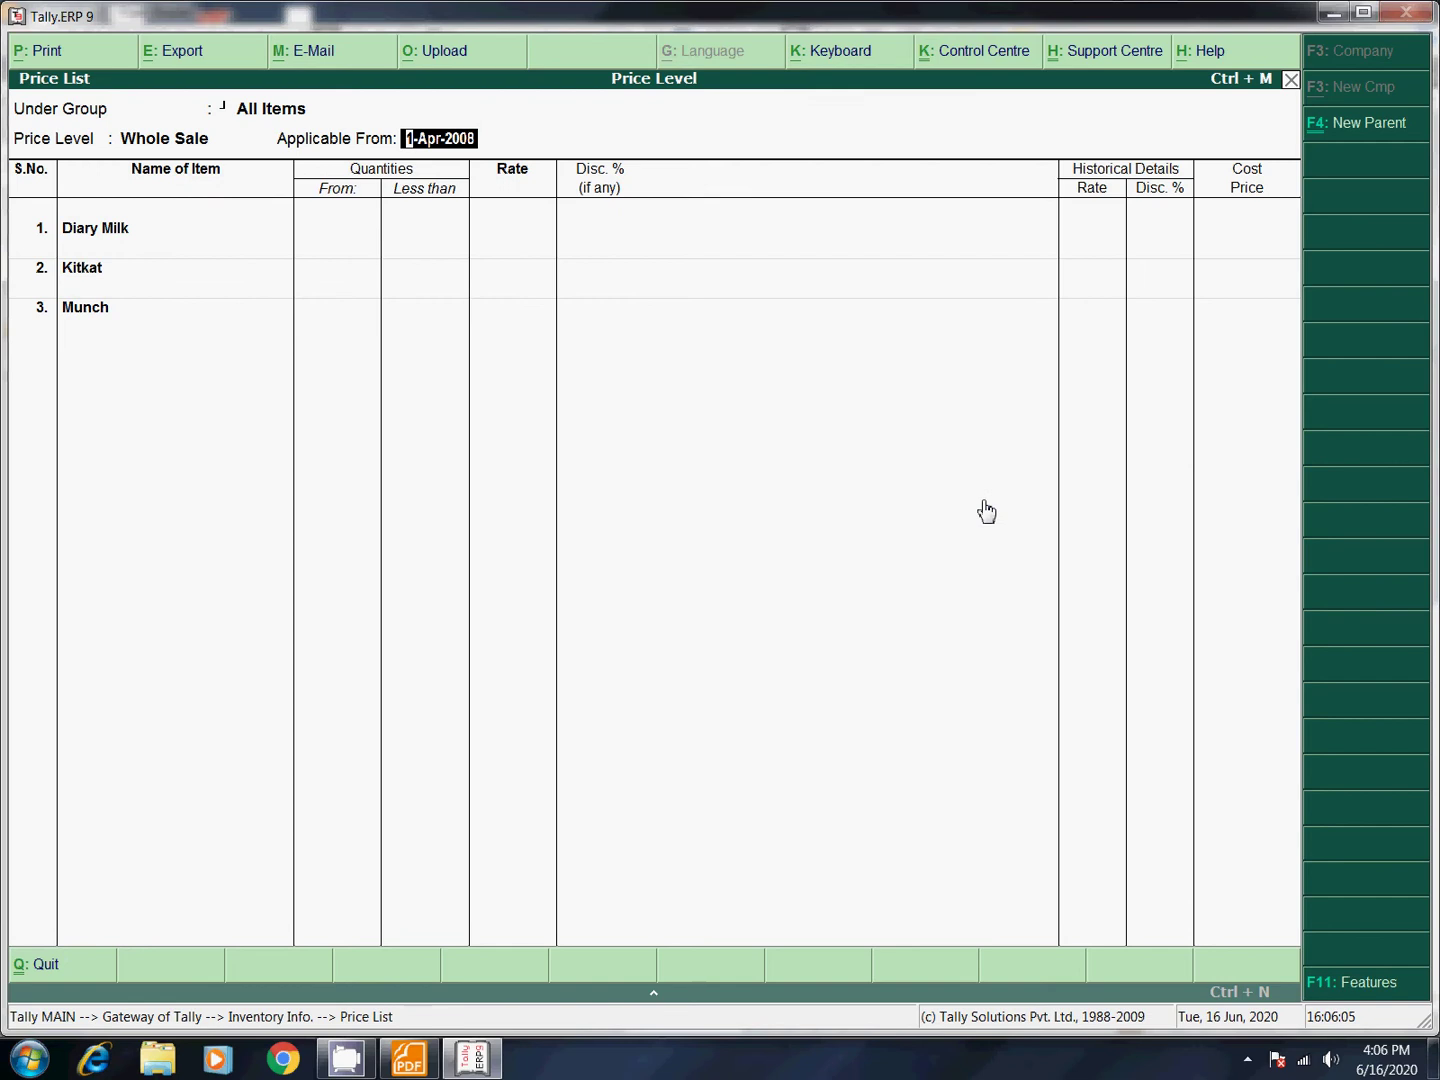
pyautogui.press('BackSpace')
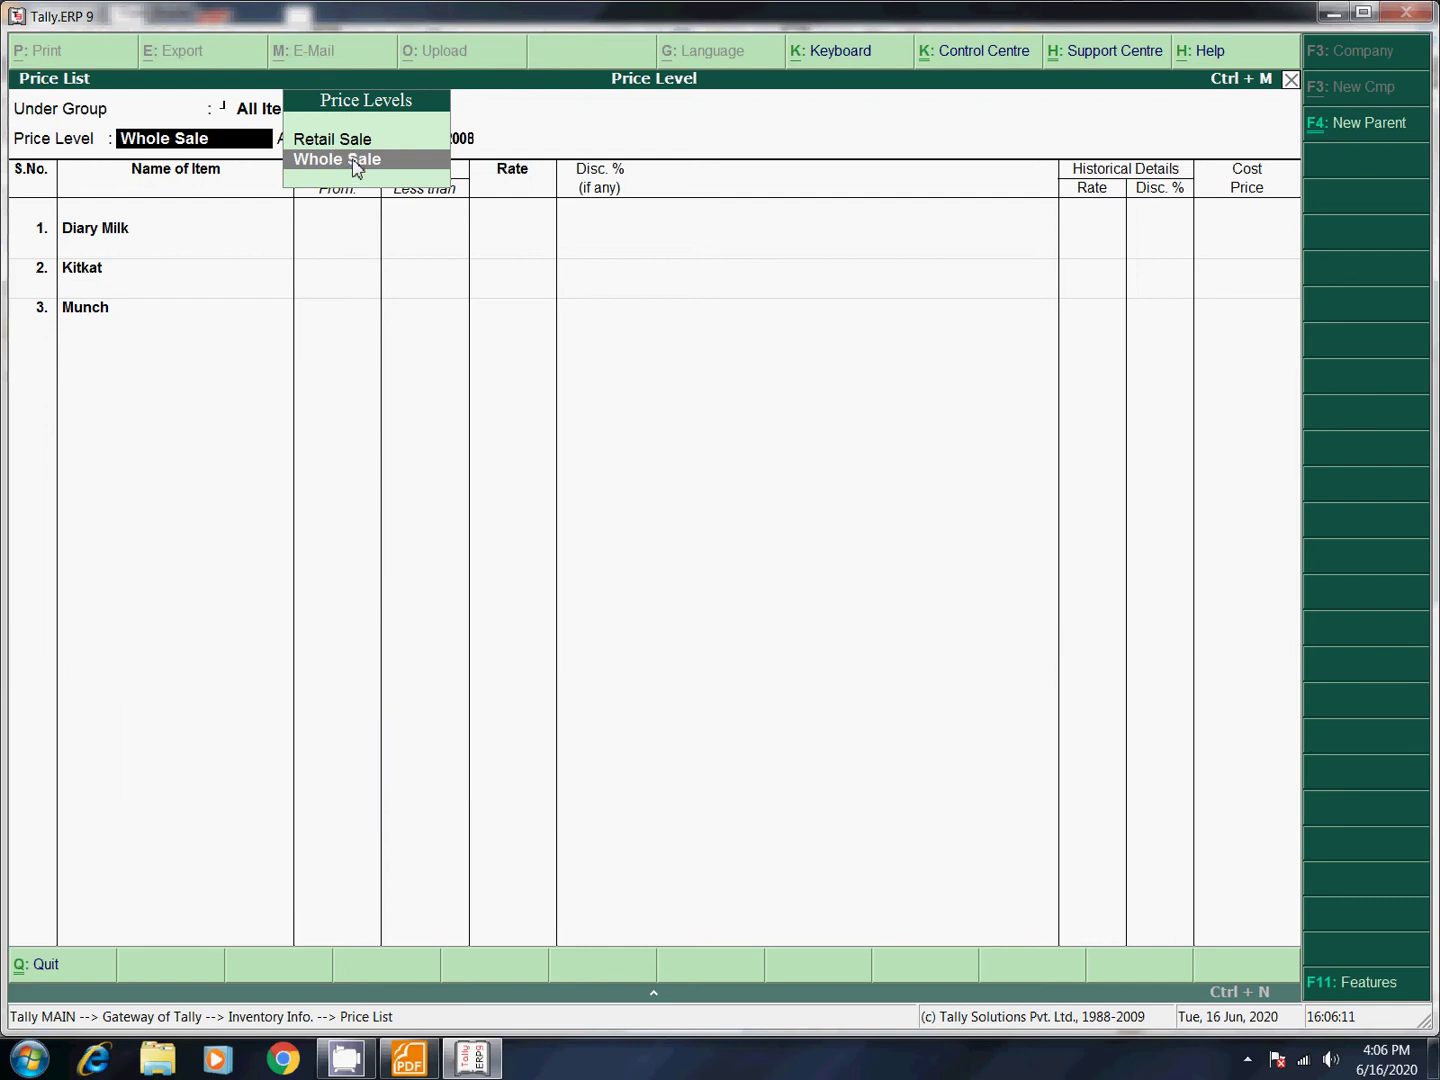
pyautogui.press('Up')
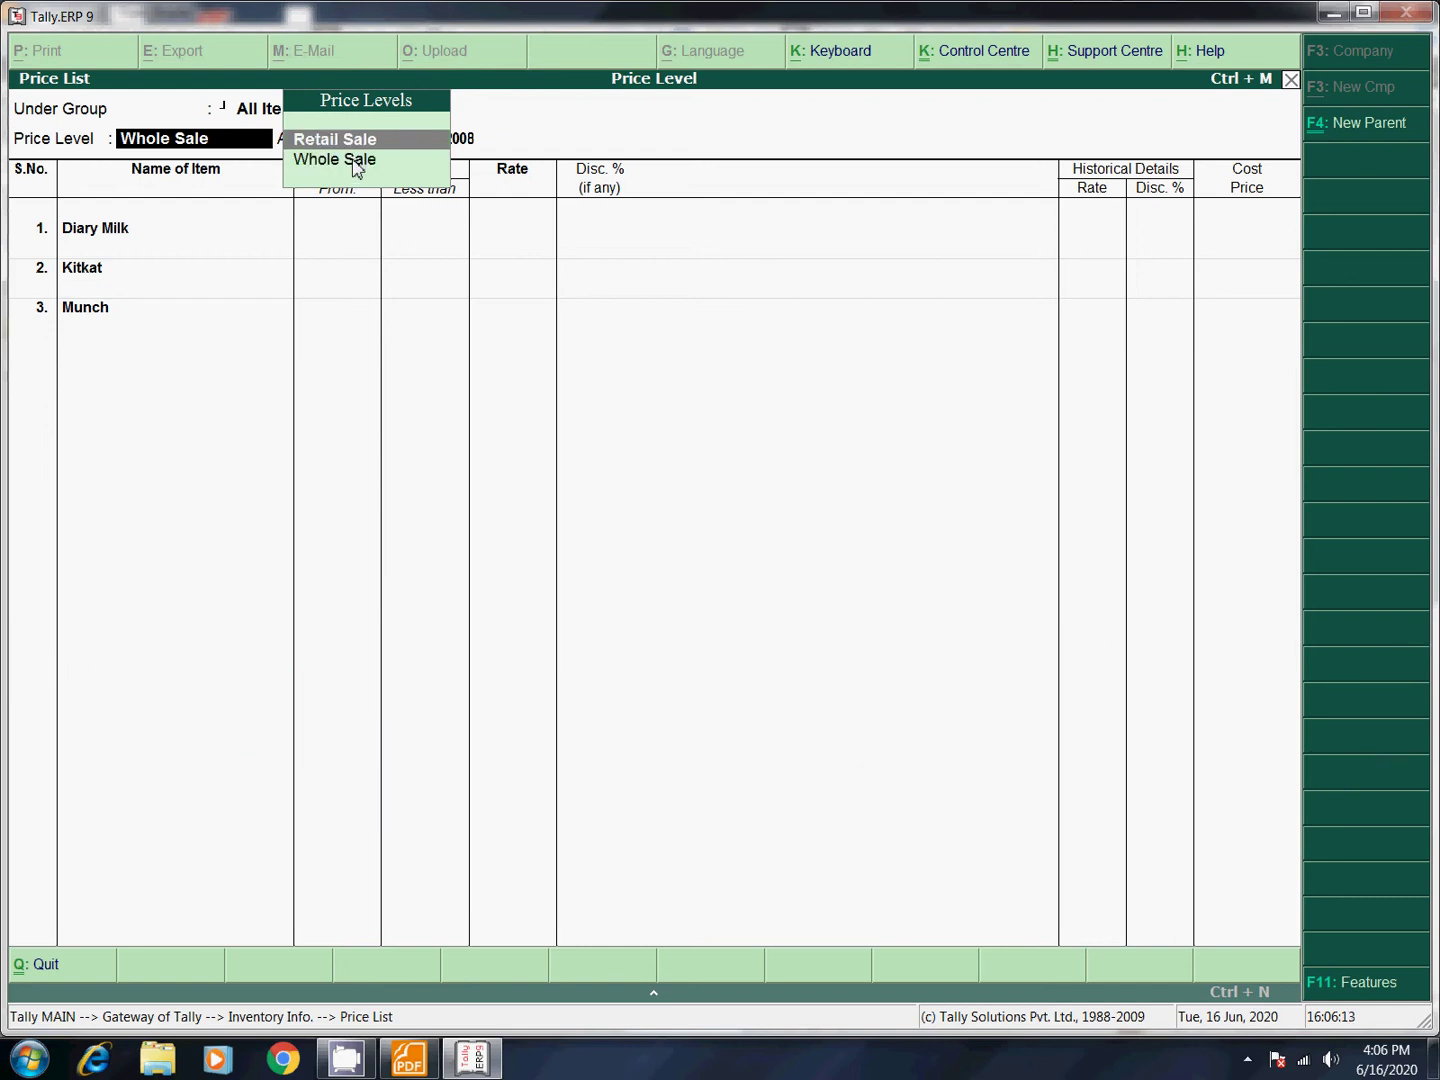
pyautogui.press('Return')
pyautogui.press('Return')
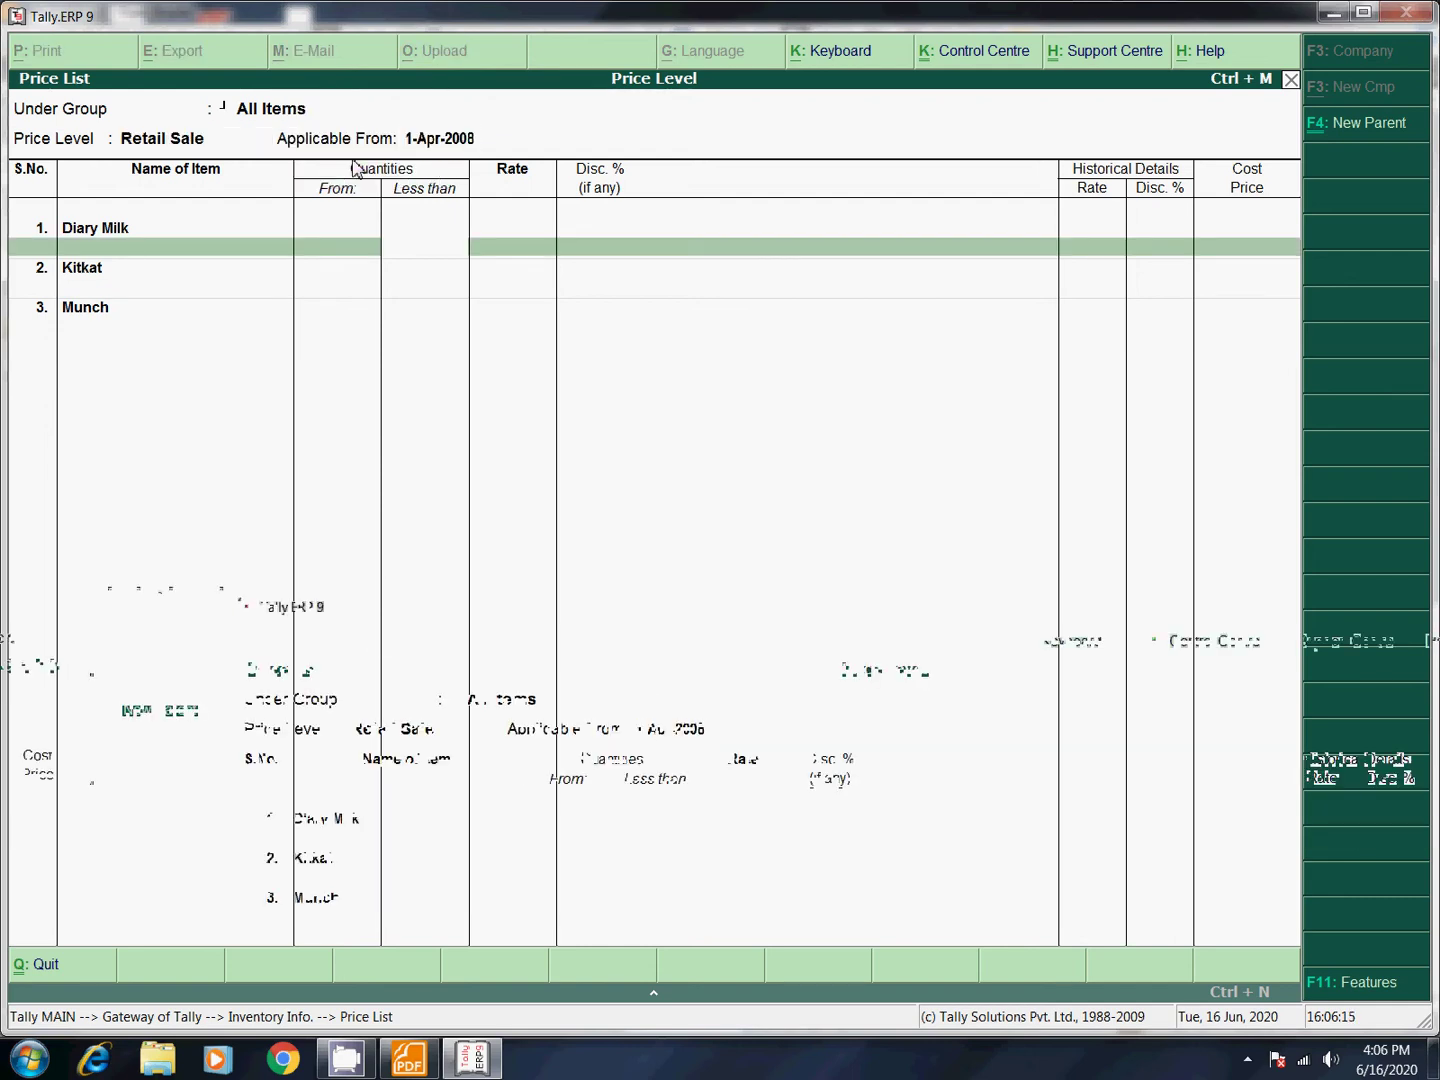
# Enter Diary Milk's first retail slabs: under 10 at 125, then 10–30 at 125 with 5% off.
pyautogui.click(409, 1058)
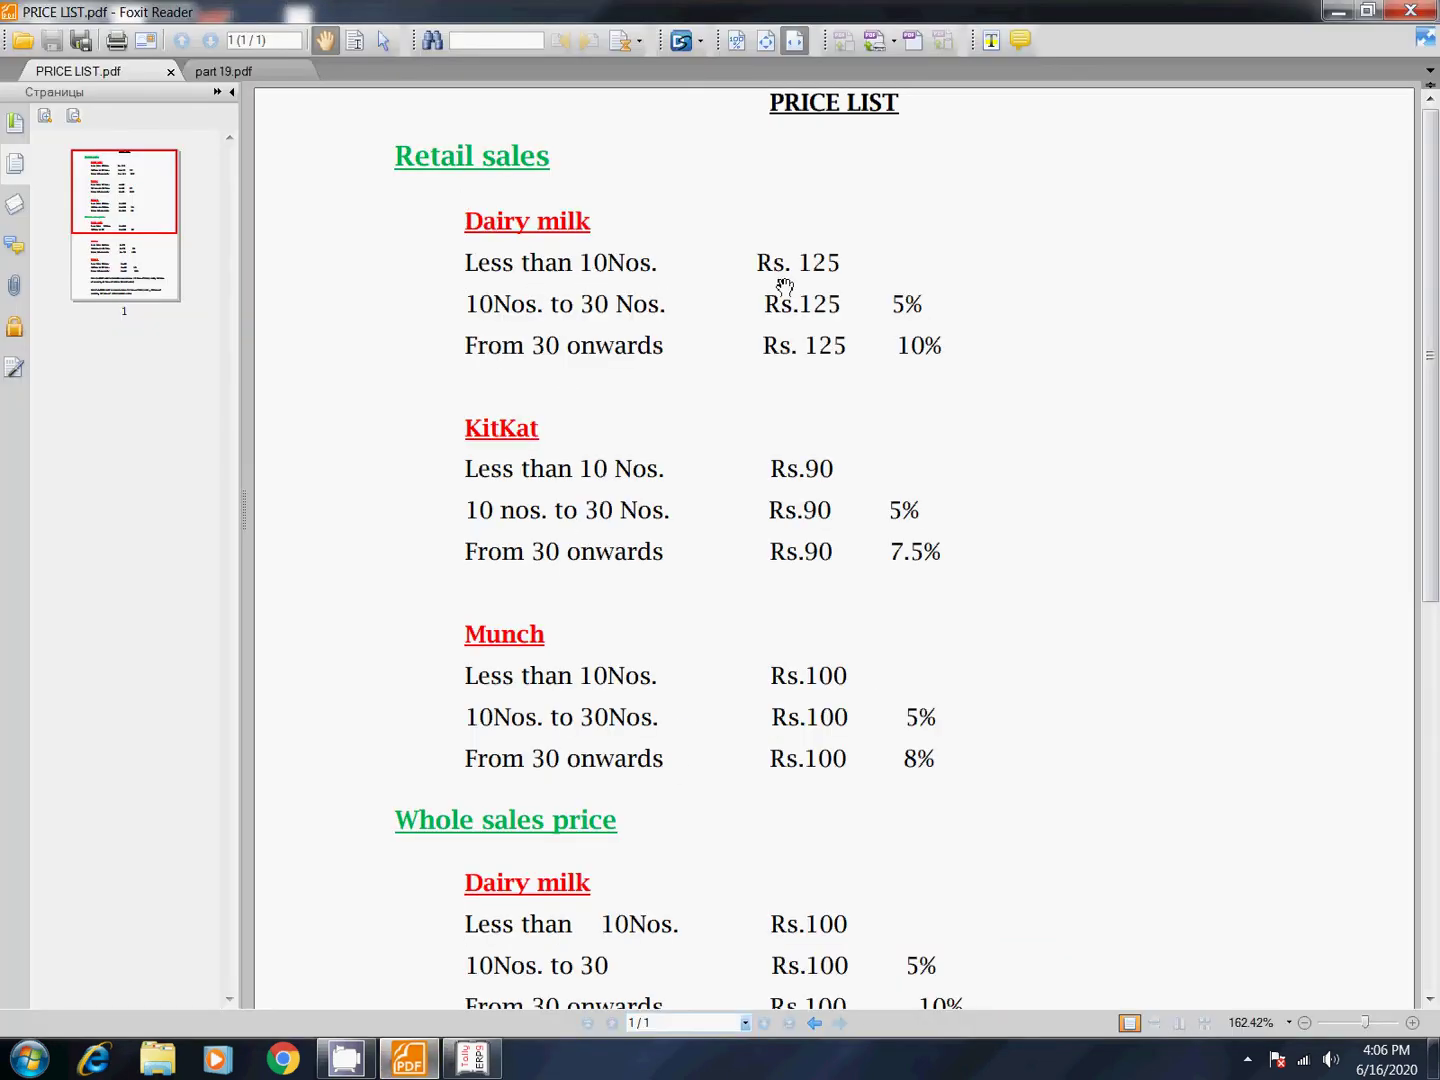
pyautogui.click(472, 1058)
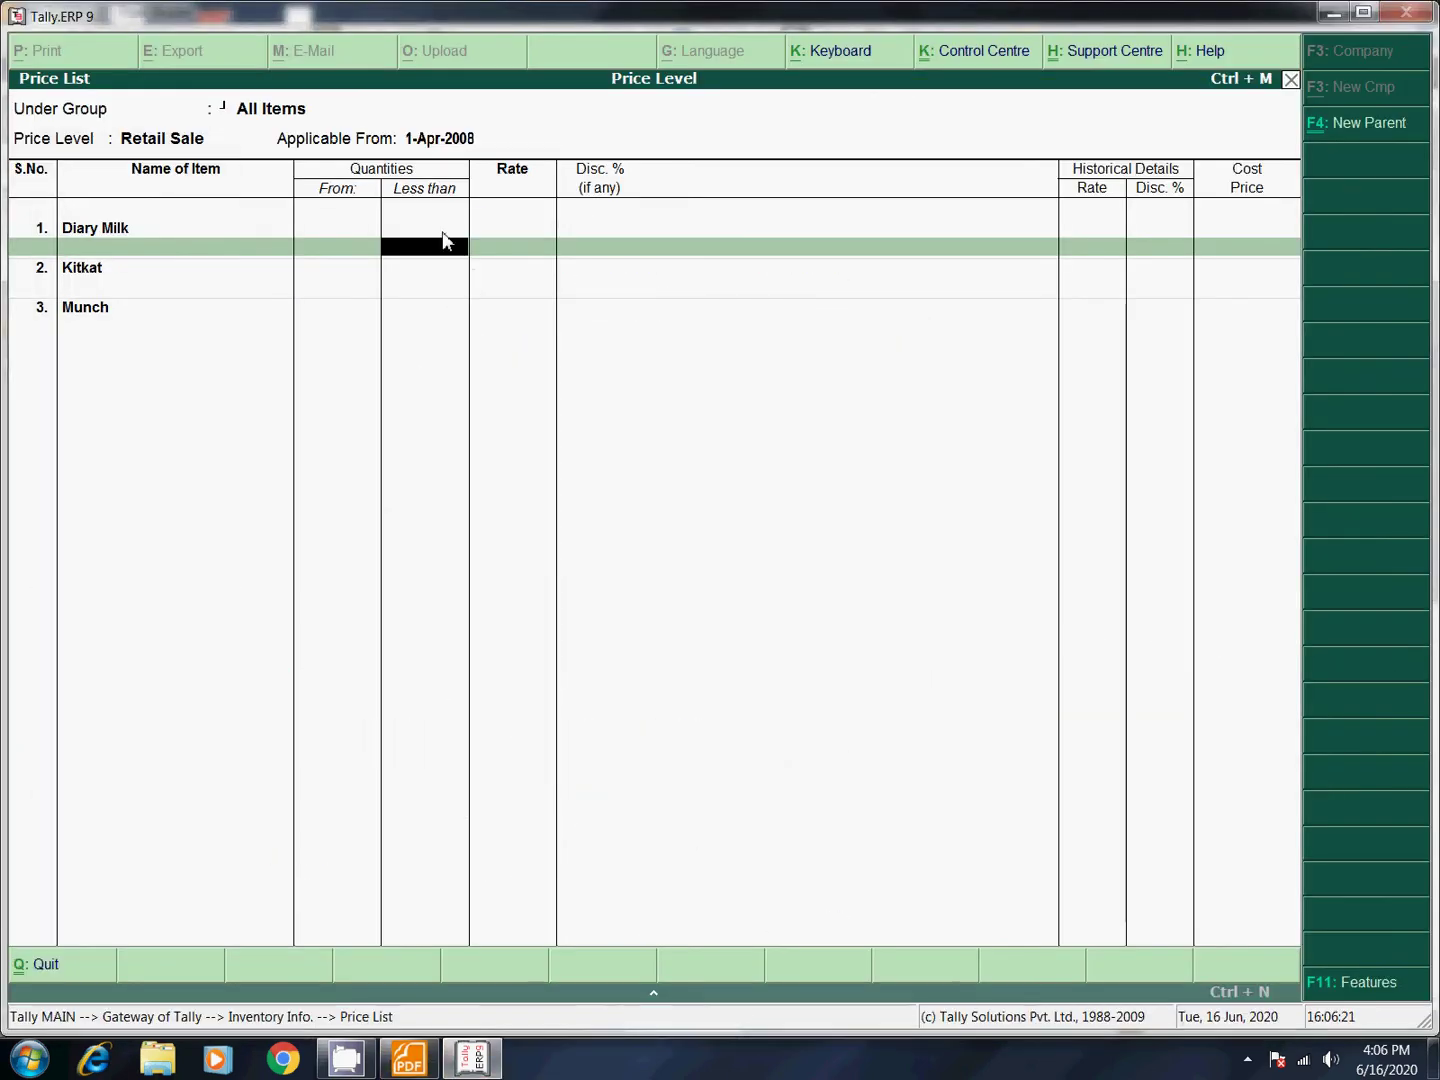
pyautogui.write('10')
pyautogui.press('Return')
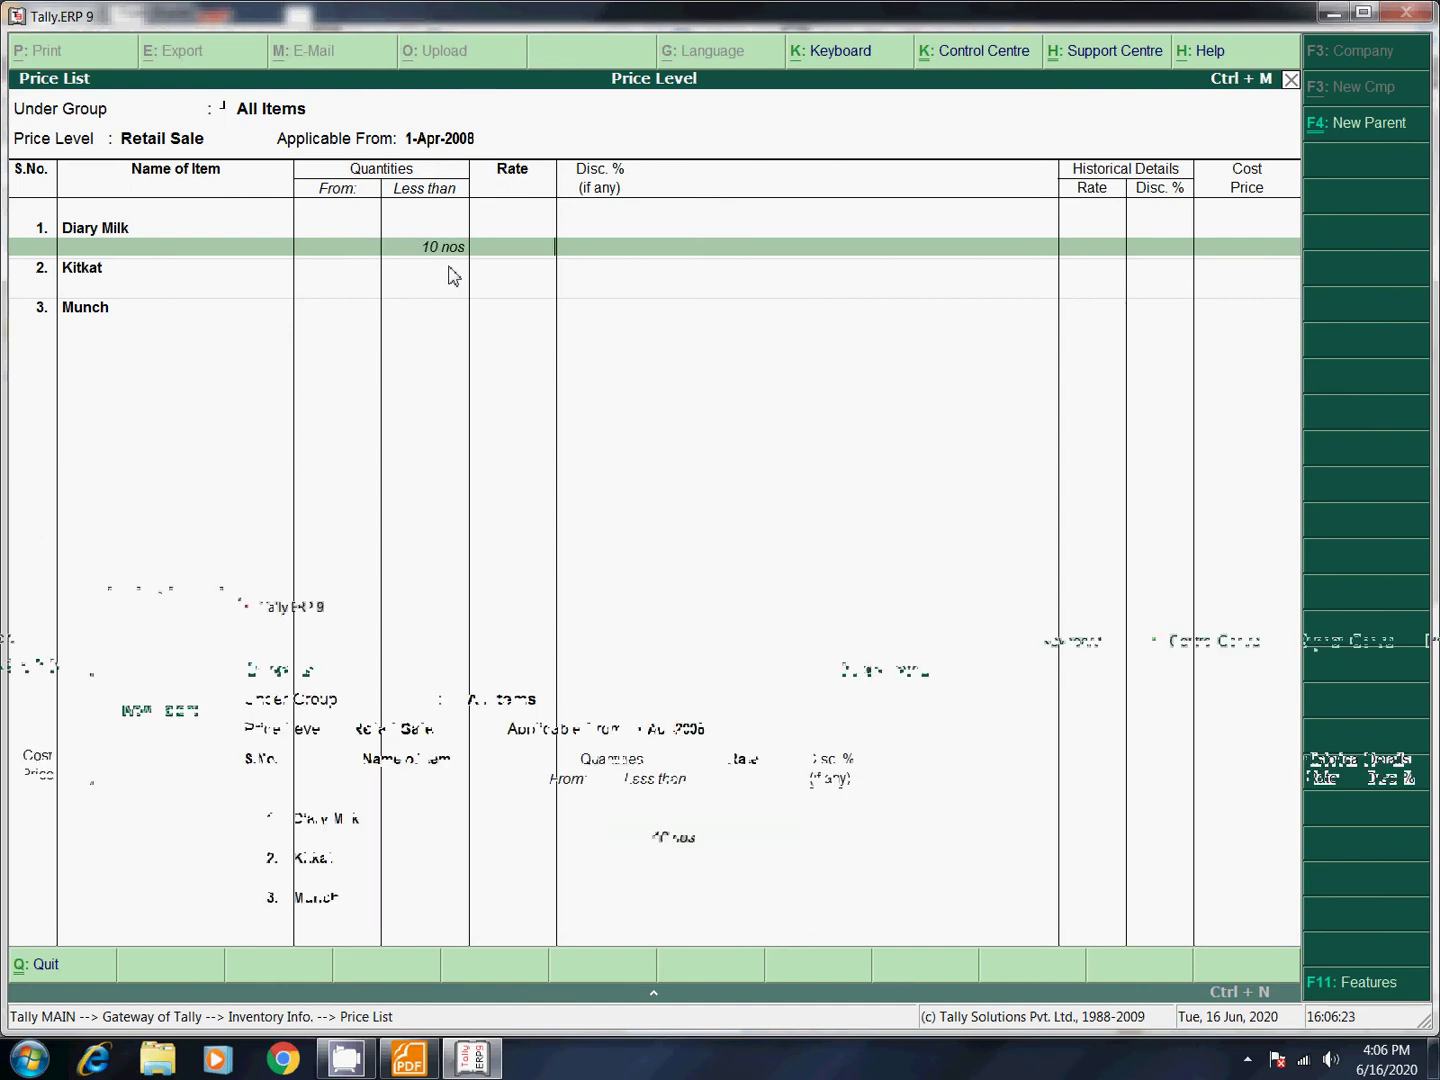
pyautogui.write('125')
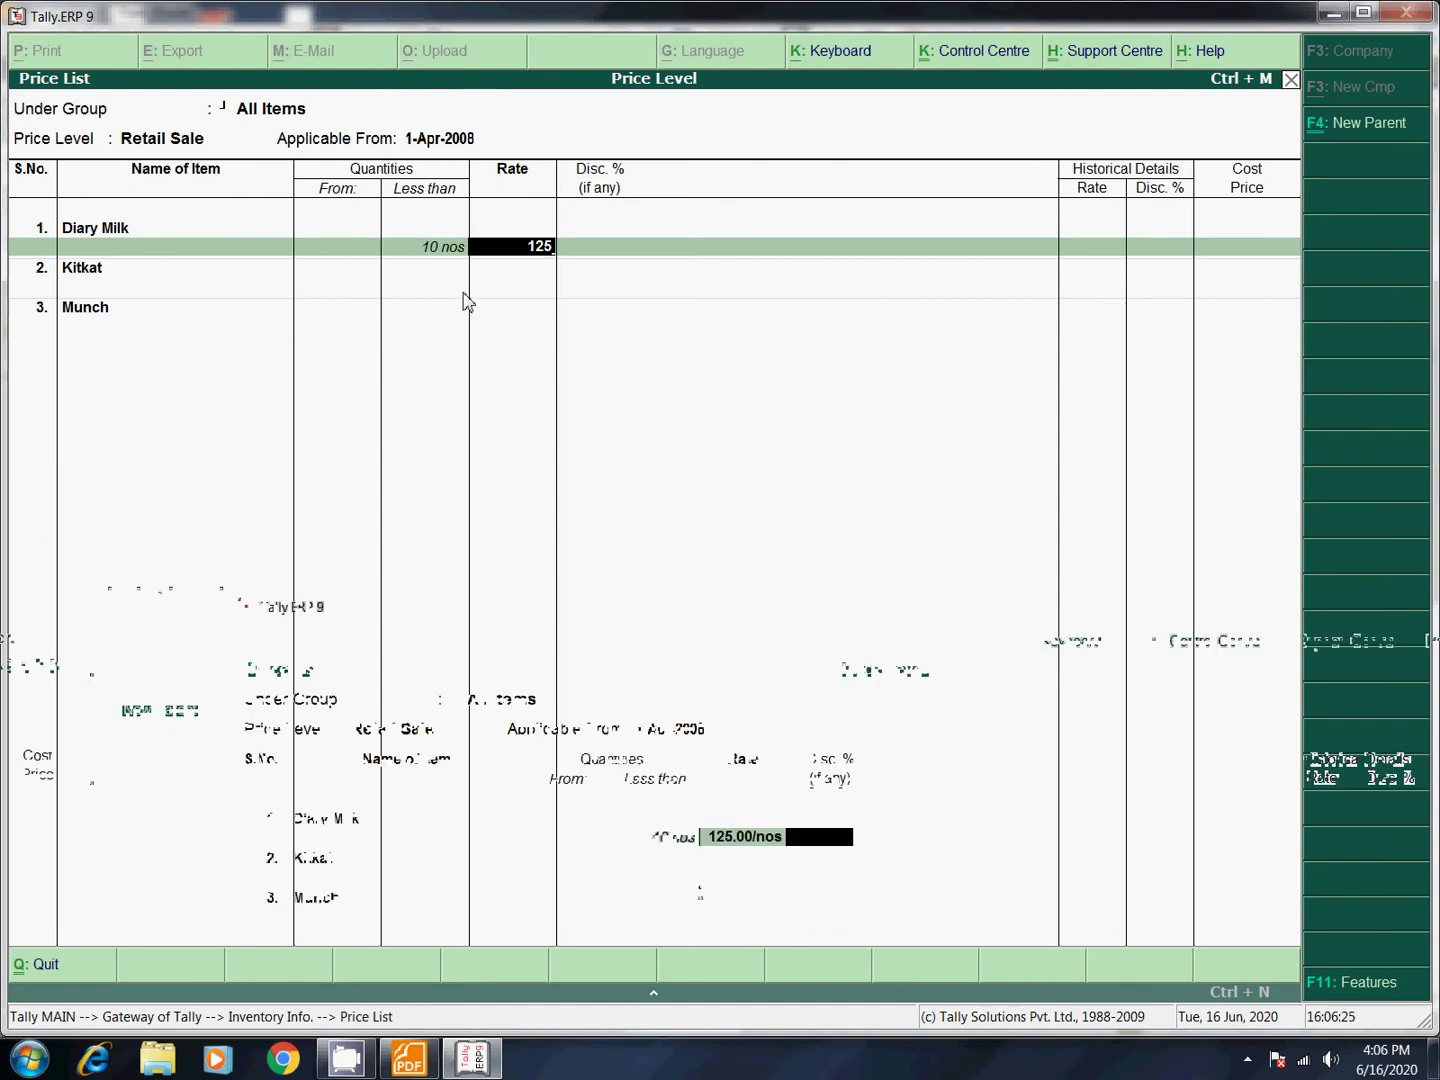
pyautogui.press('Return')
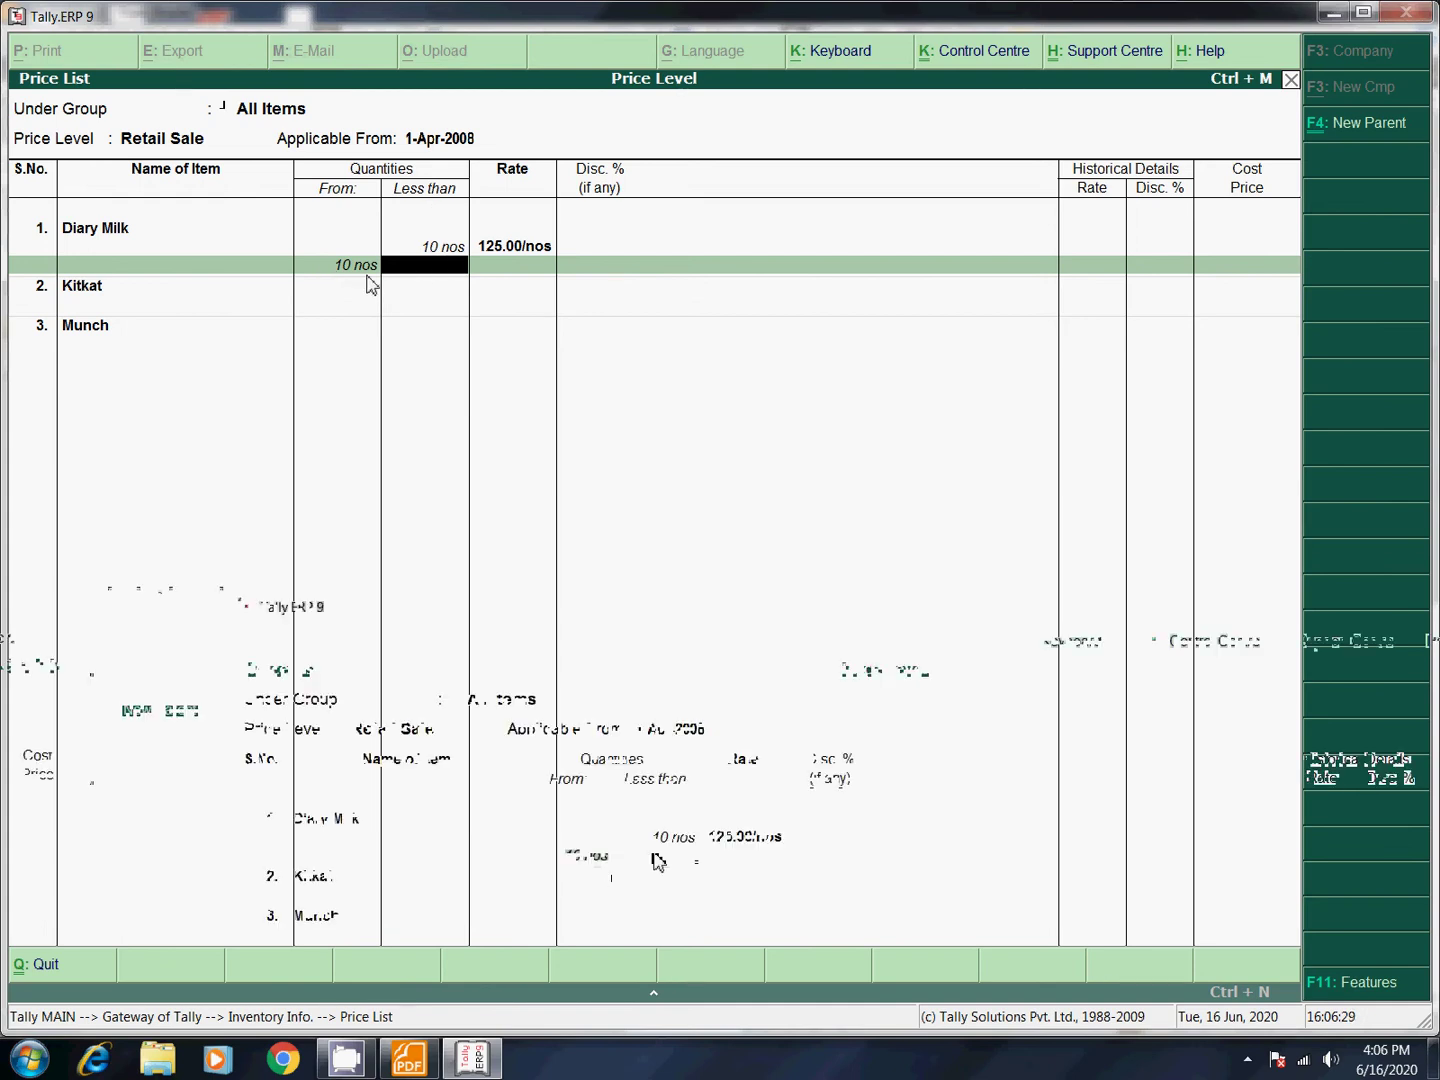
pyautogui.click(409, 1058)
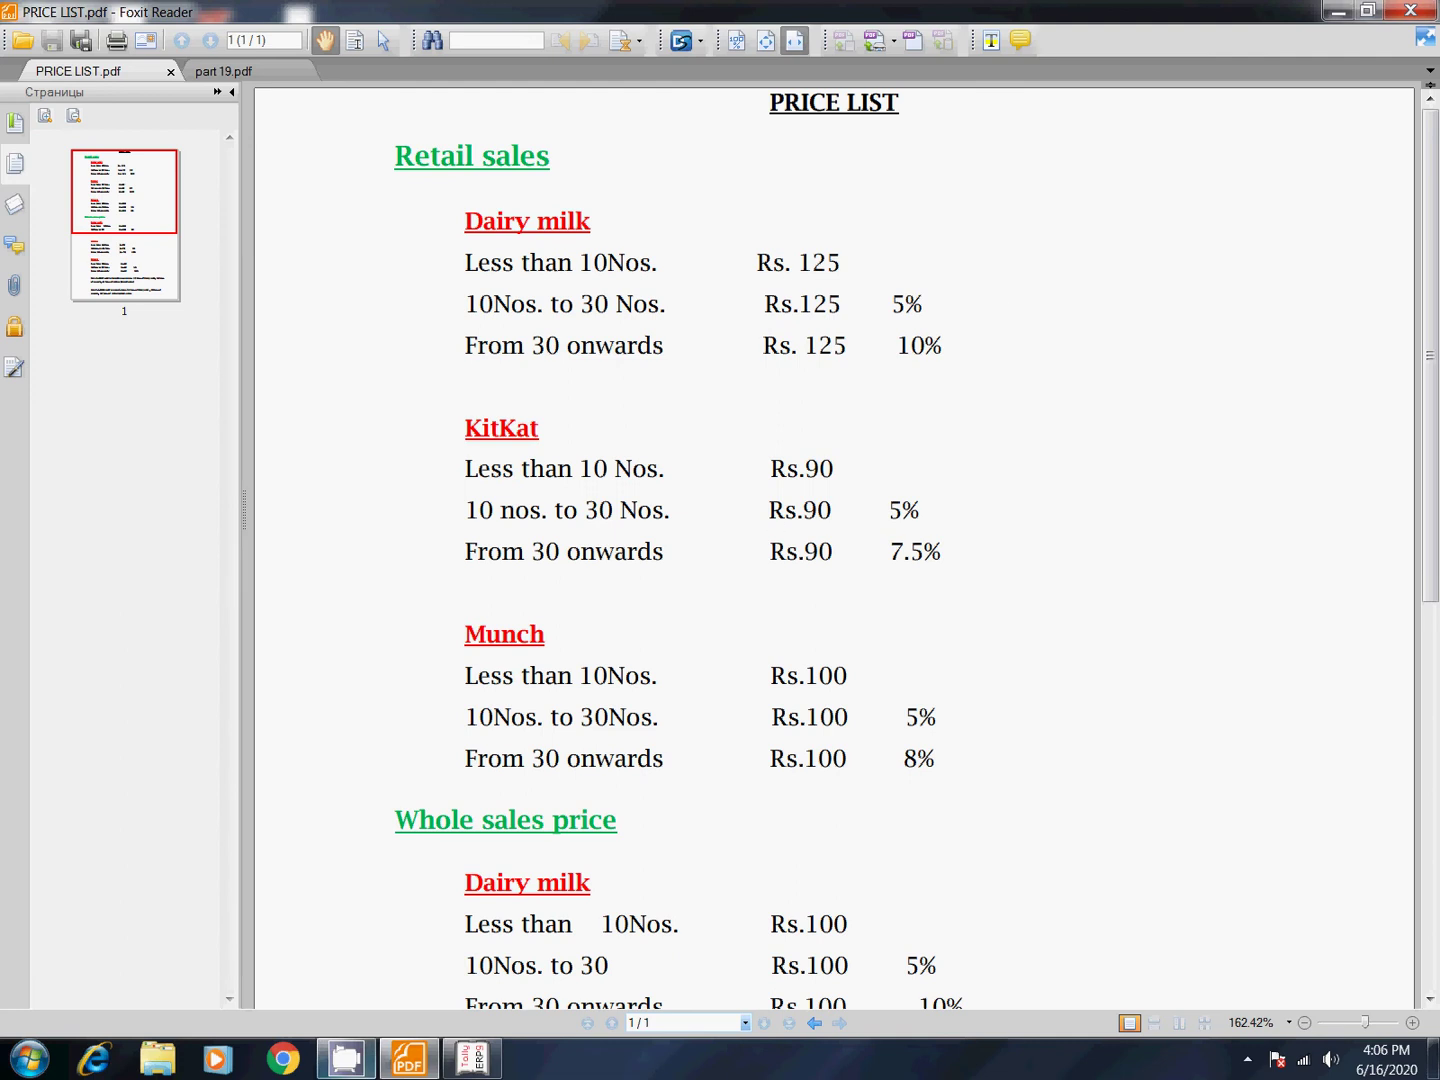
pyautogui.click(472, 1058)
pyautogui.write('30')
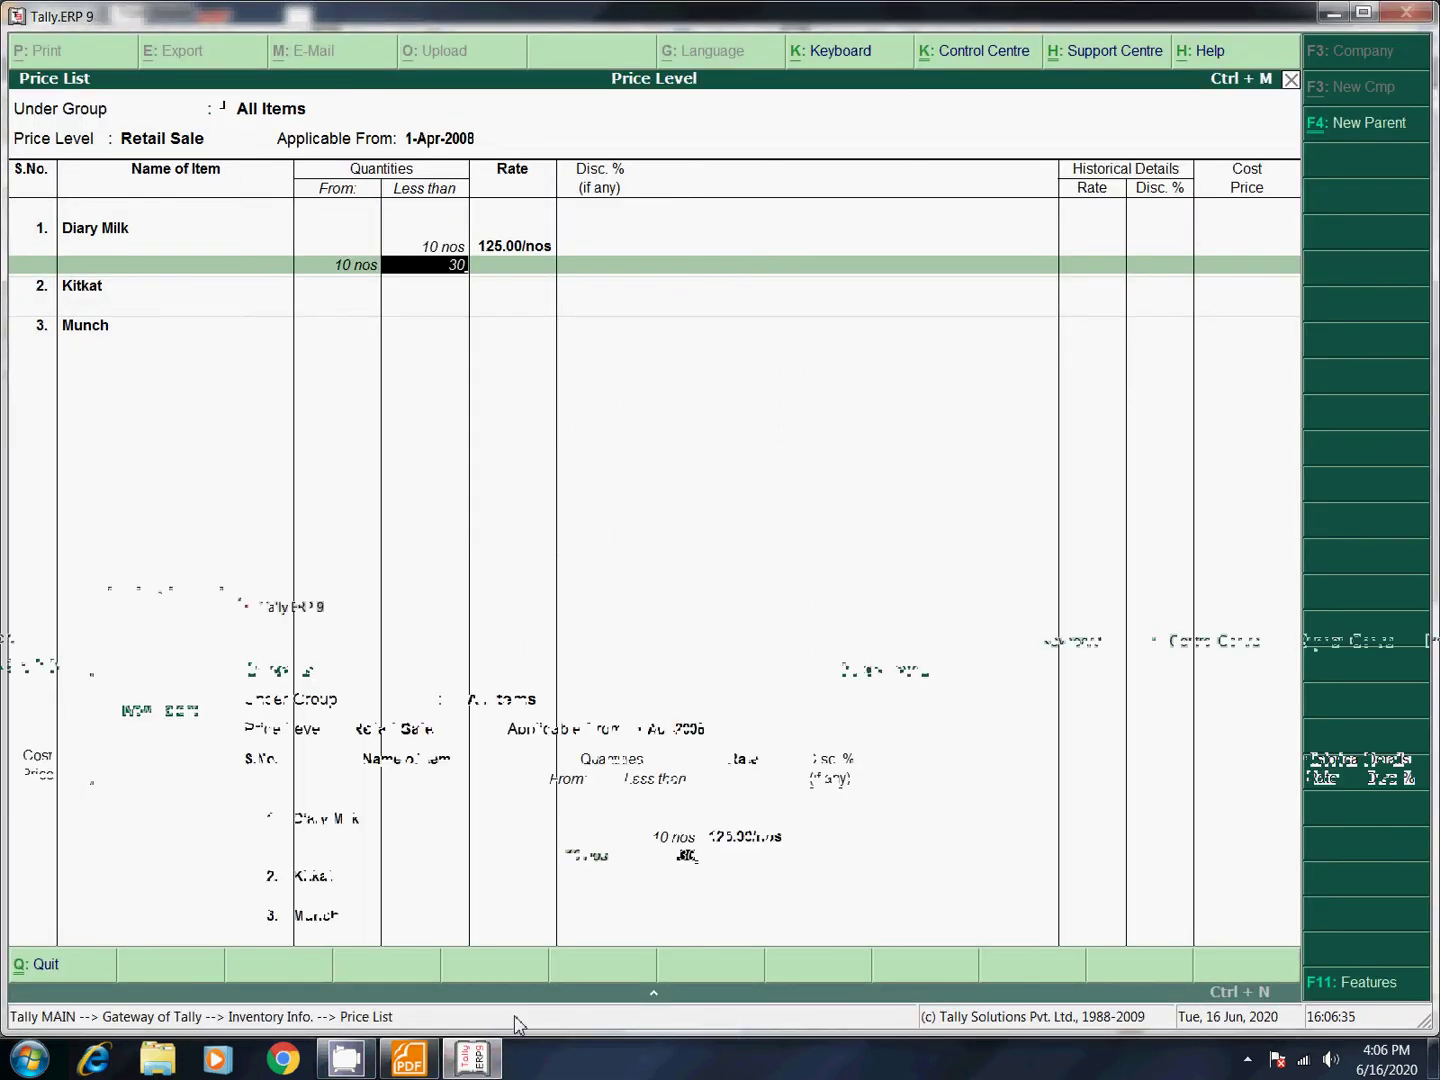
pyautogui.press('Return')
pyautogui.write('125')
pyautogui.press('Return')
pyautogui.write('5')
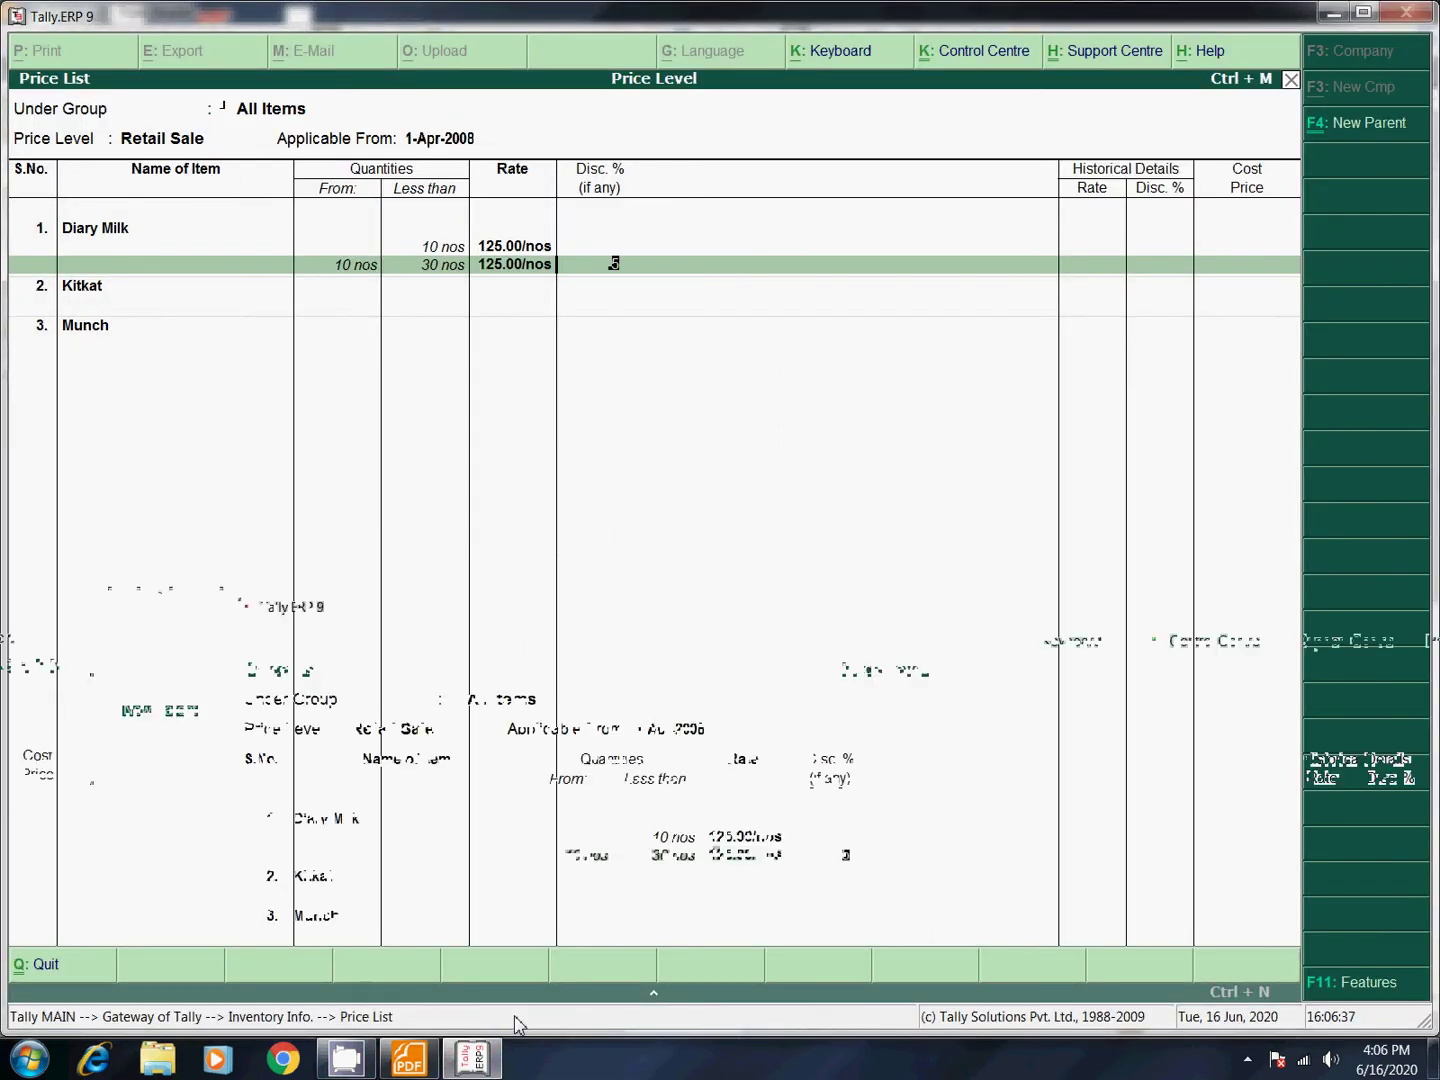
pyautogui.press('Return')
pyautogui.press('Return')
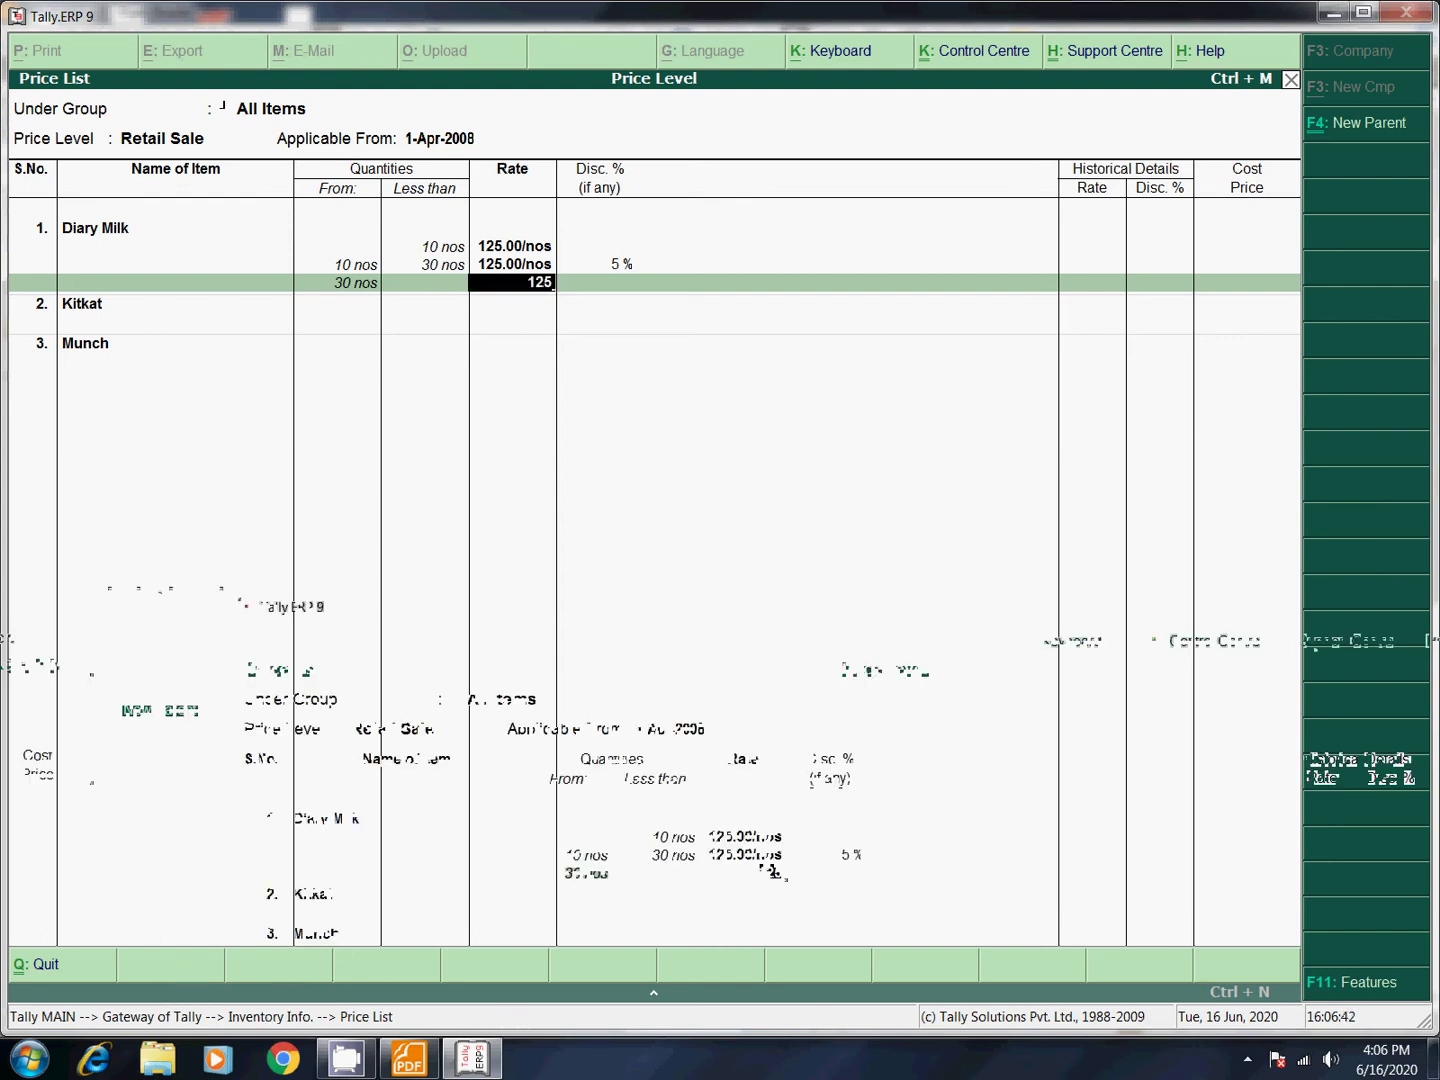
# Add Diary Milk's 30-nos-onward slab at 125 with a 10% discount.
pyautogui.click(409, 1058)
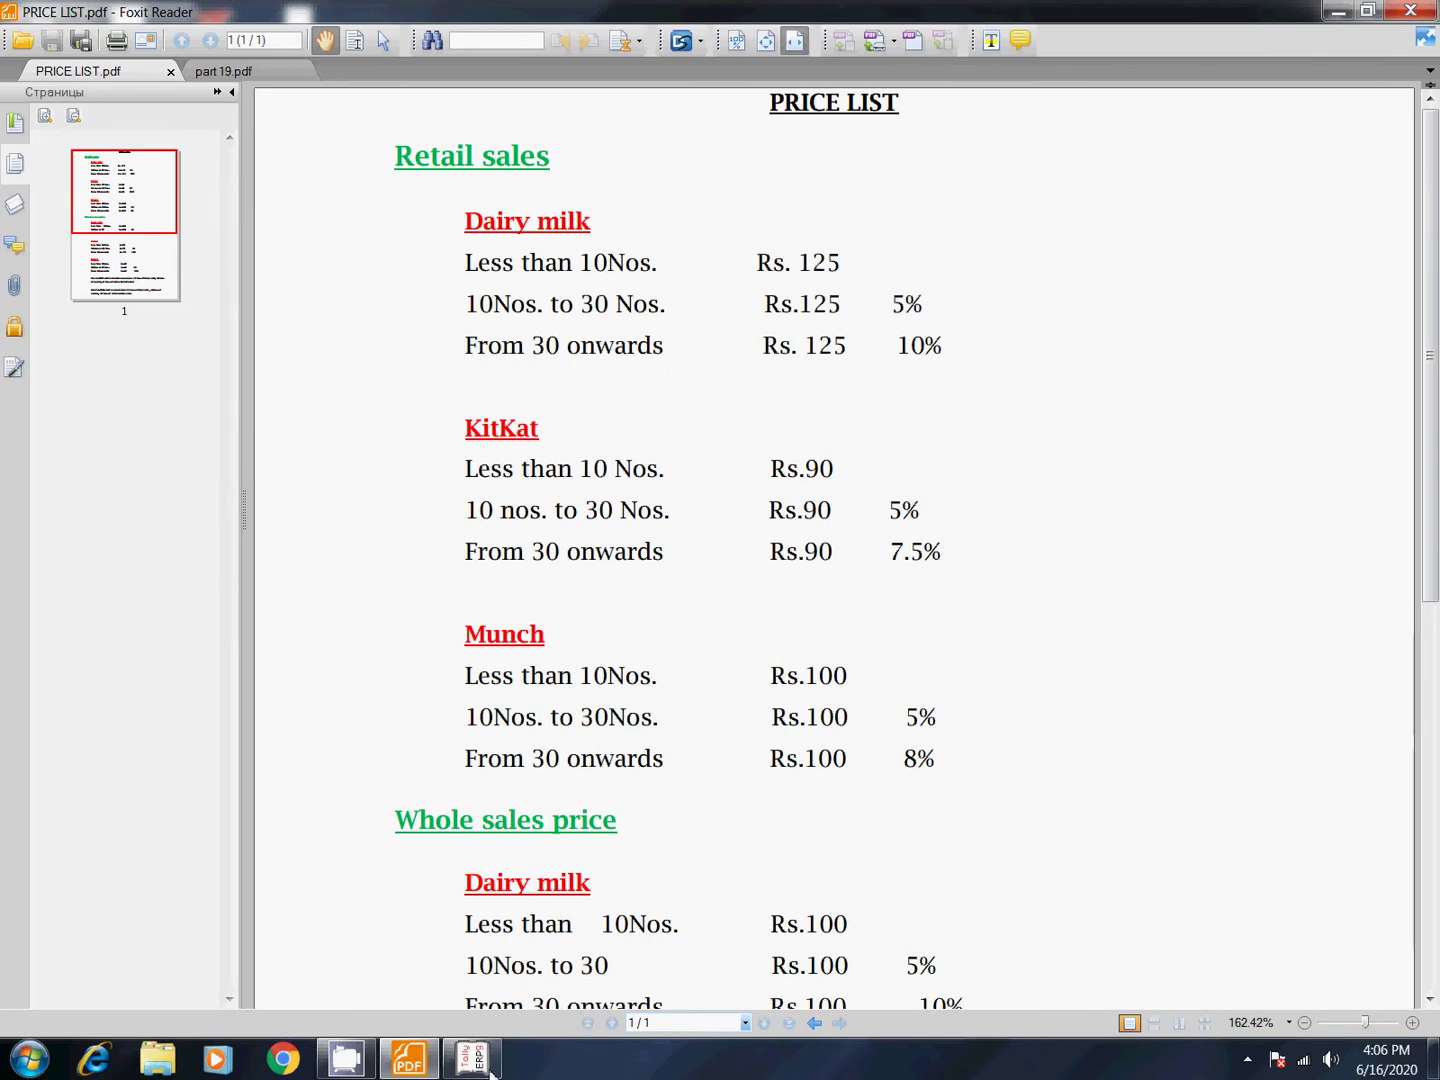
pyautogui.click(489, 1068)
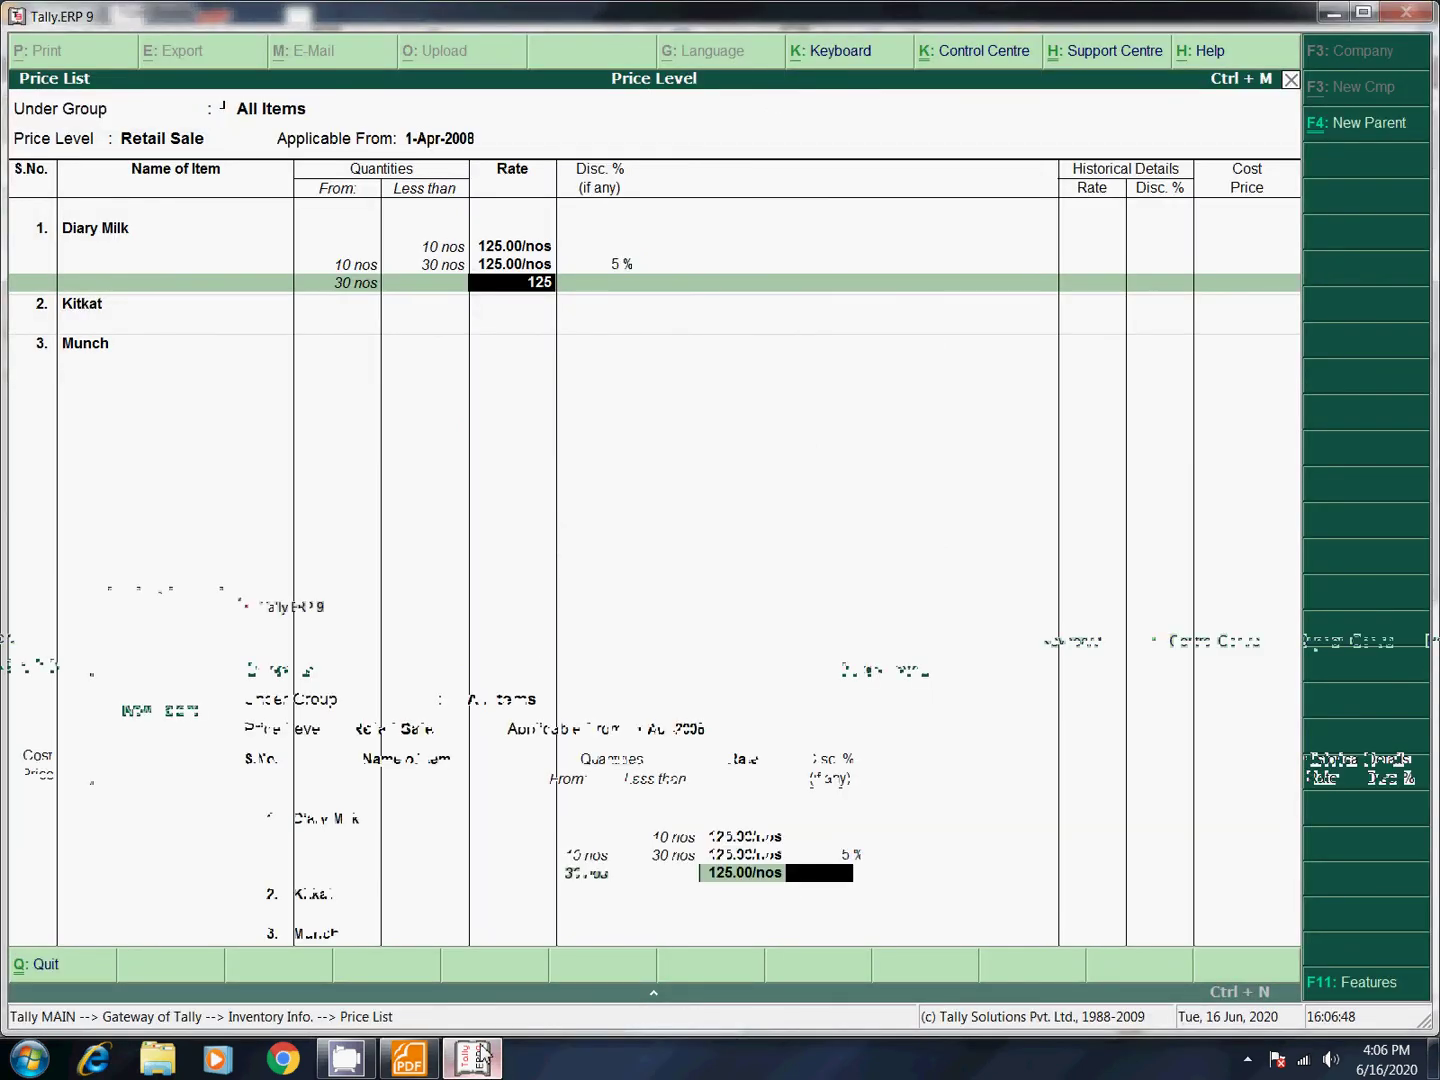
pyautogui.press('Return')
pyautogui.write('10')
pyautogui.press('Return')
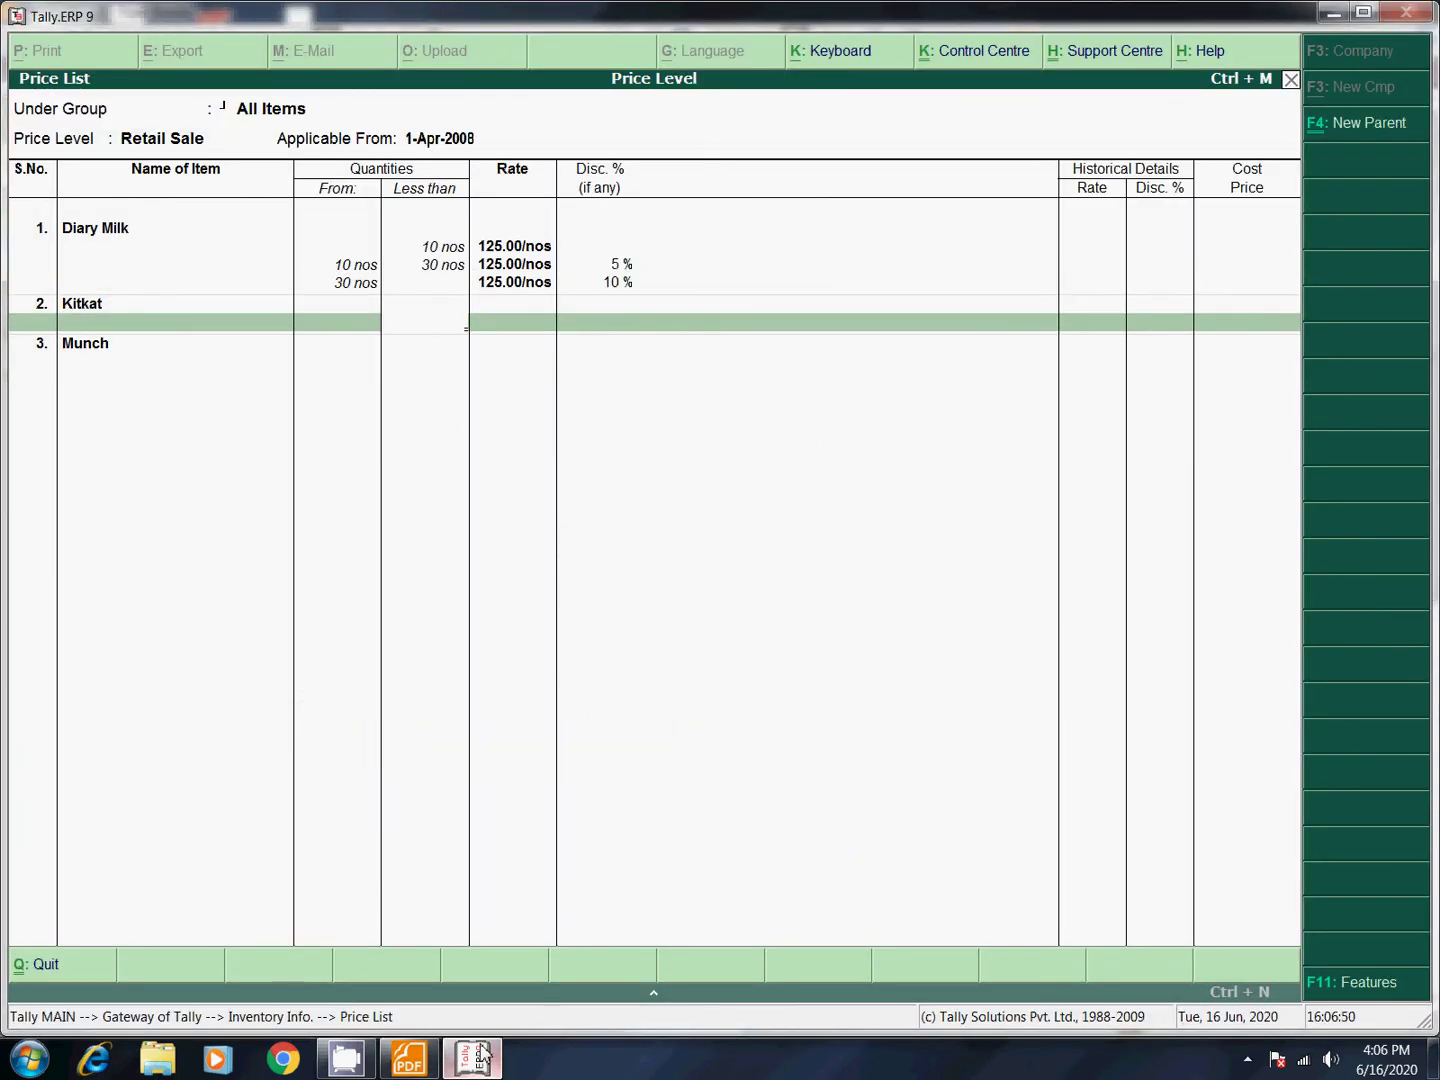
pyautogui.click(409, 1058)
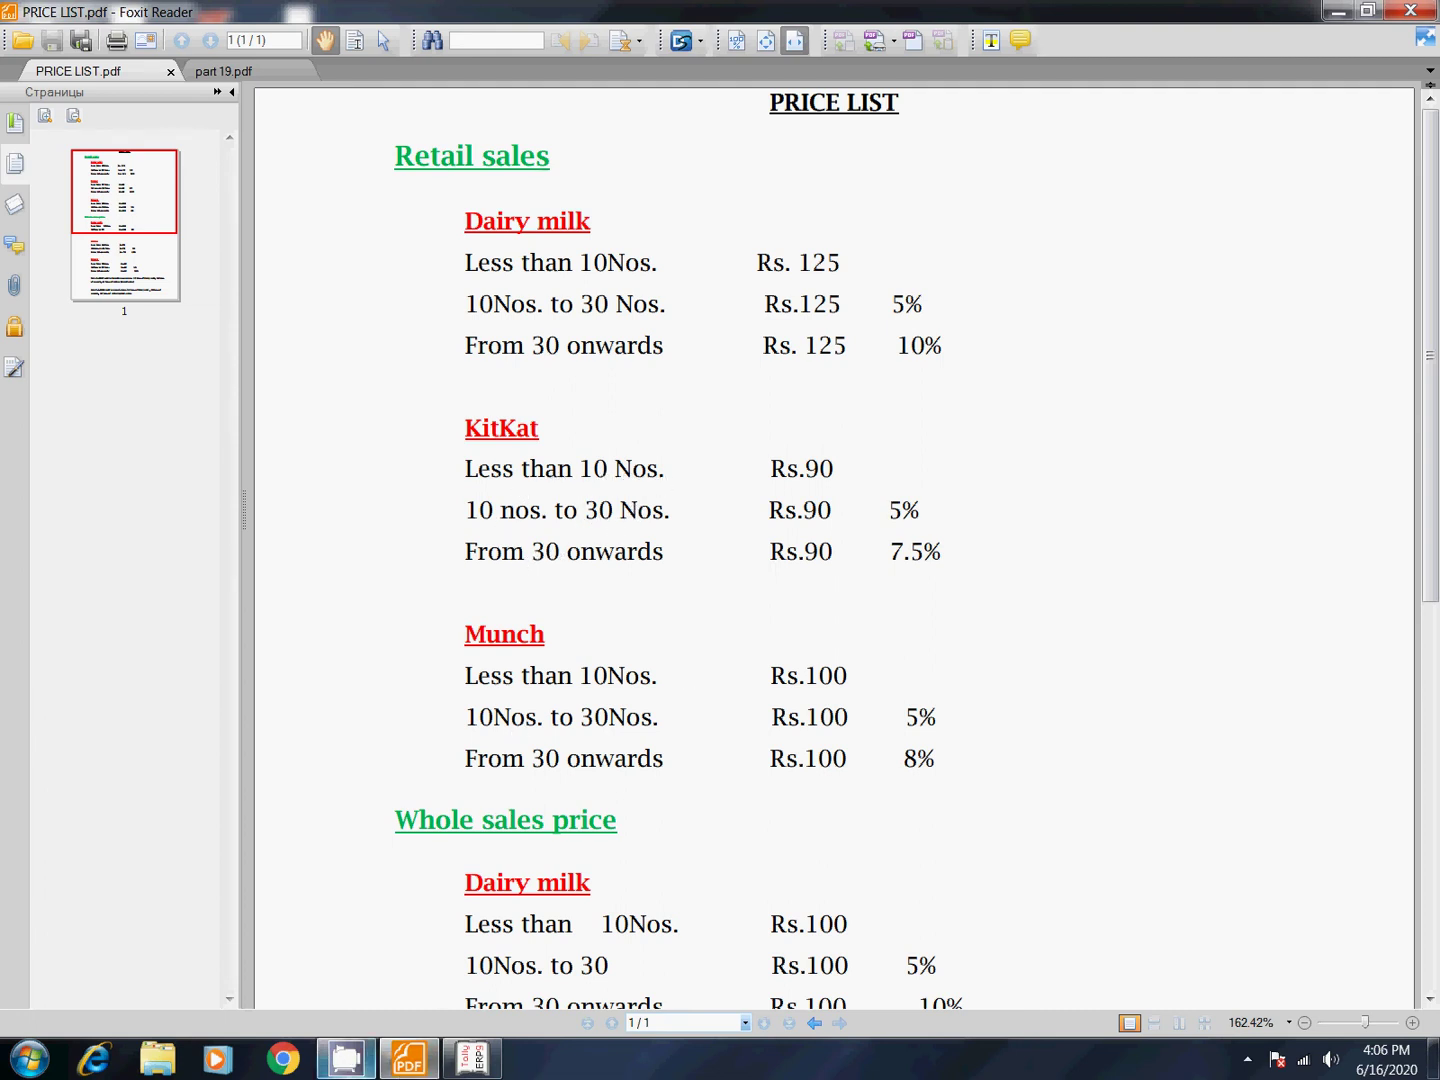
# Go back to the Tally Retail Sale price list after checking KitKat's rates.
pyautogui.click(478, 1064)
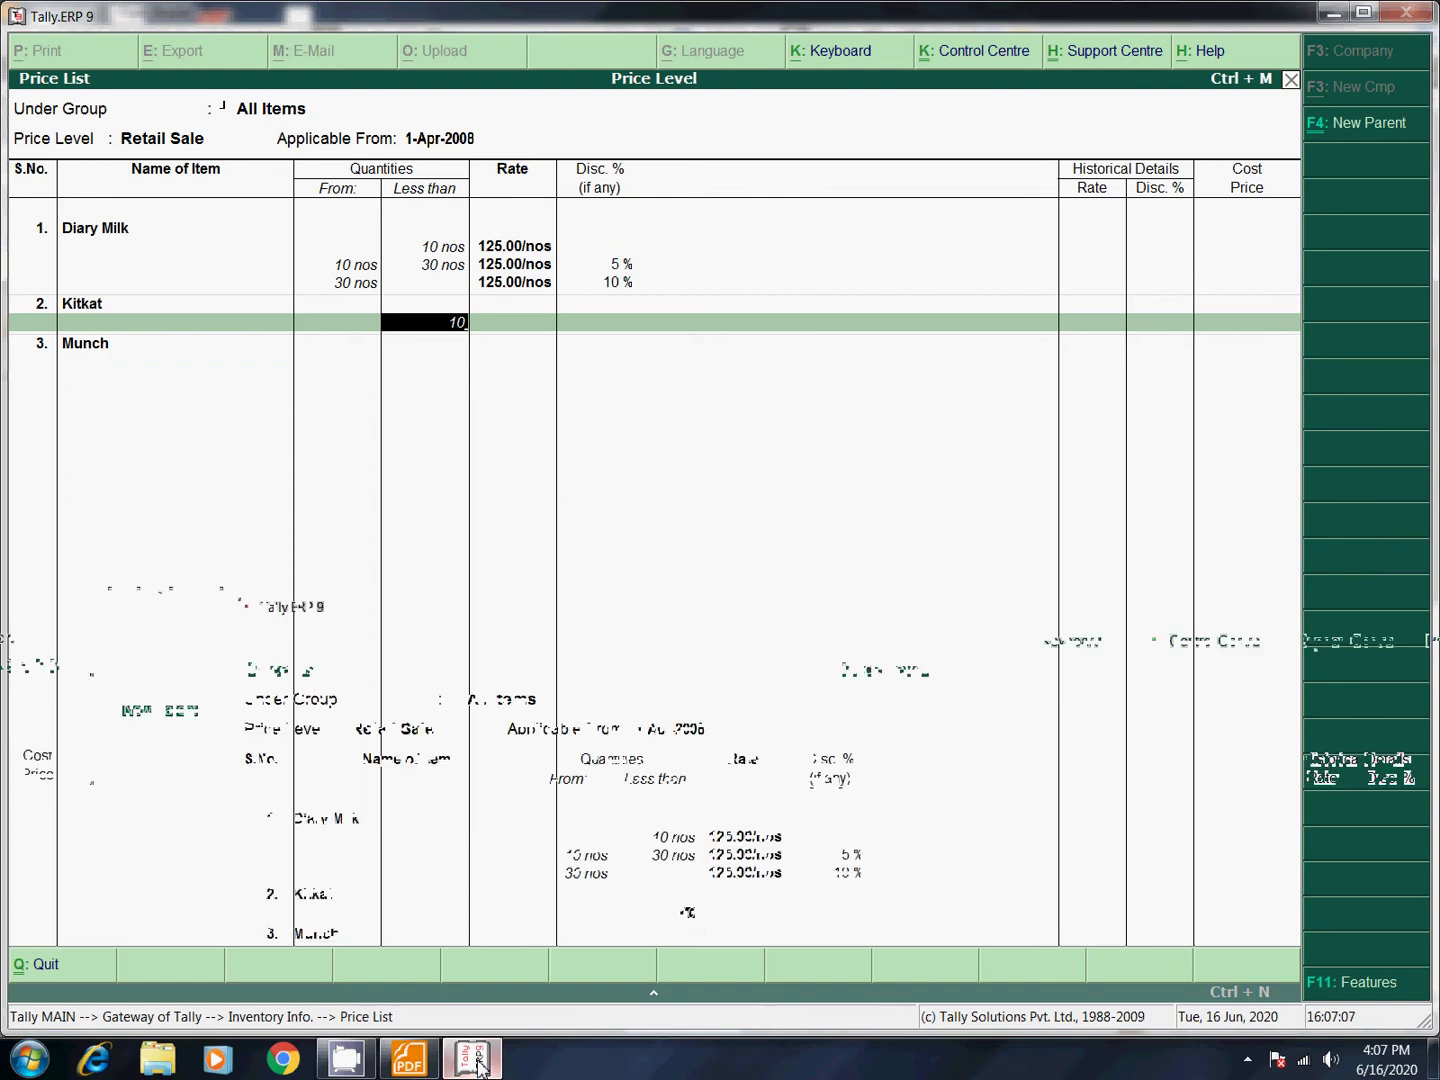
# Enter Kitkat's slabs: under 10 at 90, 10–30 at 90 with 5%, 30 onwards at 90 with 7.5%.
pyautogui.press('Return')
pyautogui.write('90')
pyautogui.press('Return')
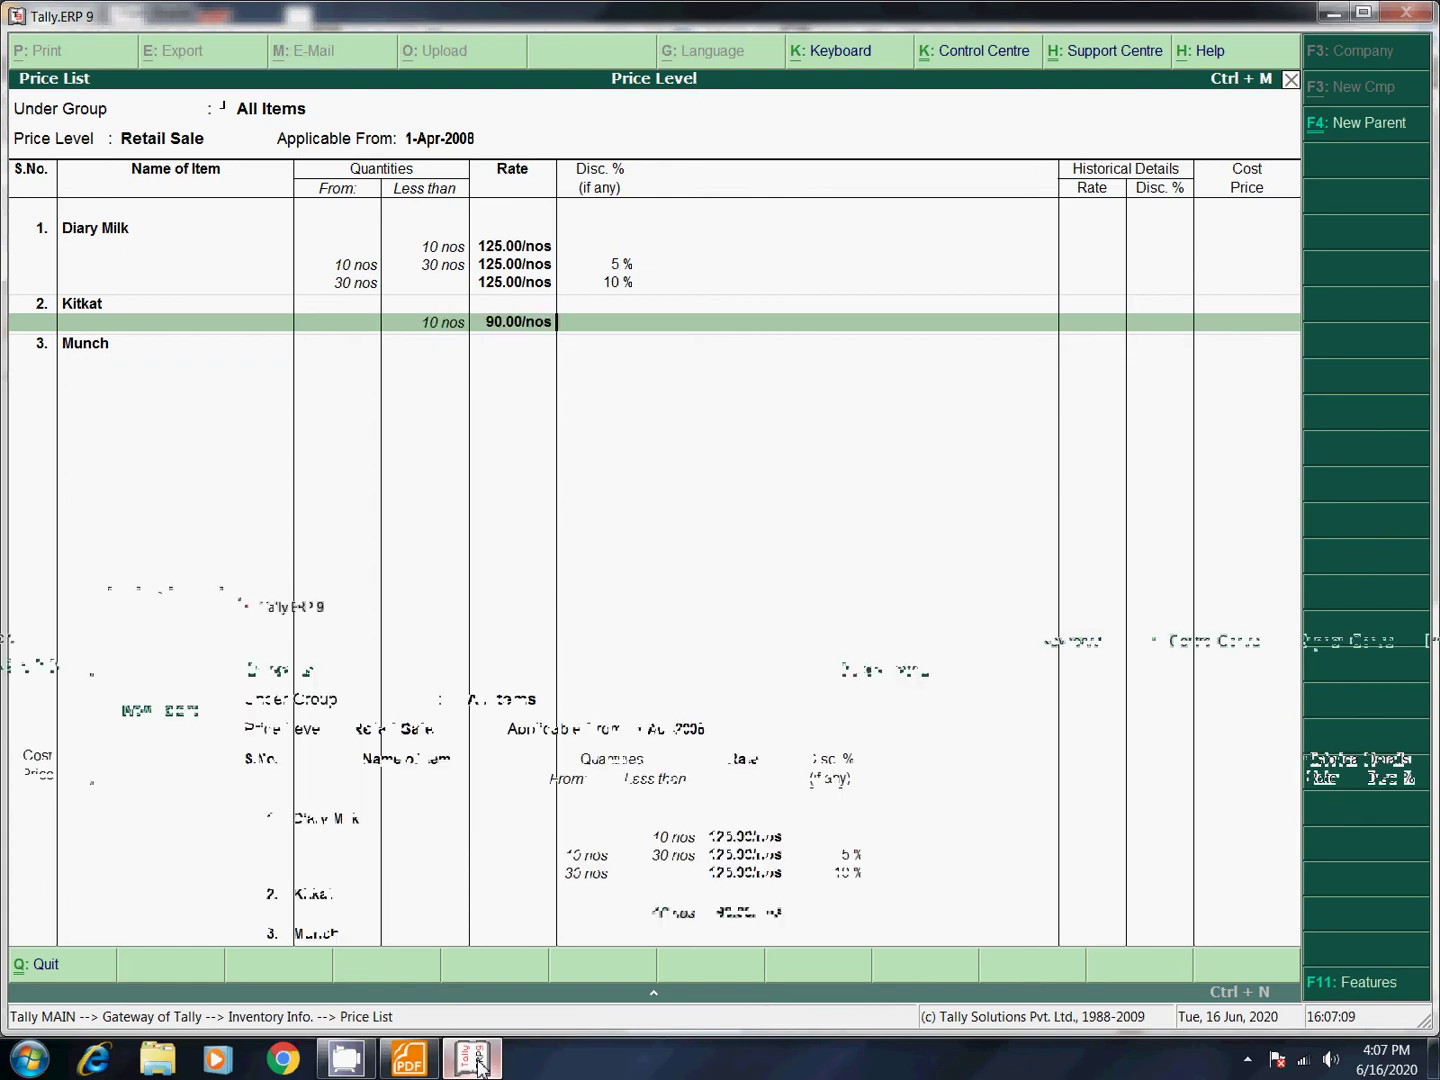
pyautogui.press('Return')
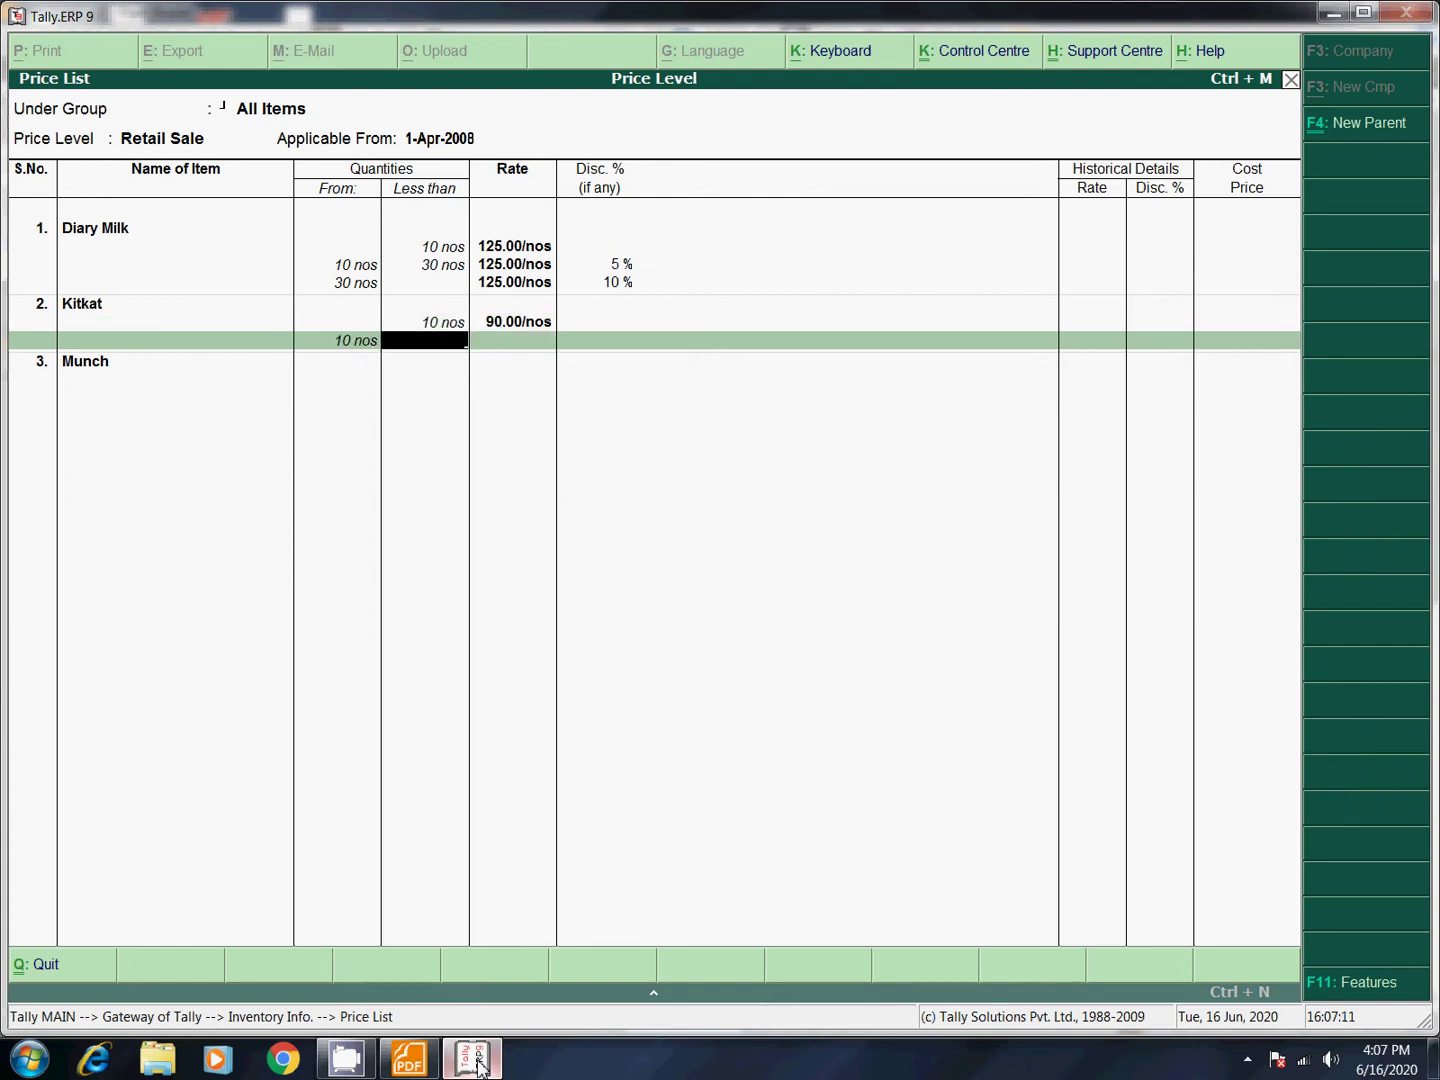
pyautogui.write('30')
pyautogui.press('Return')
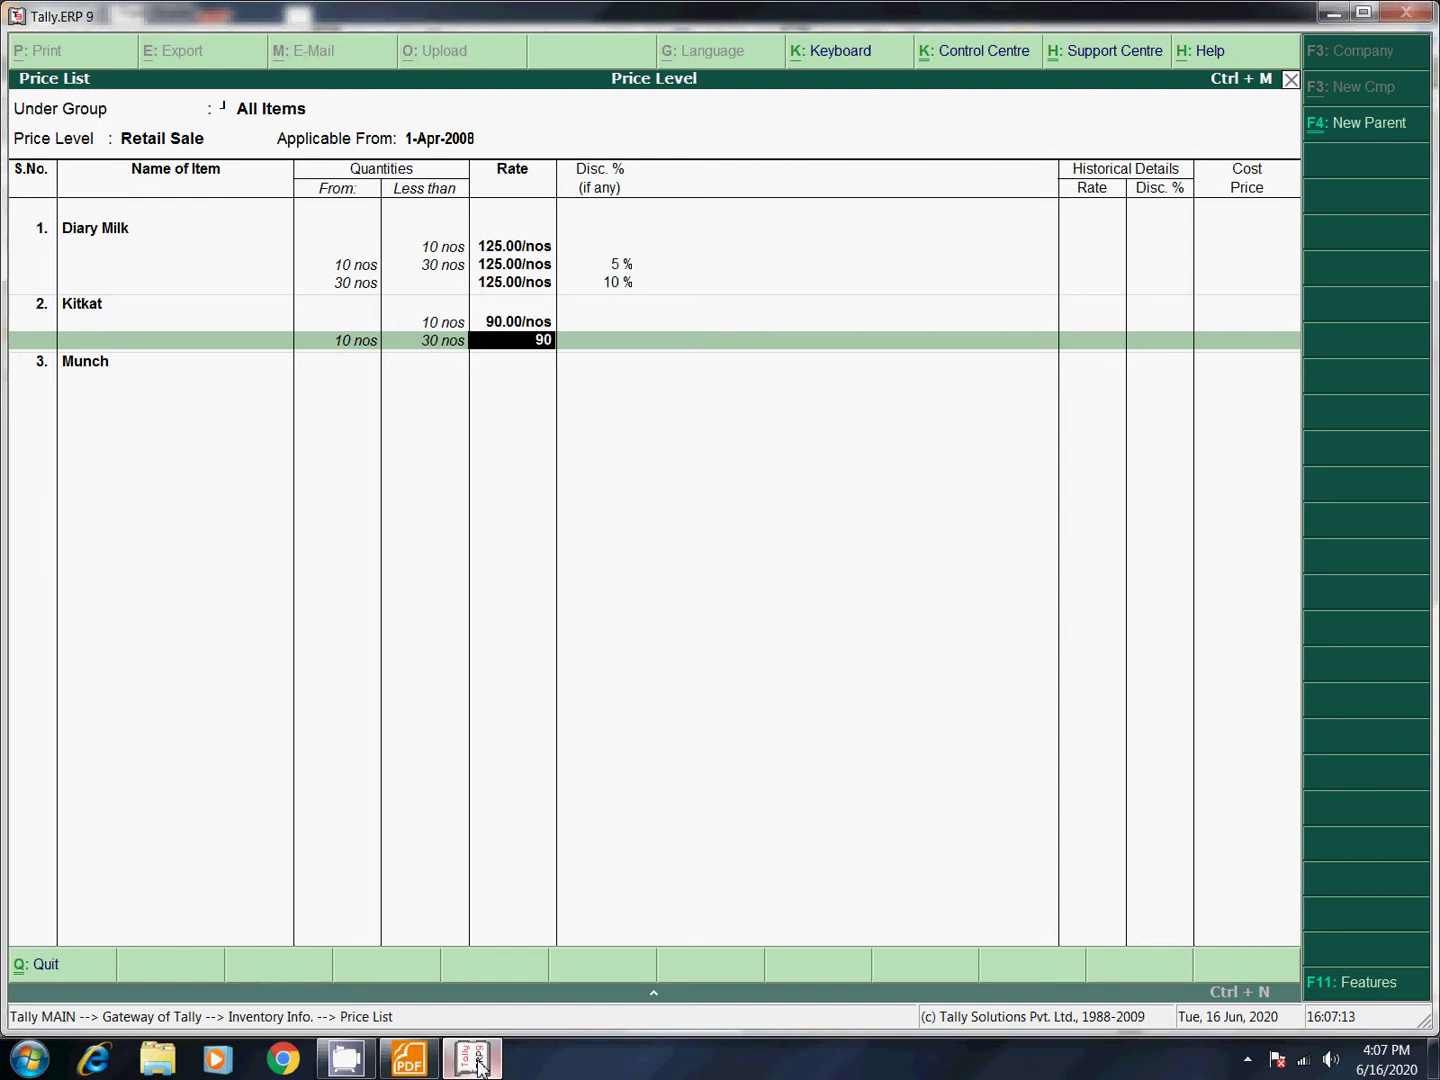
pyautogui.press('Return')
pyautogui.press('Return')
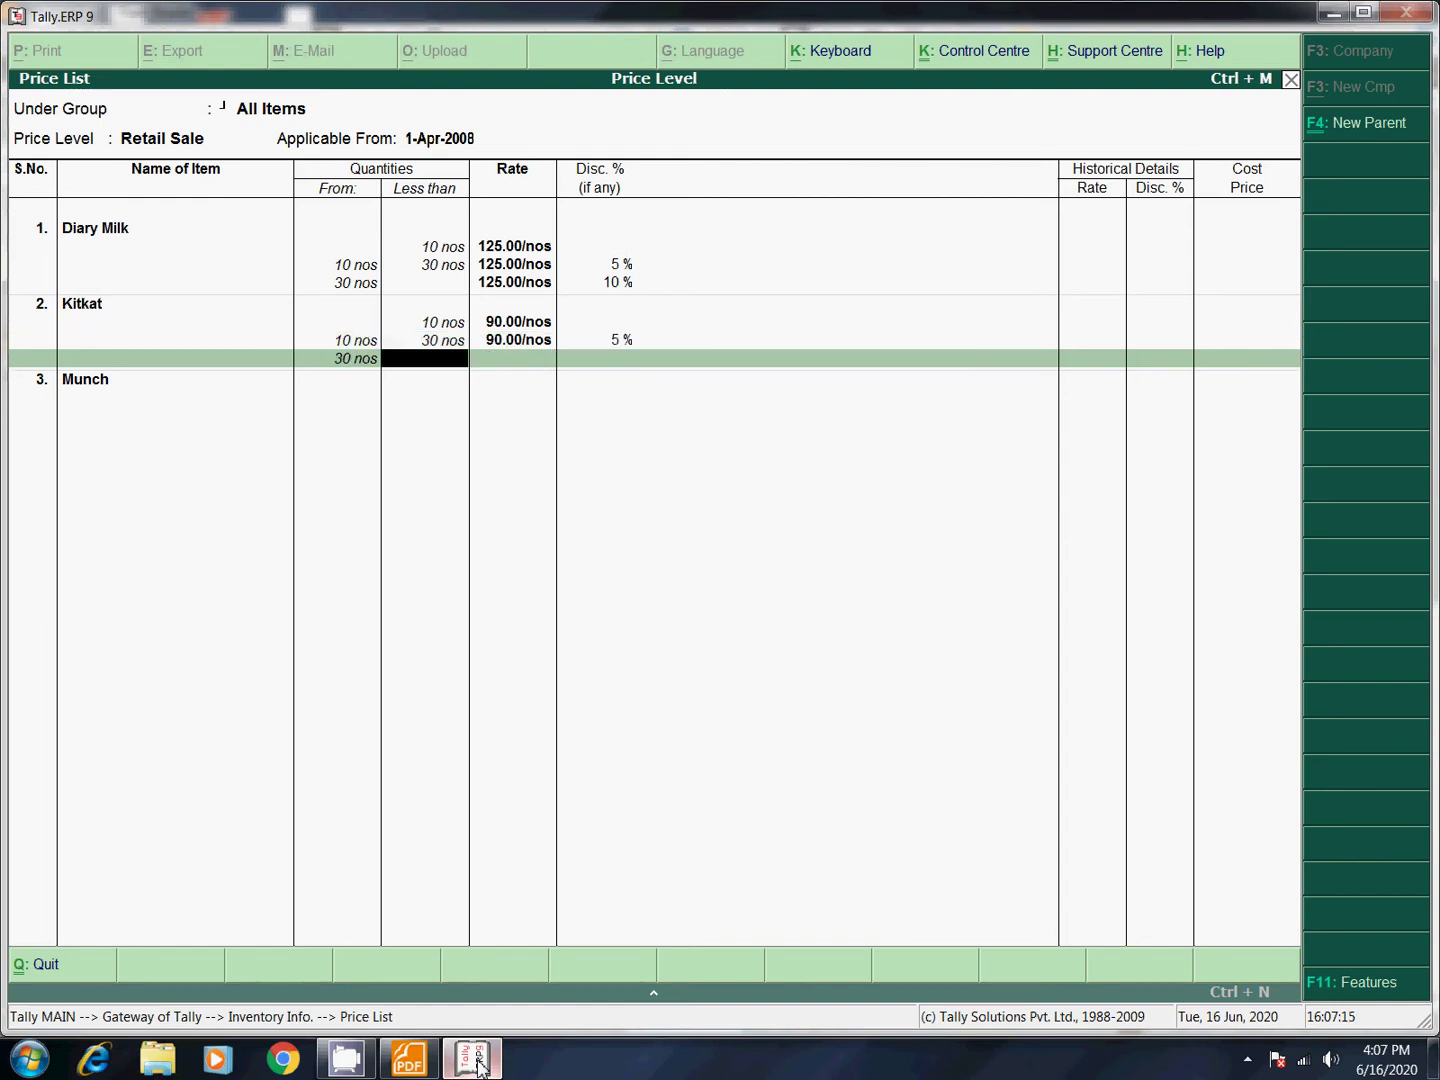
pyautogui.press('Return')
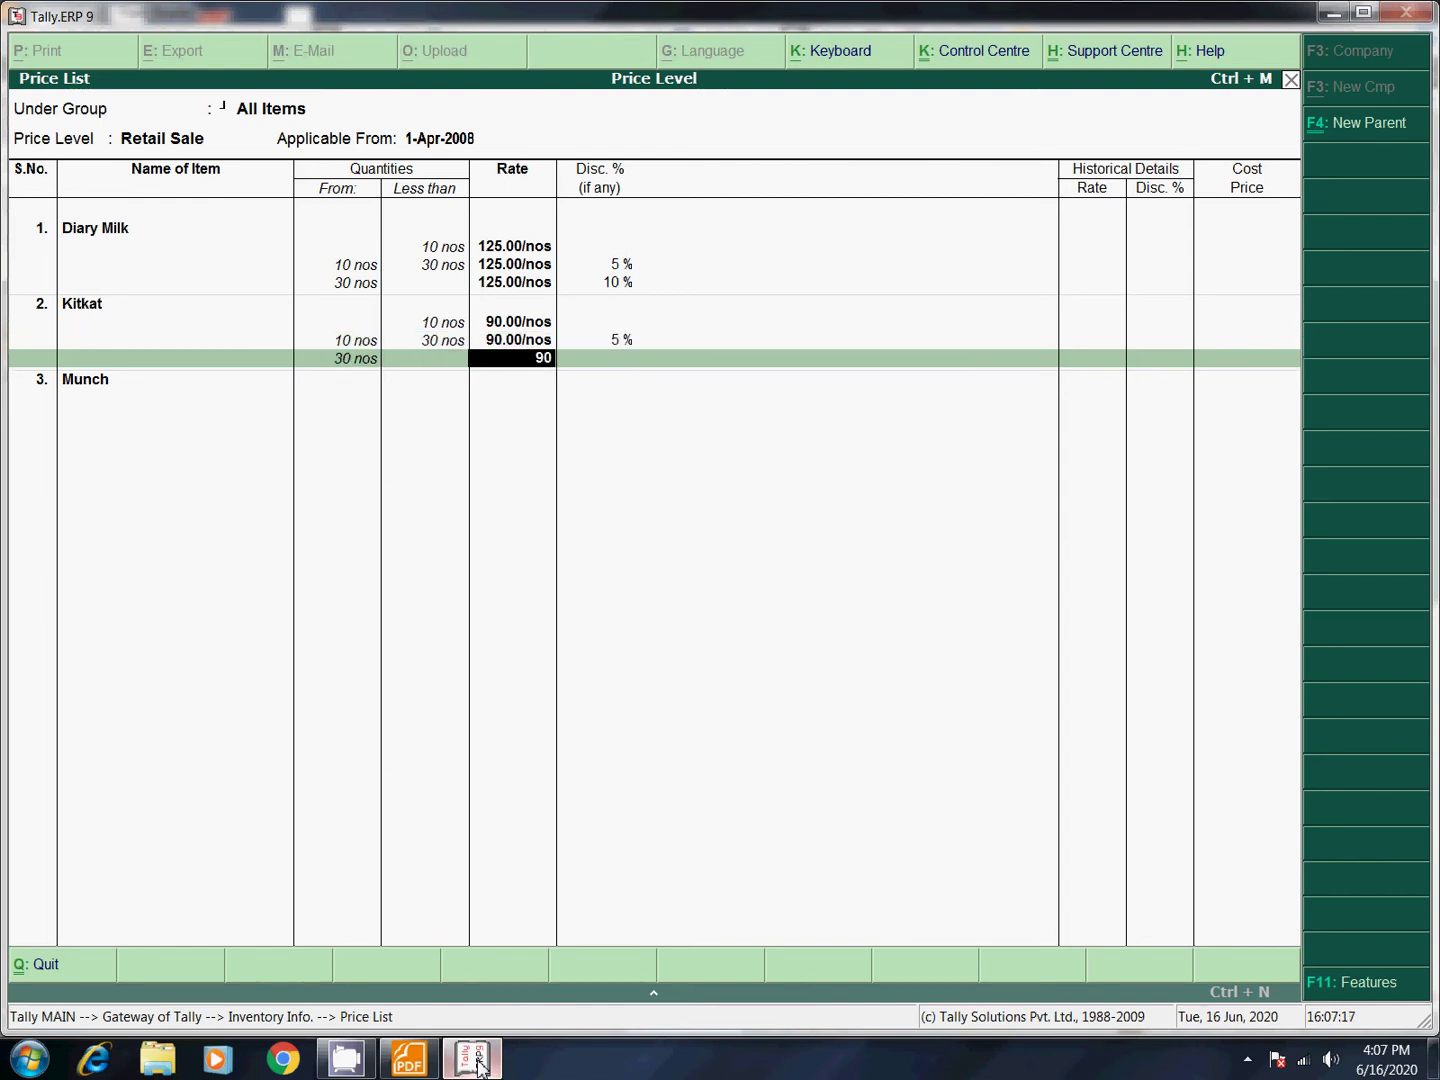
pyautogui.press('Return')
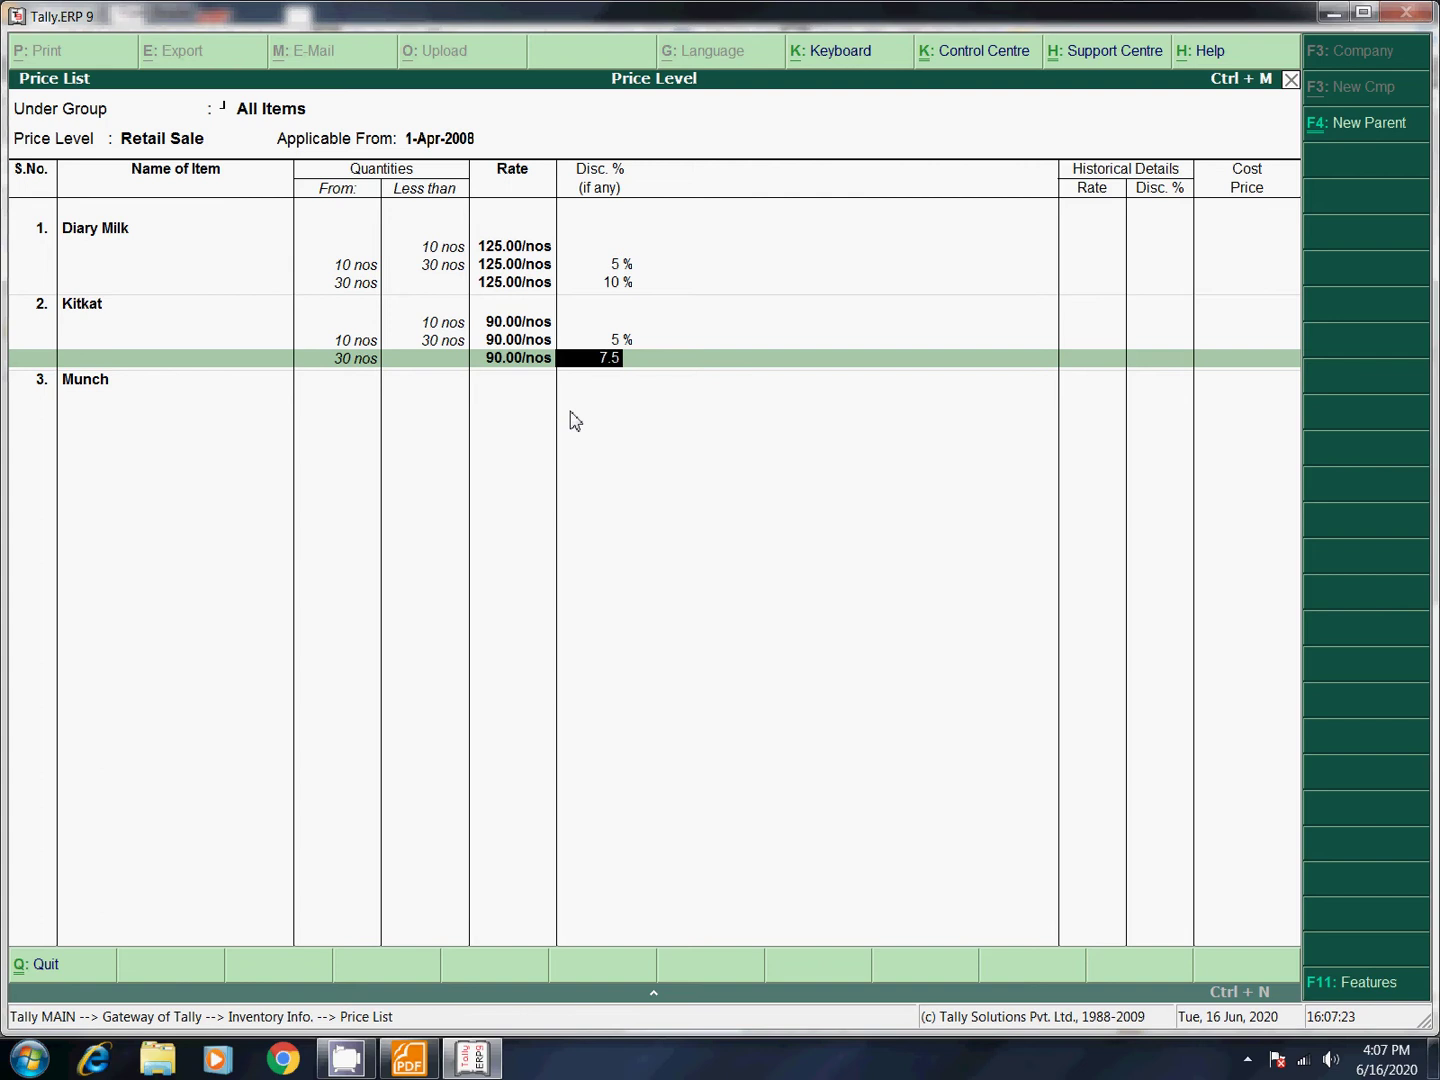
pyautogui.press('Return')
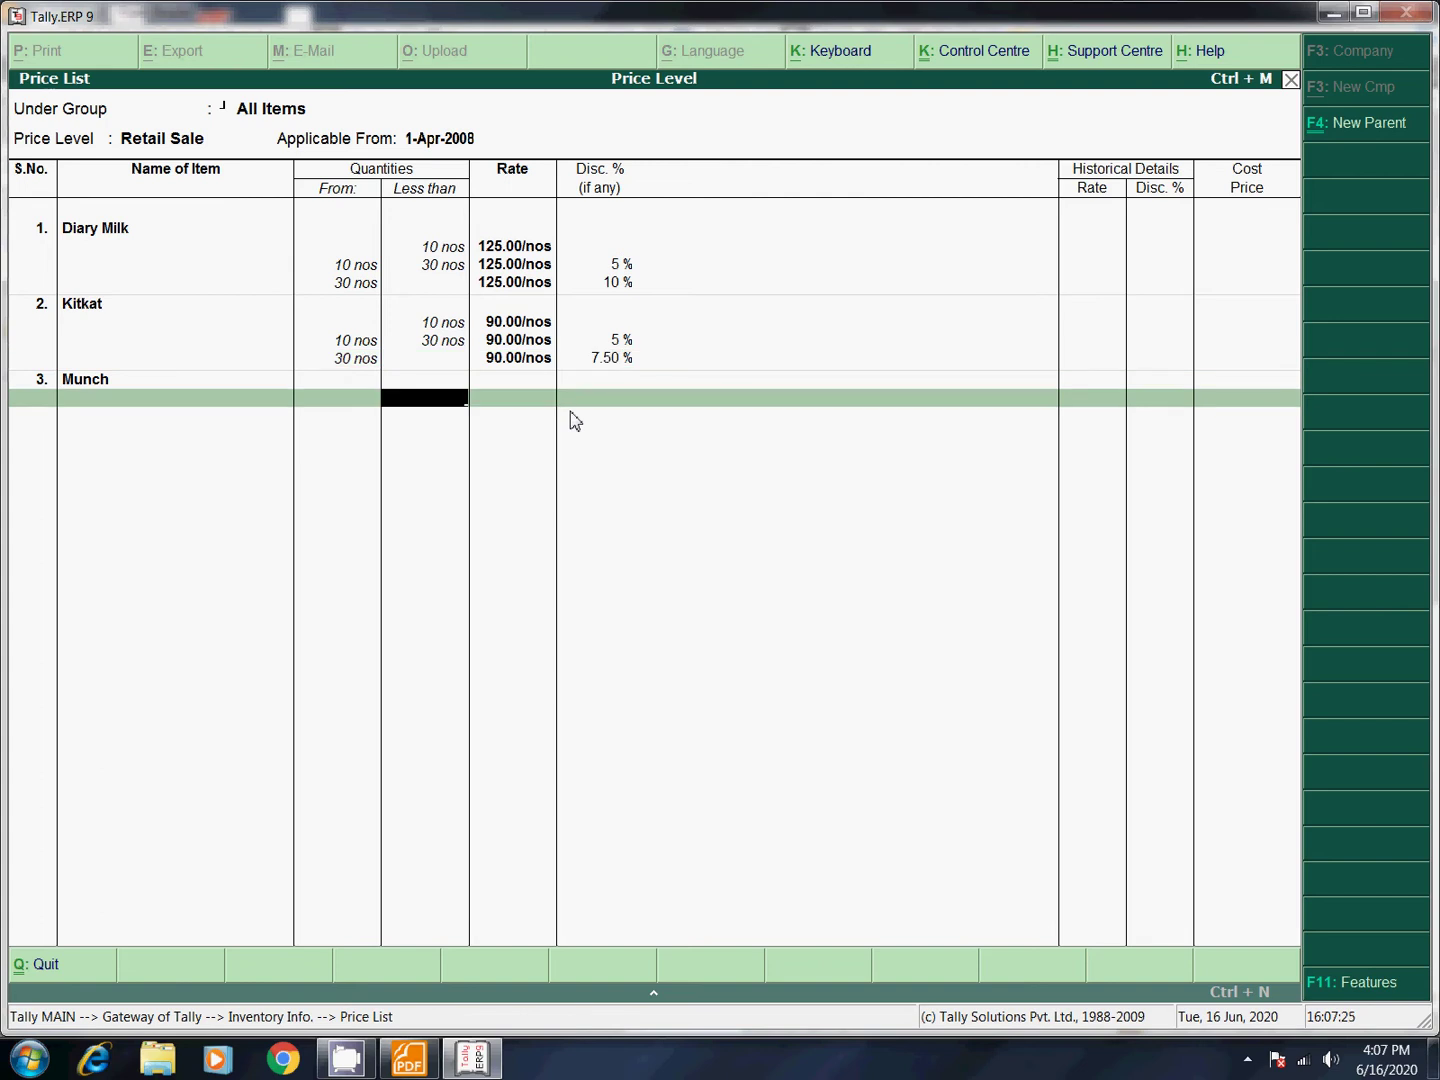
# Enter Munch's first slabs: under 10 at 100, then 10–30 at 100 with 5% off.
pyautogui.press('Return')
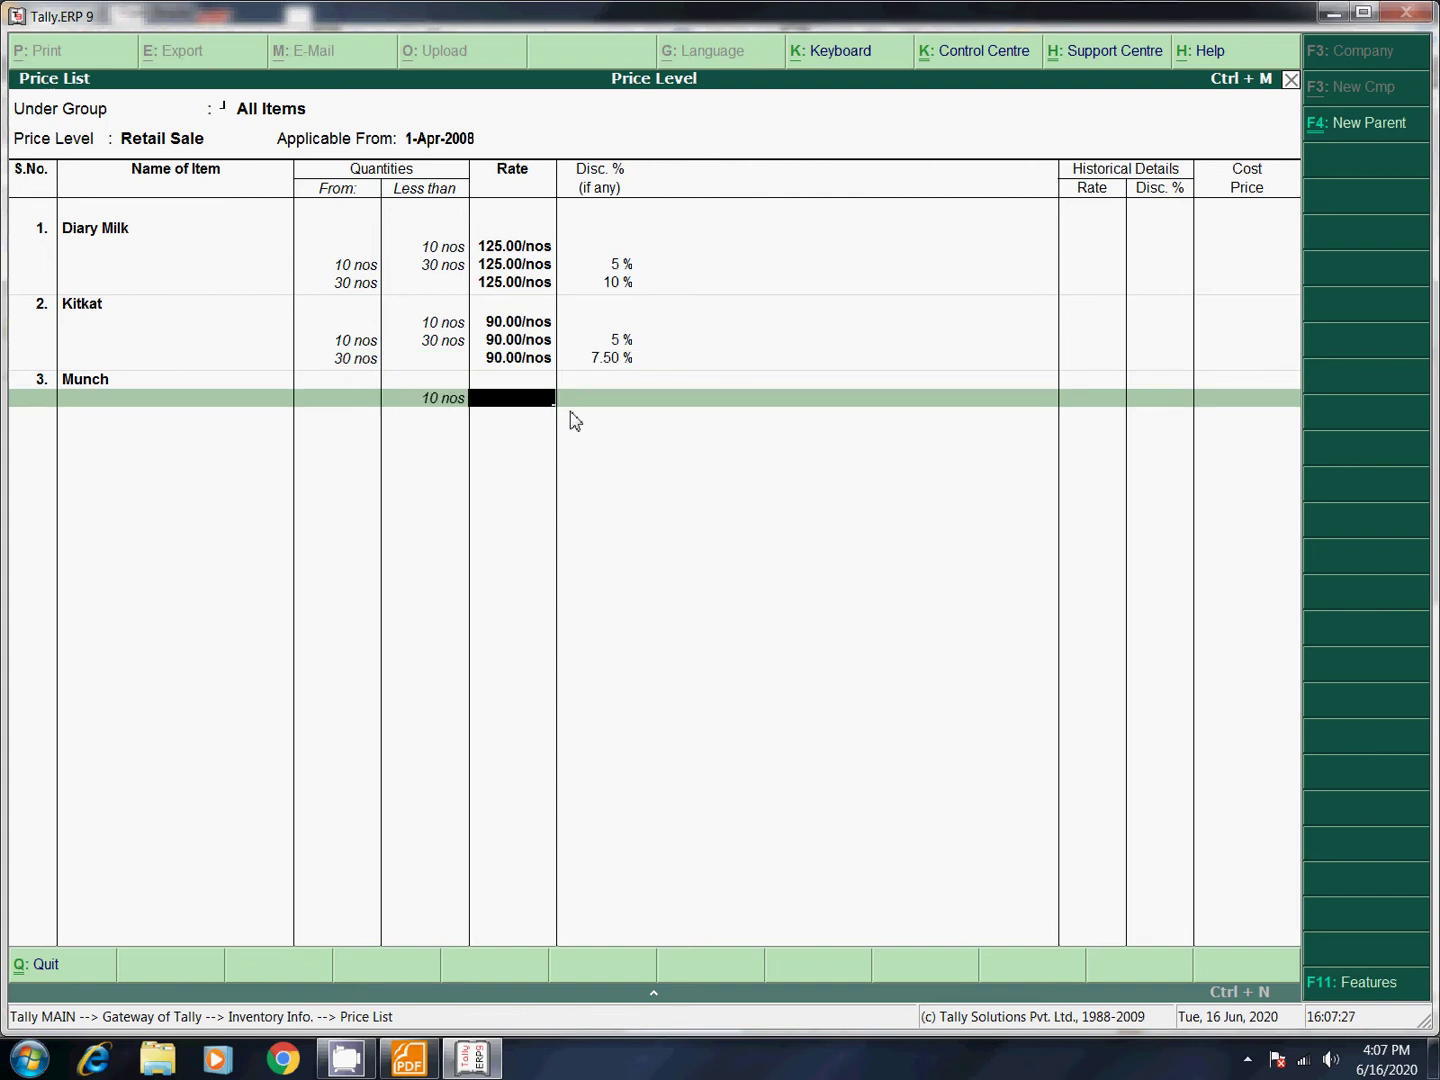
pyautogui.write('100')
pyautogui.press('Return')
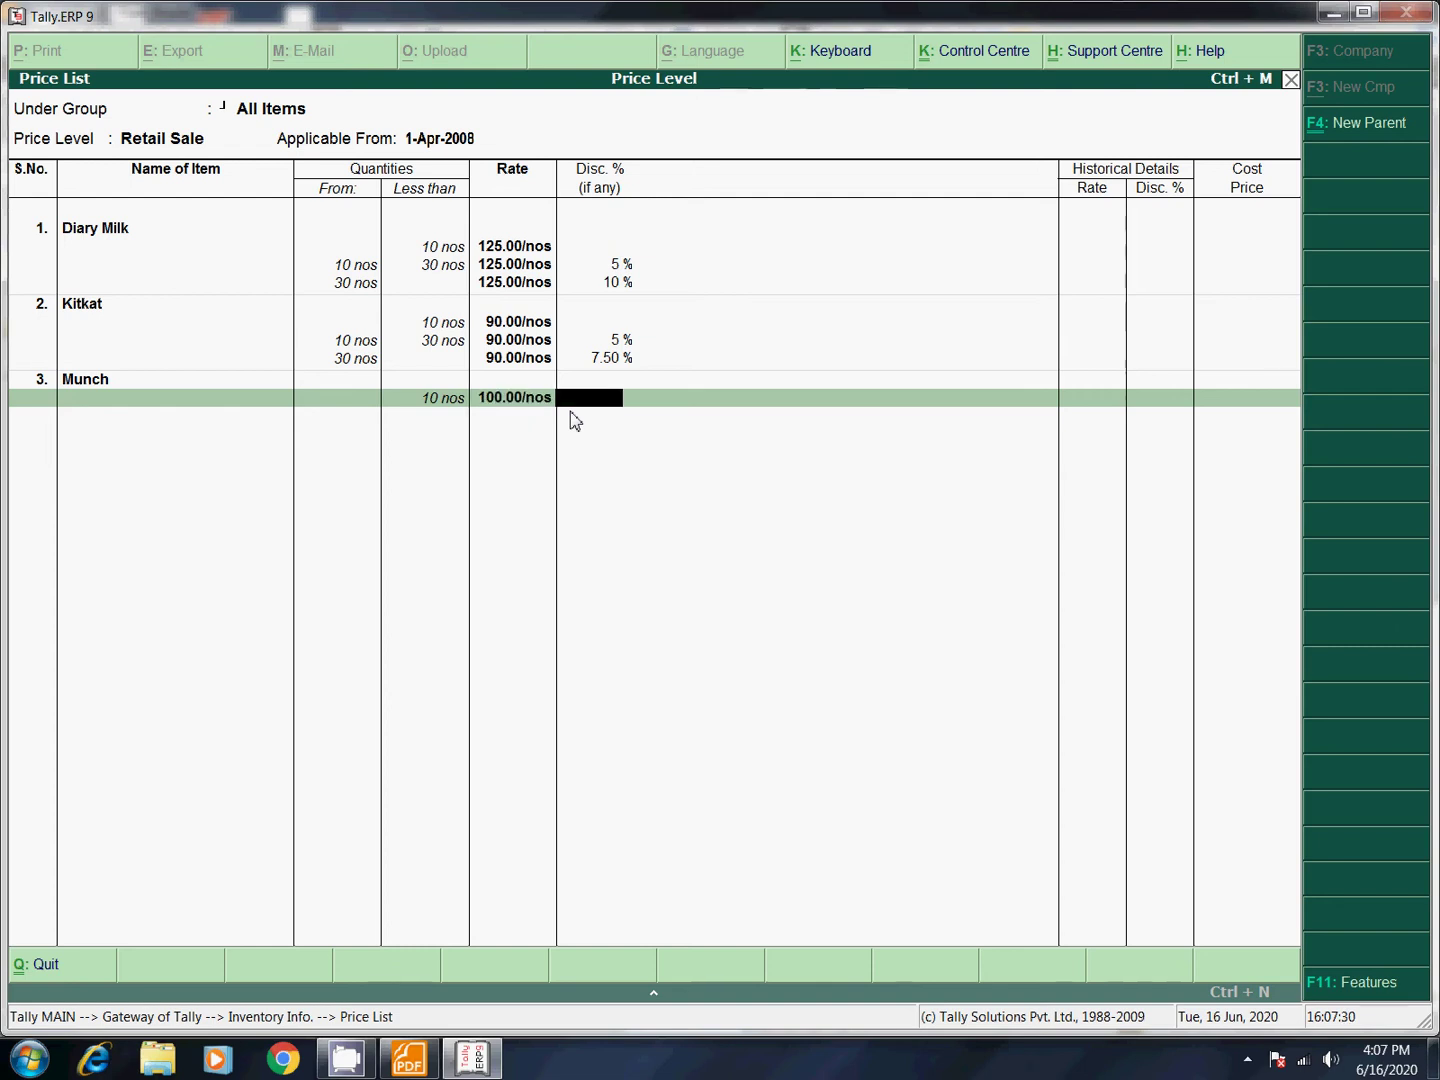
pyautogui.click(409, 1058)
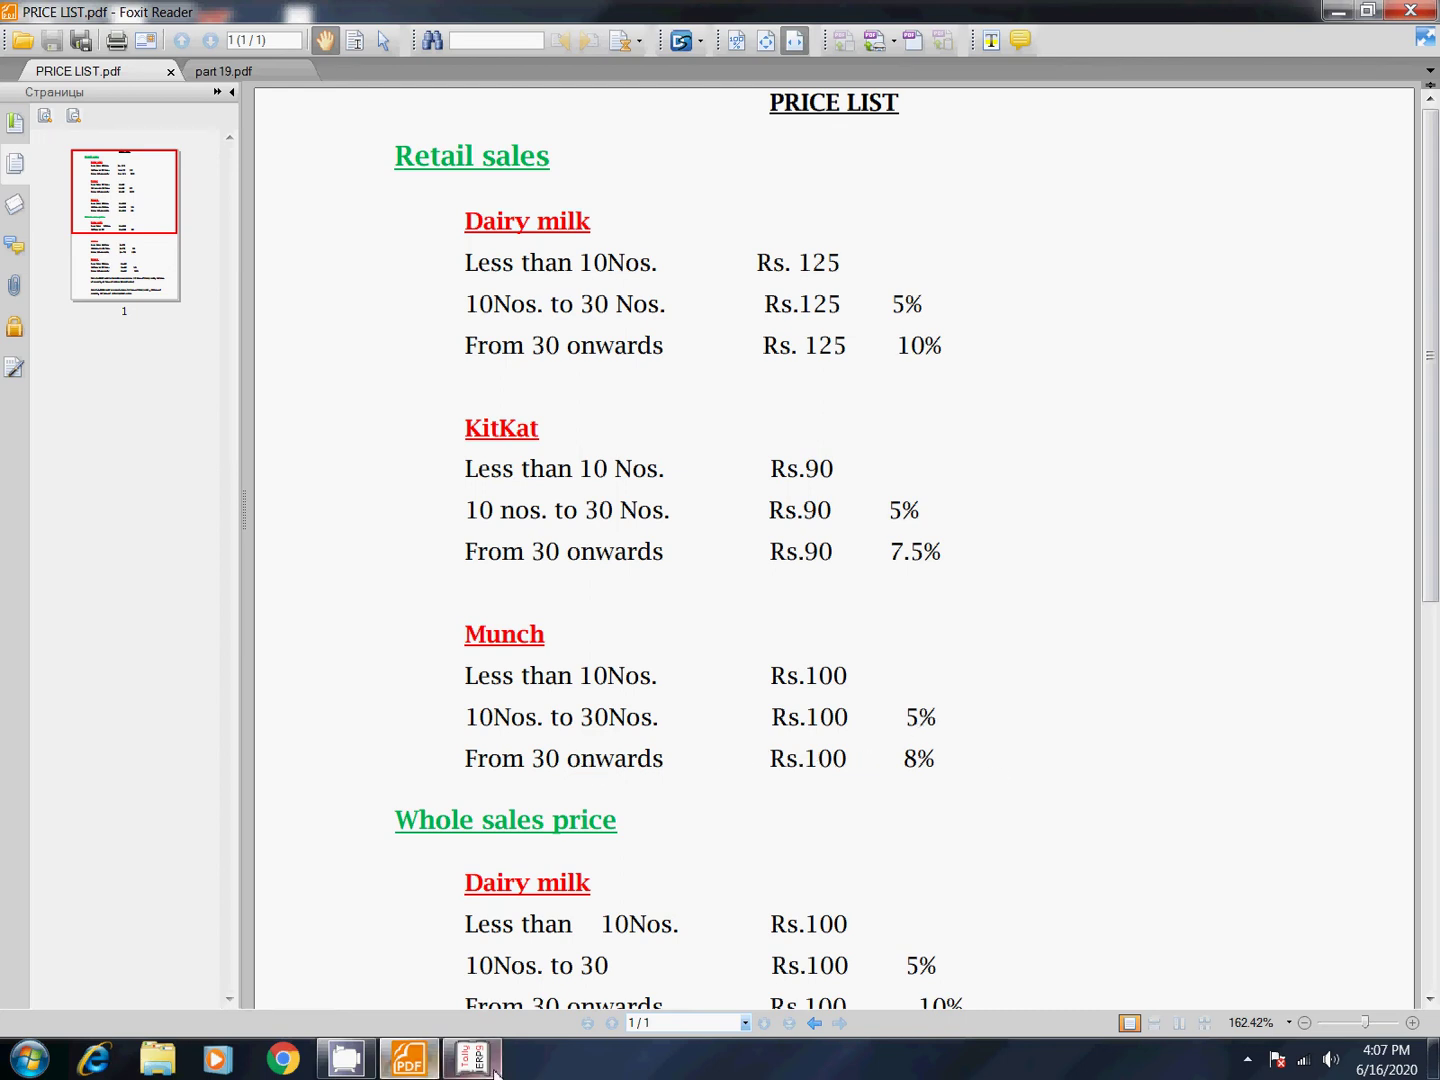
pyautogui.click(484, 1064)
pyautogui.press('Return')
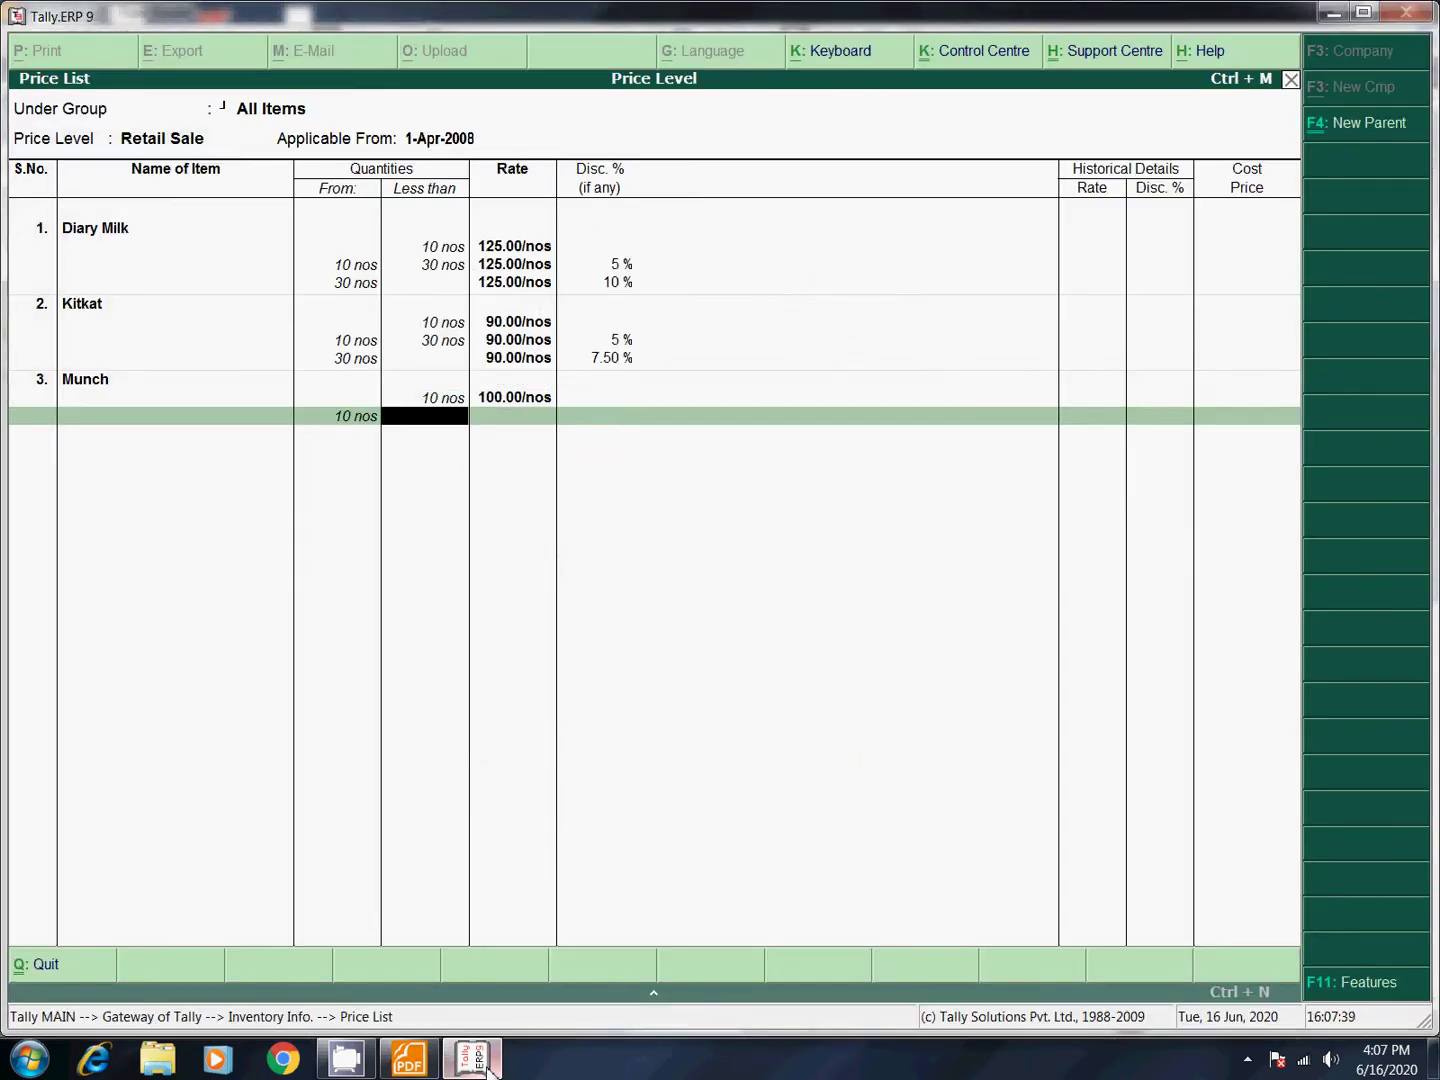
pyautogui.press('Return')
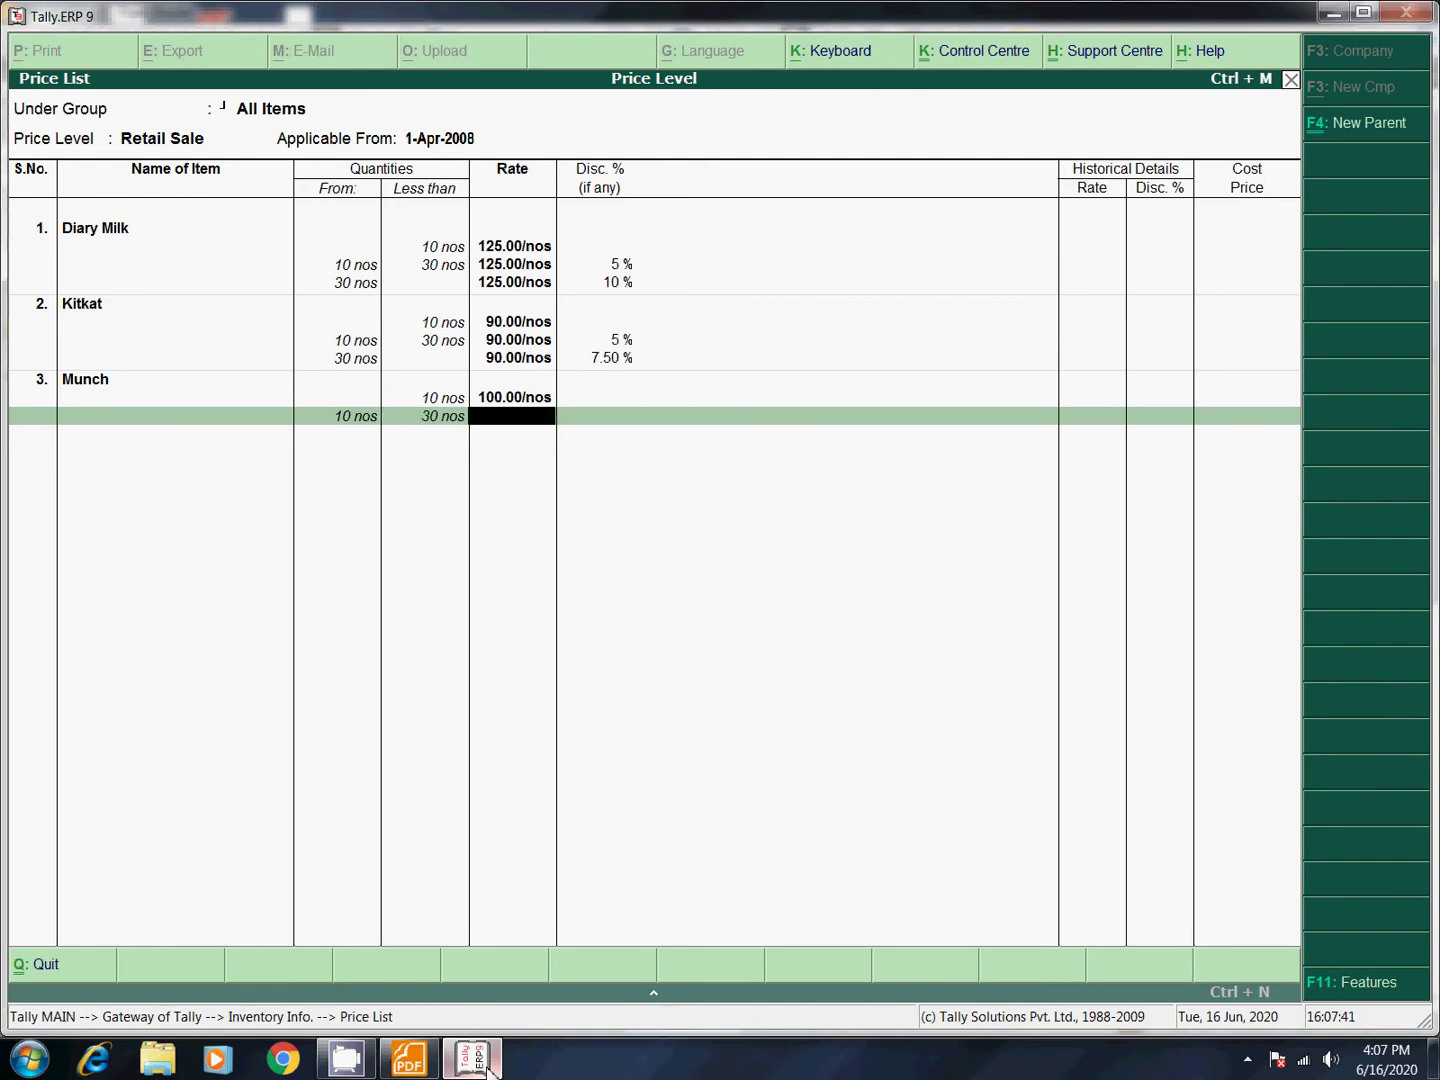
pyautogui.write('100')
pyautogui.press('Return')
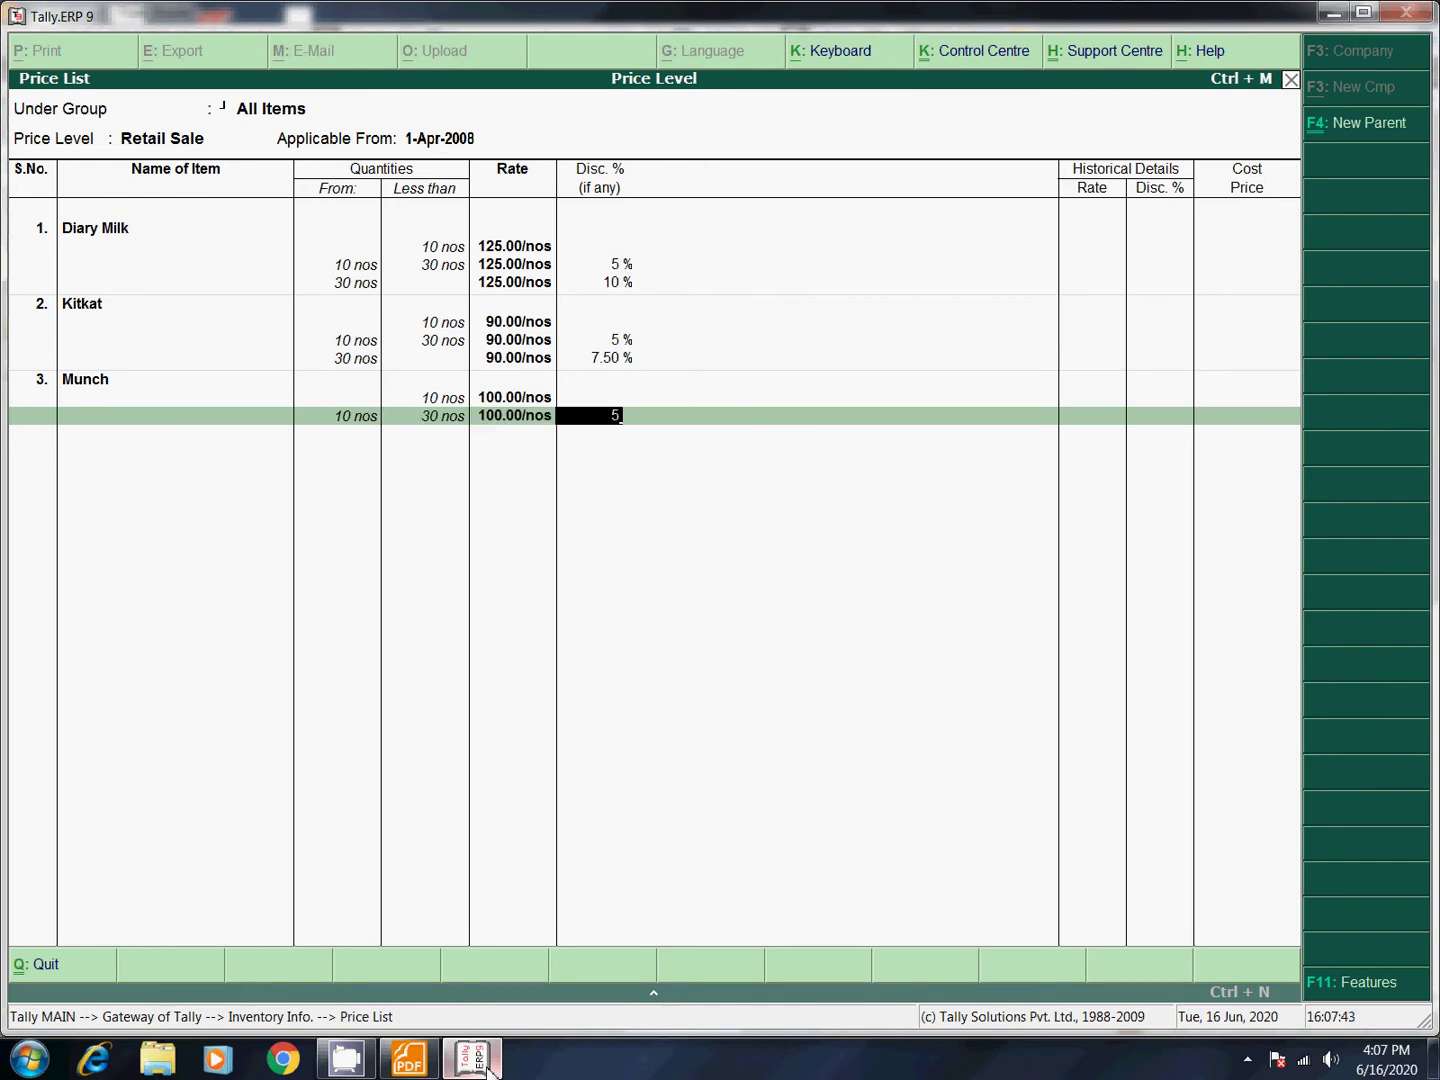
pyautogui.press('Return')
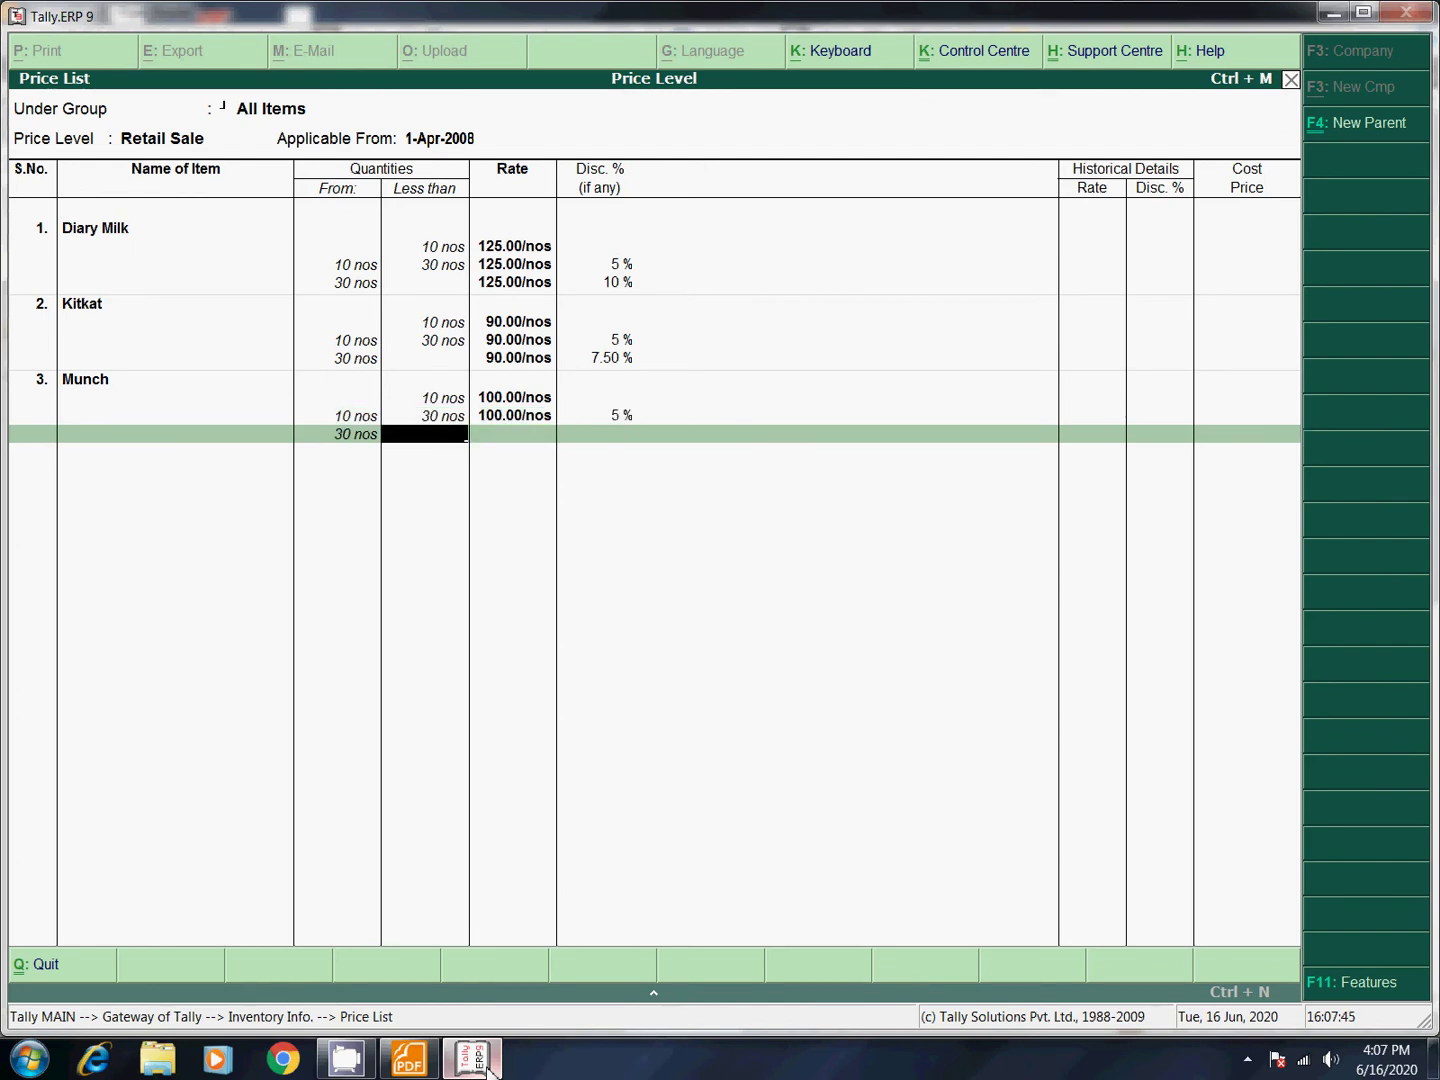
# Add Munch's open-ended 30-onward slab at 100 with 8% off and save the price list.
pyautogui.write('100')
pyautogui.press('Return')
pyautogui.press('BackSpace')
pyautogui.press('BackSpace')
pyautogui.press('Return')
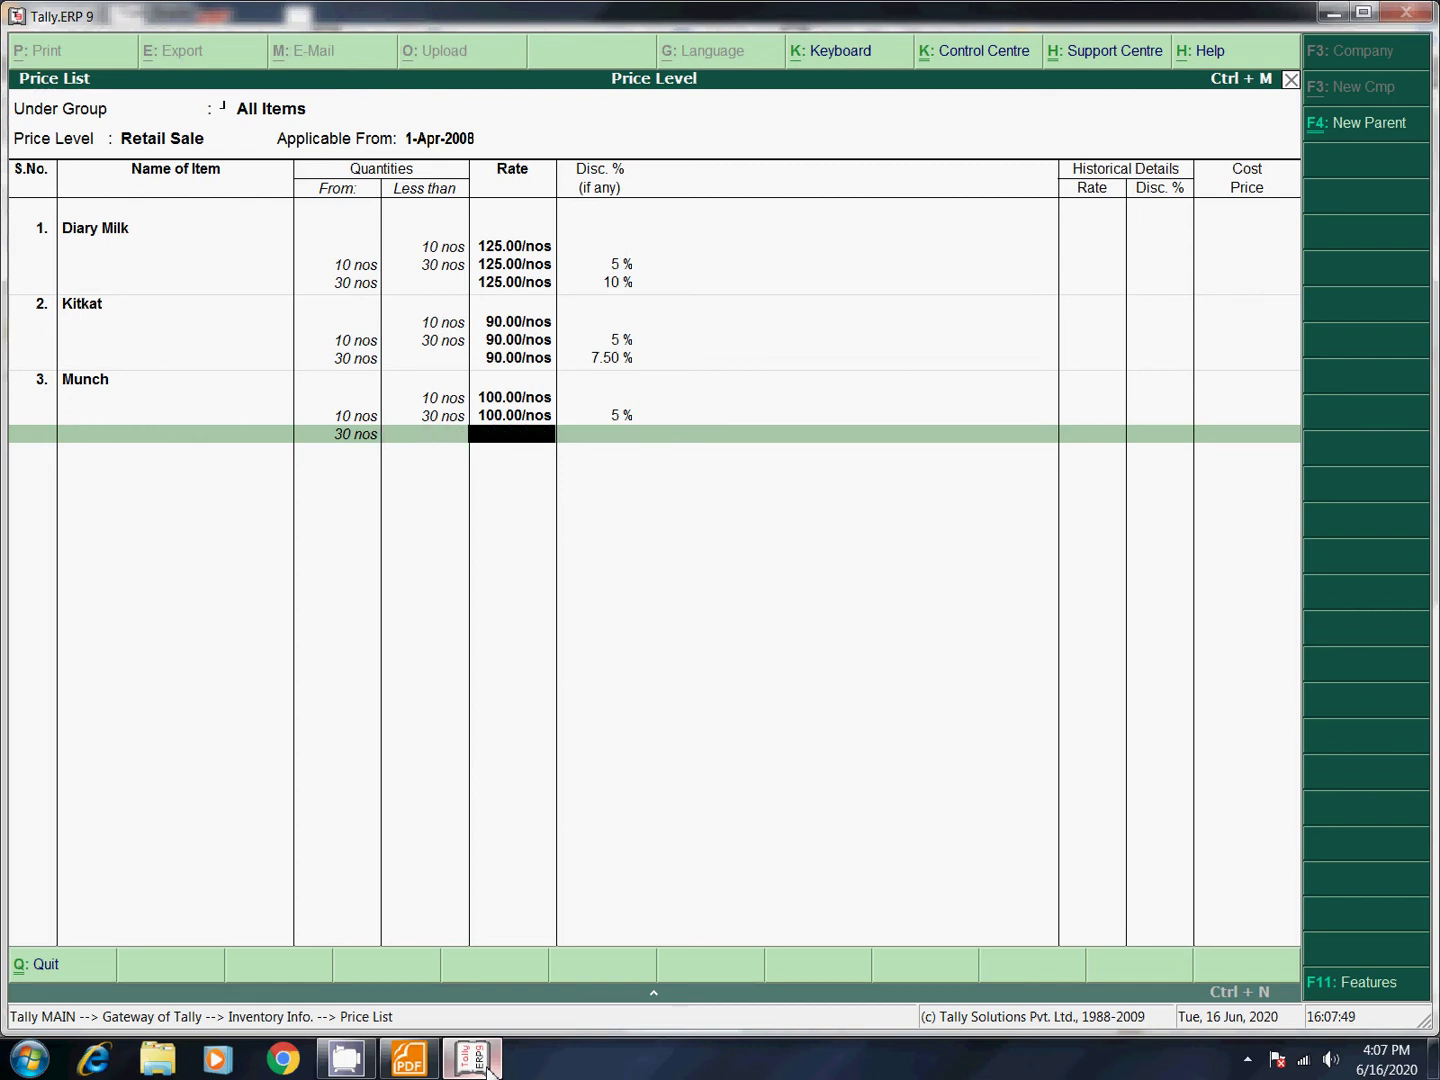
pyautogui.write('100')
pyautogui.press('Return')
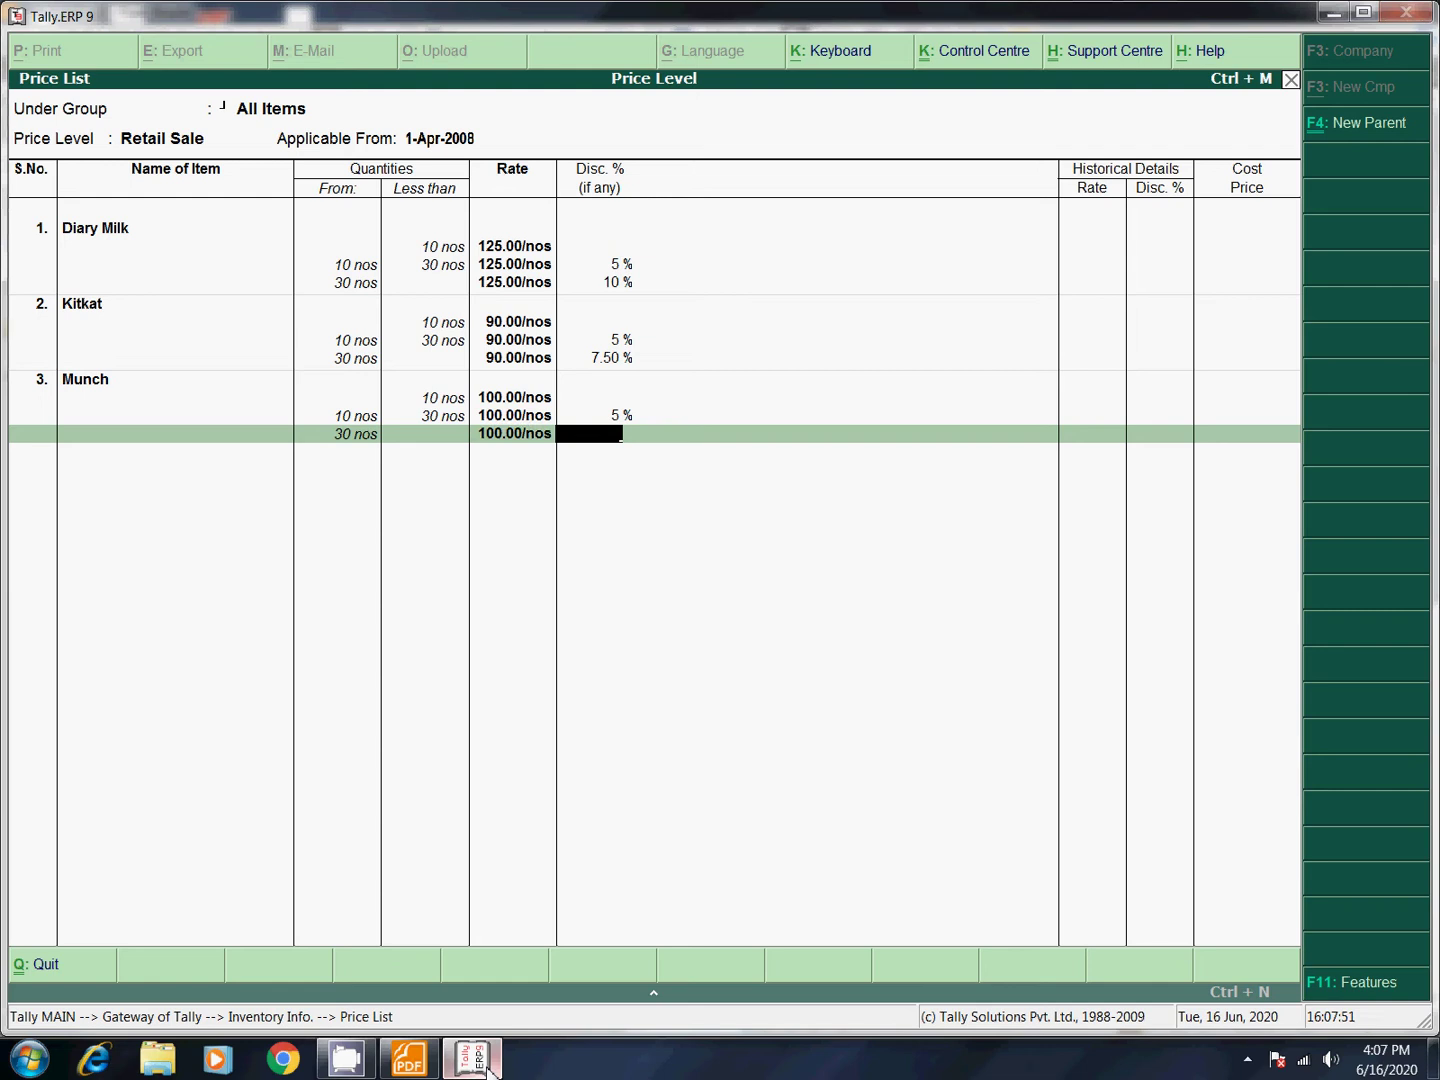
pyautogui.write('8')
pyautogui.press('Return')
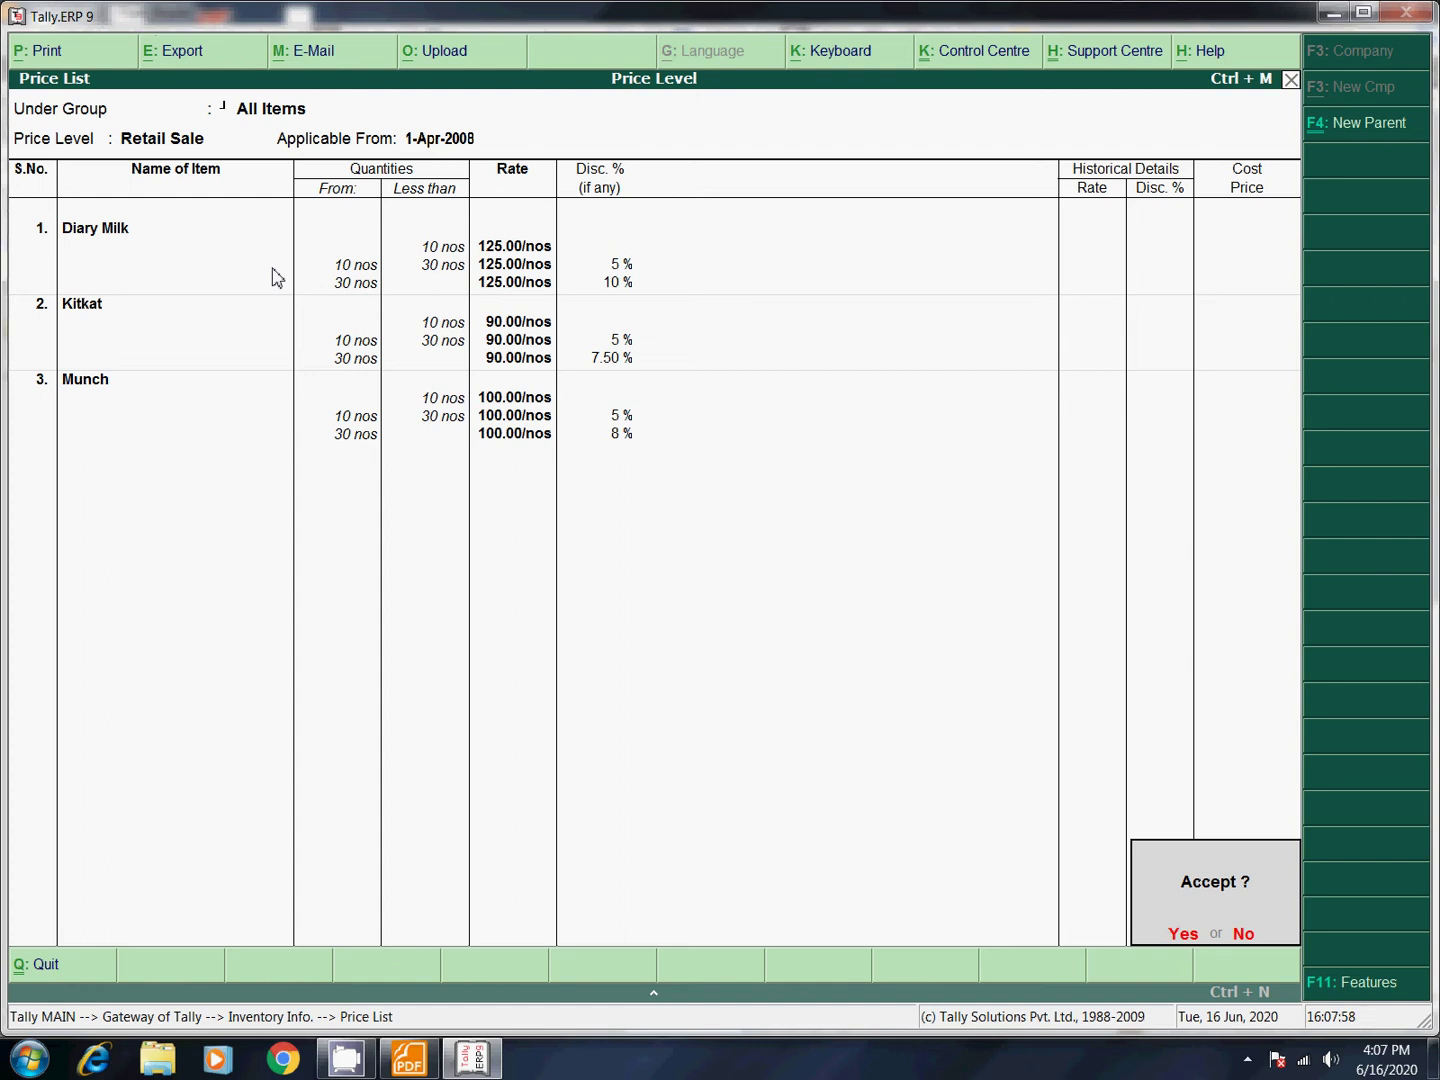
pyautogui.press('Return')
pyautogui.press('Return')
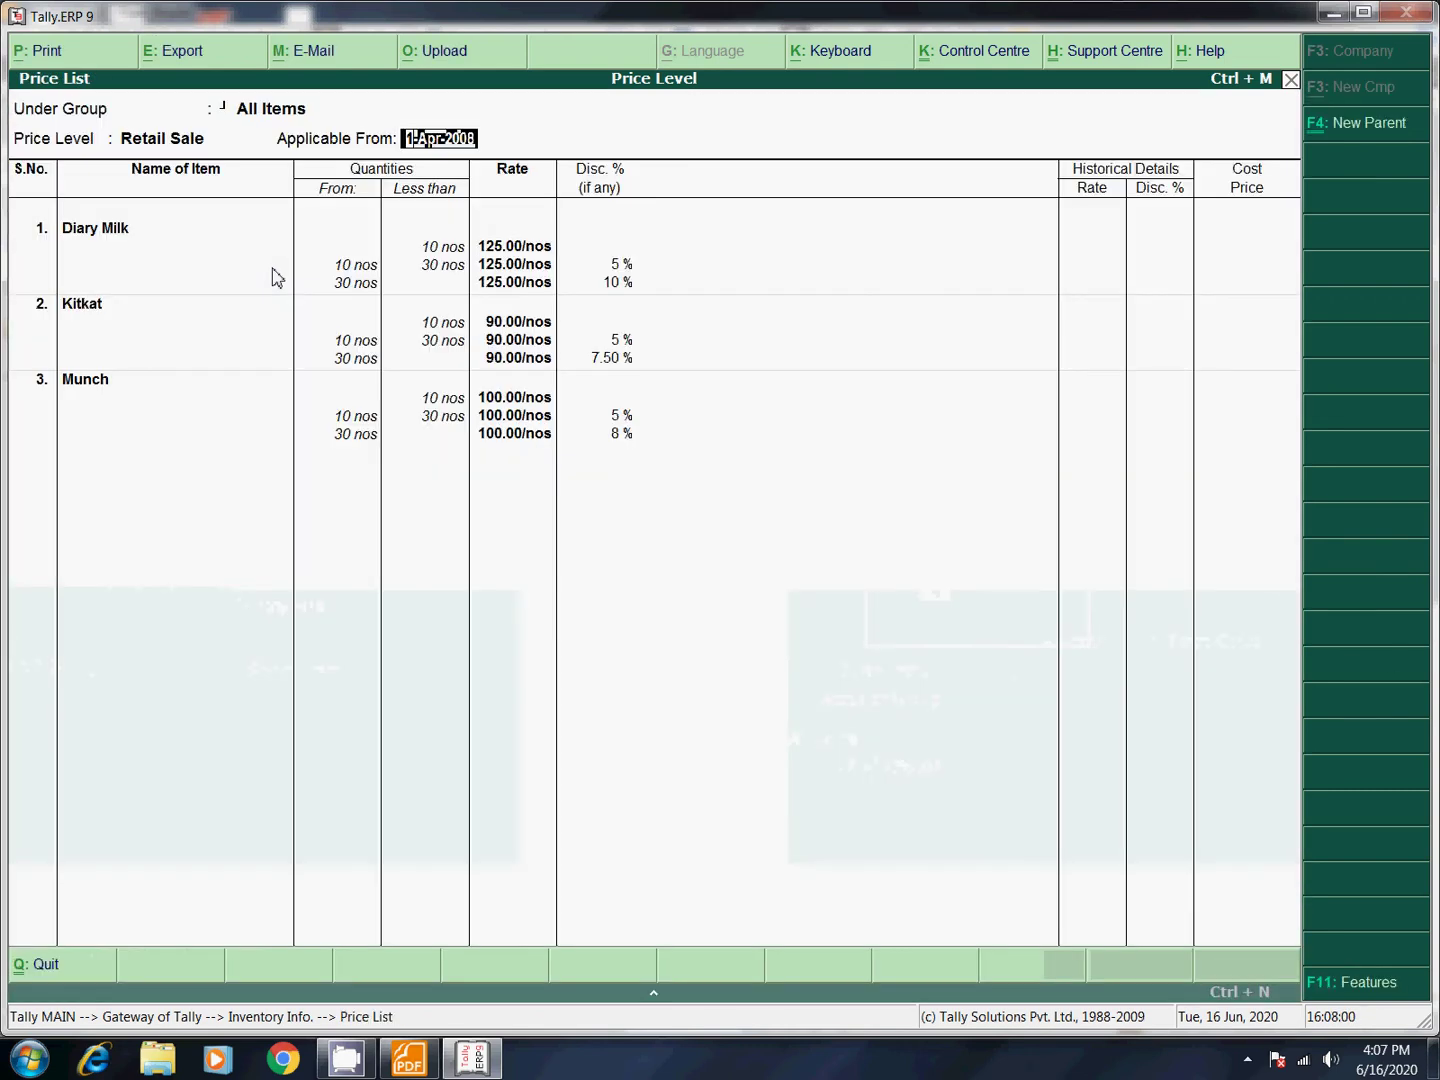
pyautogui.press('BackSpace')
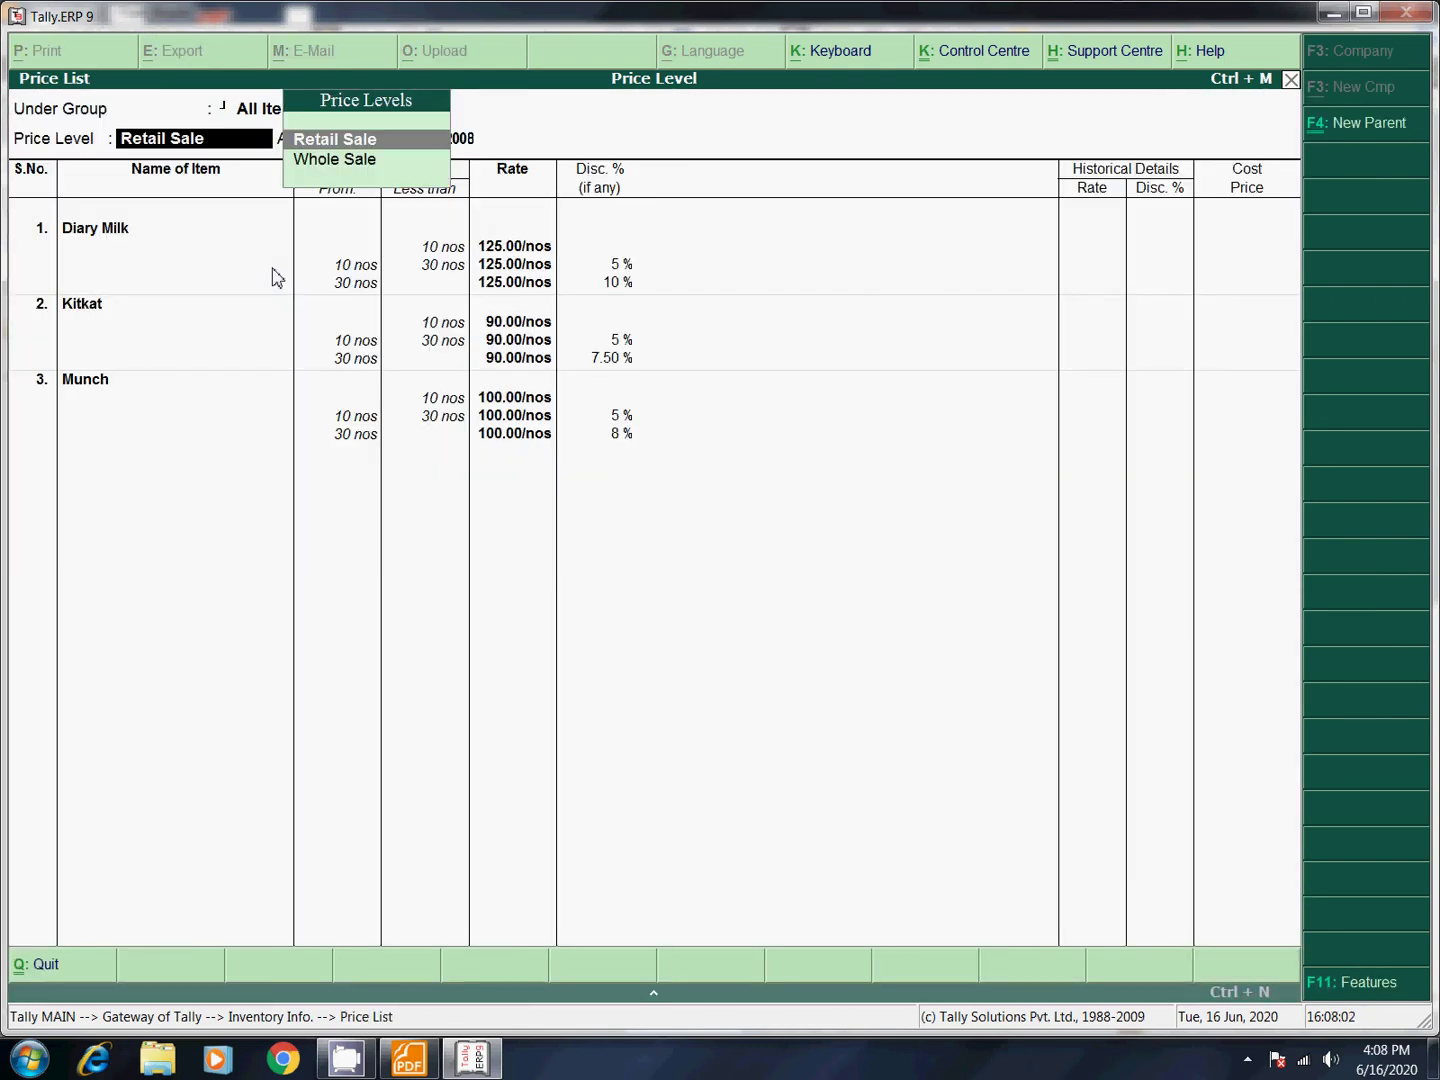
# Select the Whole Sale price level from 1-Apr-2008 for the All Items price list.
pyautogui.press('Down')
pyautogui.press('Return')
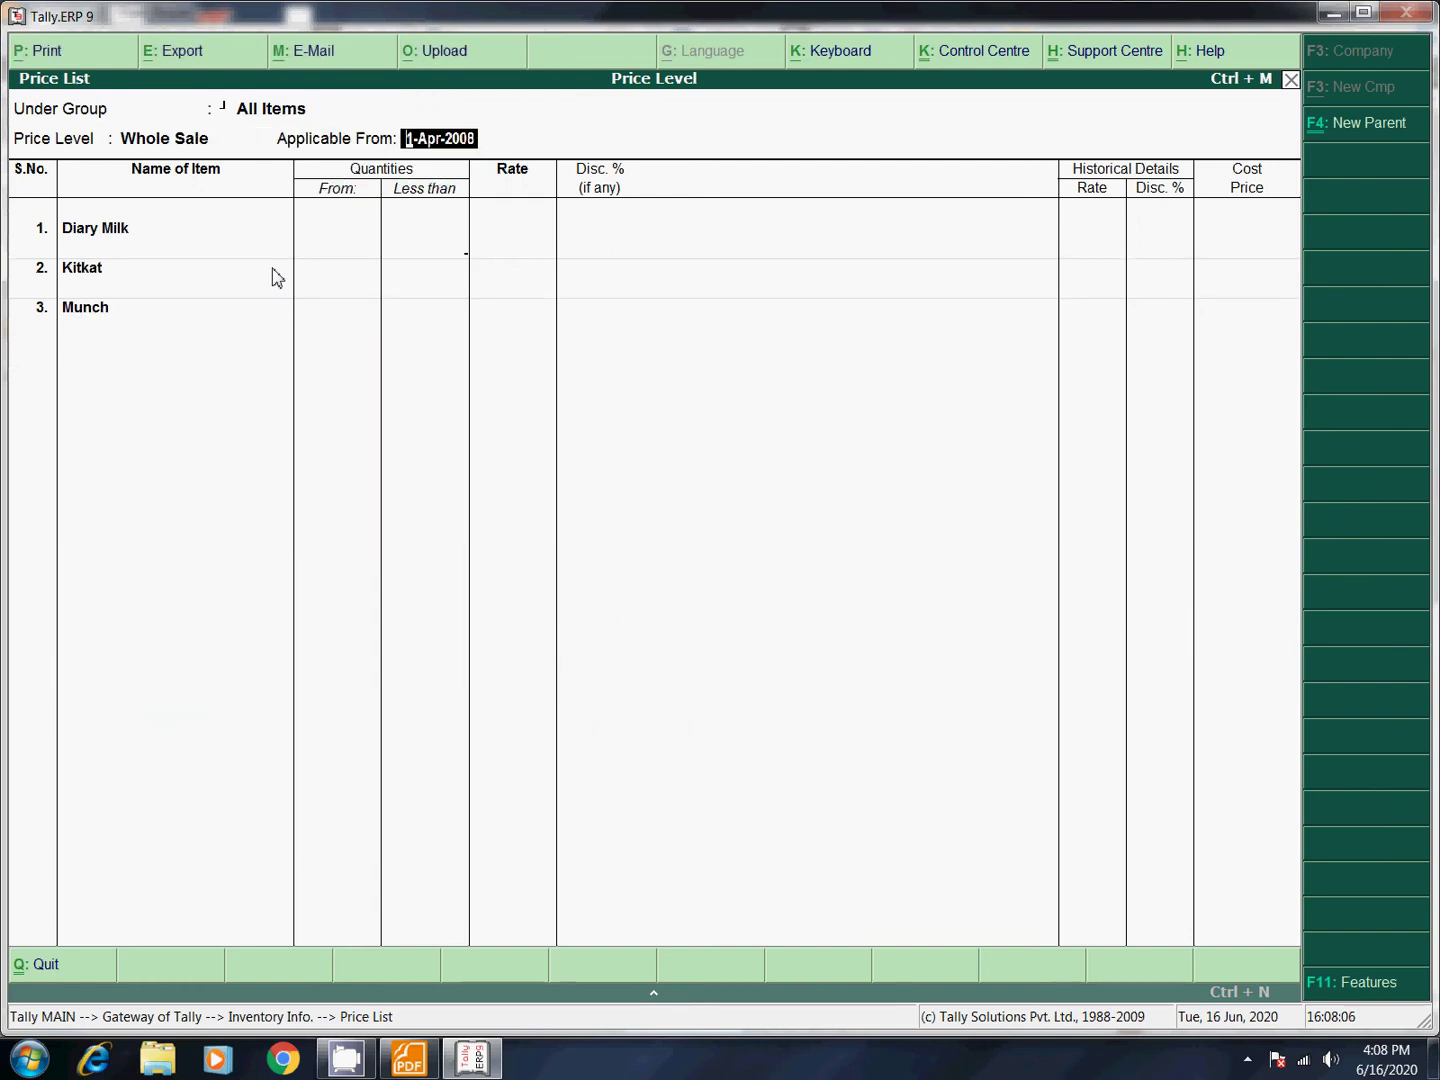
pyautogui.press('Return')
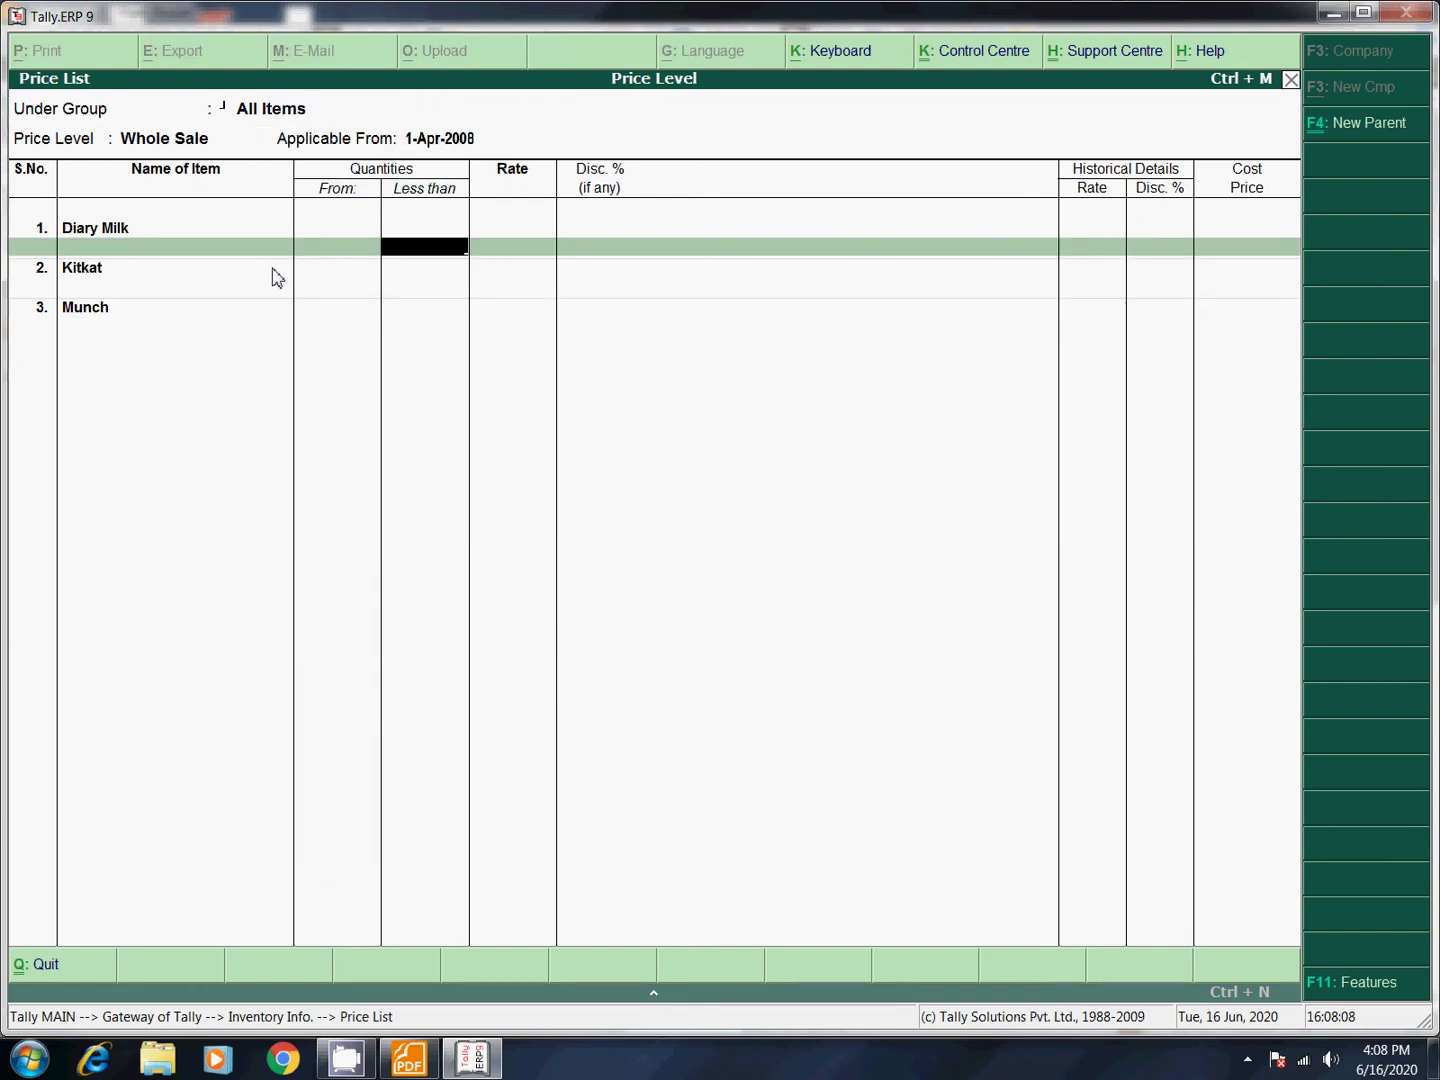
pyautogui.press('BackSpace')
pyautogui.press('BackSpace')
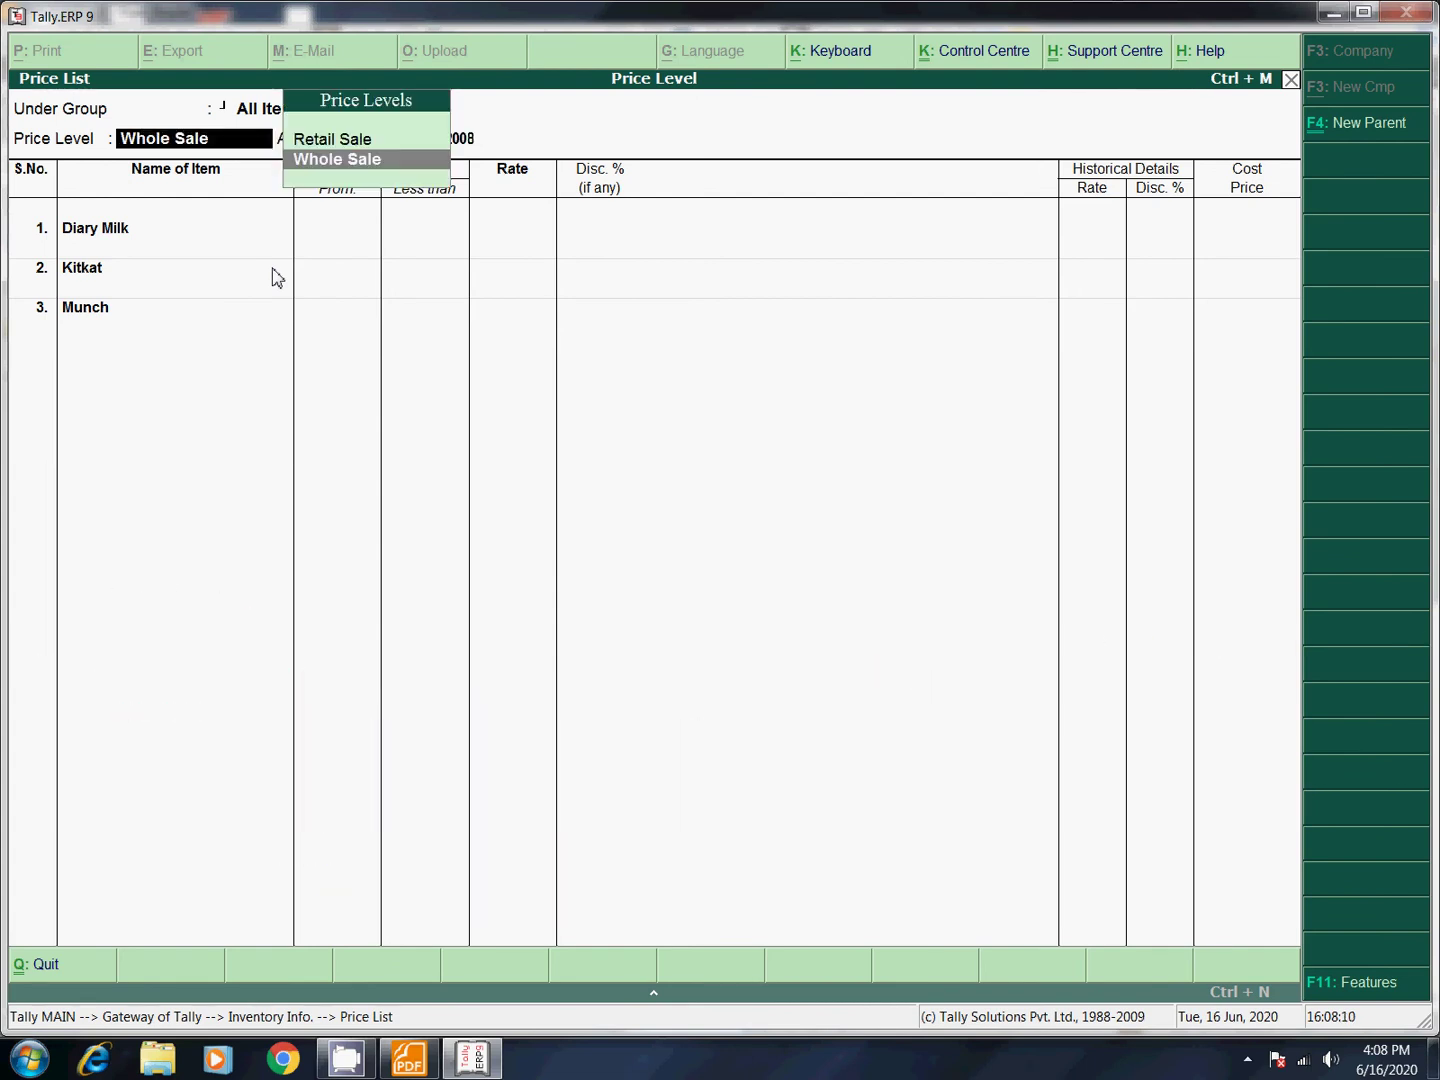
pyautogui.press('Return')
pyautogui.press('Return')
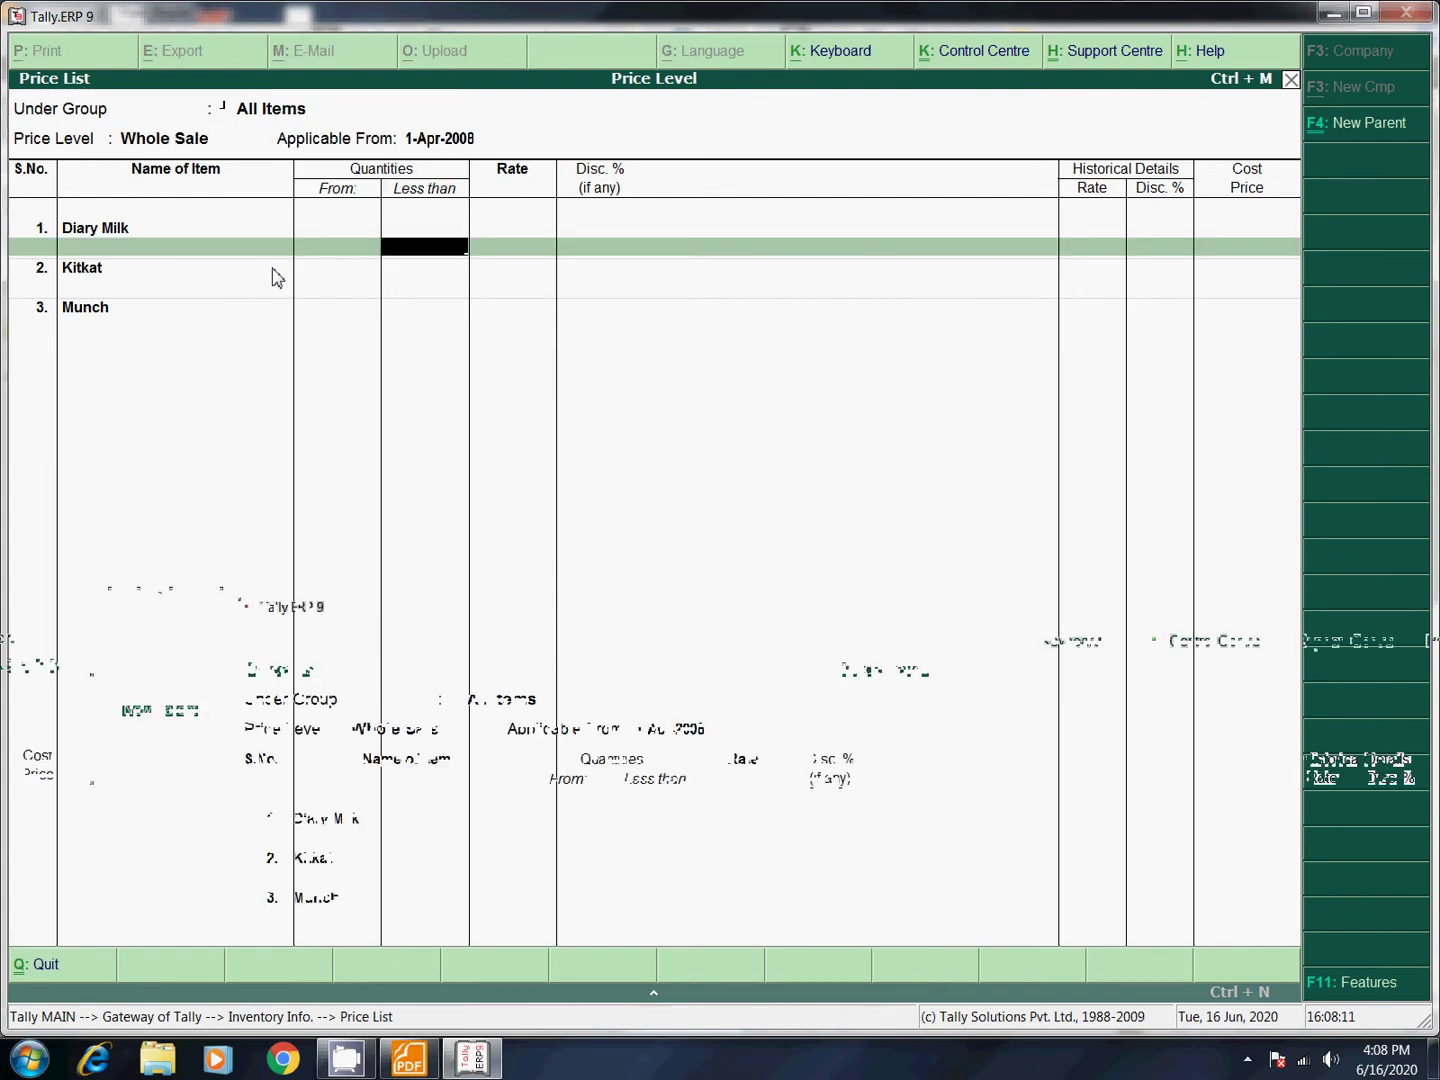
pyautogui.click(403, 1062)
pyautogui.scroll(-3, 482, 809)
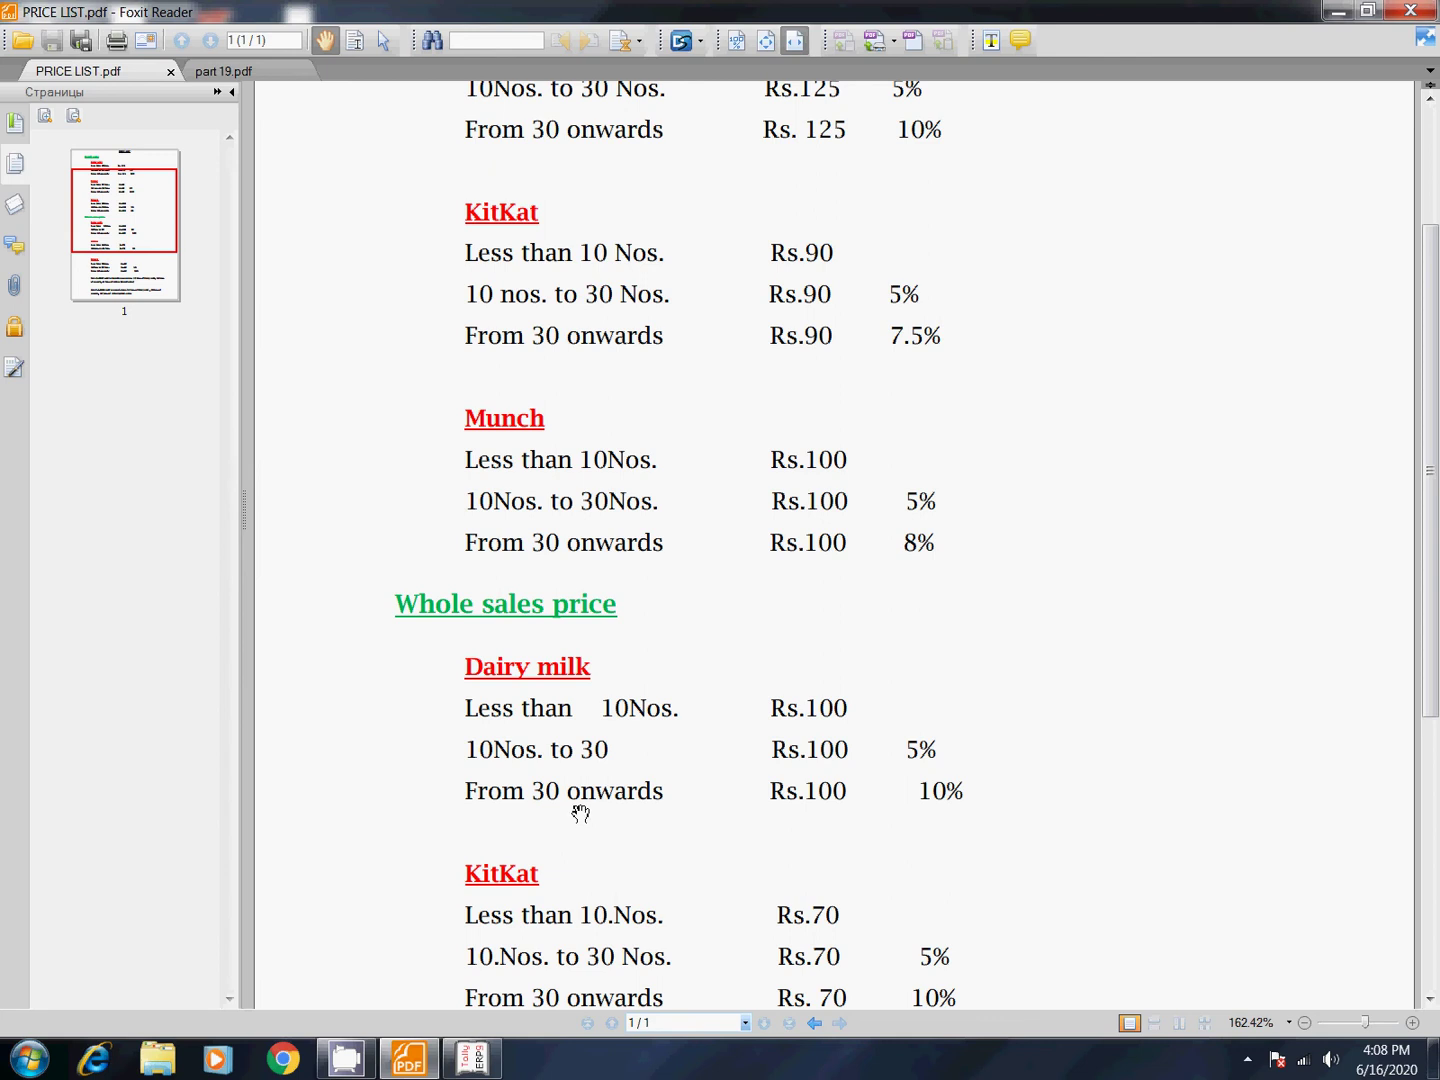
pyautogui.click(474, 1058)
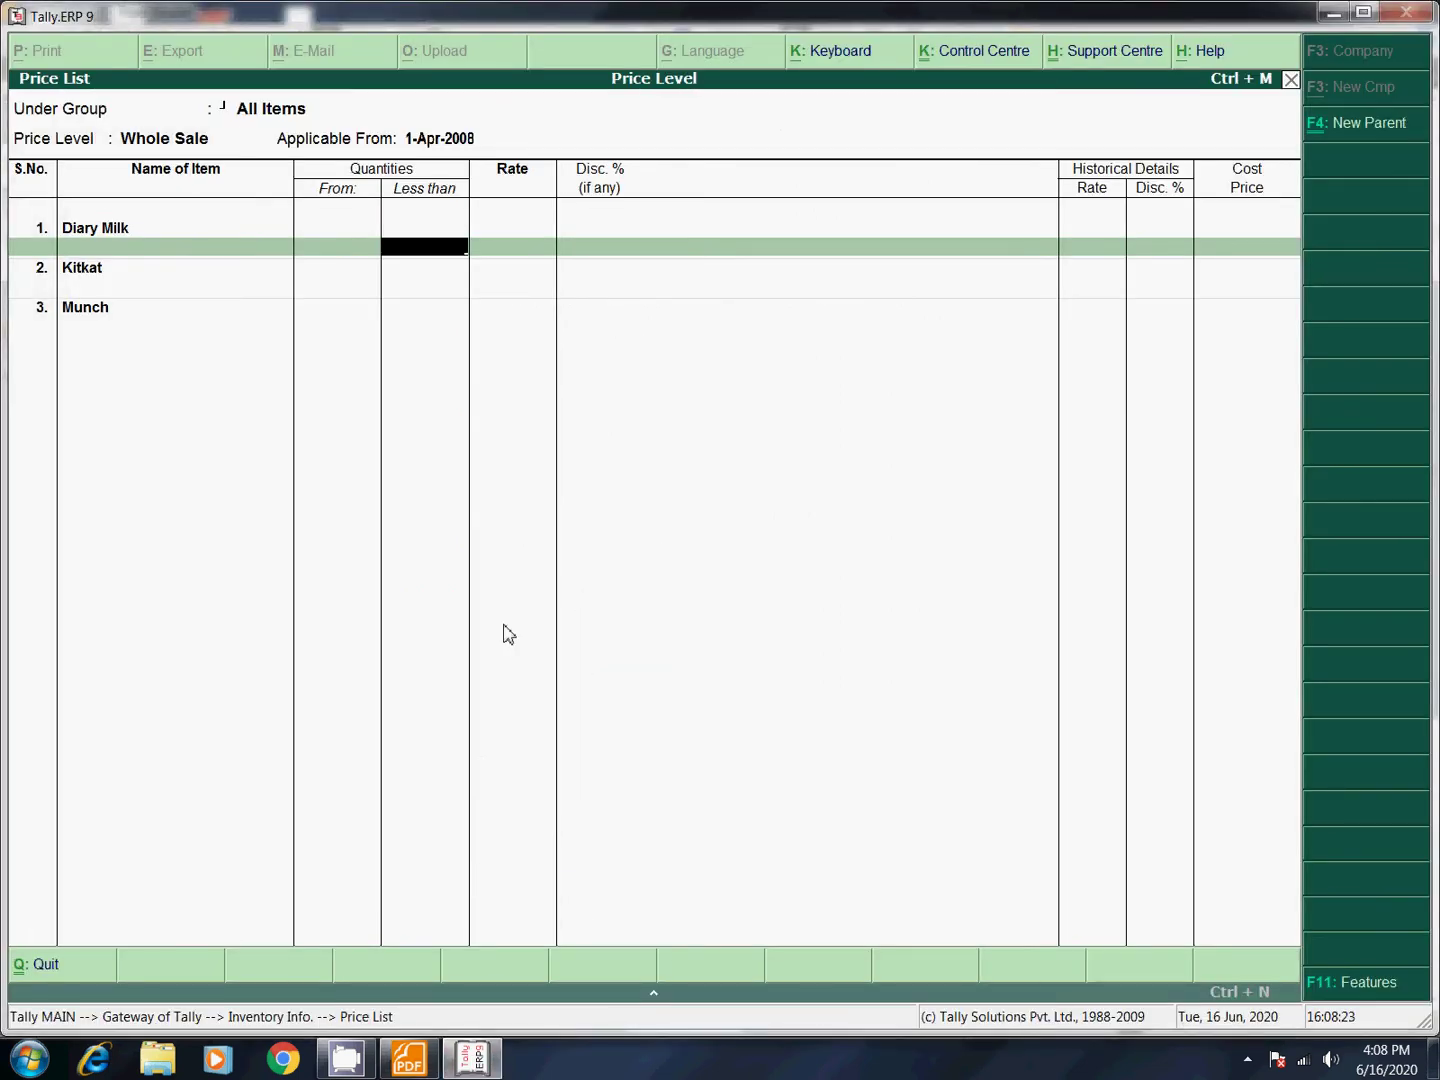
# Give Diary Milk a Whole Sale rate of 100, with 5% off for 10–30 nos.
pyautogui.press('Return')
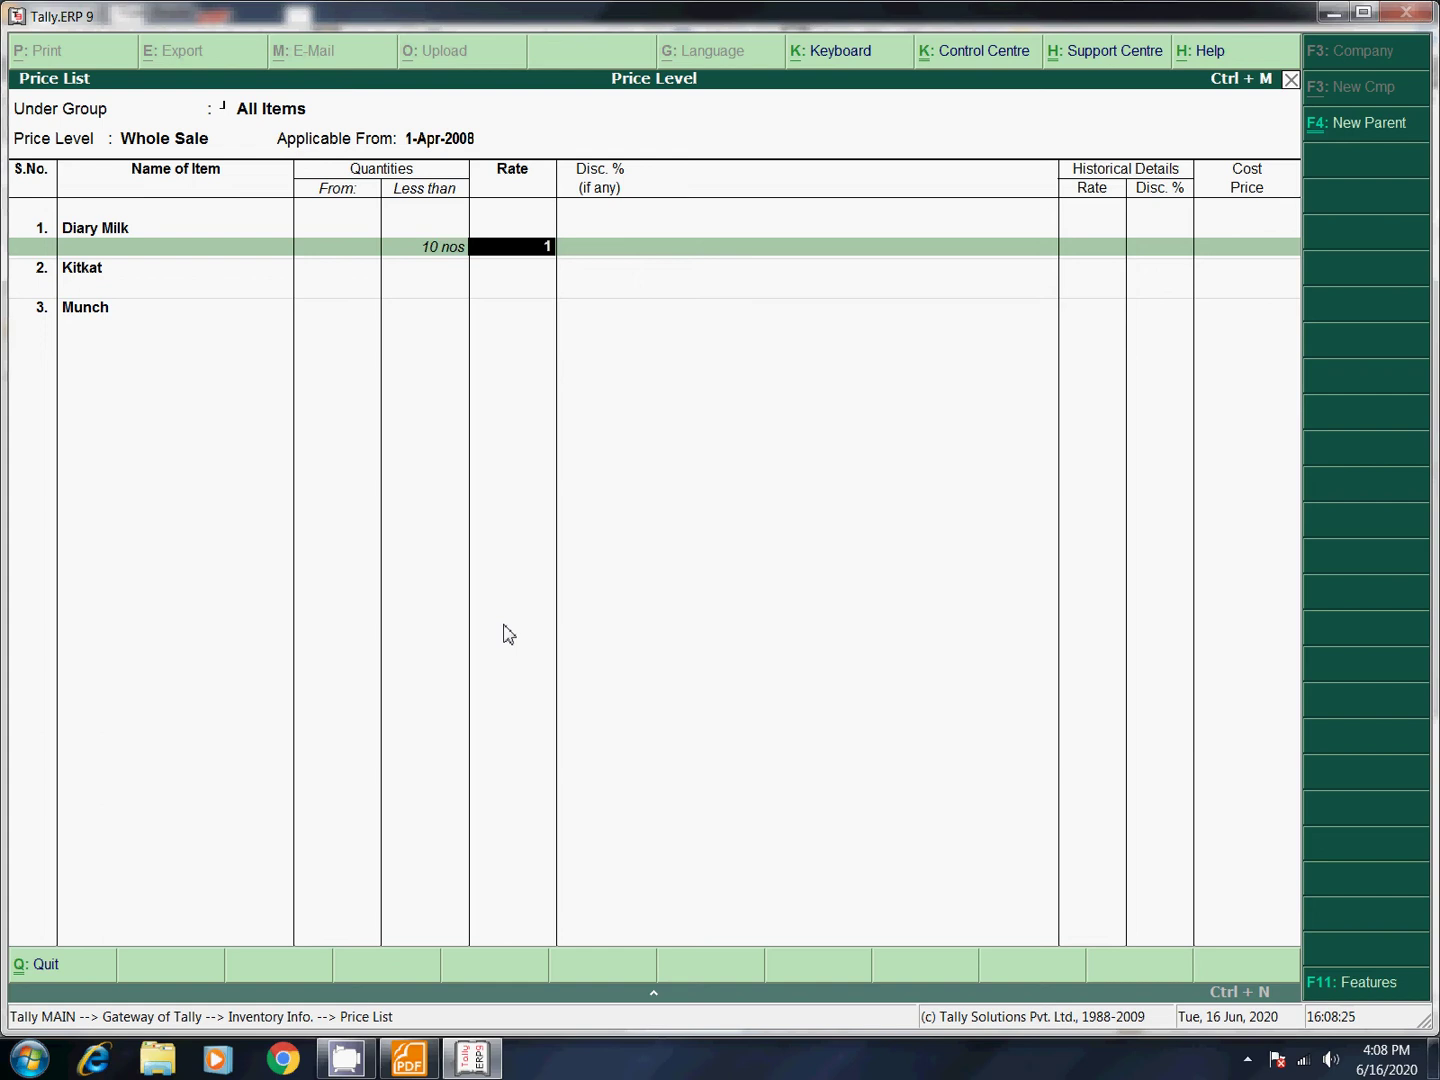
pyautogui.write('100')
pyautogui.press('Return')
pyautogui.press('Return')
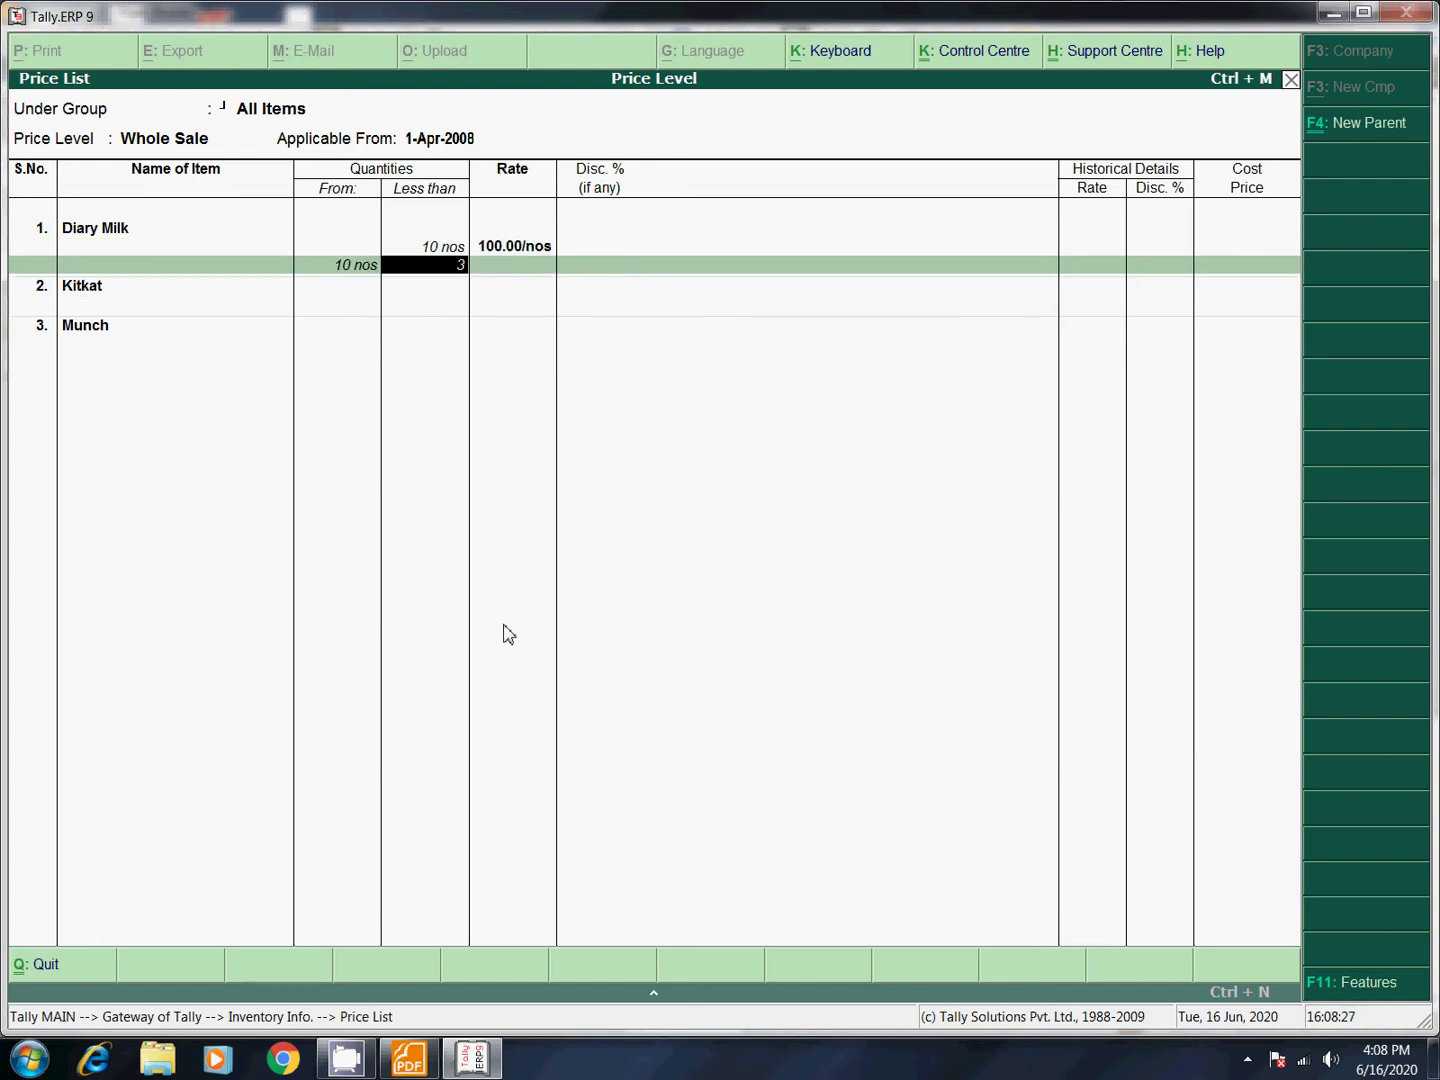
pyautogui.write('30')
pyautogui.press('Return')
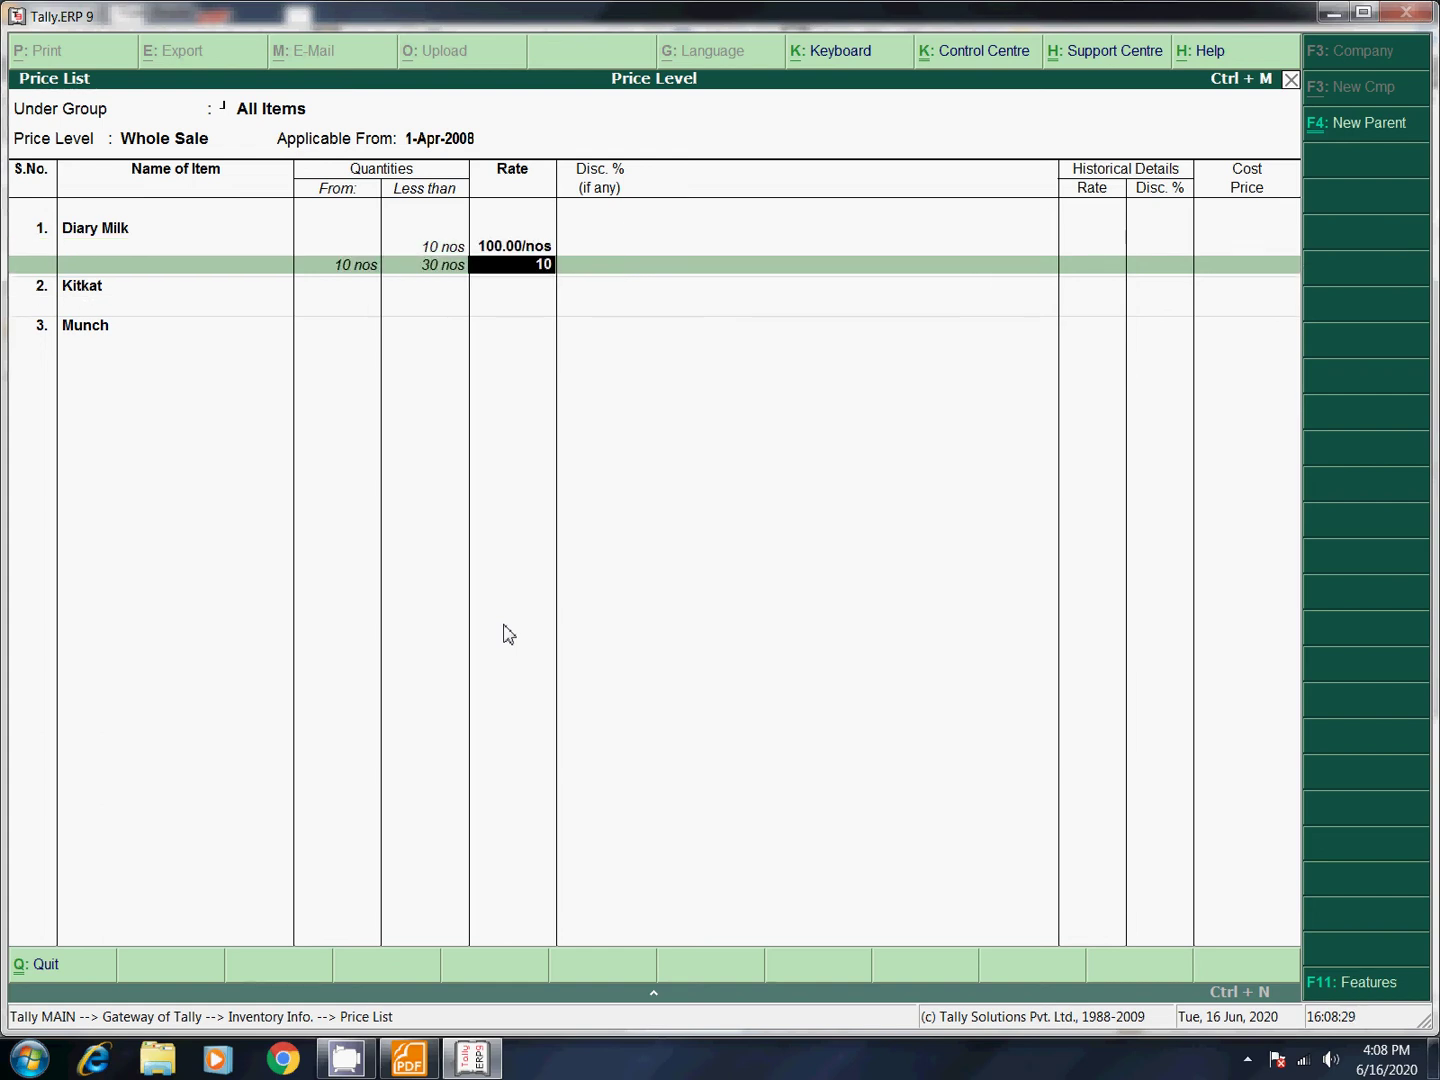
pyautogui.write('100')
pyautogui.press('Return')
pyautogui.write('5')
pyautogui.press('Return')
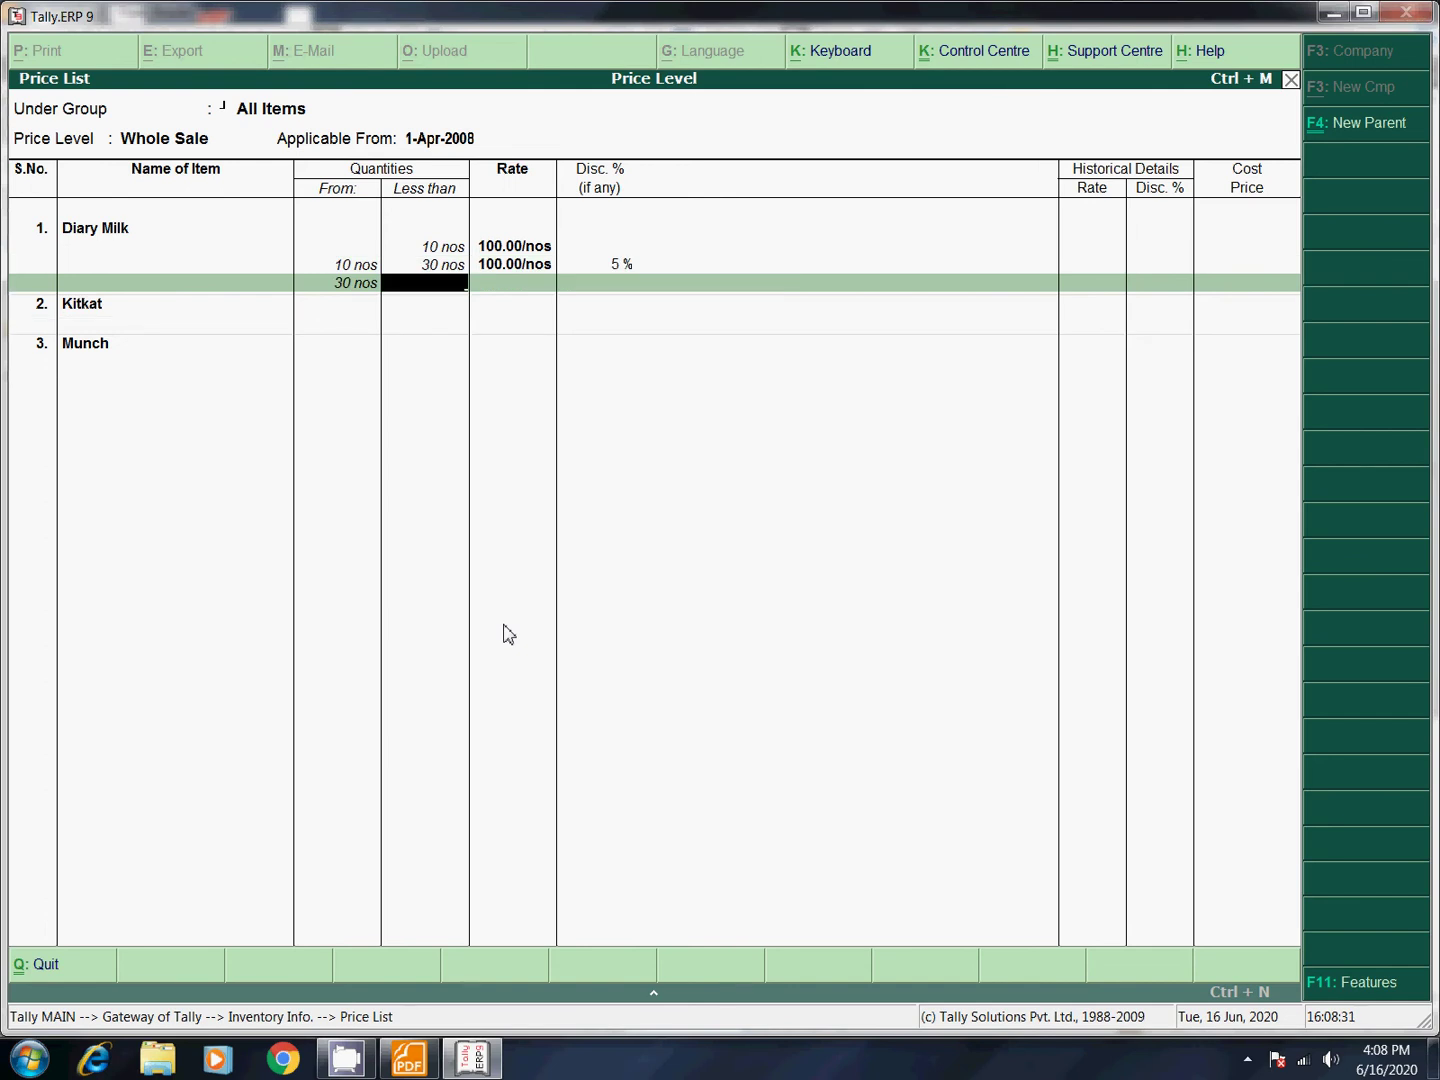
pyautogui.press('Return')
# Set Diary Milk's 30-nos-onward slab rate to 100 and bring up the price list PDF.
pyautogui.write('10')
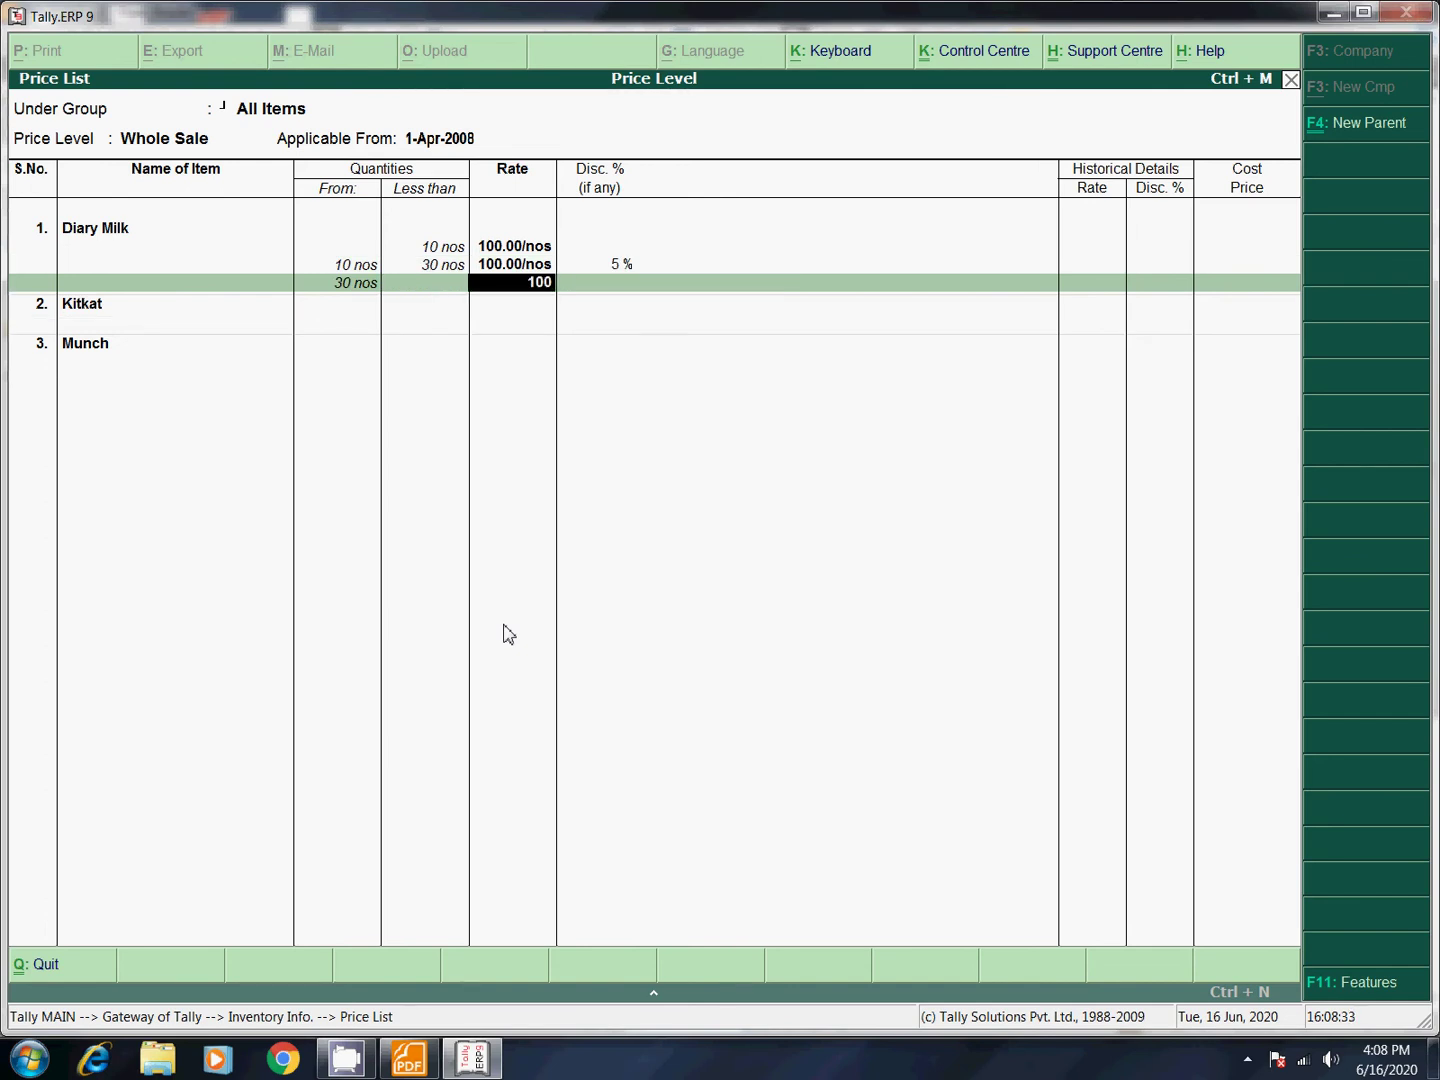
pyautogui.write('0')
pyautogui.press('Return')
pyautogui.press('Return')
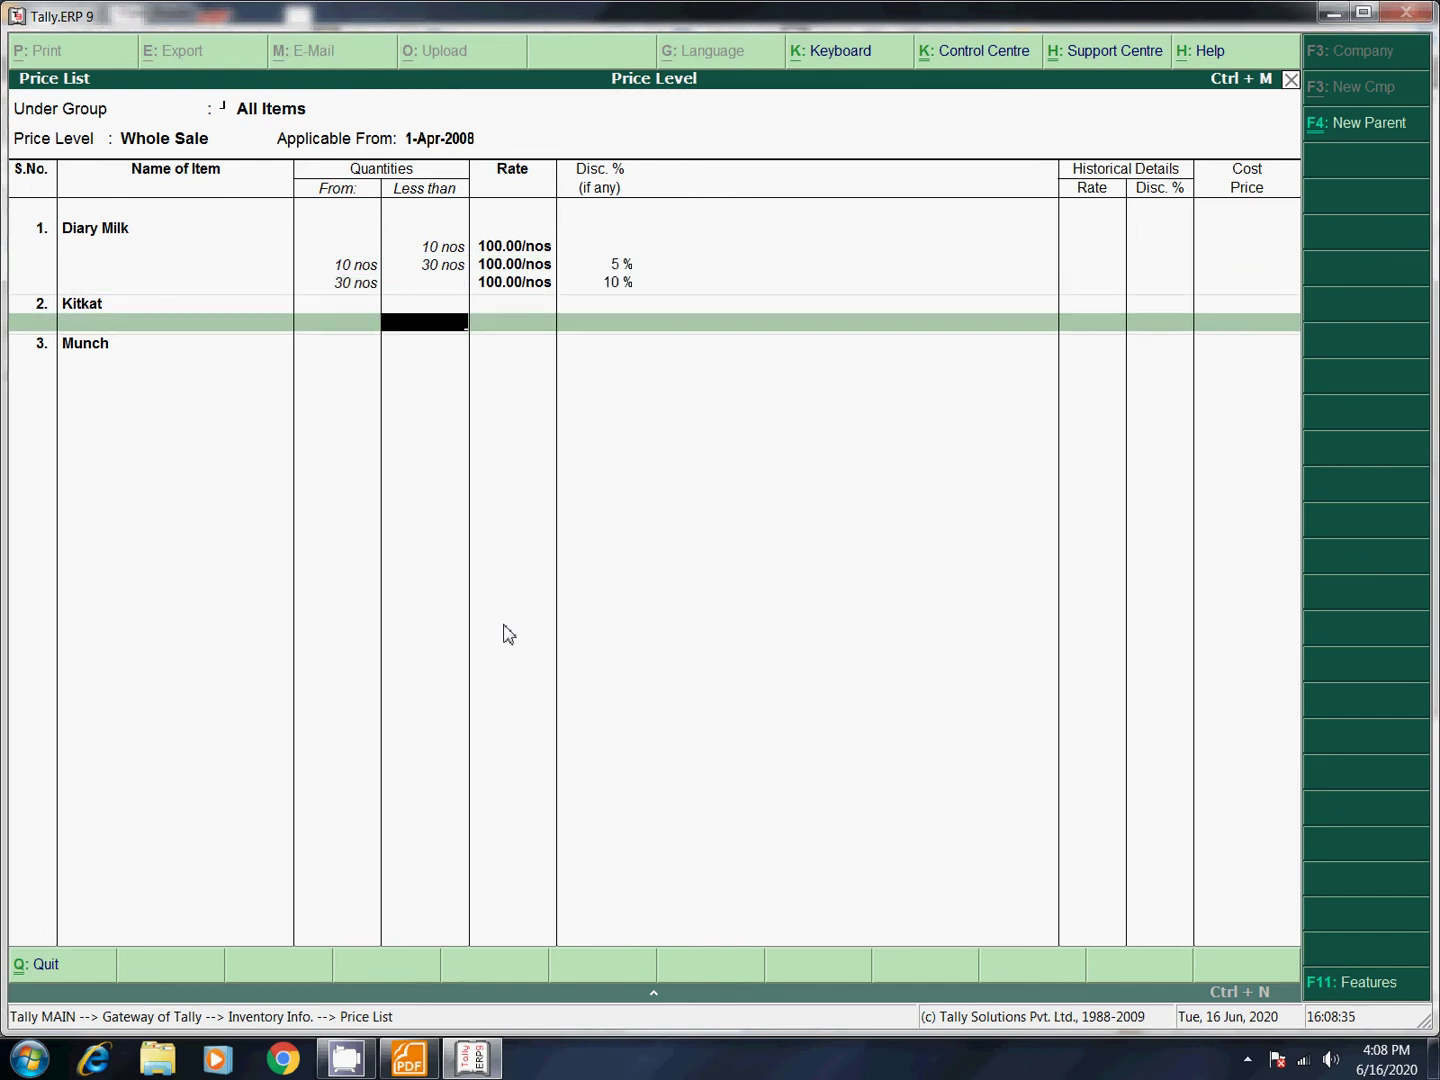
pyautogui.hotkey('alt', 'Tab')
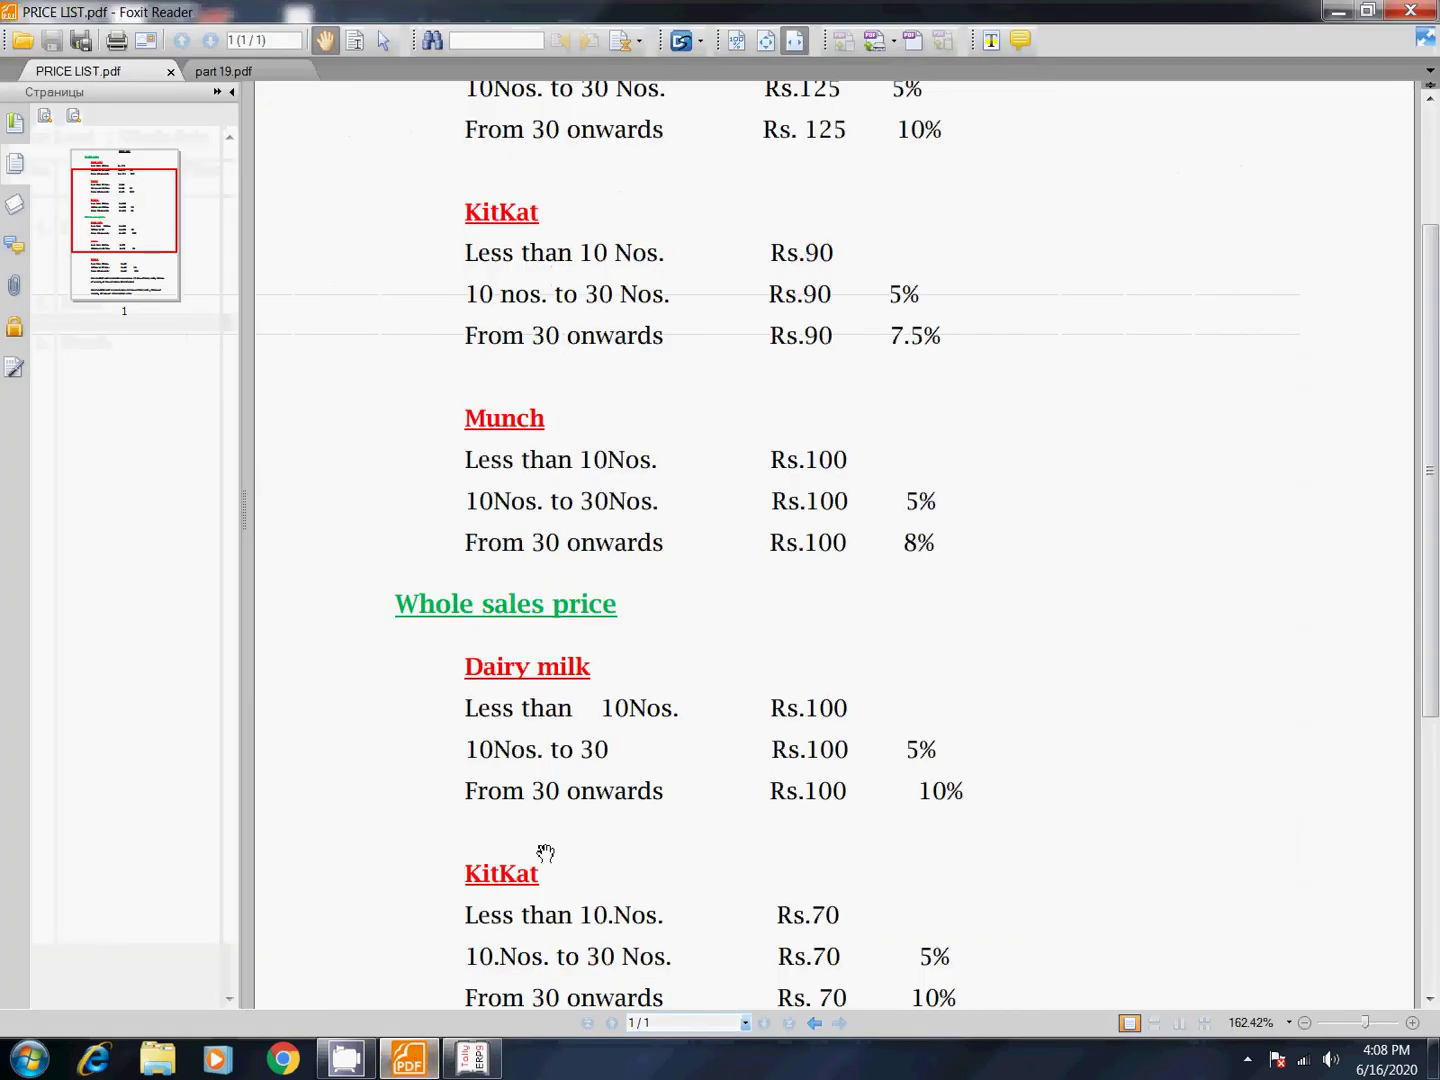
# Scroll the price list PDF to KitKat's wholesale rates (Rs.70, 5%, 10%), then return to Tally.
pyautogui.scroll(-3, 545, 852)
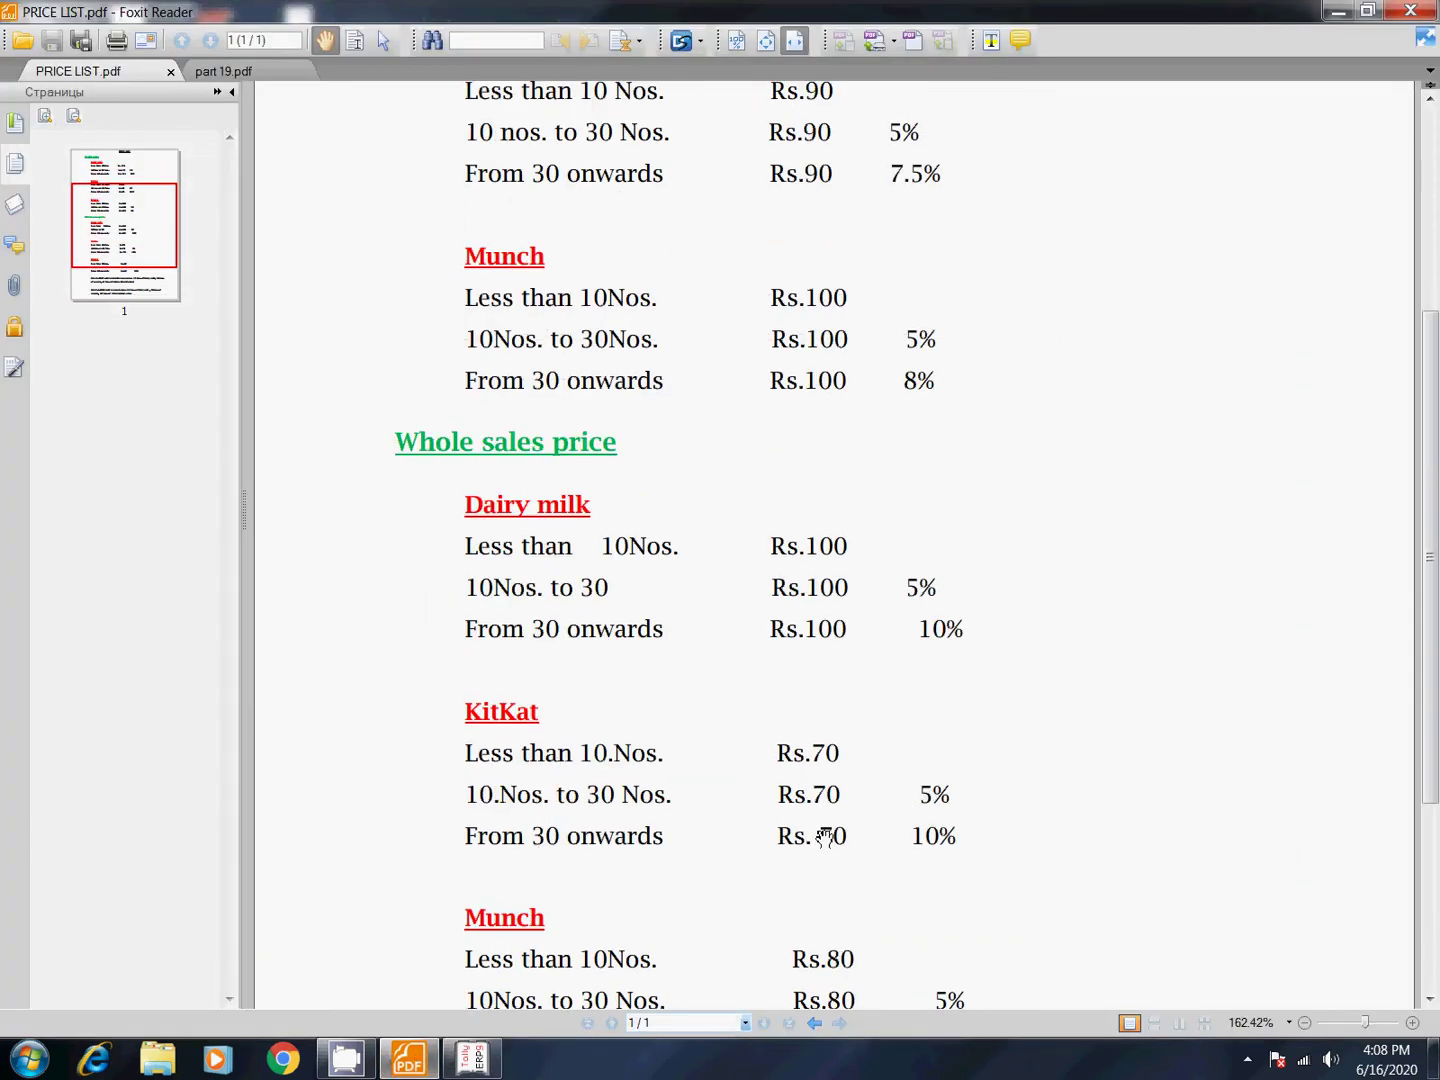
pyautogui.scroll(-2, 870, 840)
pyautogui.click(476, 1058)
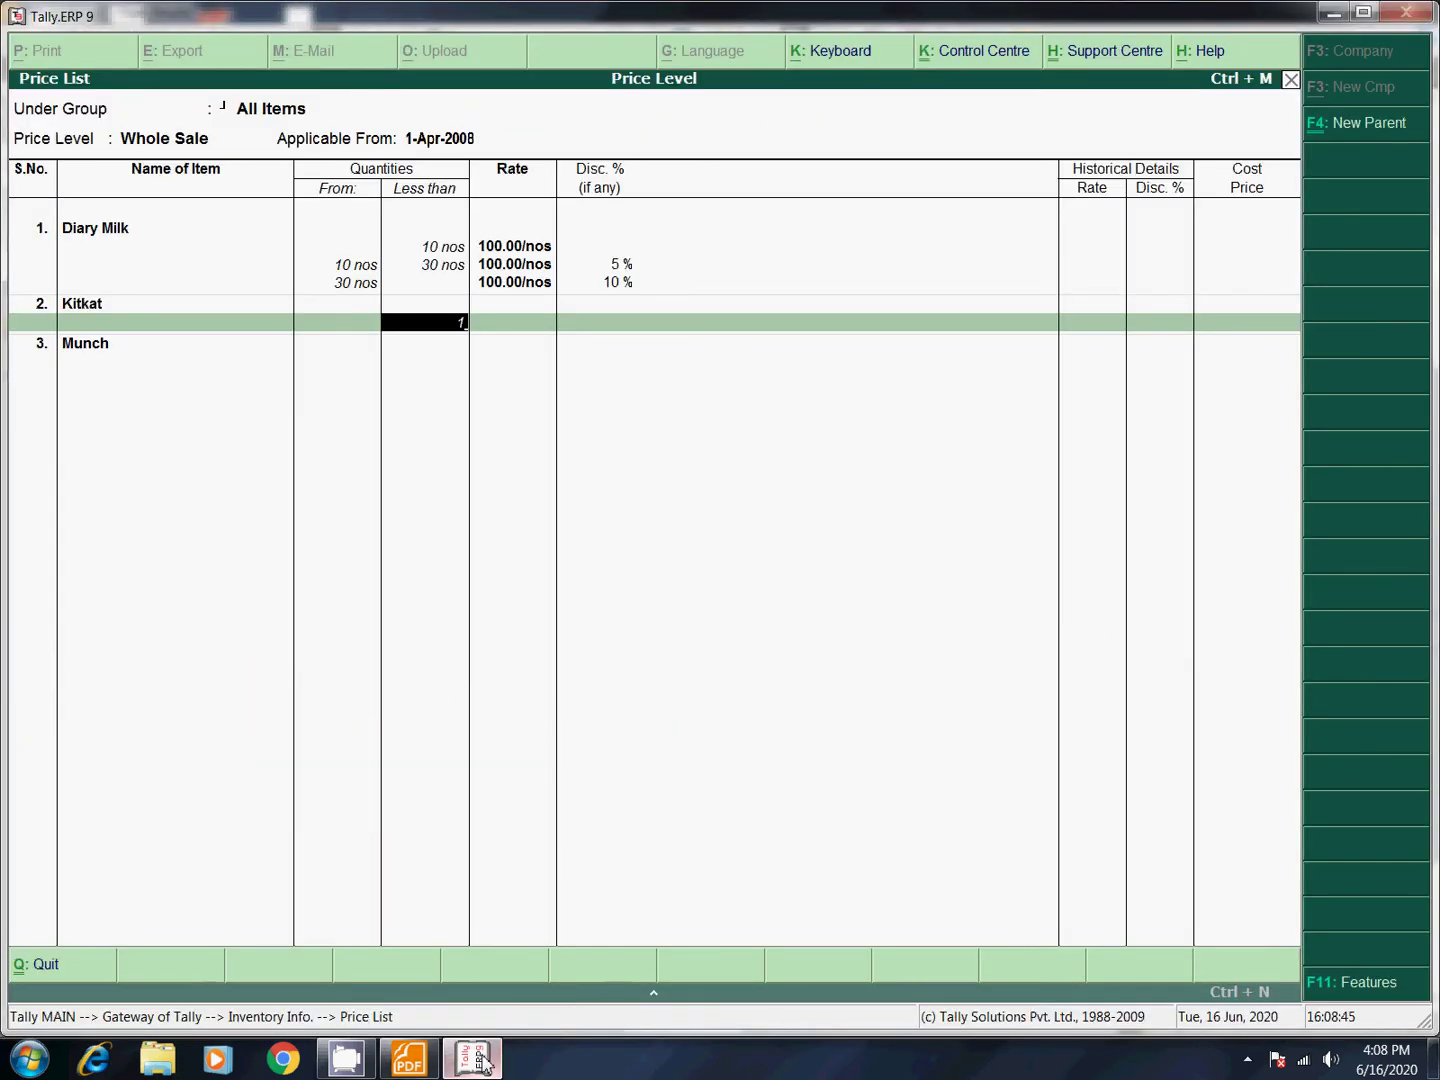
# Enter Kitkat's Whole Sale slabs: under 10 nos at 70, 10–30 nos at 70 less 5%, 30+ at 70.
pyautogui.press('Return')
pyautogui.write('70')
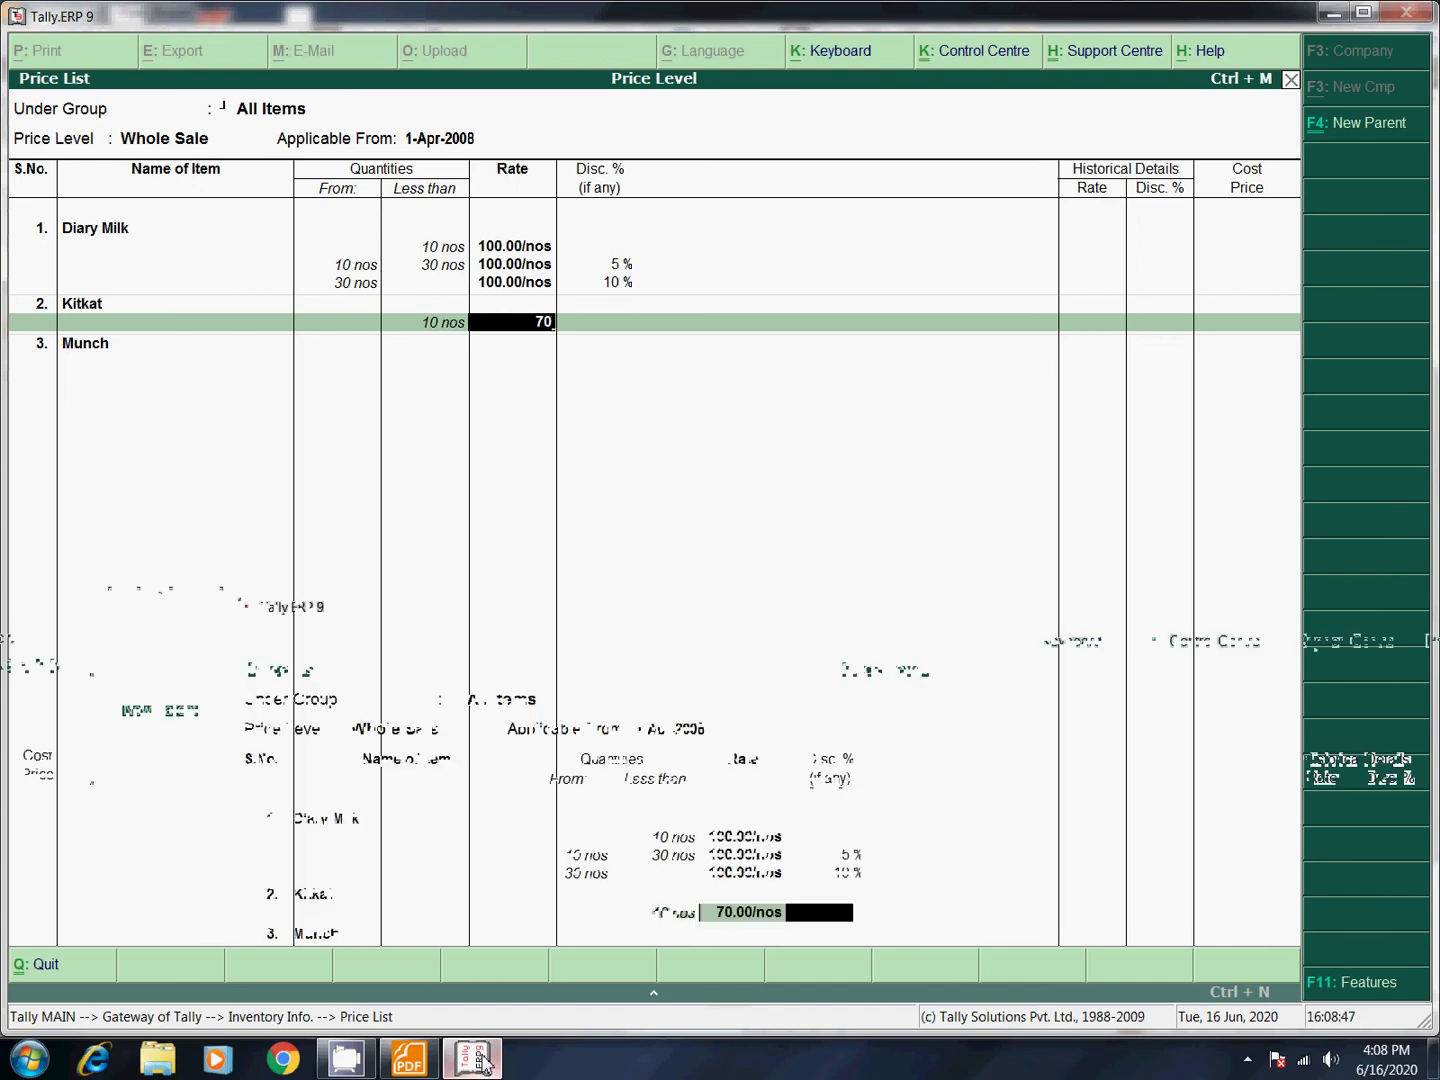
pyautogui.press('Return')
pyautogui.press('Return')
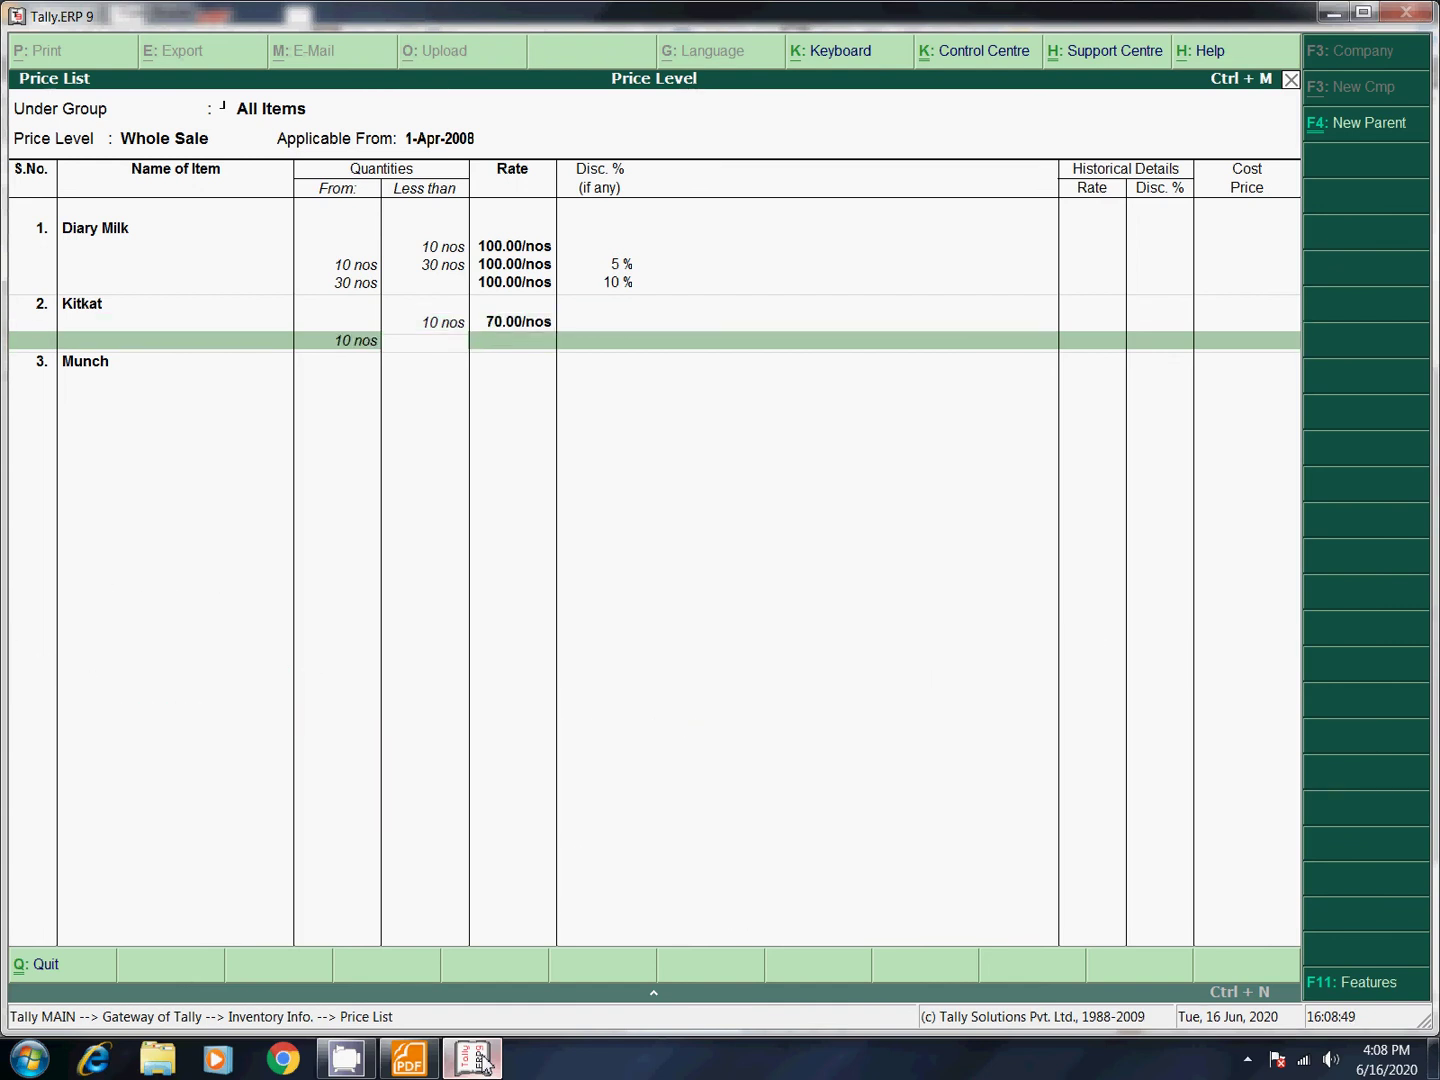
pyautogui.press('Return')
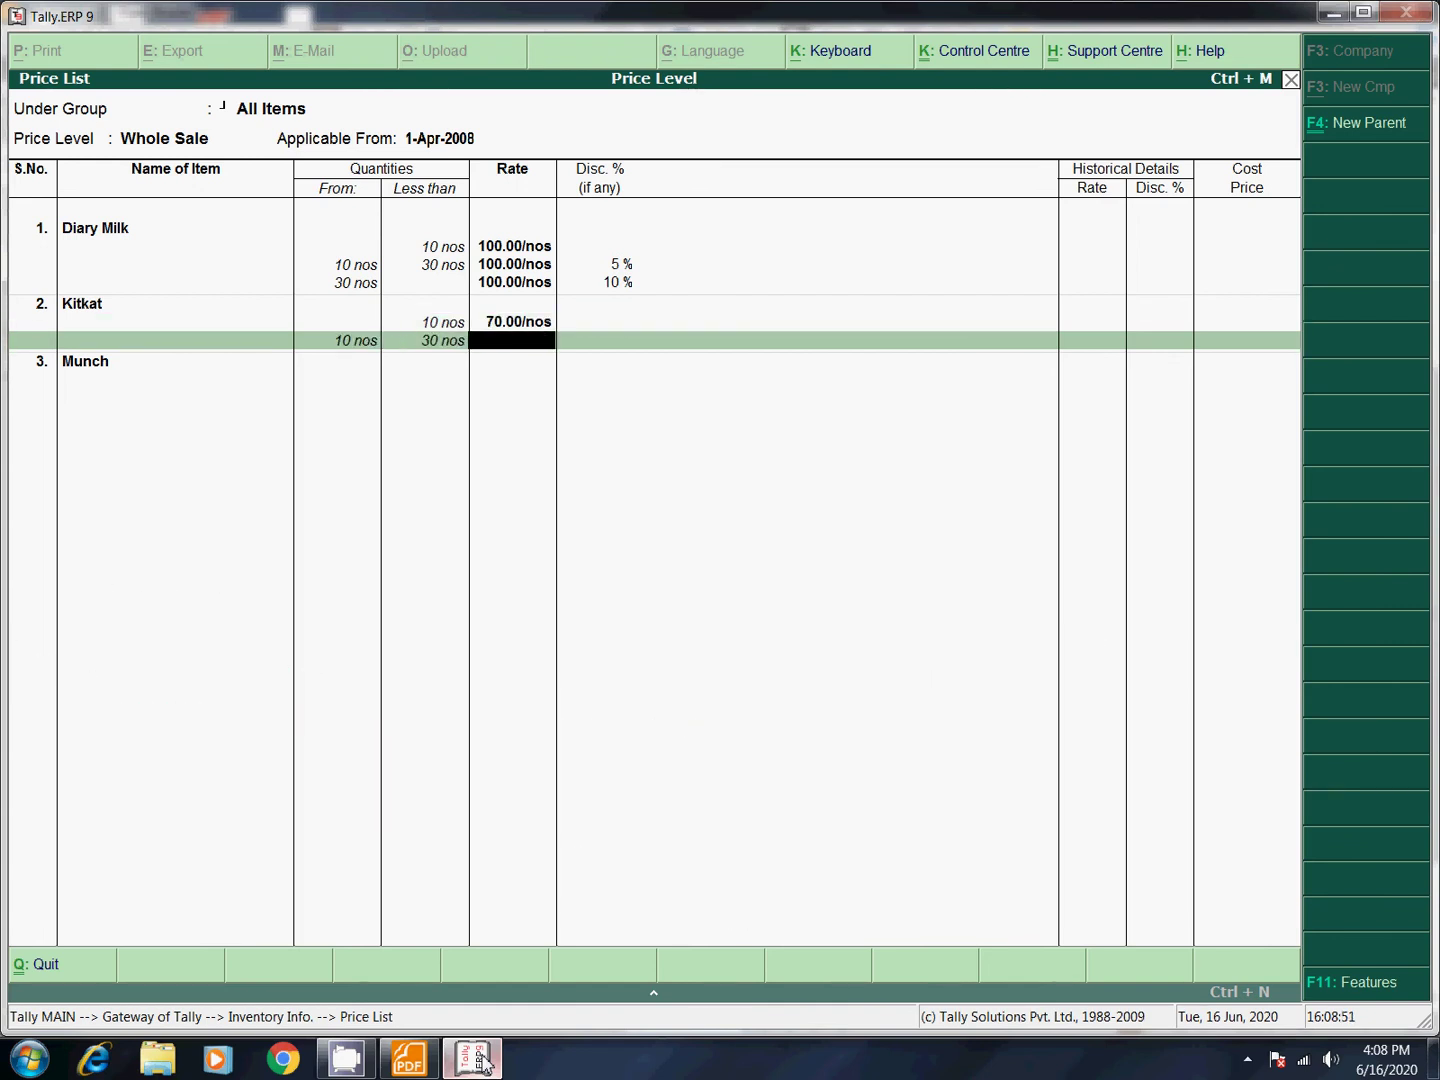
pyautogui.write('70')
pyautogui.press('Return')
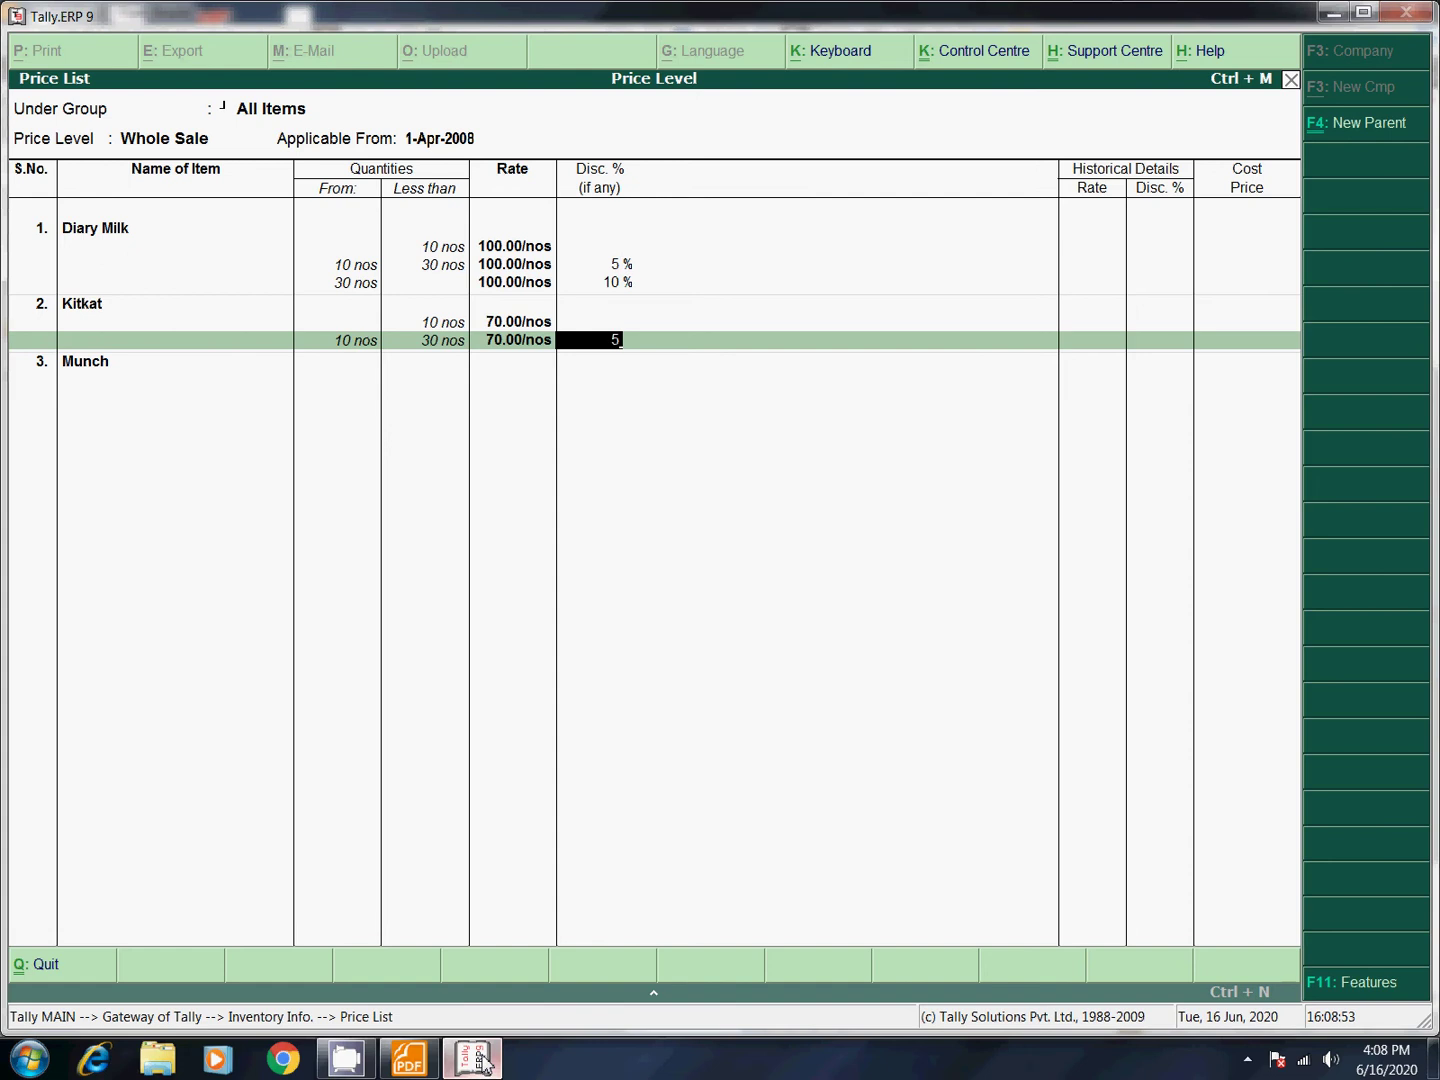
pyautogui.press('Return')
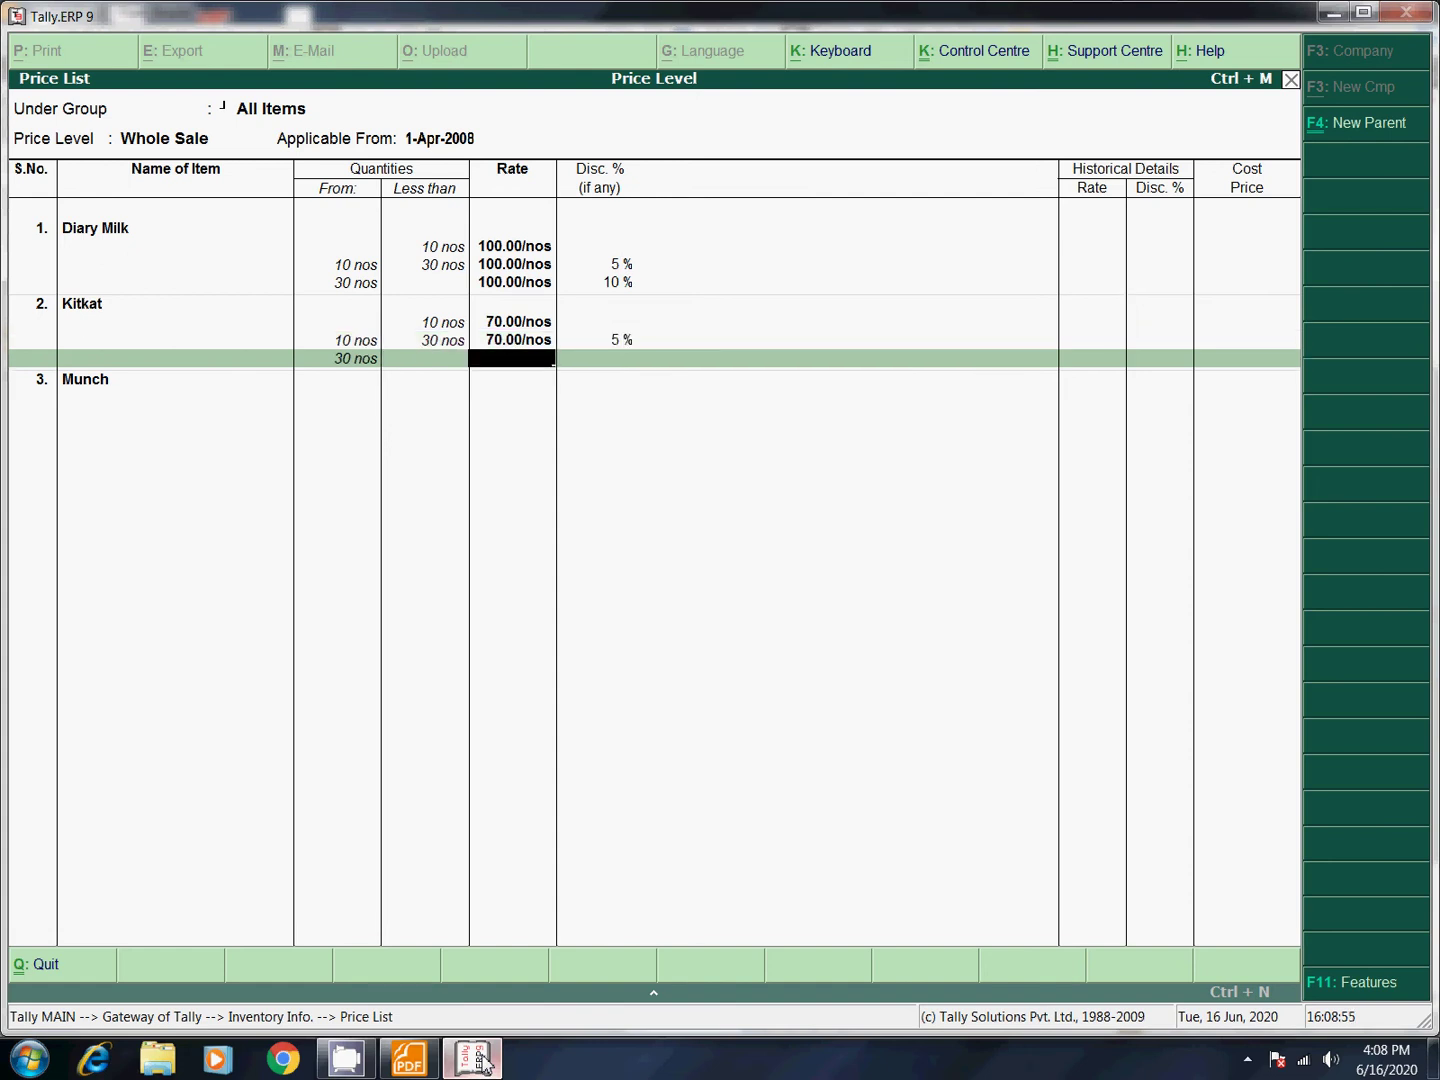
pyautogui.press('Return')
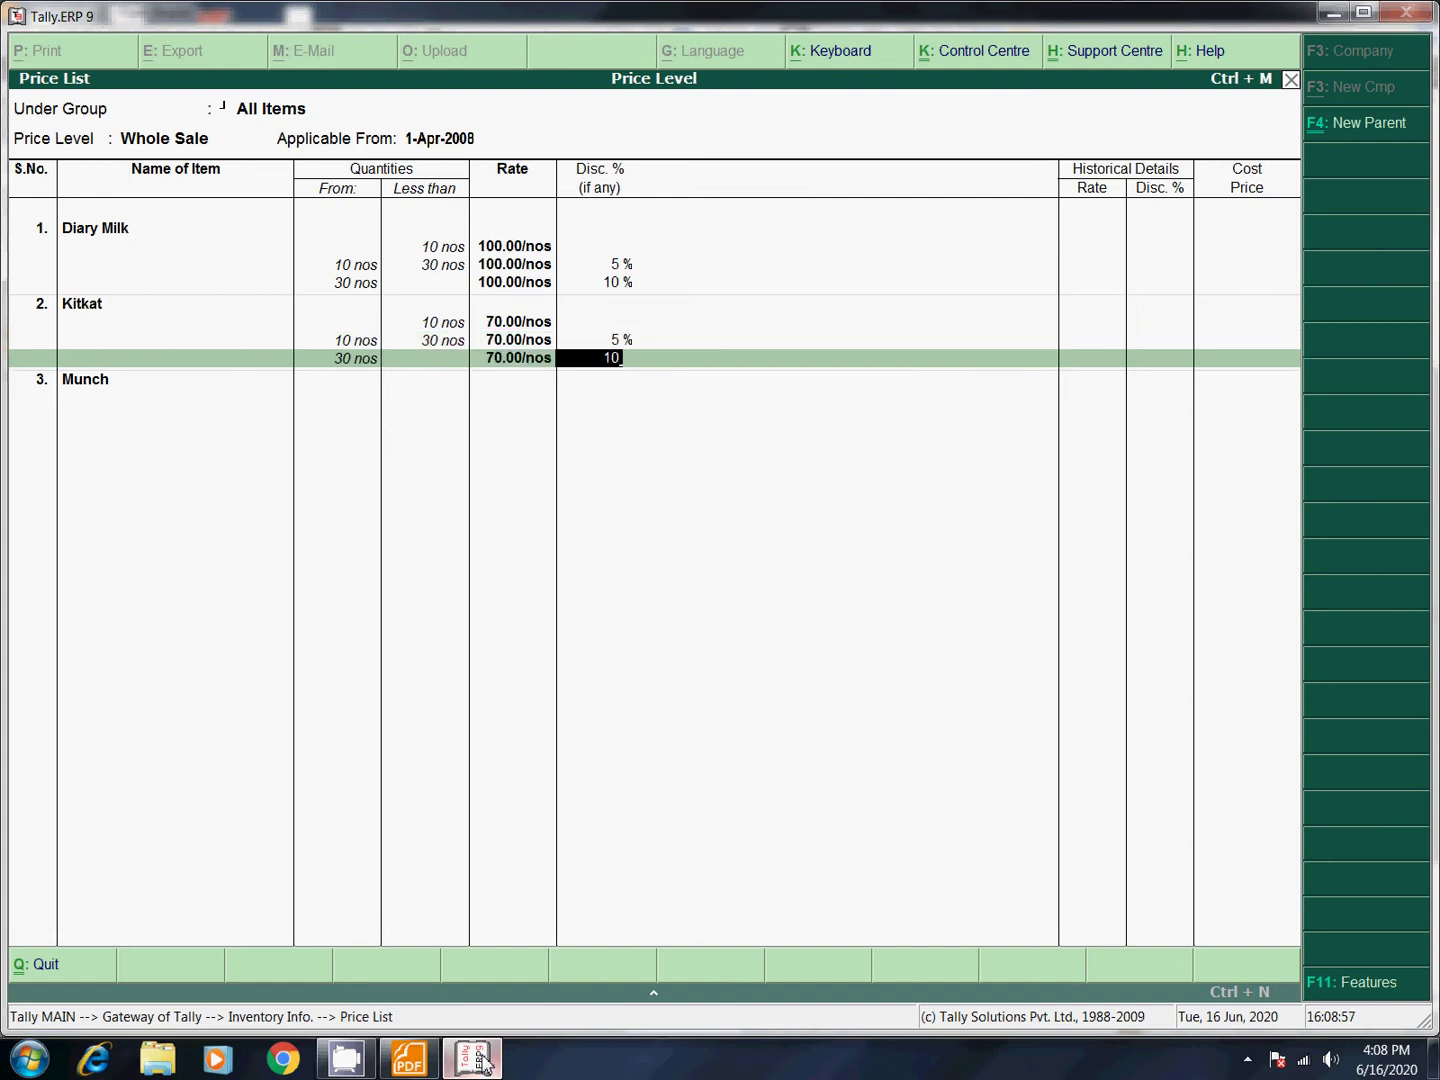
pyautogui.press('Return')
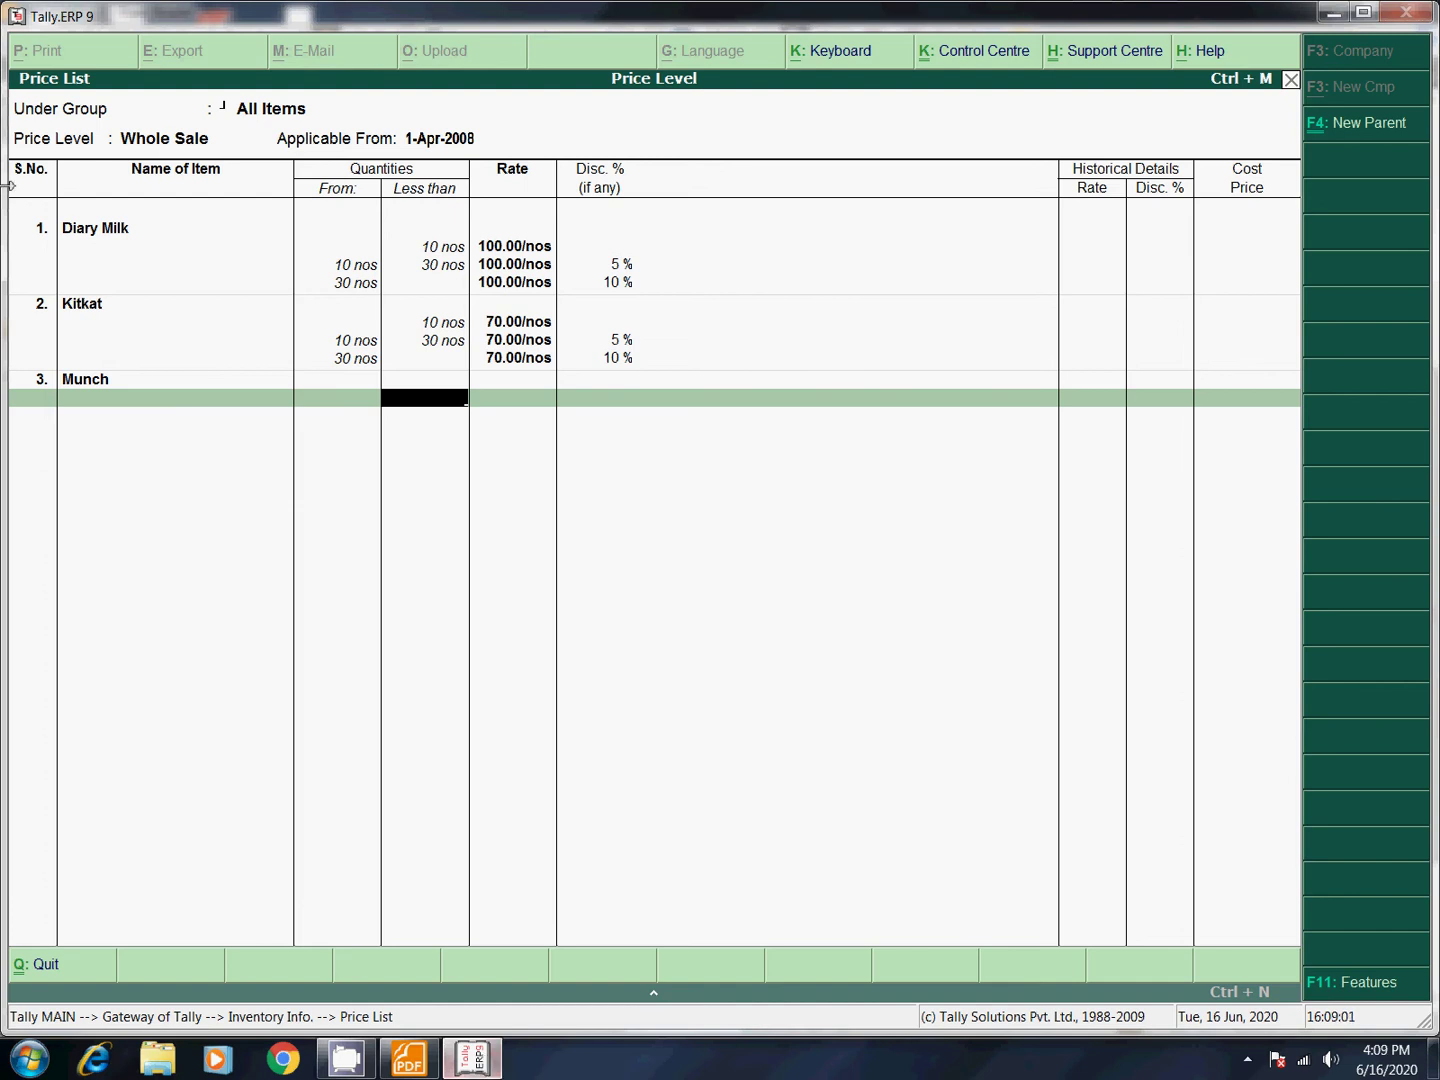
# Check Munch's wholesale rates (Rs.80, 5%, 10%) in the price list PDF and return to Tally.
pyautogui.click(414, 1058)
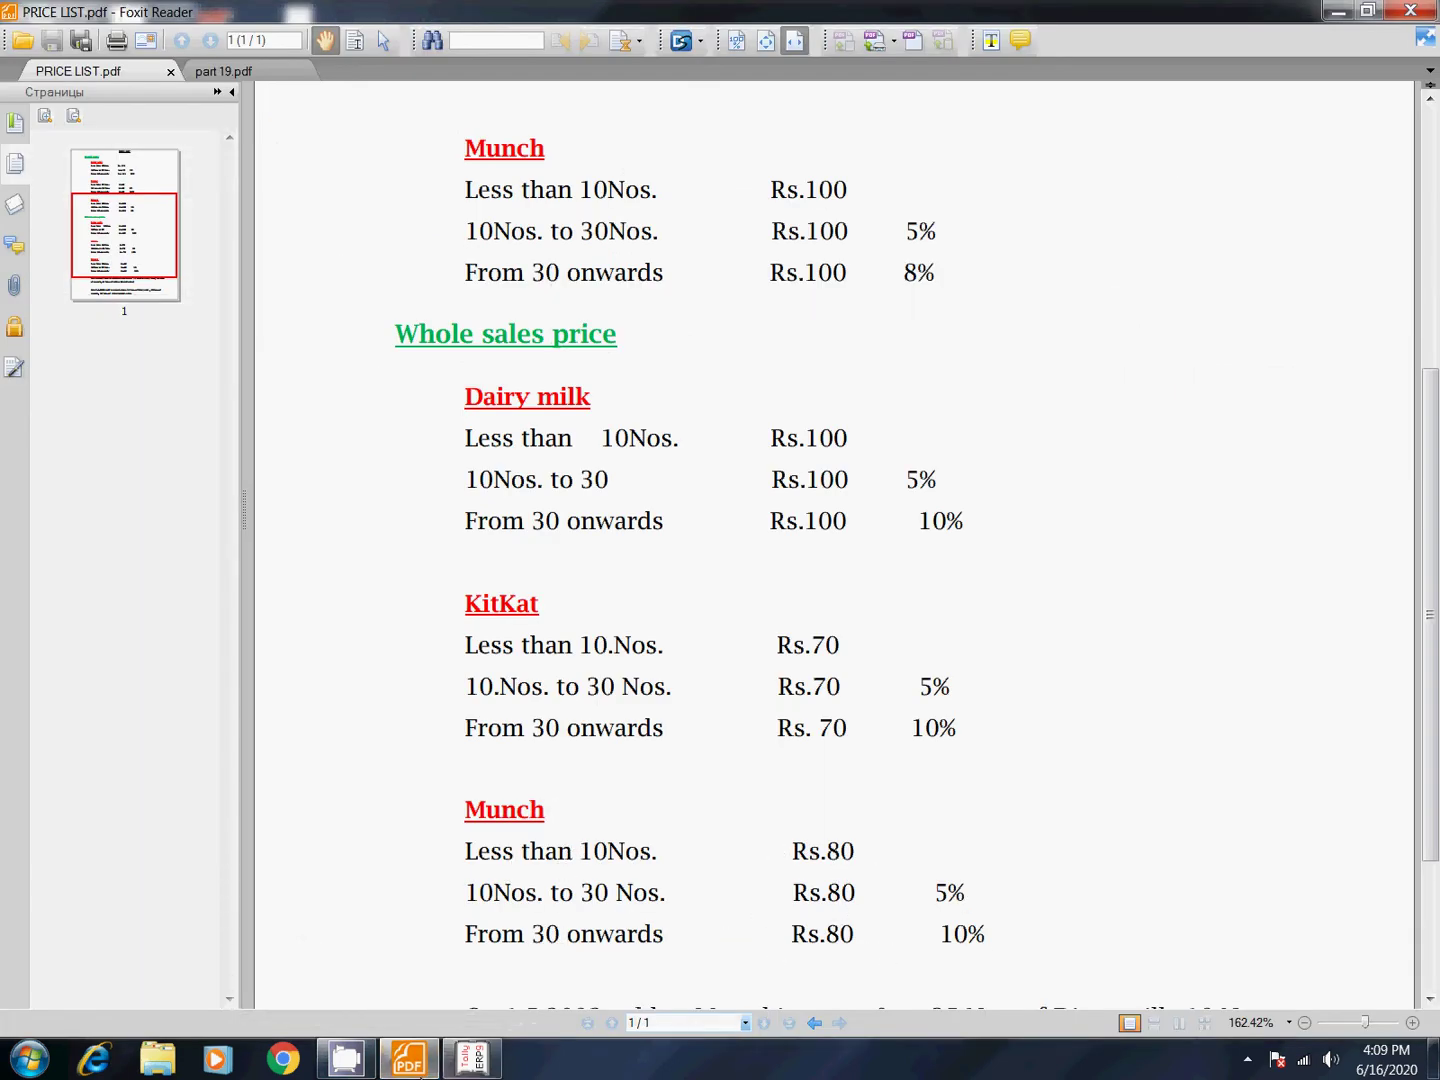
pyautogui.click(472, 1058)
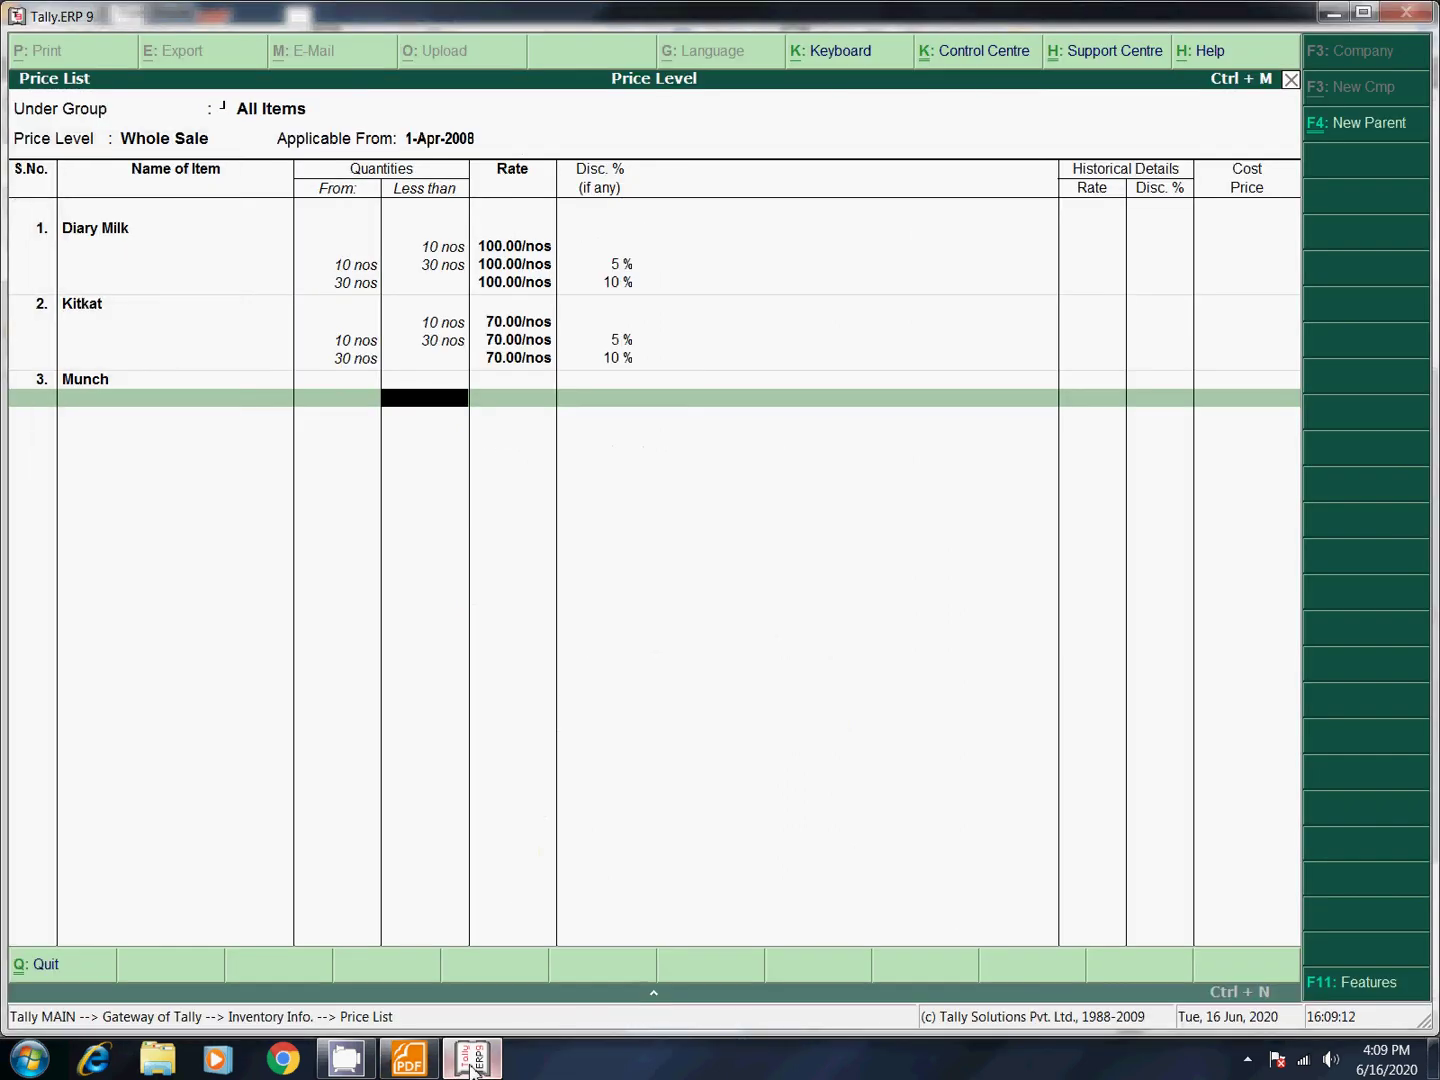
# Give Munch rate 80 under 10 nos, 80 less 5% for 10–30, 80 less 10% from 30, and accept.
pyautogui.write('0')
pyautogui.press('Return')
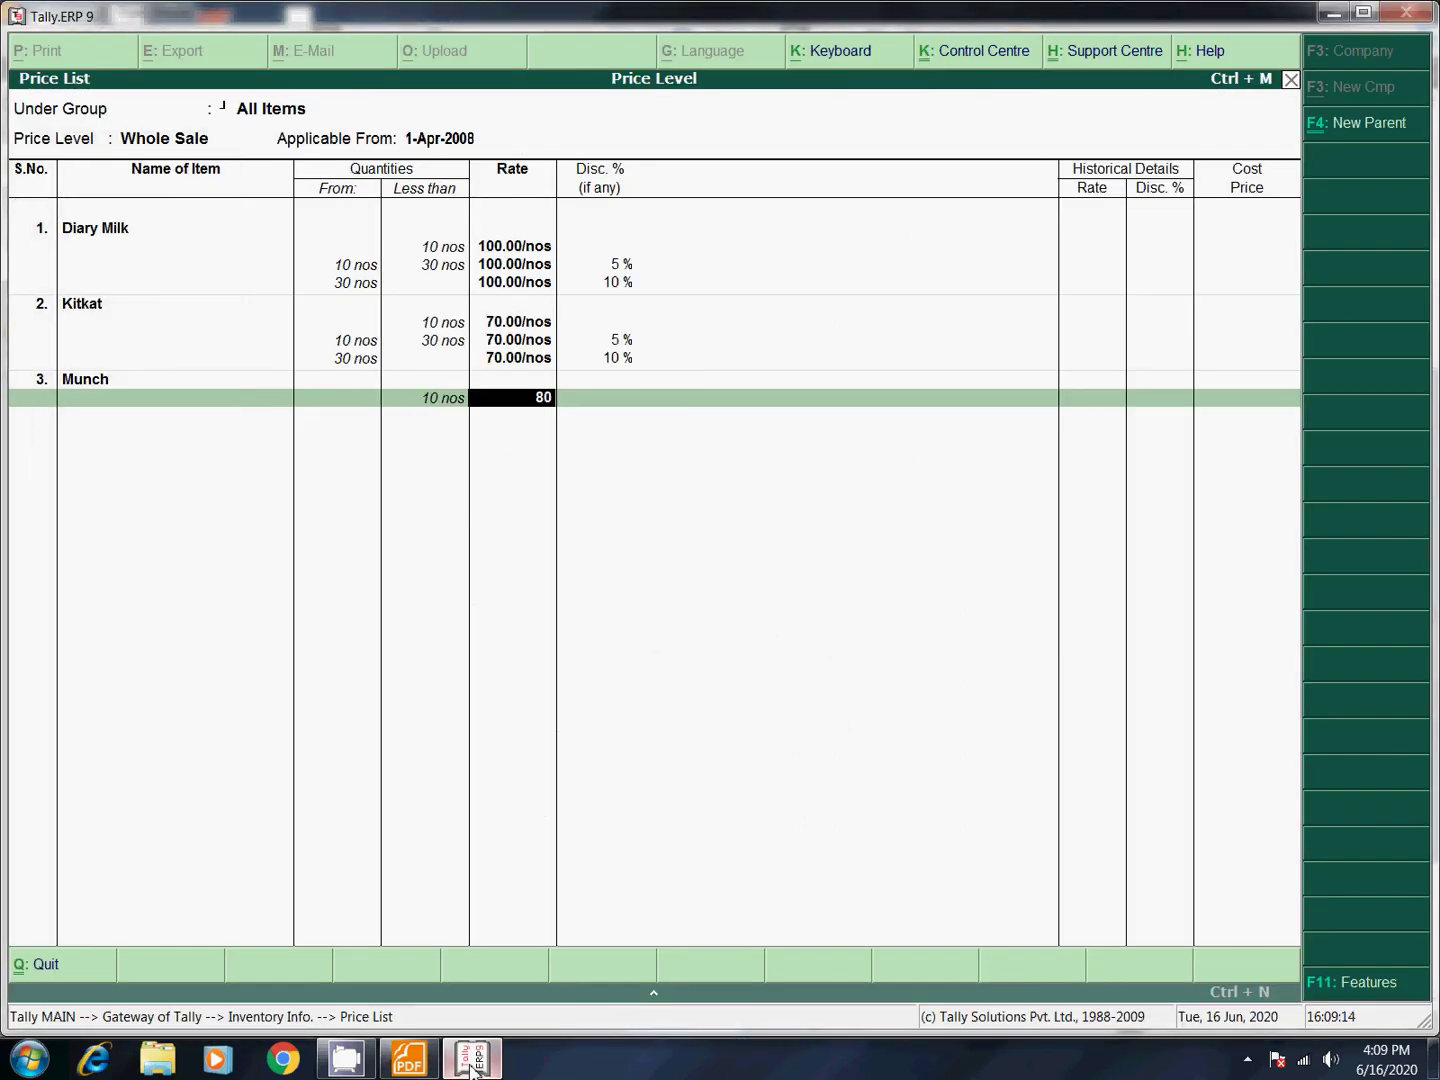
pyautogui.press('Return')
pyautogui.press('Return')
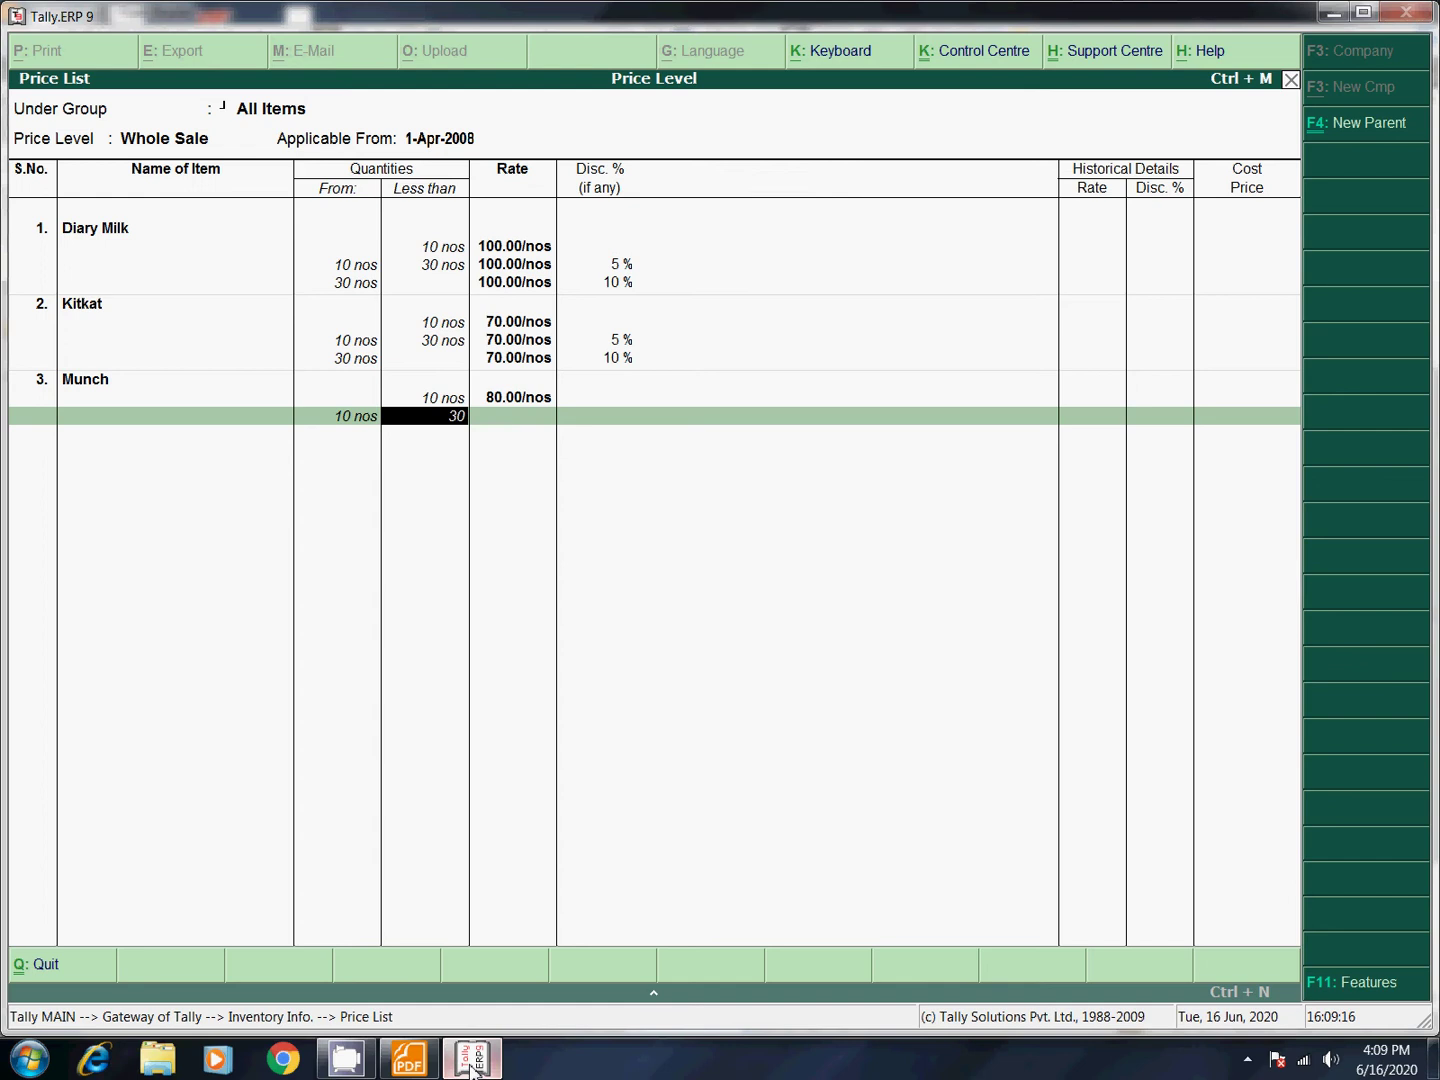
pyautogui.press('Return')
pyautogui.write('80')
pyautogui.press('Return')
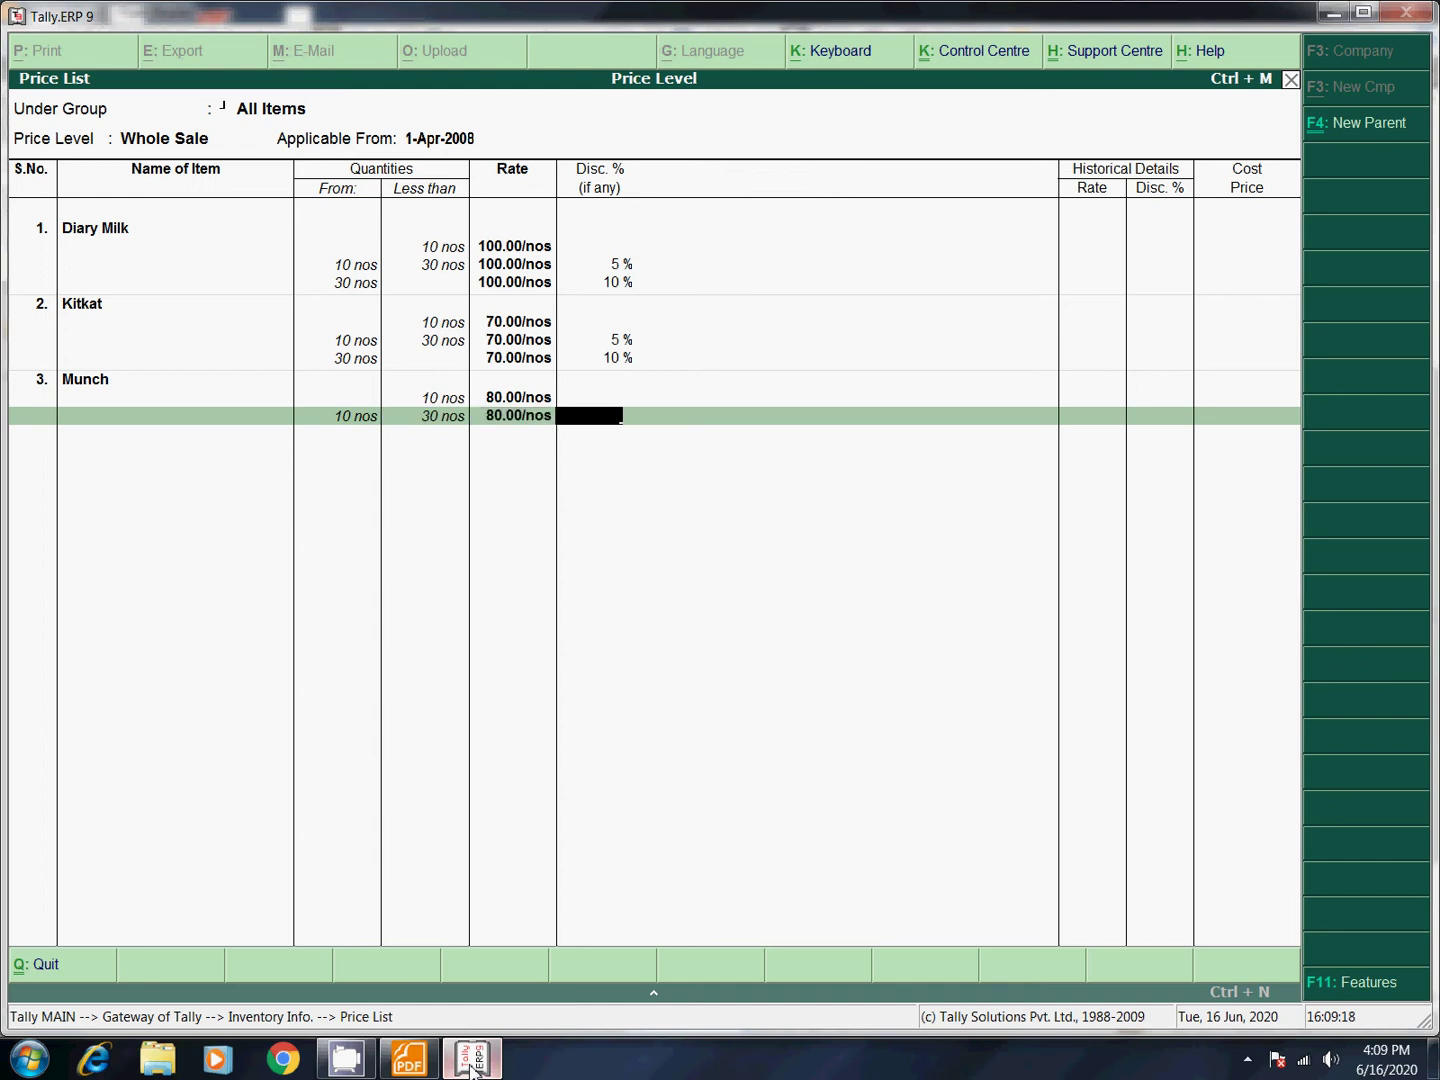
pyautogui.write('5')
pyautogui.press('Return')
pyautogui.press('Return')
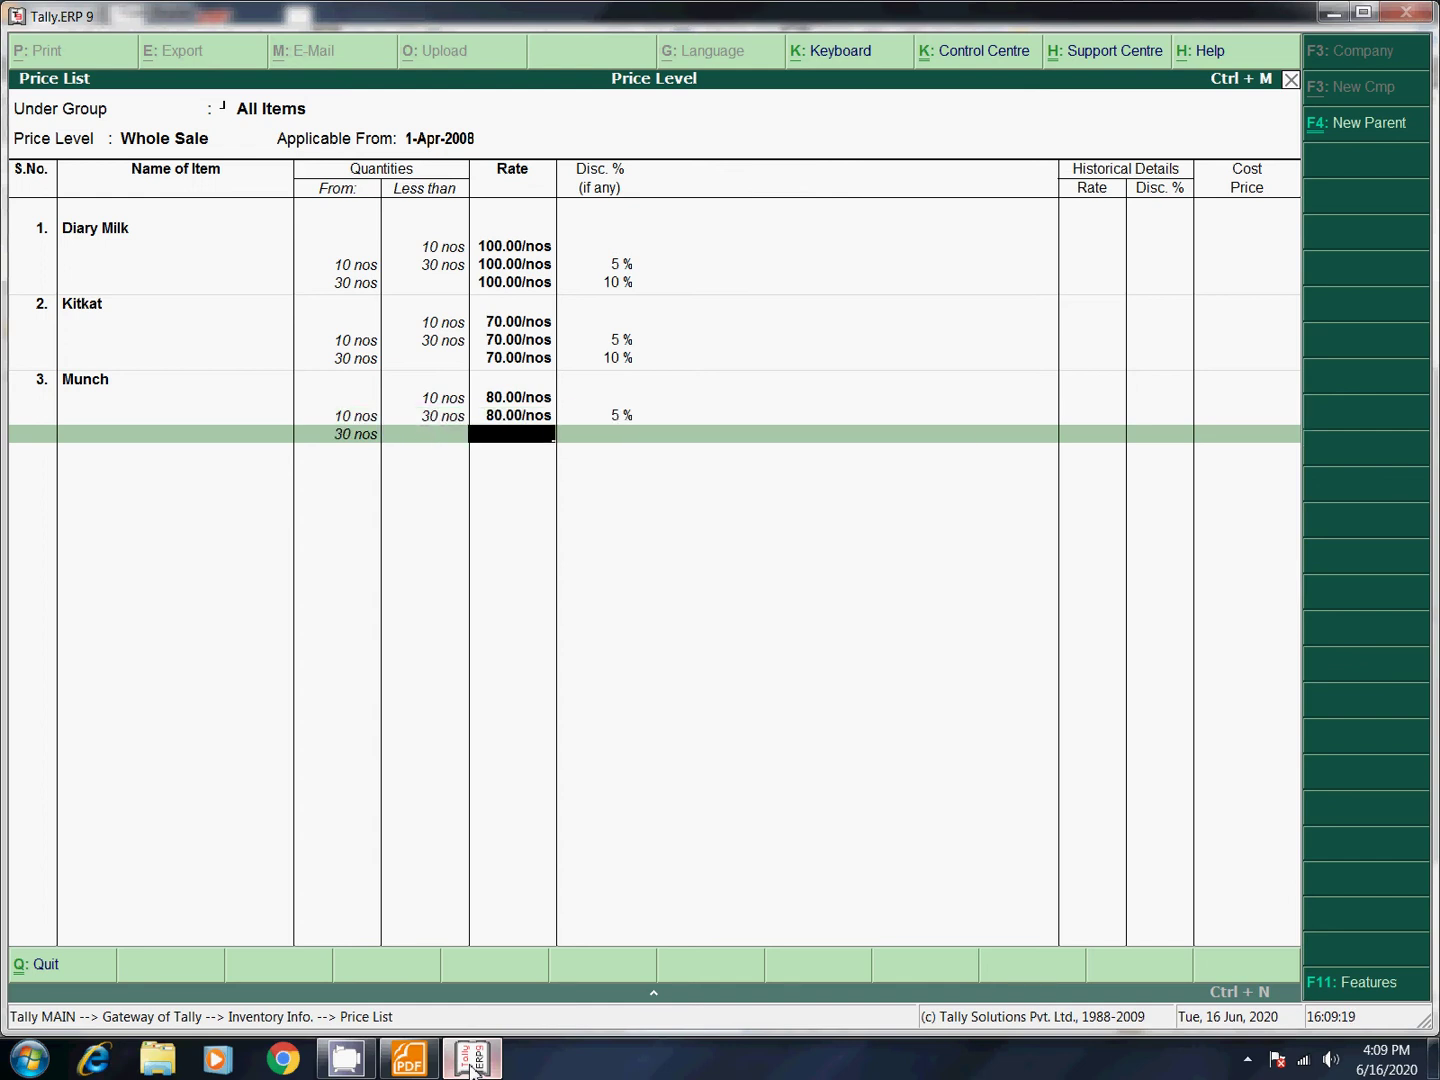
pyautogui.write('80')
pyautogui.press('Return')
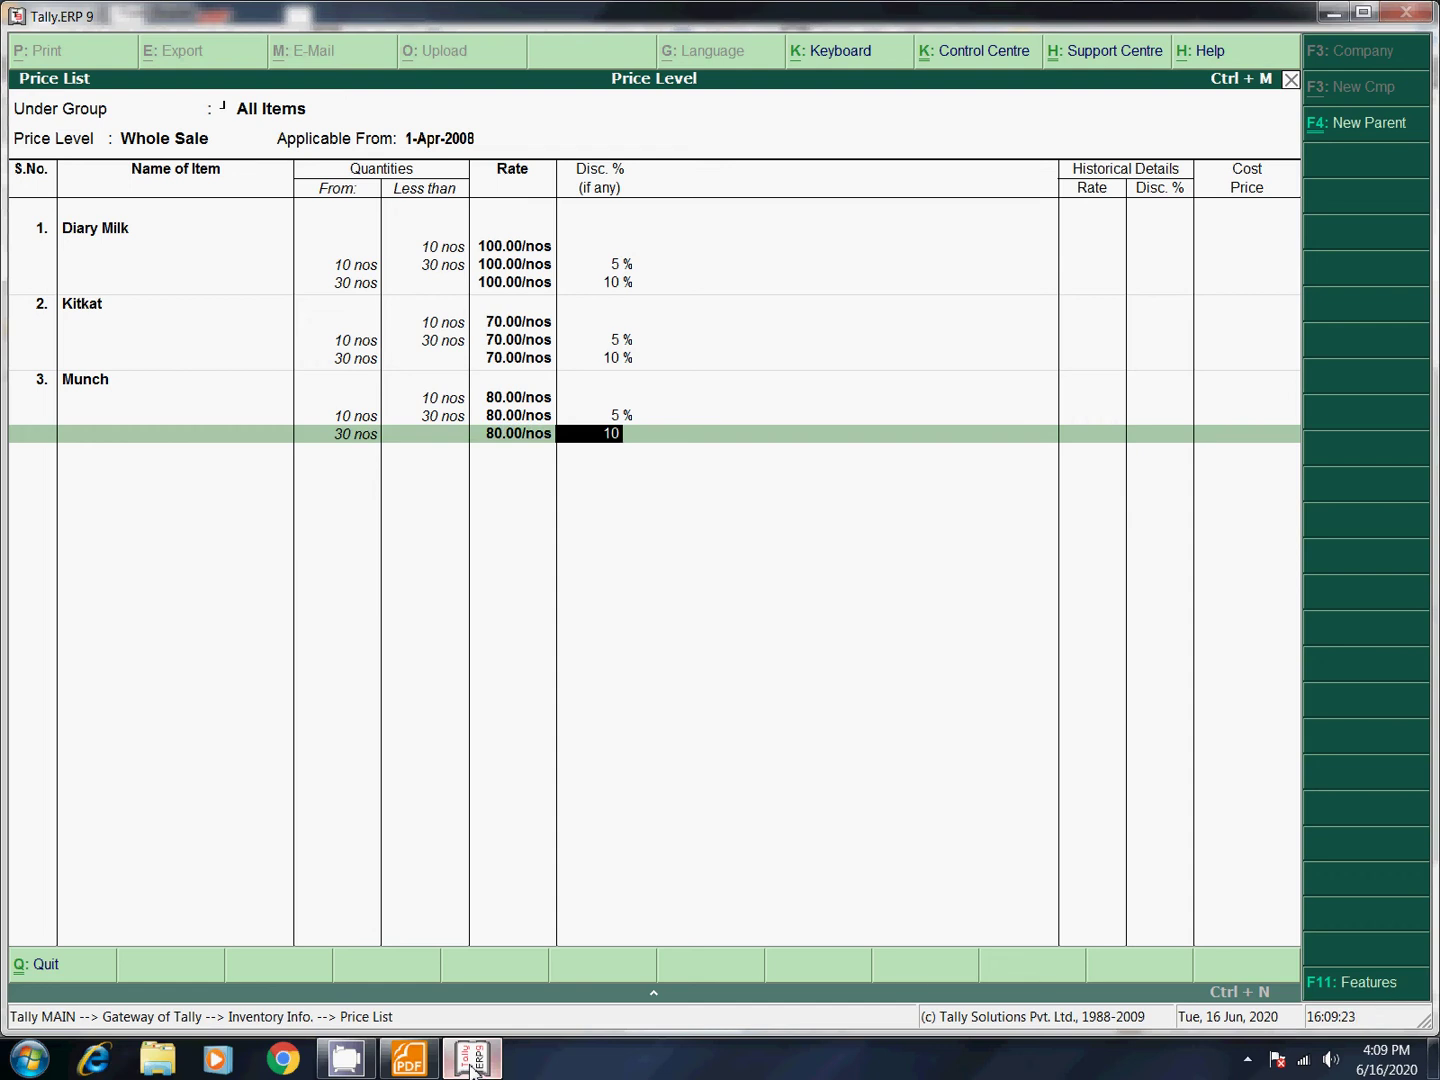
pyautogui.press('Return')
pyautogui.press('Return')
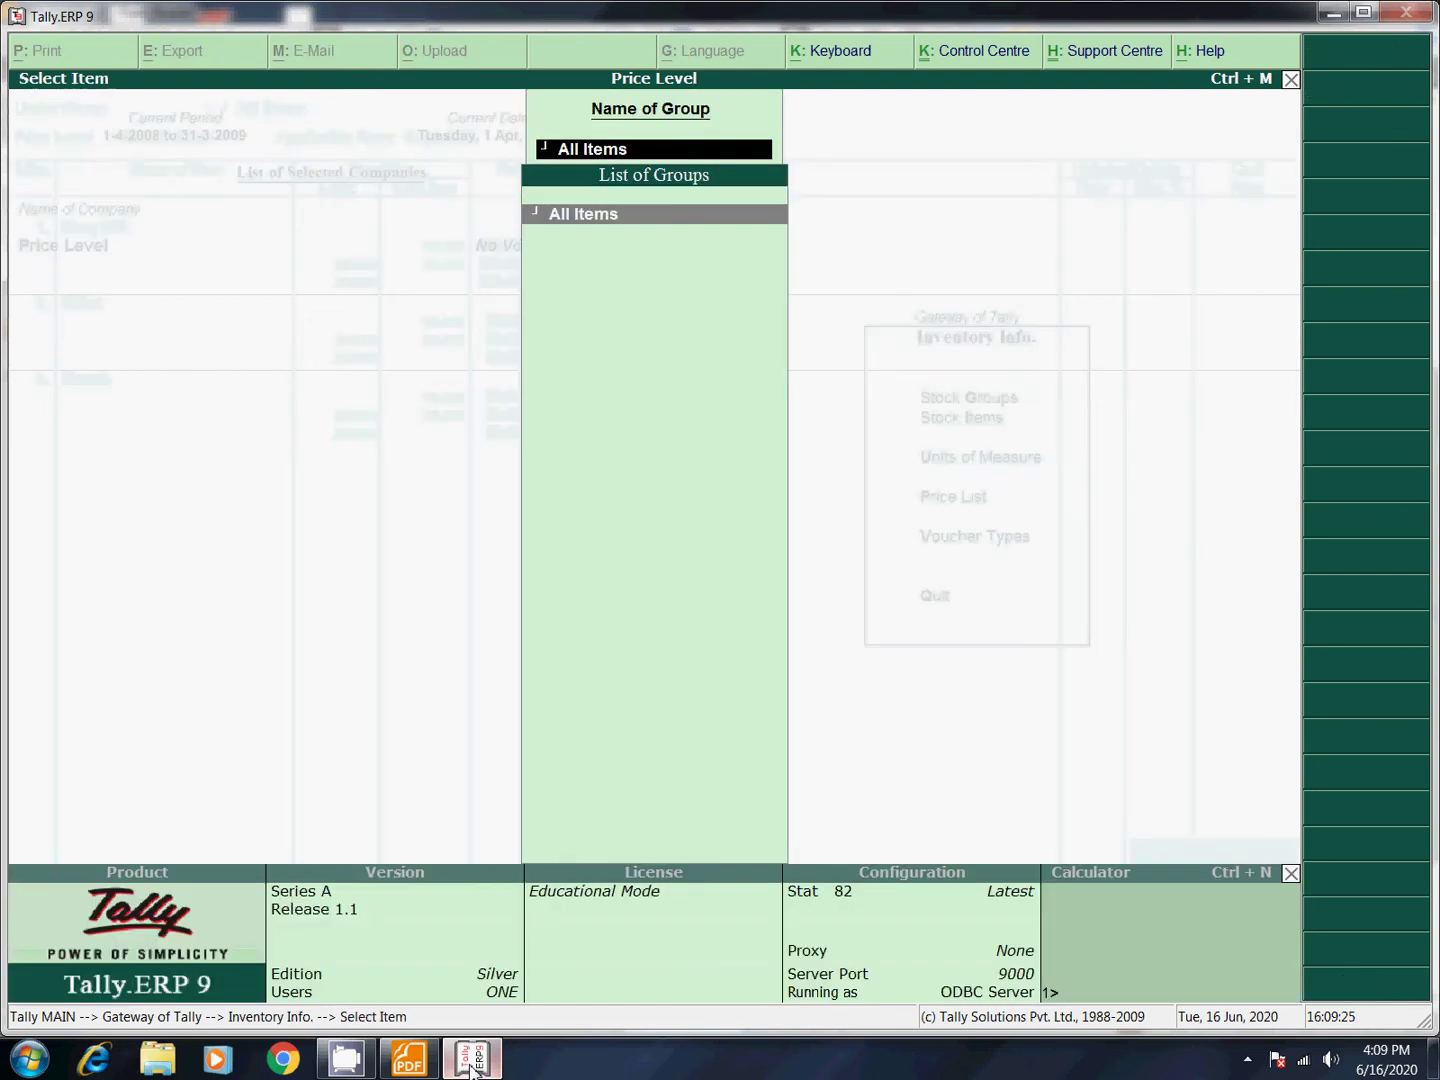
# Review the All Items price list at Retail Sale and Whole Sale, then back out to the Gateway of Tally.
pyautogui.press('Return')
pyautogui.press('BackSpace')
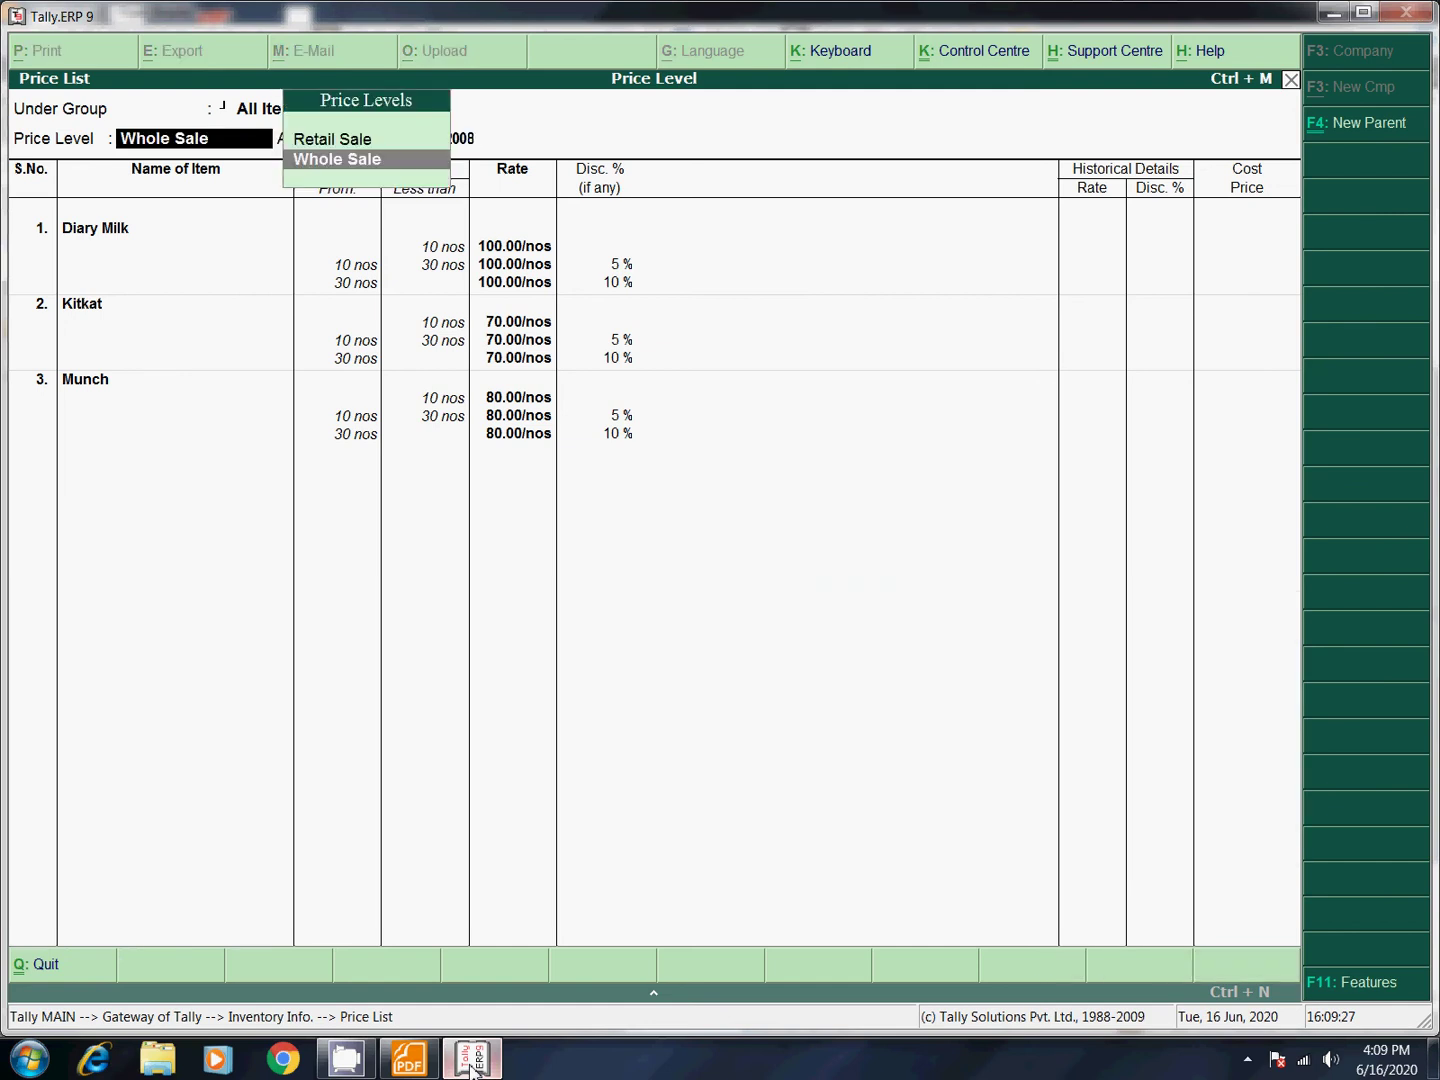
pyautogui.press('Up')
pyautogui.press('Return')
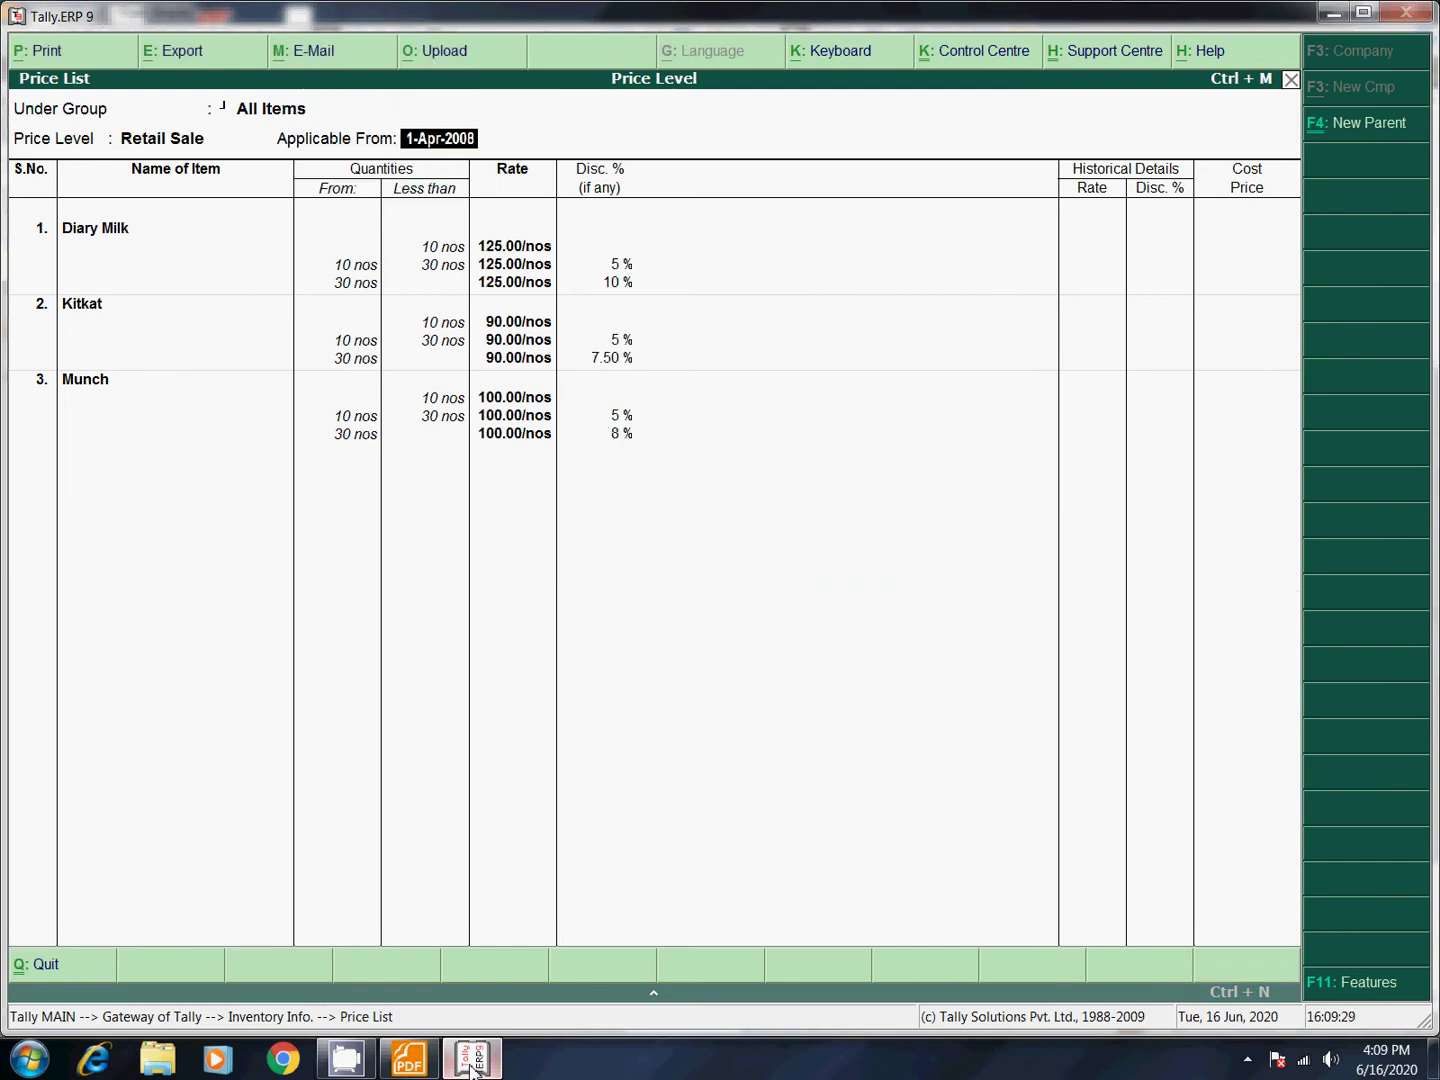
pyautogui.press('BackSpace')
pyautogui.press('Down')
pyautogui.press('Return')
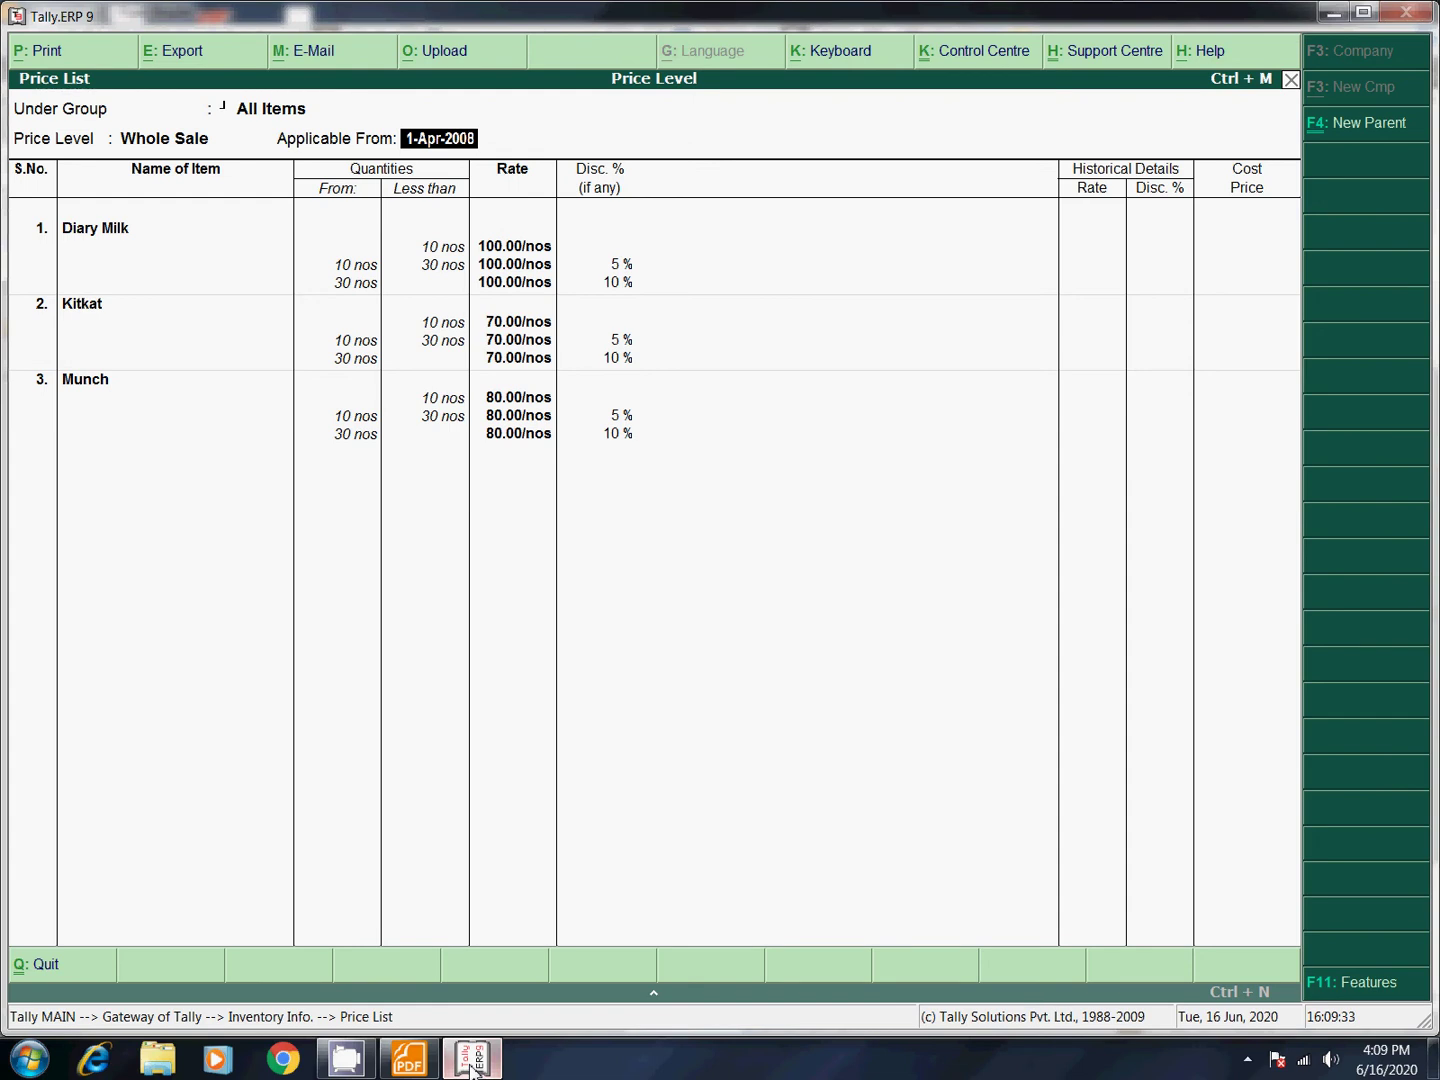
pyautogui.press('Escape')
pyautogui.press('Return')
pyautogui.press('Escape')
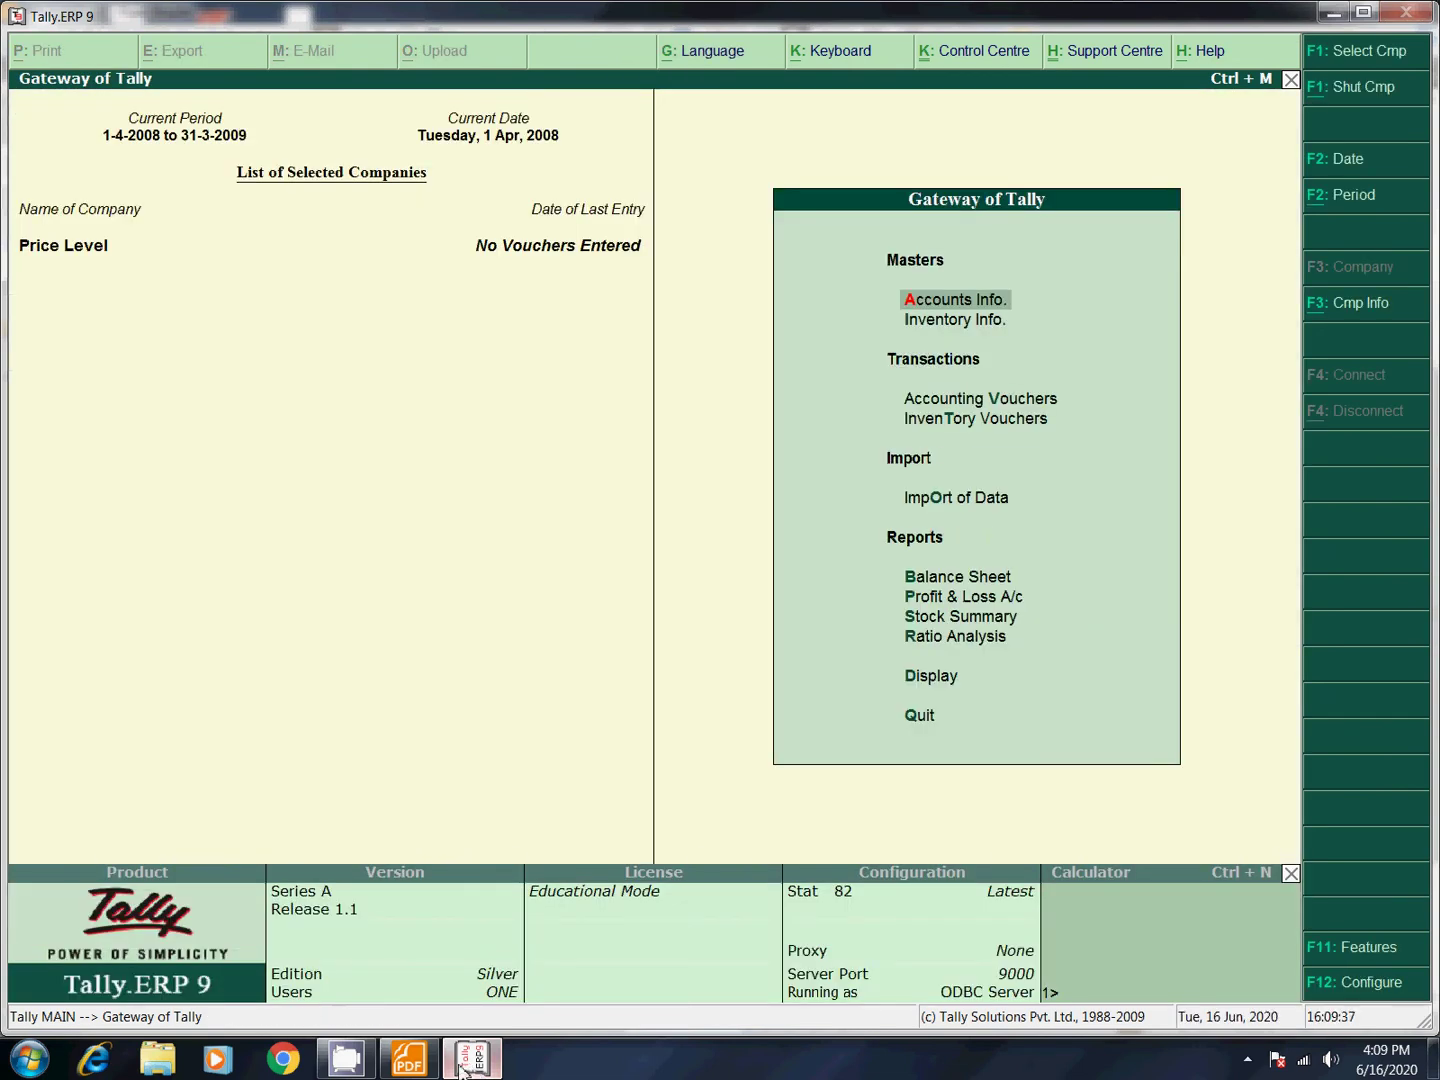
pyautogui.click(409, 1058)
pyautogui.scroll(-3, 514, 810)
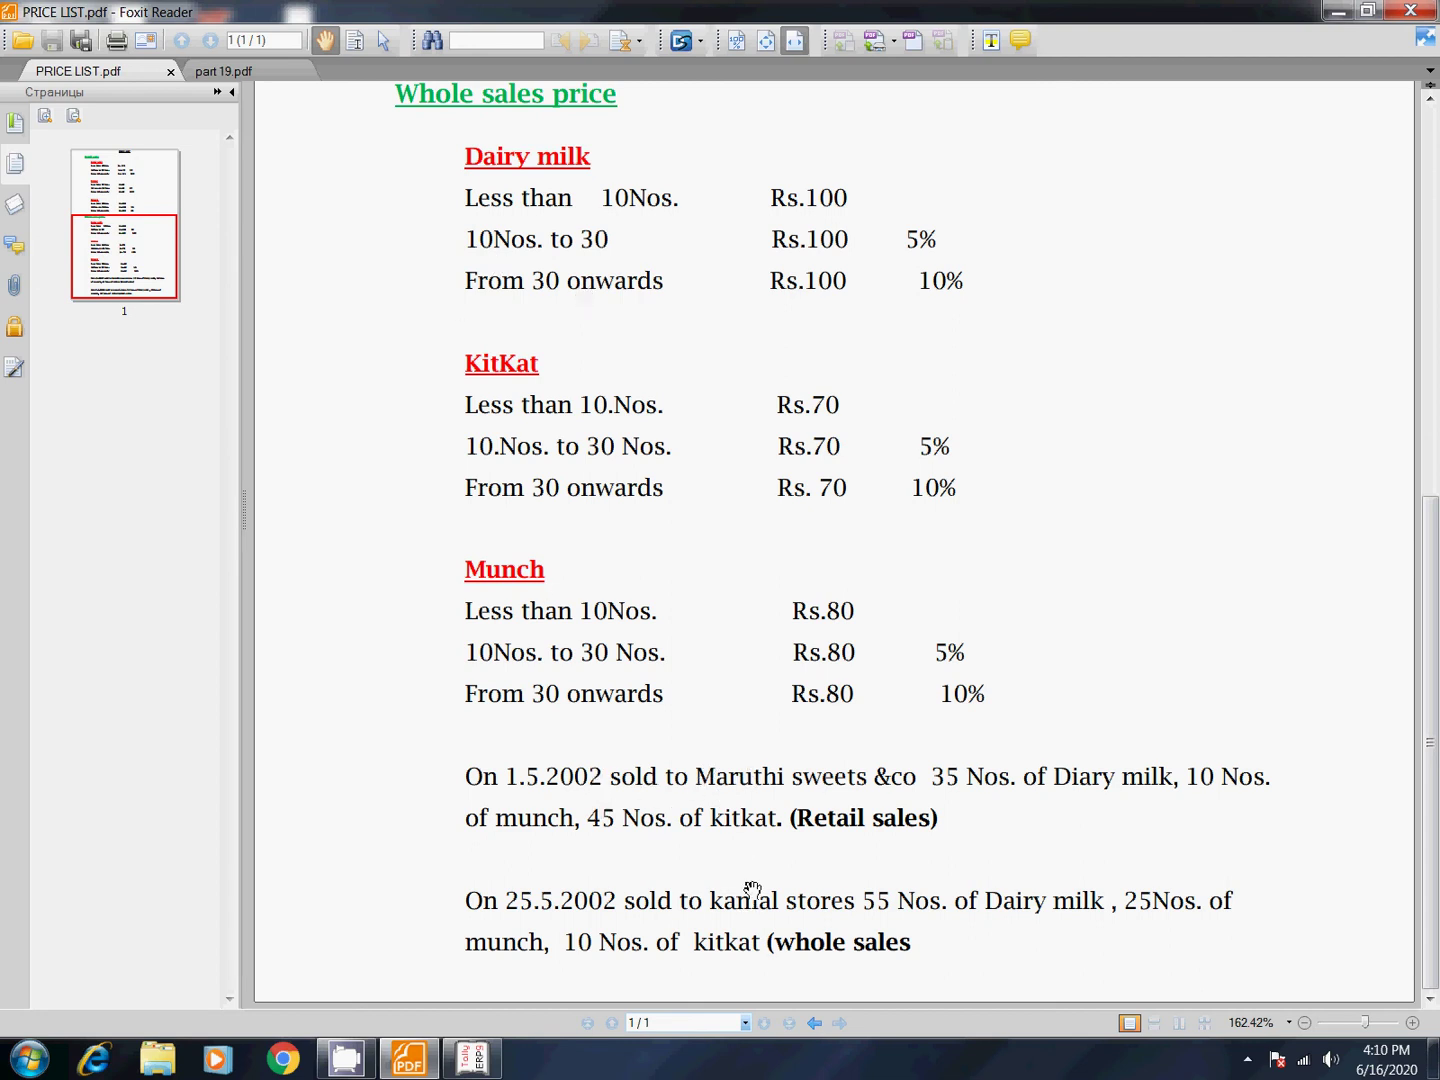
pyautogui.moveTo(463, 1071)
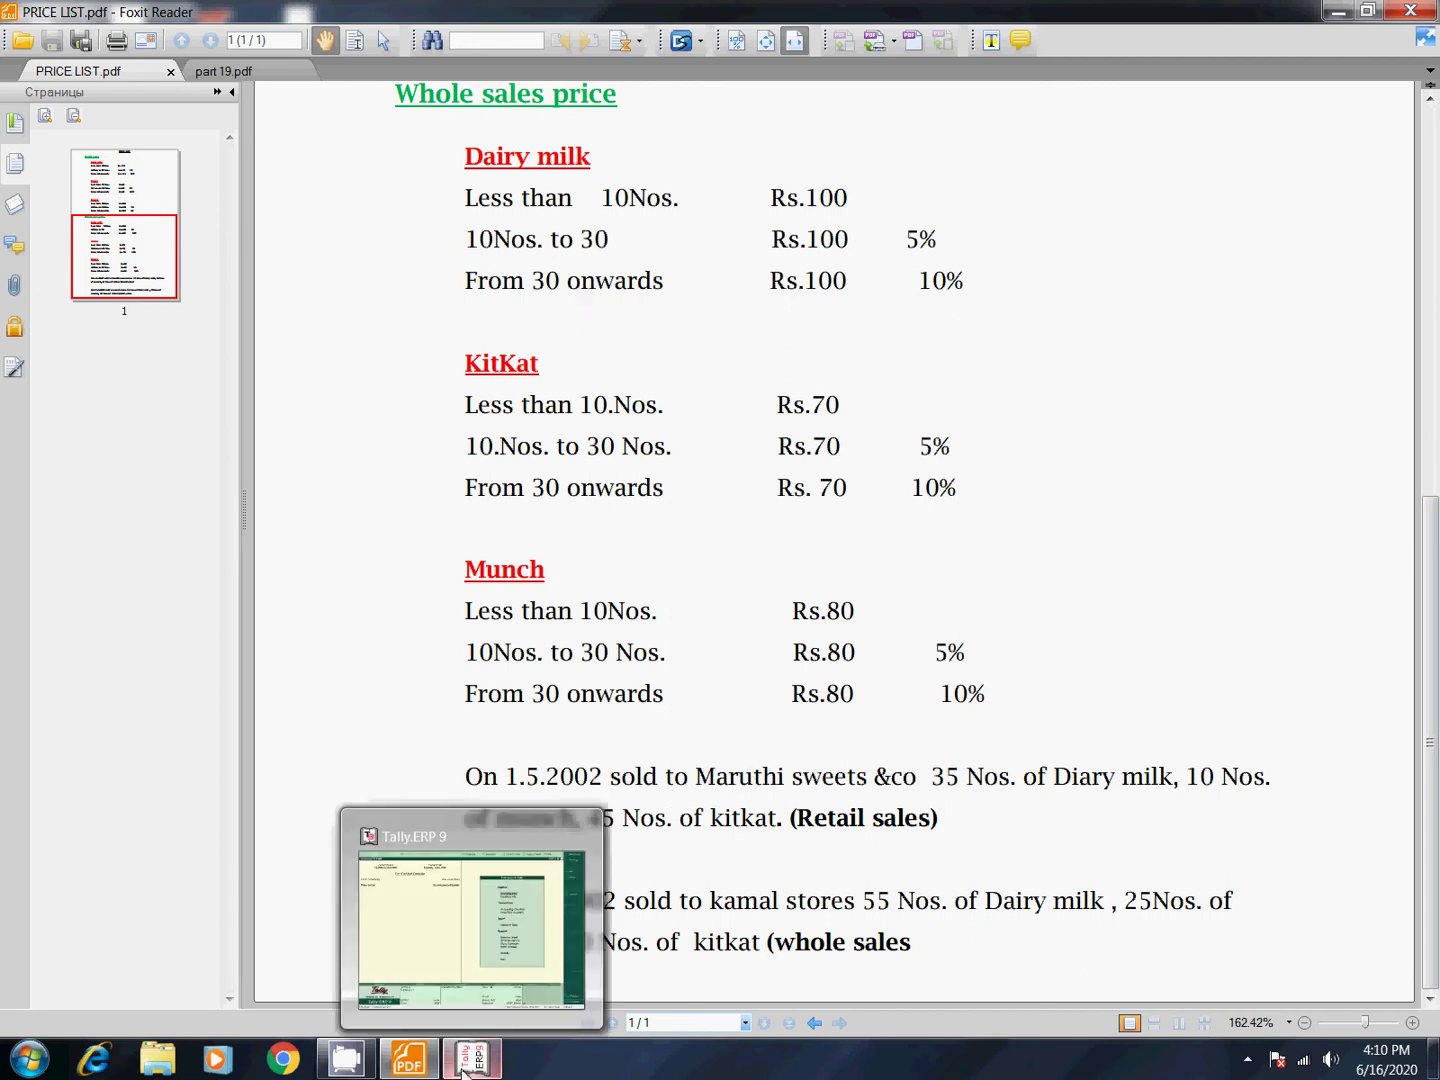
pyautogui.click(466, 1066)
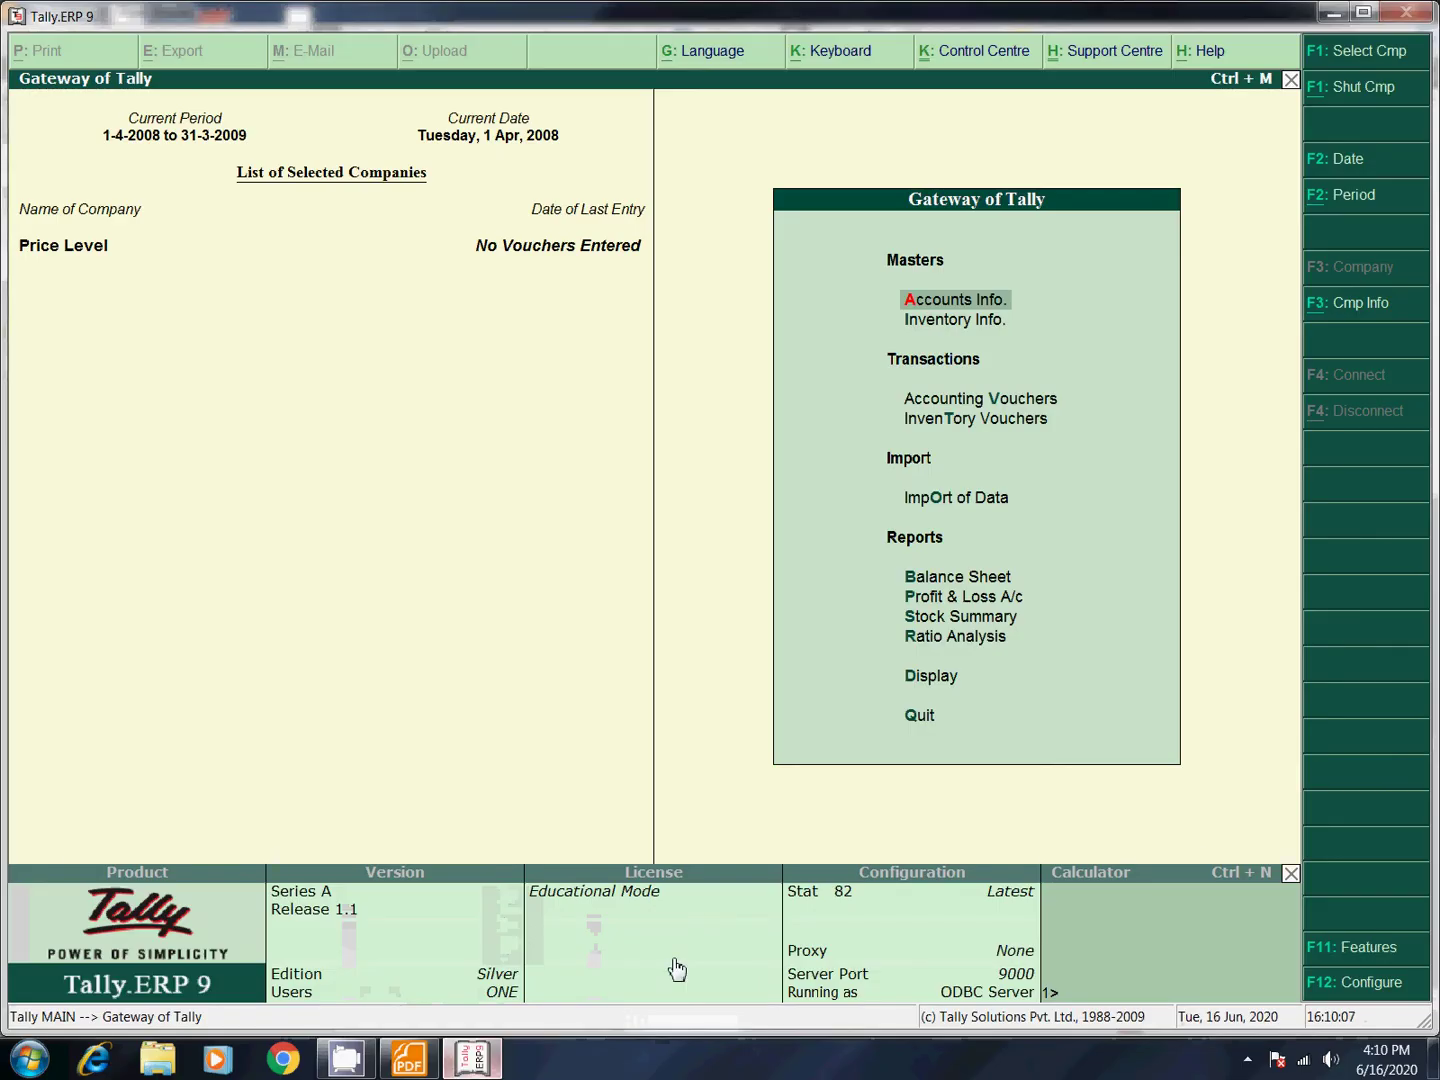
# Start a Sales voucher with Cash as the party account.
pyautogui.press('Down')
pyautogui.press('Down')
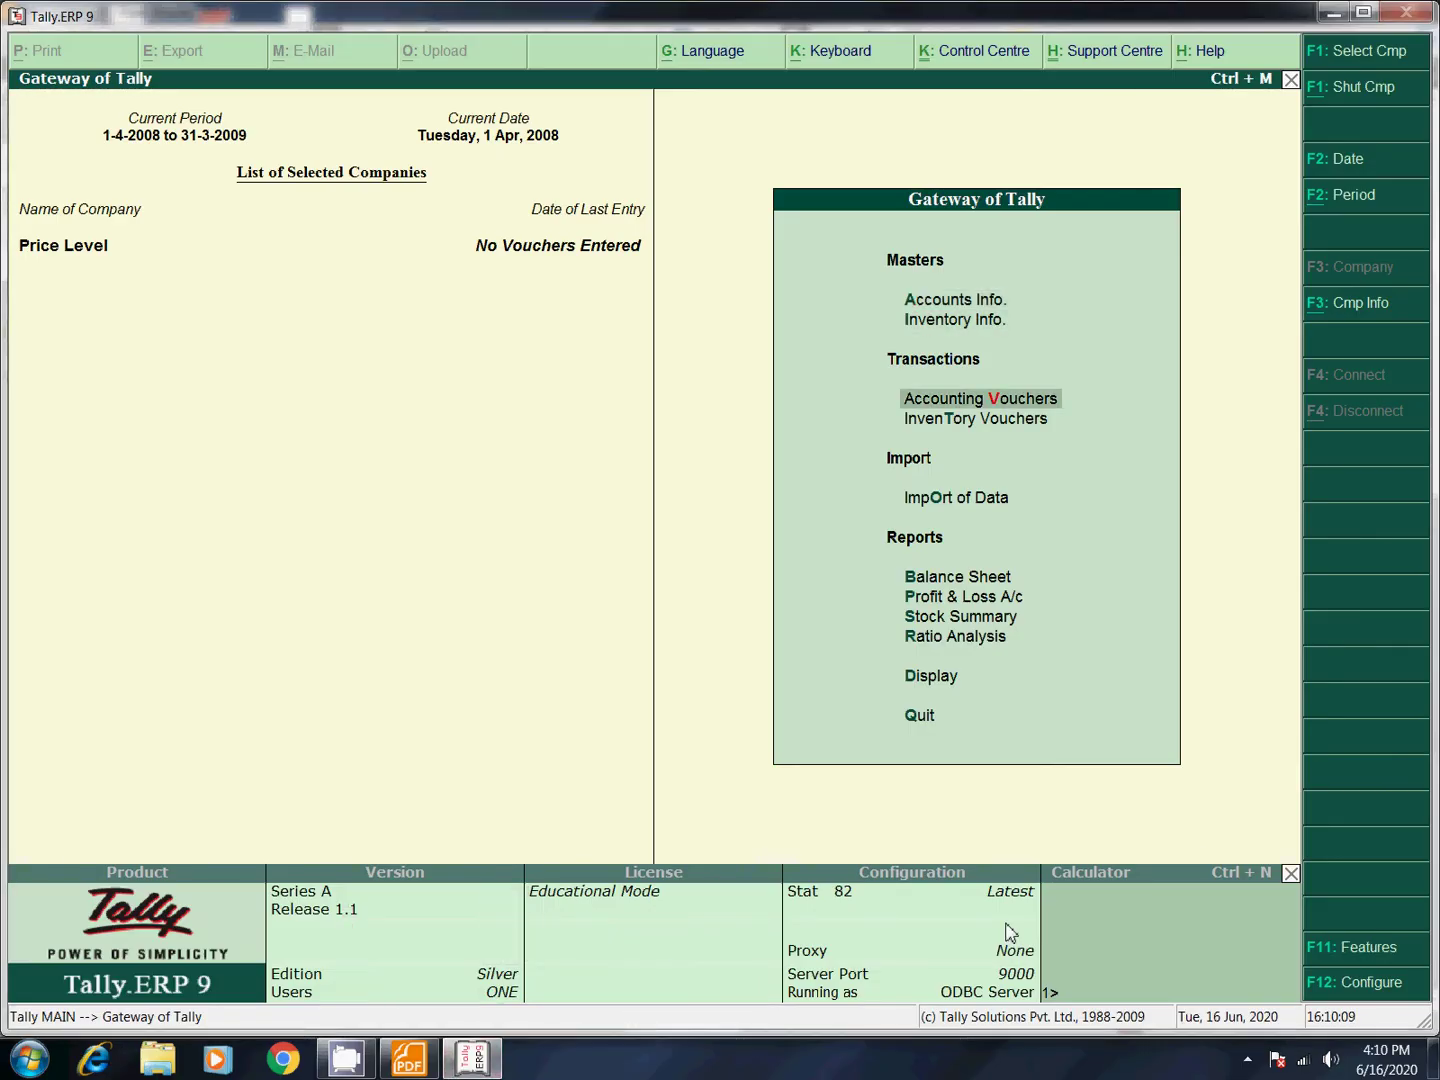
pyautogui.press('Return')
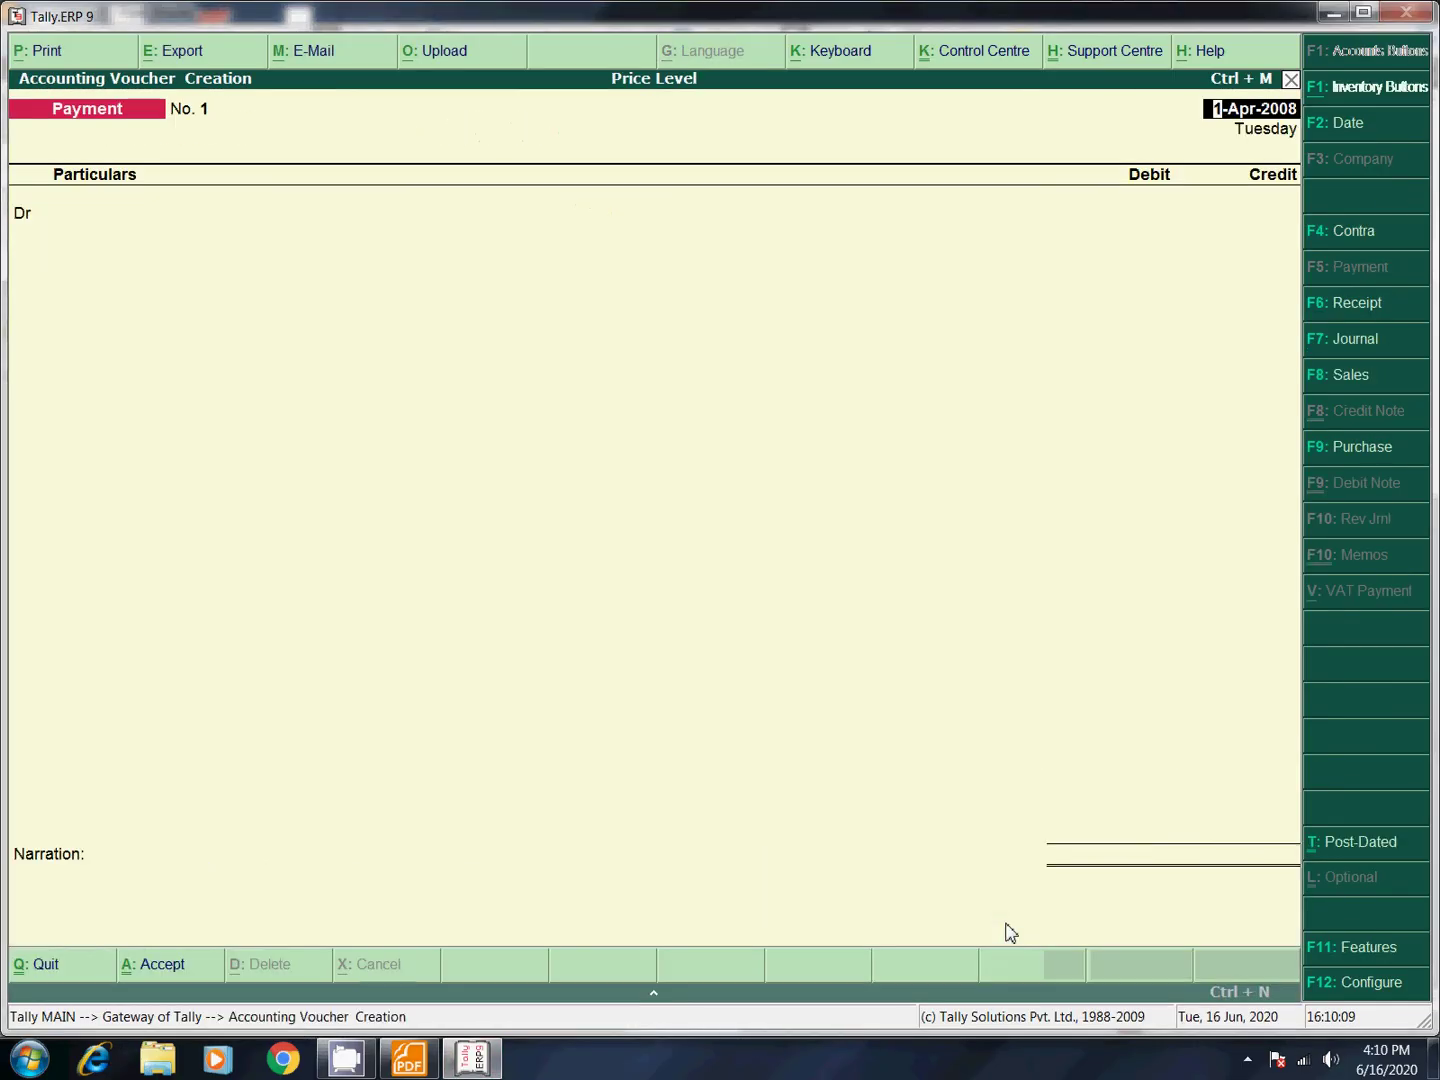
pyautogui.click(1360, 376)
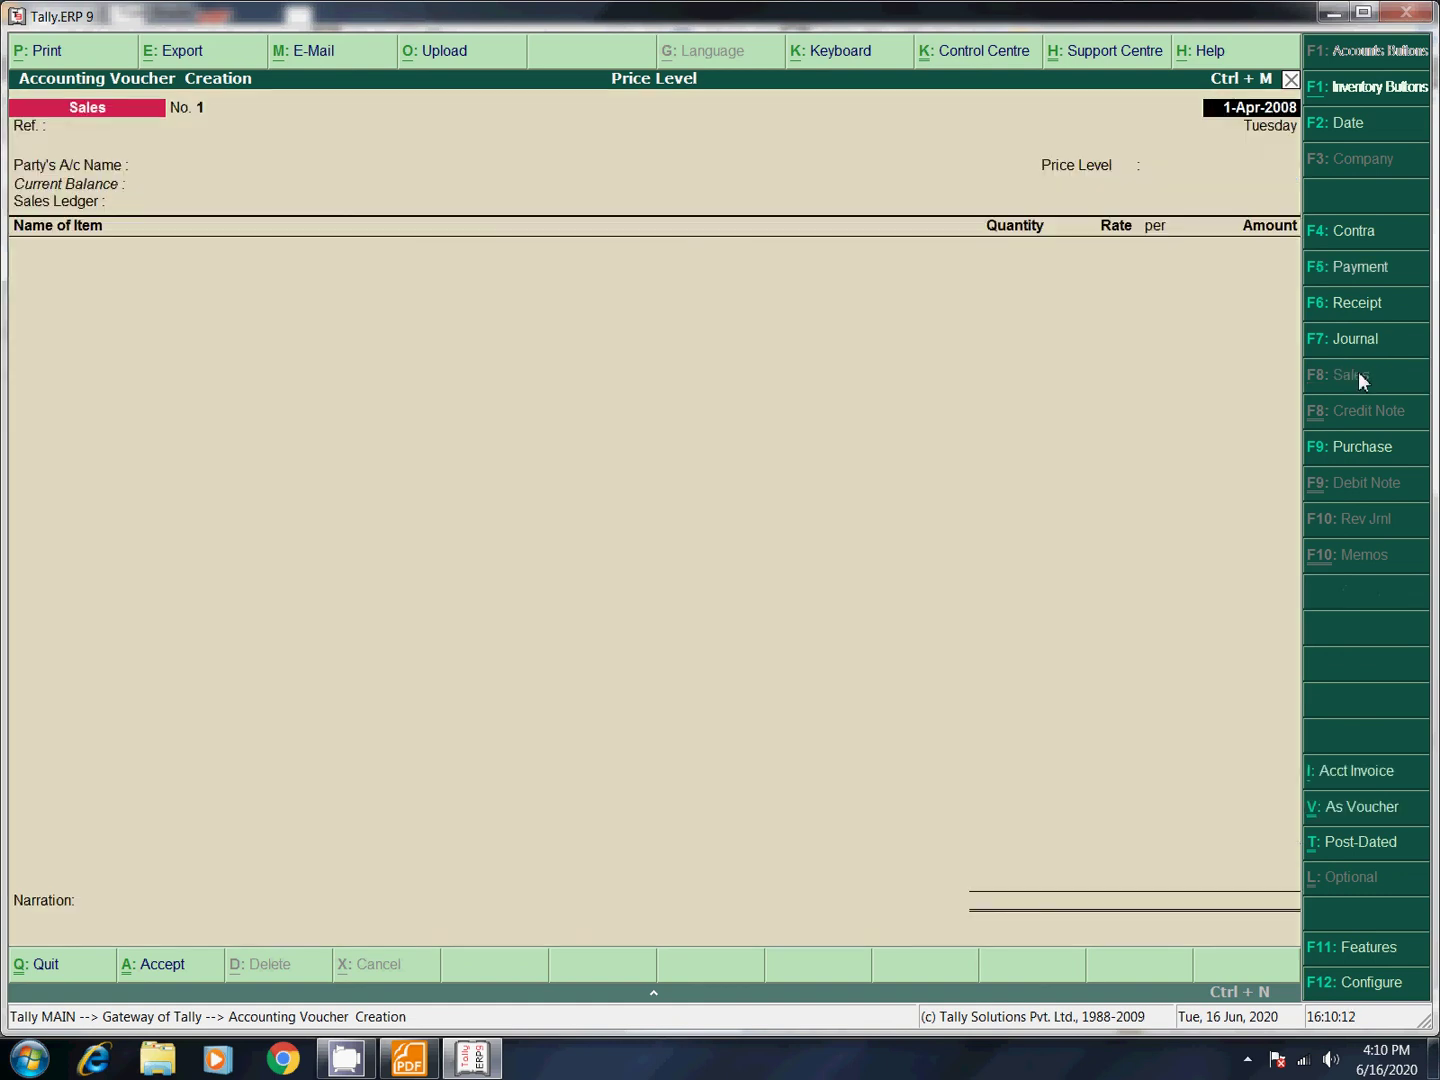
pyautogui.click(165, 170)
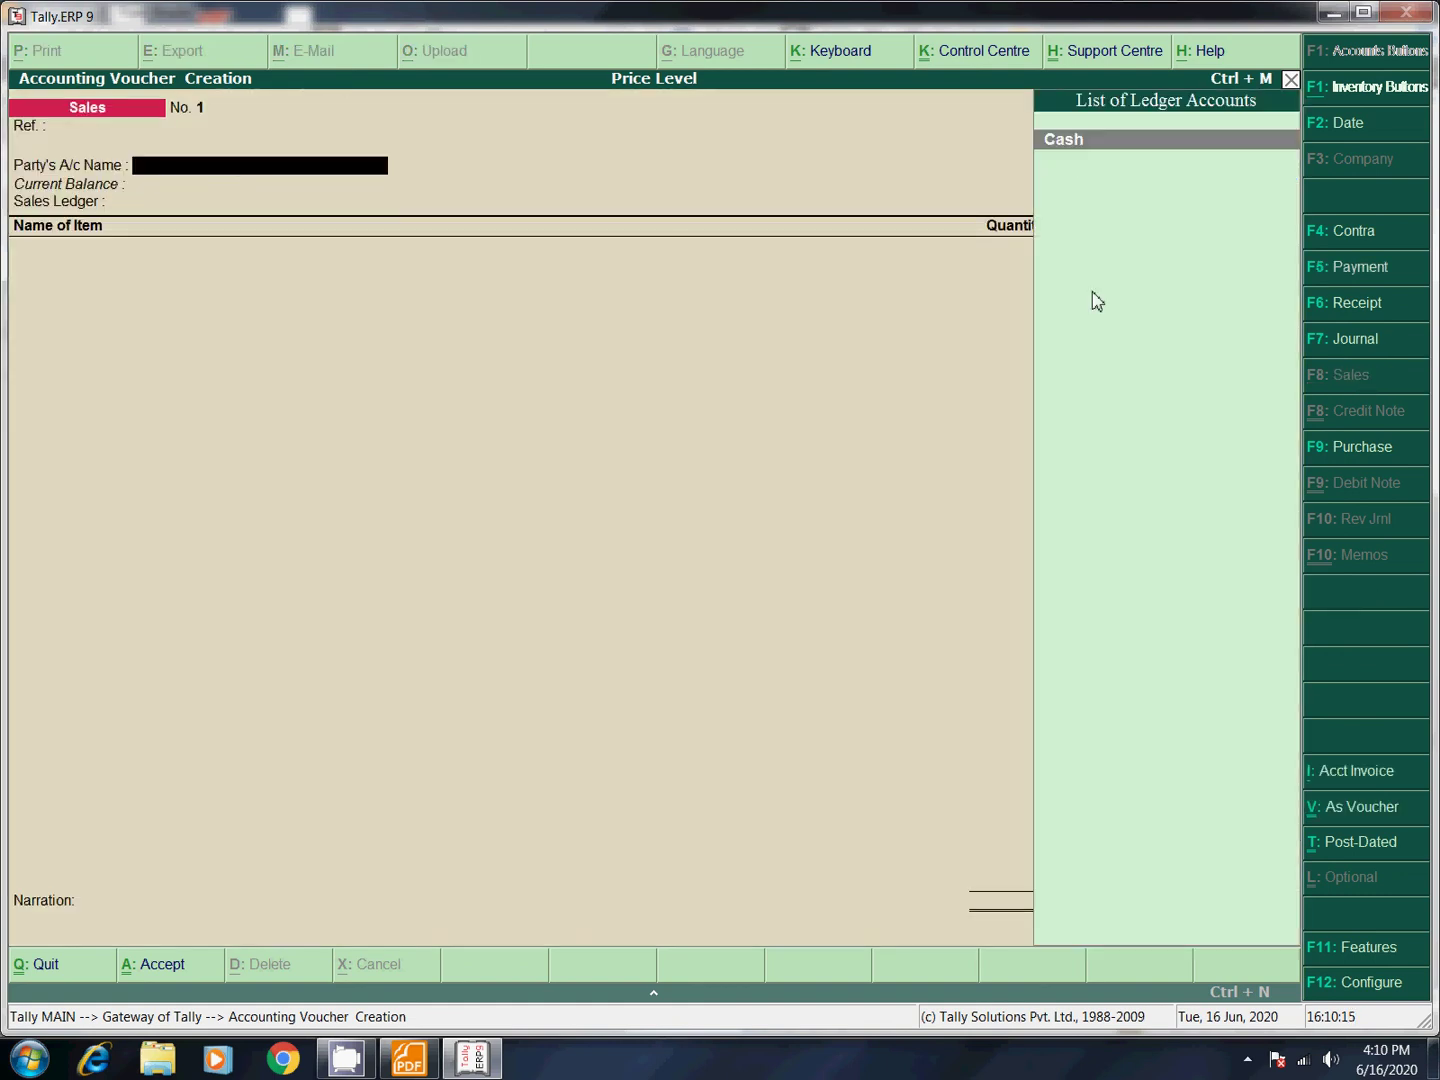
pyautogui.press('Return')
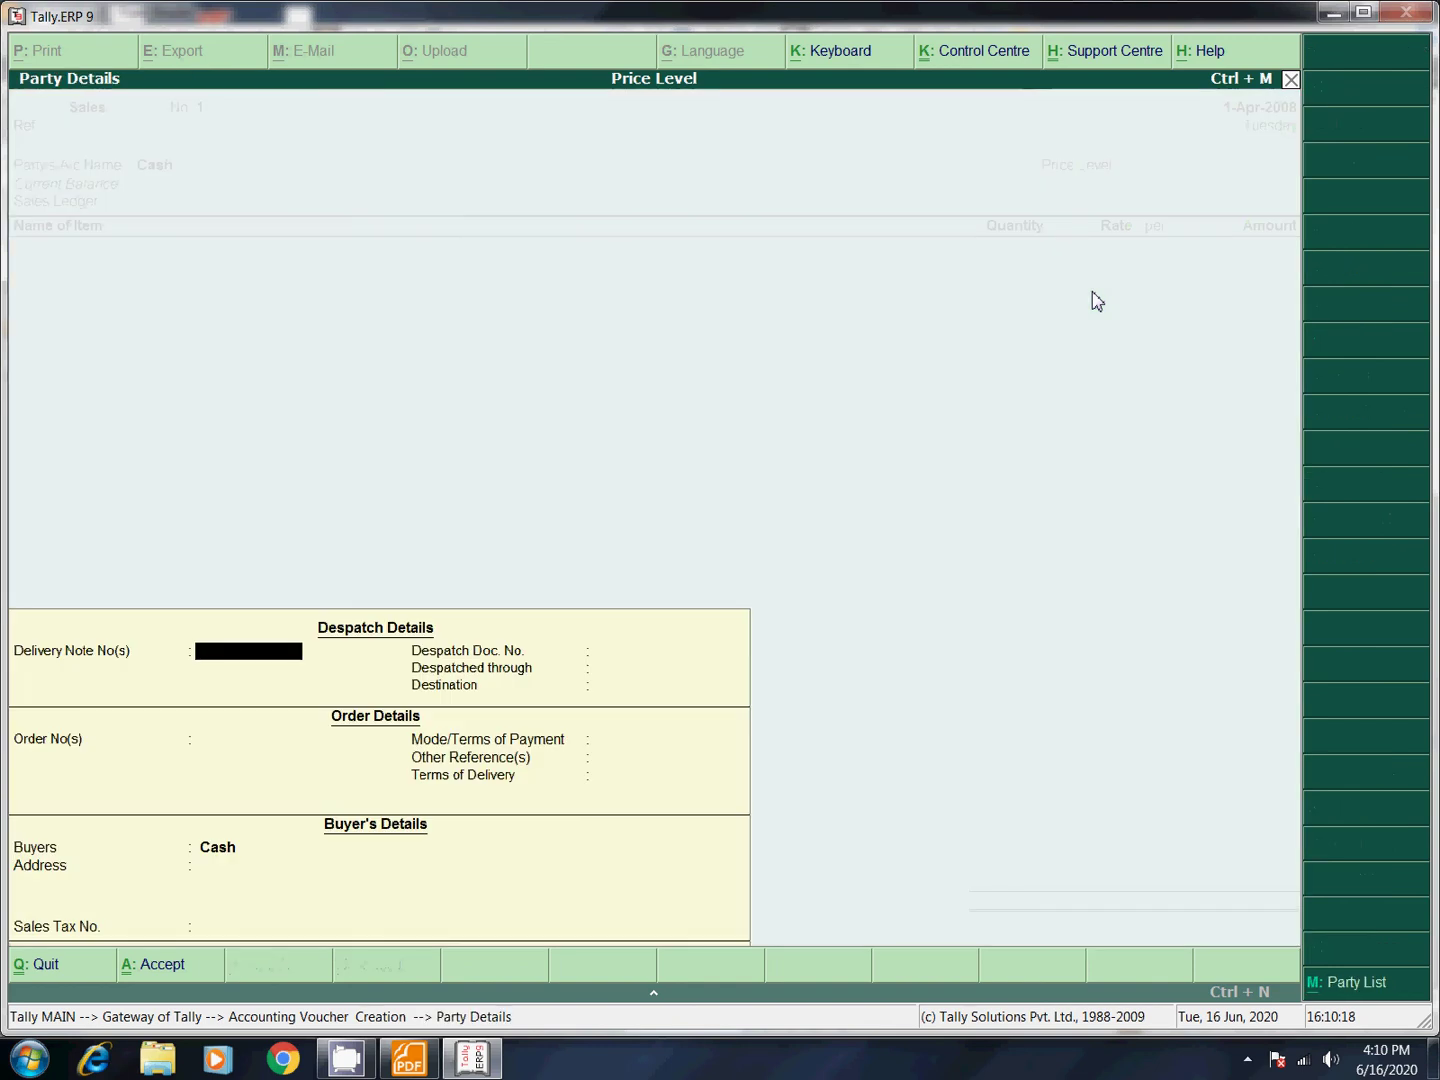
pyautogui.press('Escape')
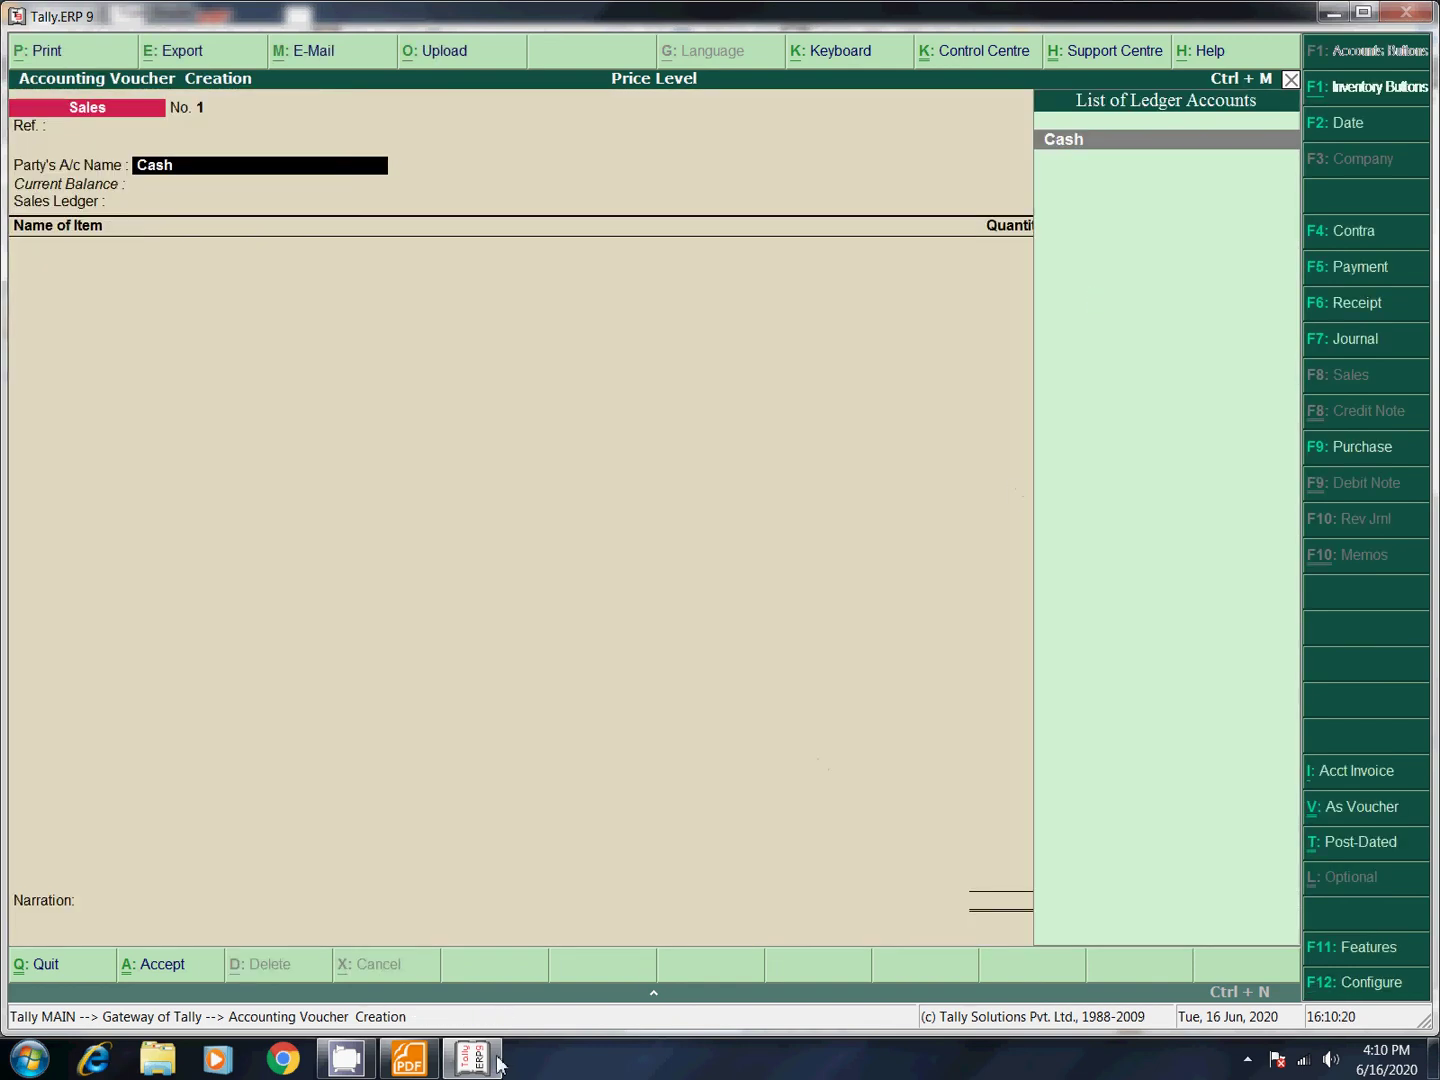
# Check the sale details in the price list PDF, then start a new party ledger with Alt+C.
pyautogui.click(409, 1058)
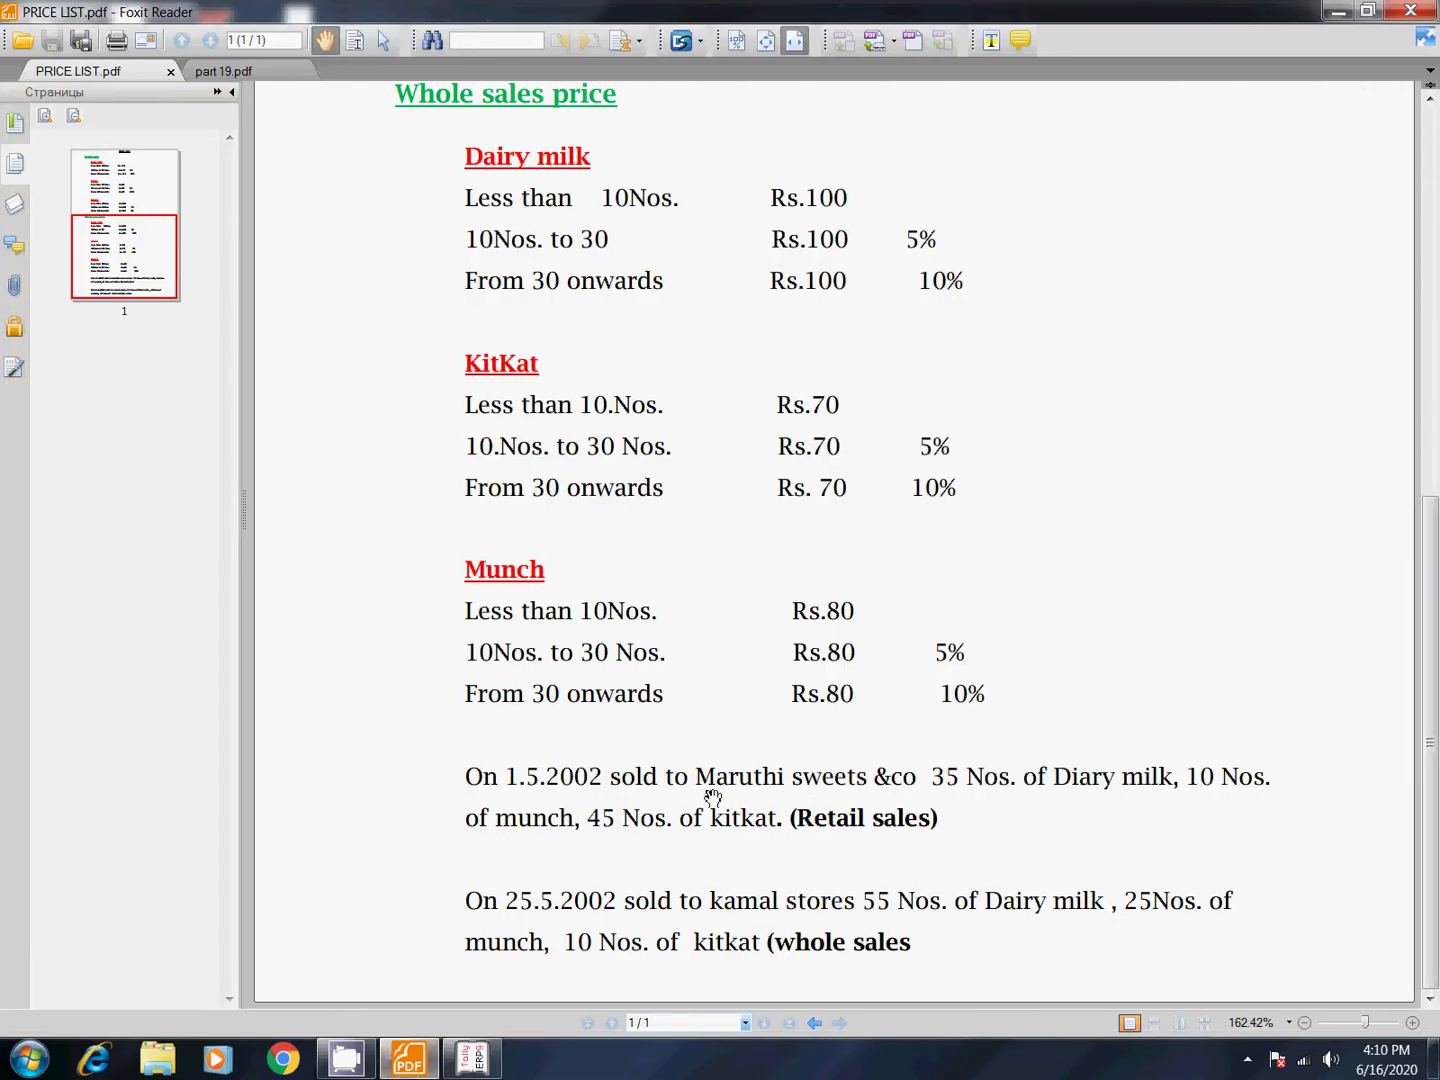
pyautogui.click(456, 1068)
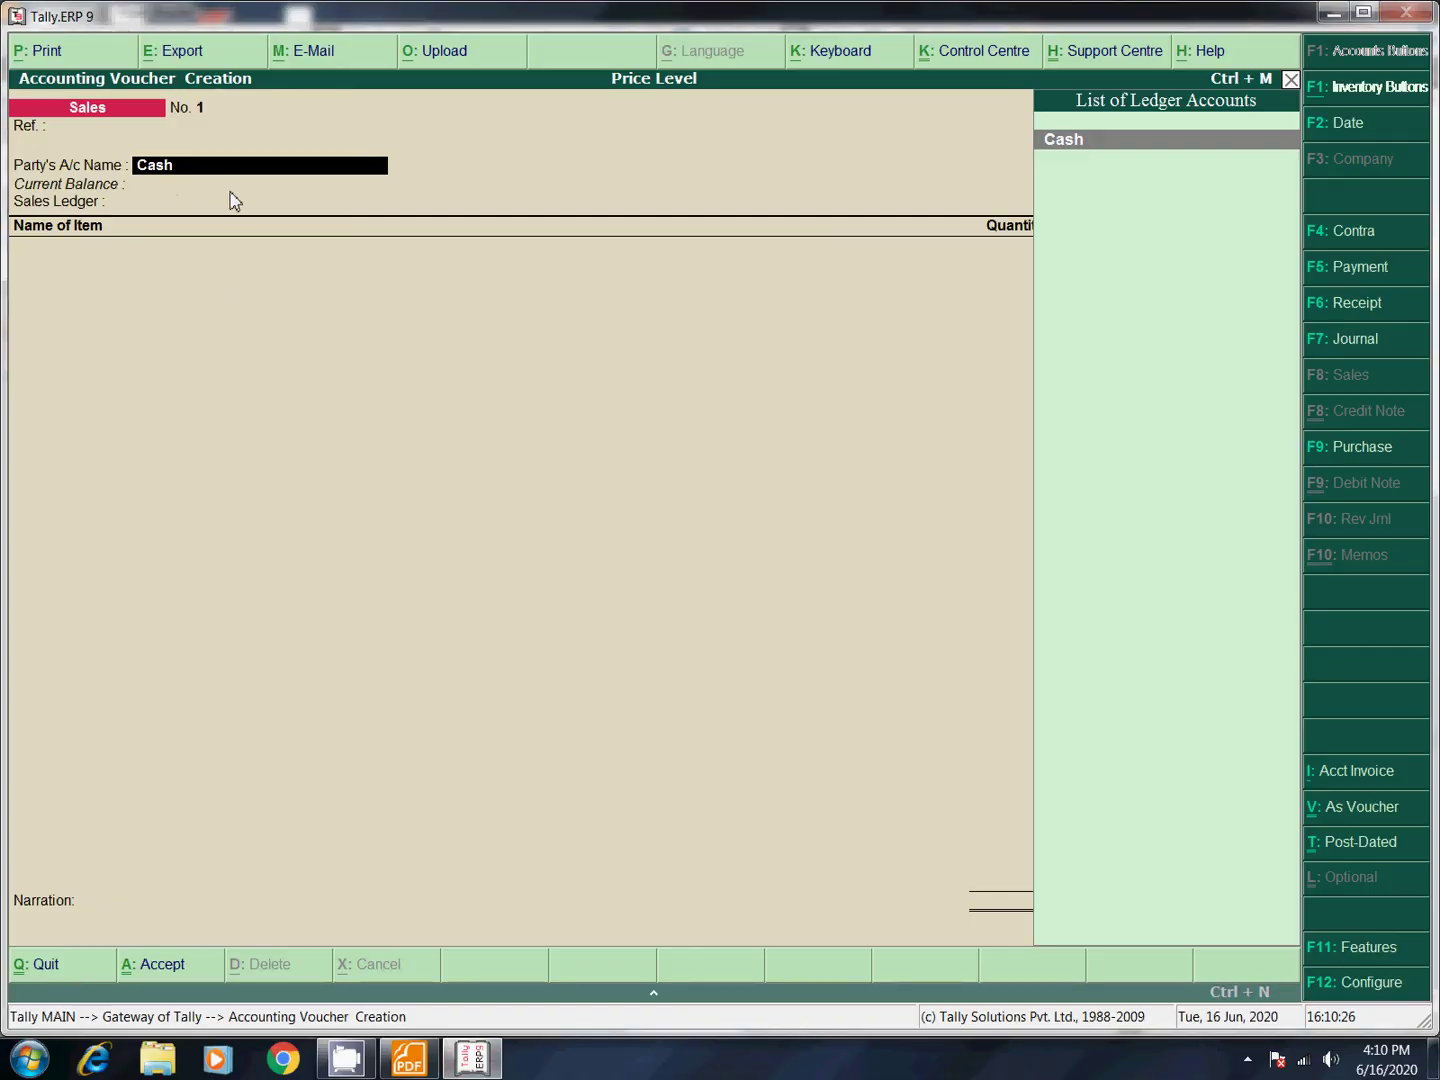
pyautogui.hotkey('alt', 'c')
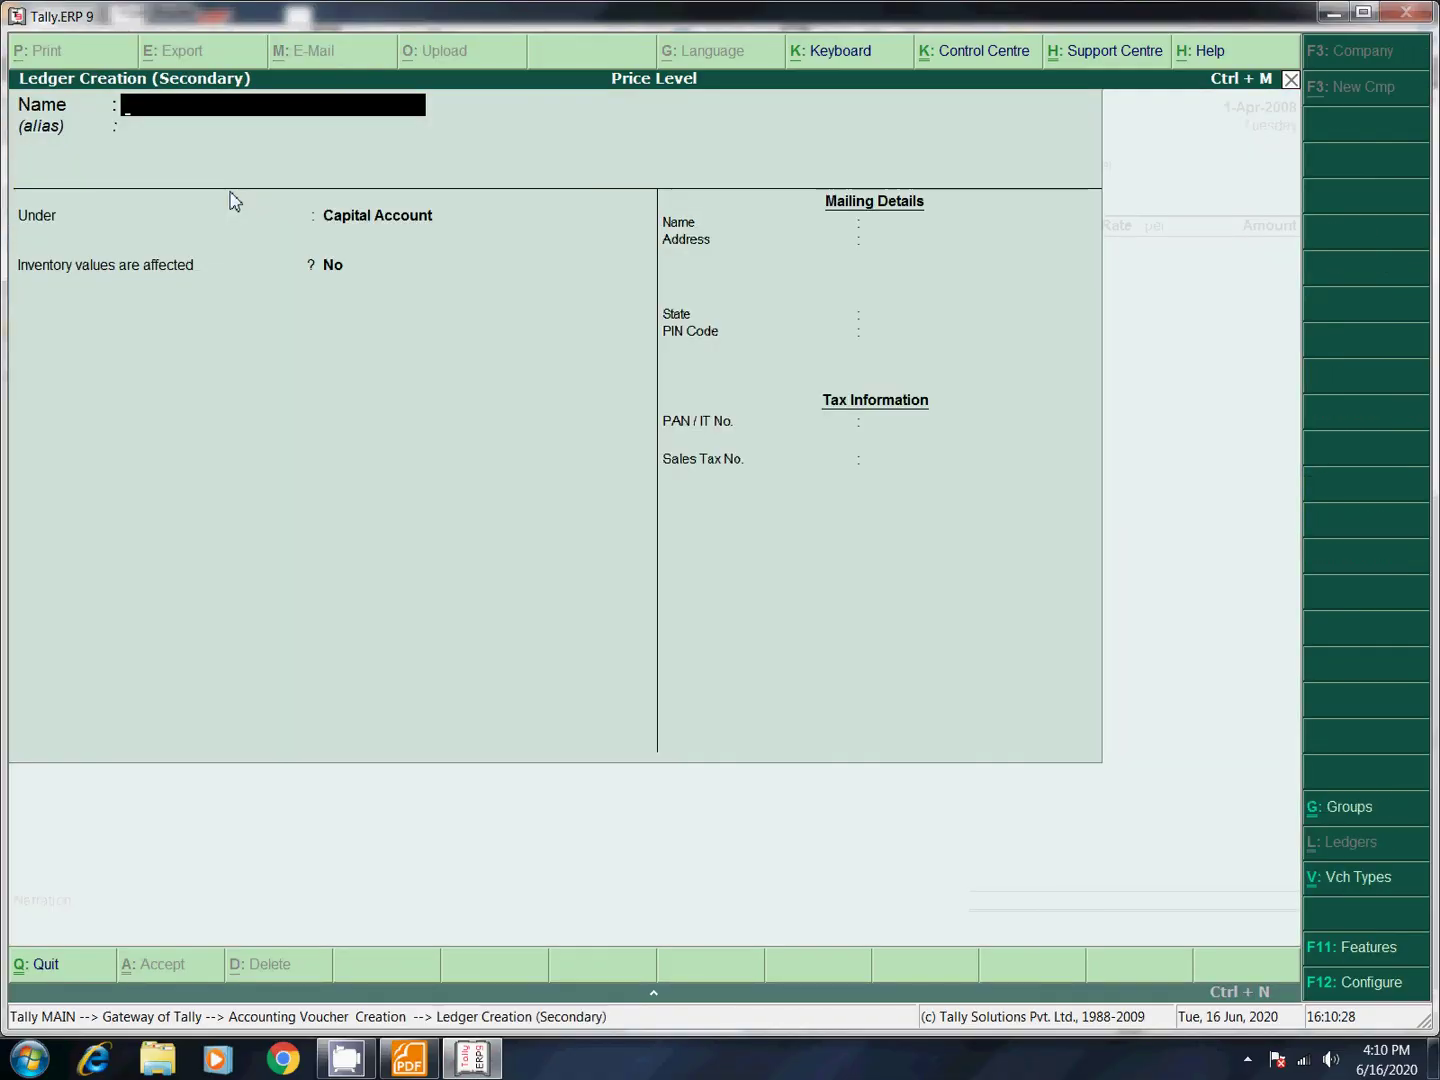
# Name the new ledger 'Maruthi Sweets&O' and place it under Sundry Debtors.
pyautogui.write('Maruthi')
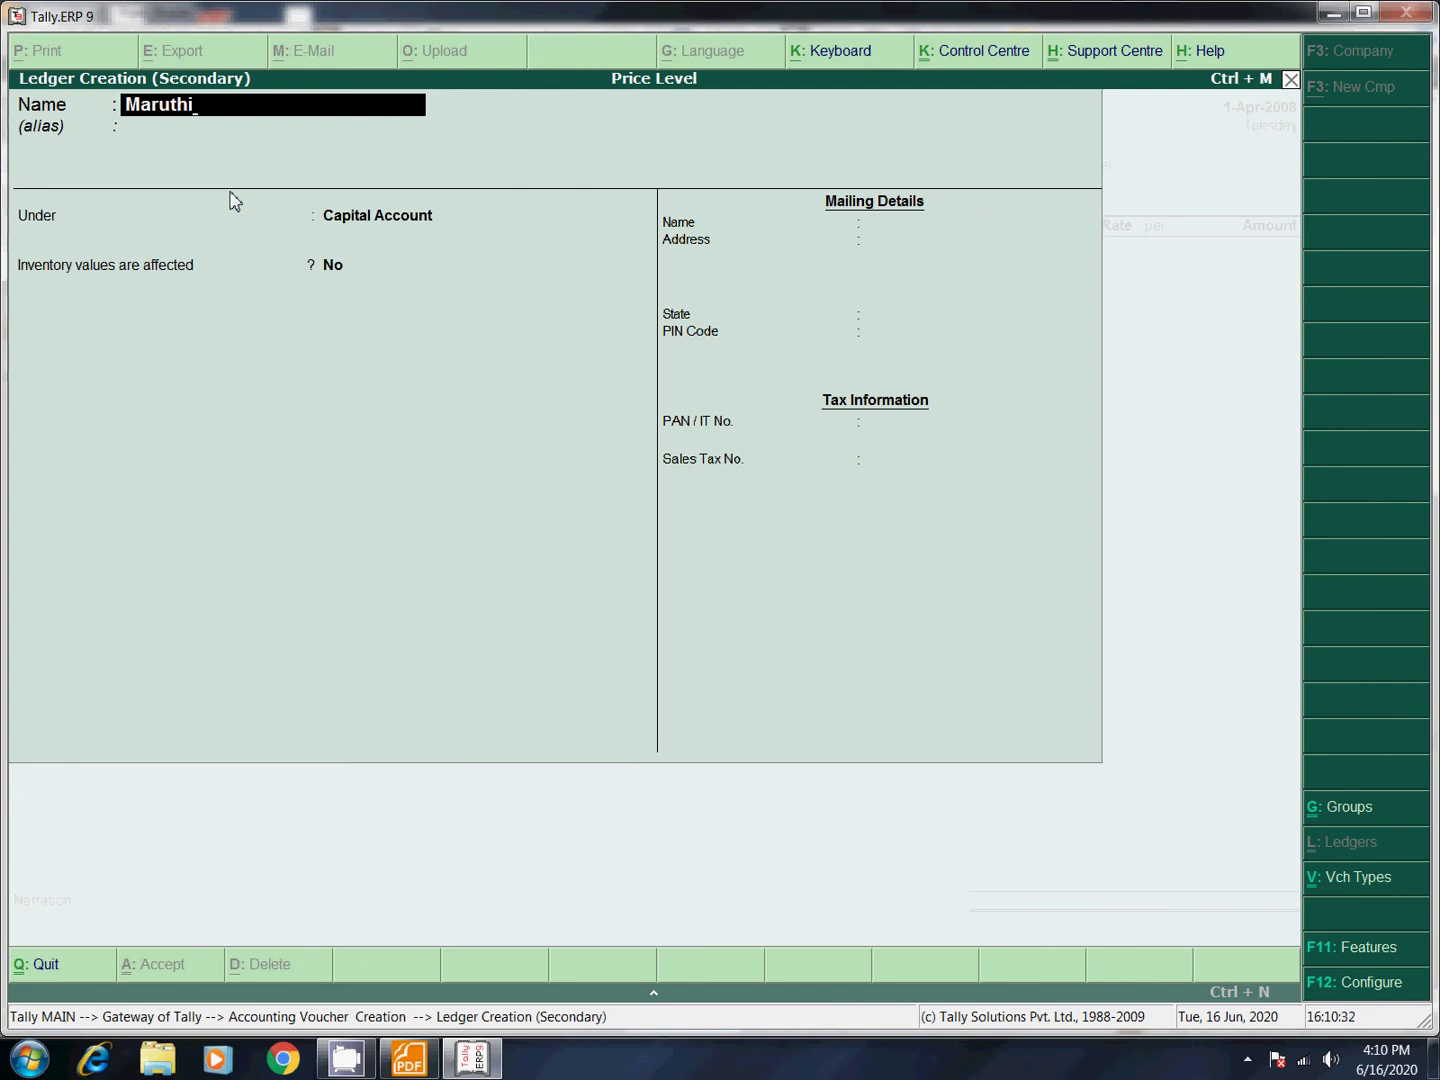
pyautogui.write(' Sweets&o')
pyautogui.press('Return')
pyautogui.press('Return')
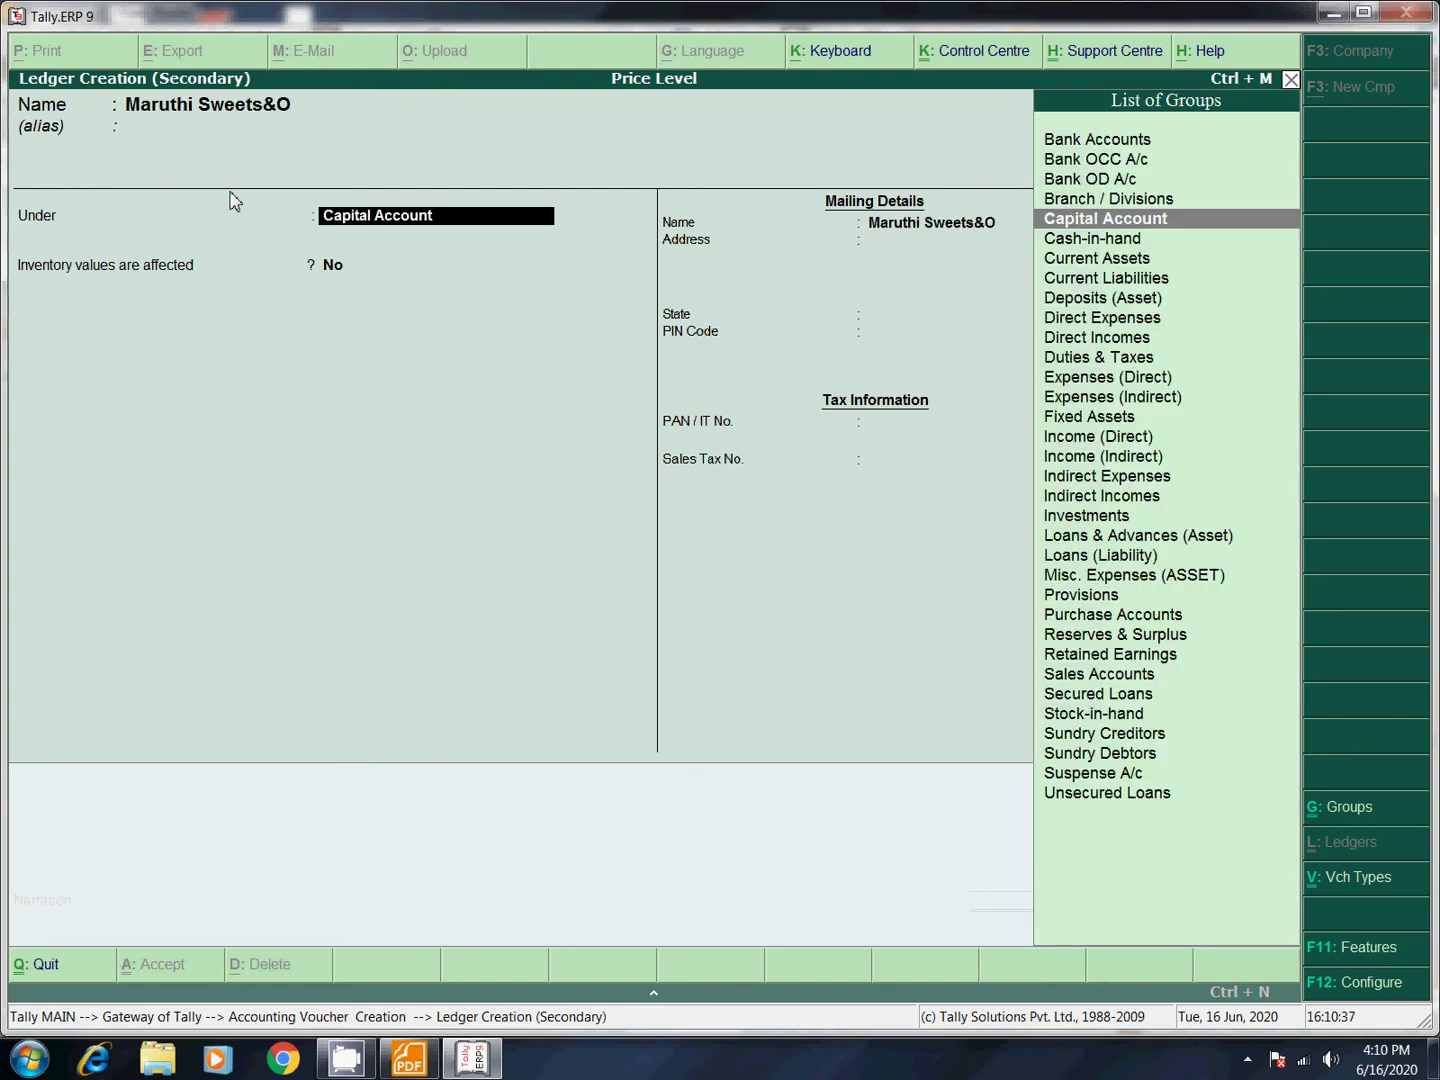
pyautogui.write('S')
pyautogui.press('Down')
pyautogui.press('Down')
pyautogui.press('Down')
pyautogui.press('Down')
pyautogui.press('Return')
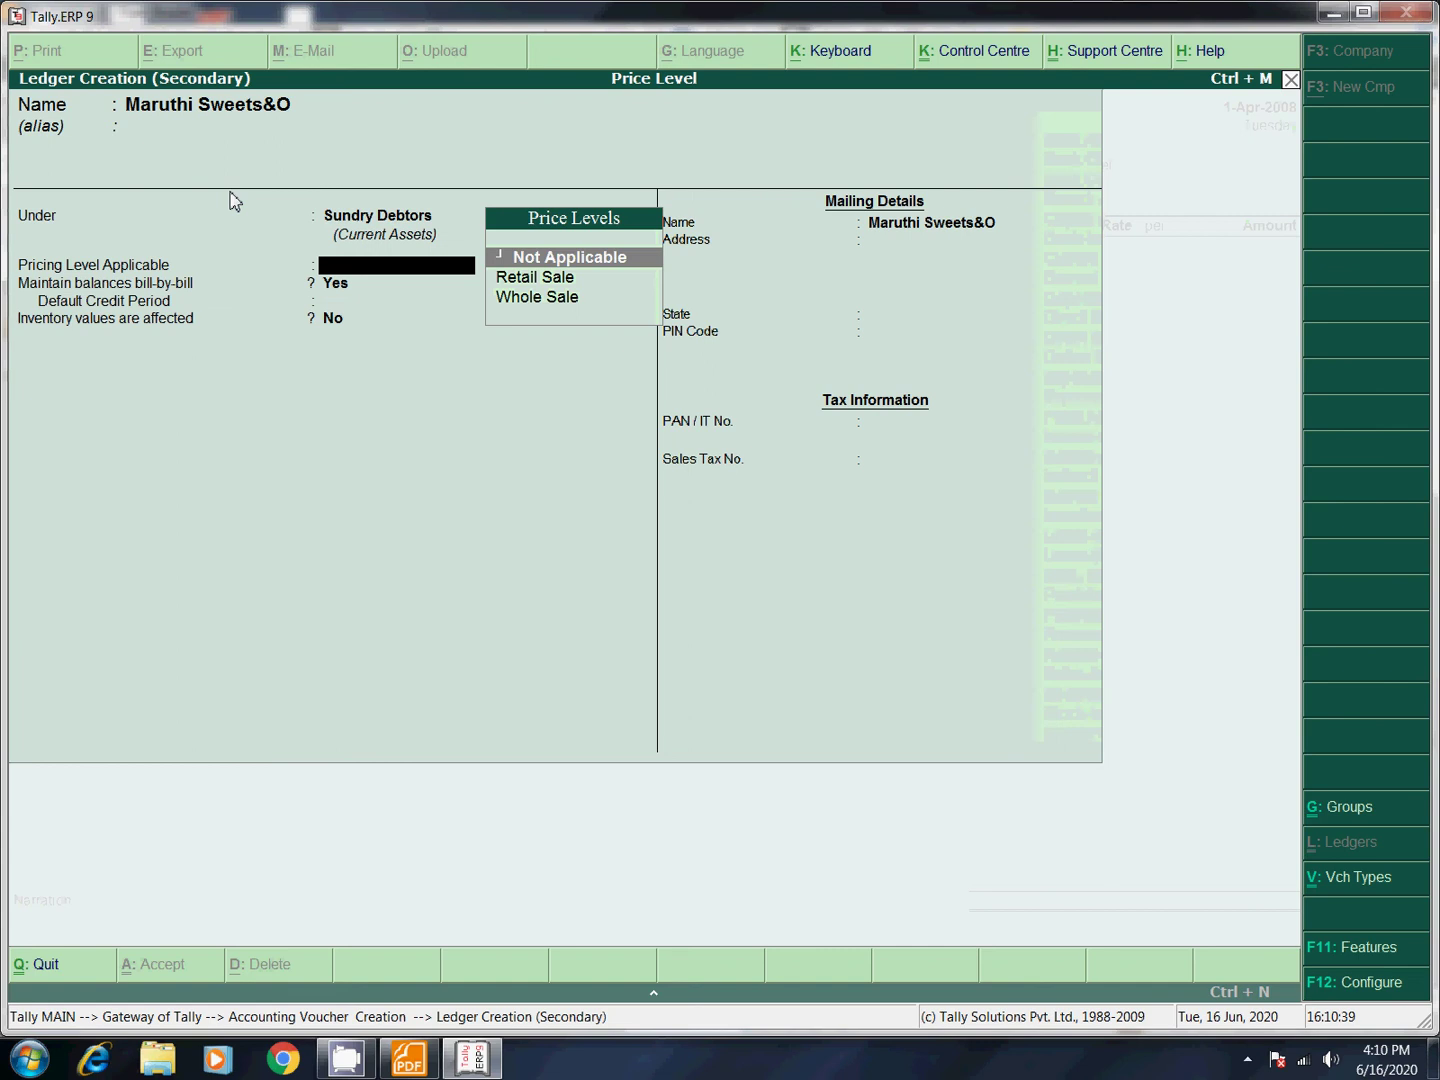
pyautogui.press('Down')
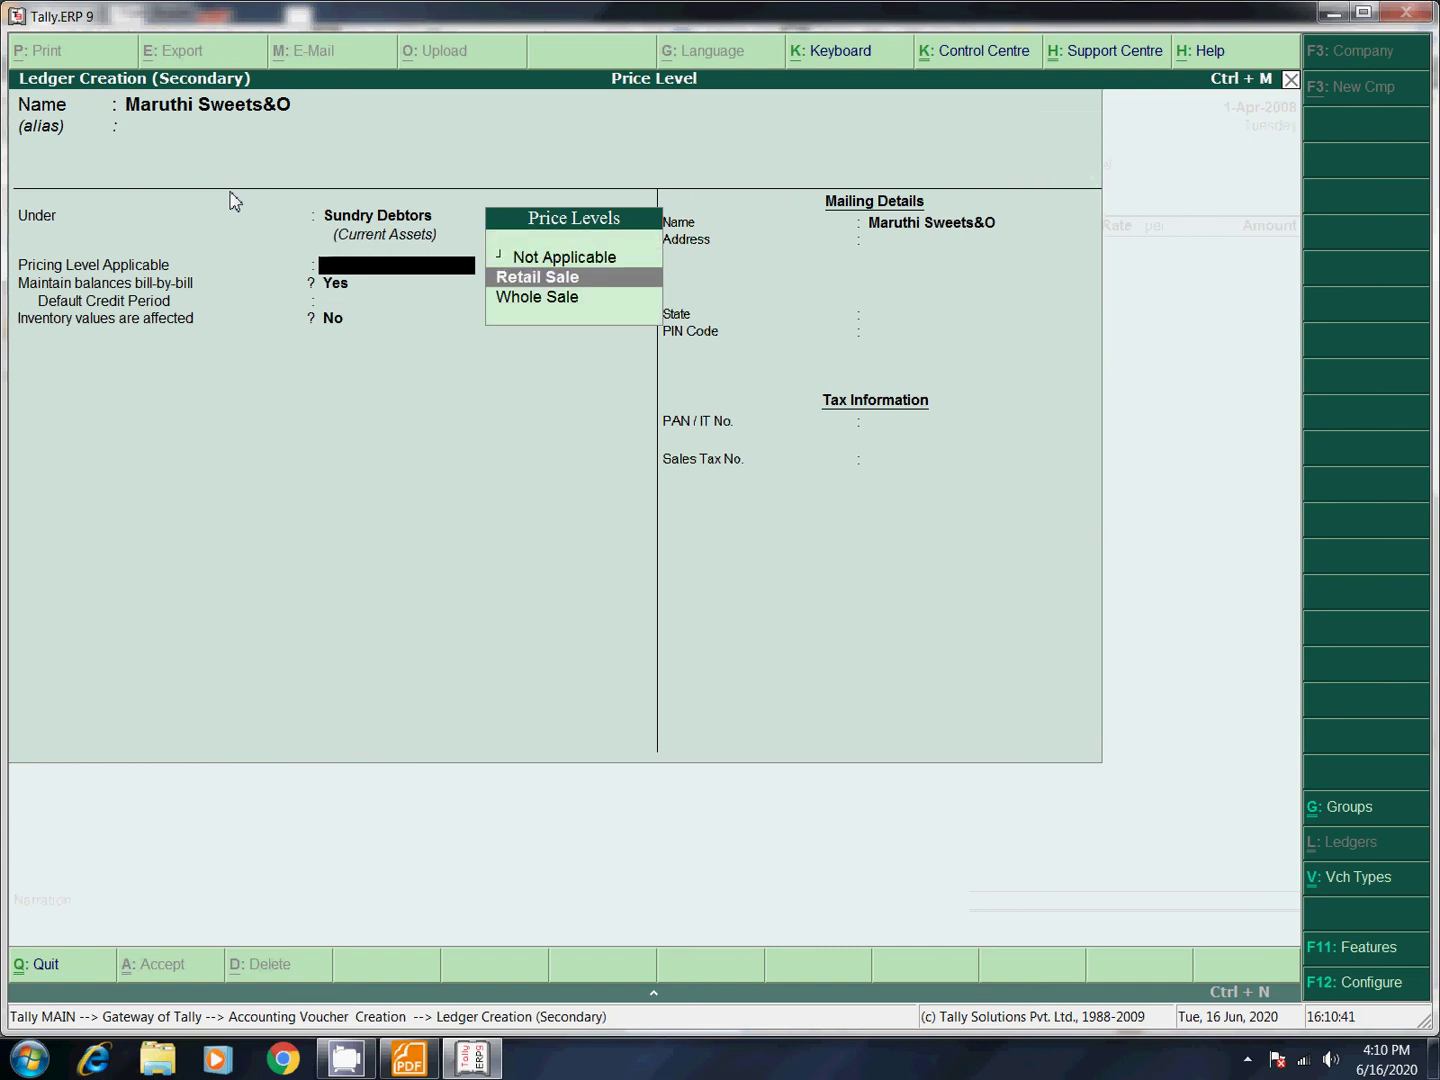
# Set the ledger's pricing level to Retail Sale, skip the remaining fields and save it.
pyautogui.click(422, 1062)
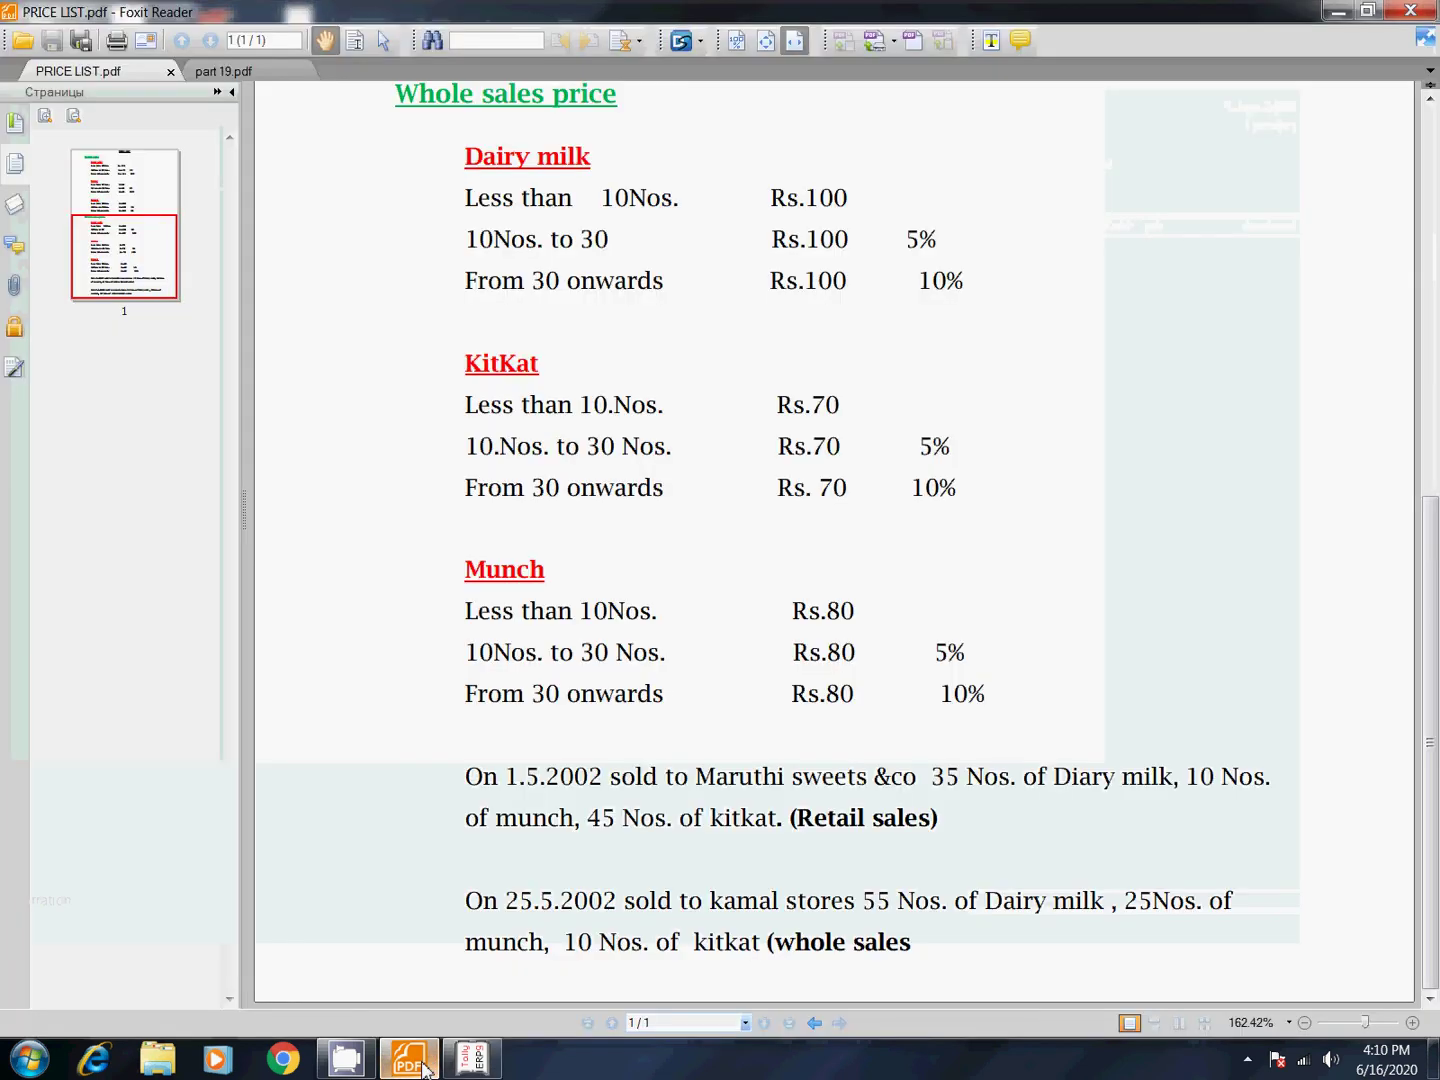
pyautogui.click(466, 1062)
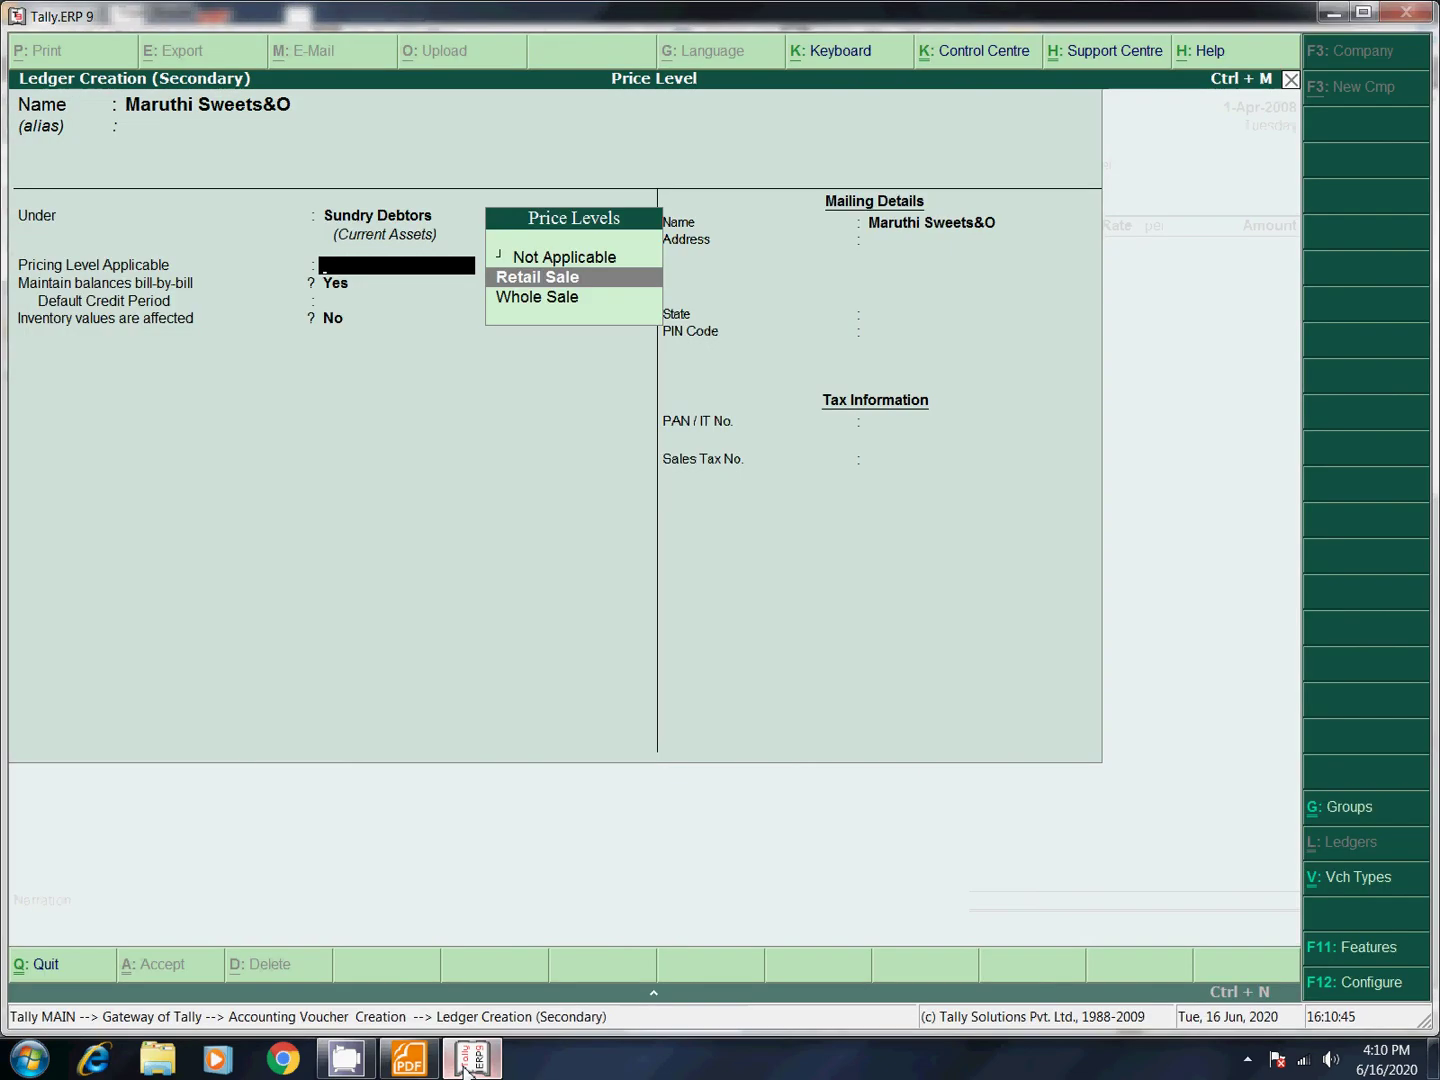
pyautogui.press('Return')
pyautogui.press('Return')
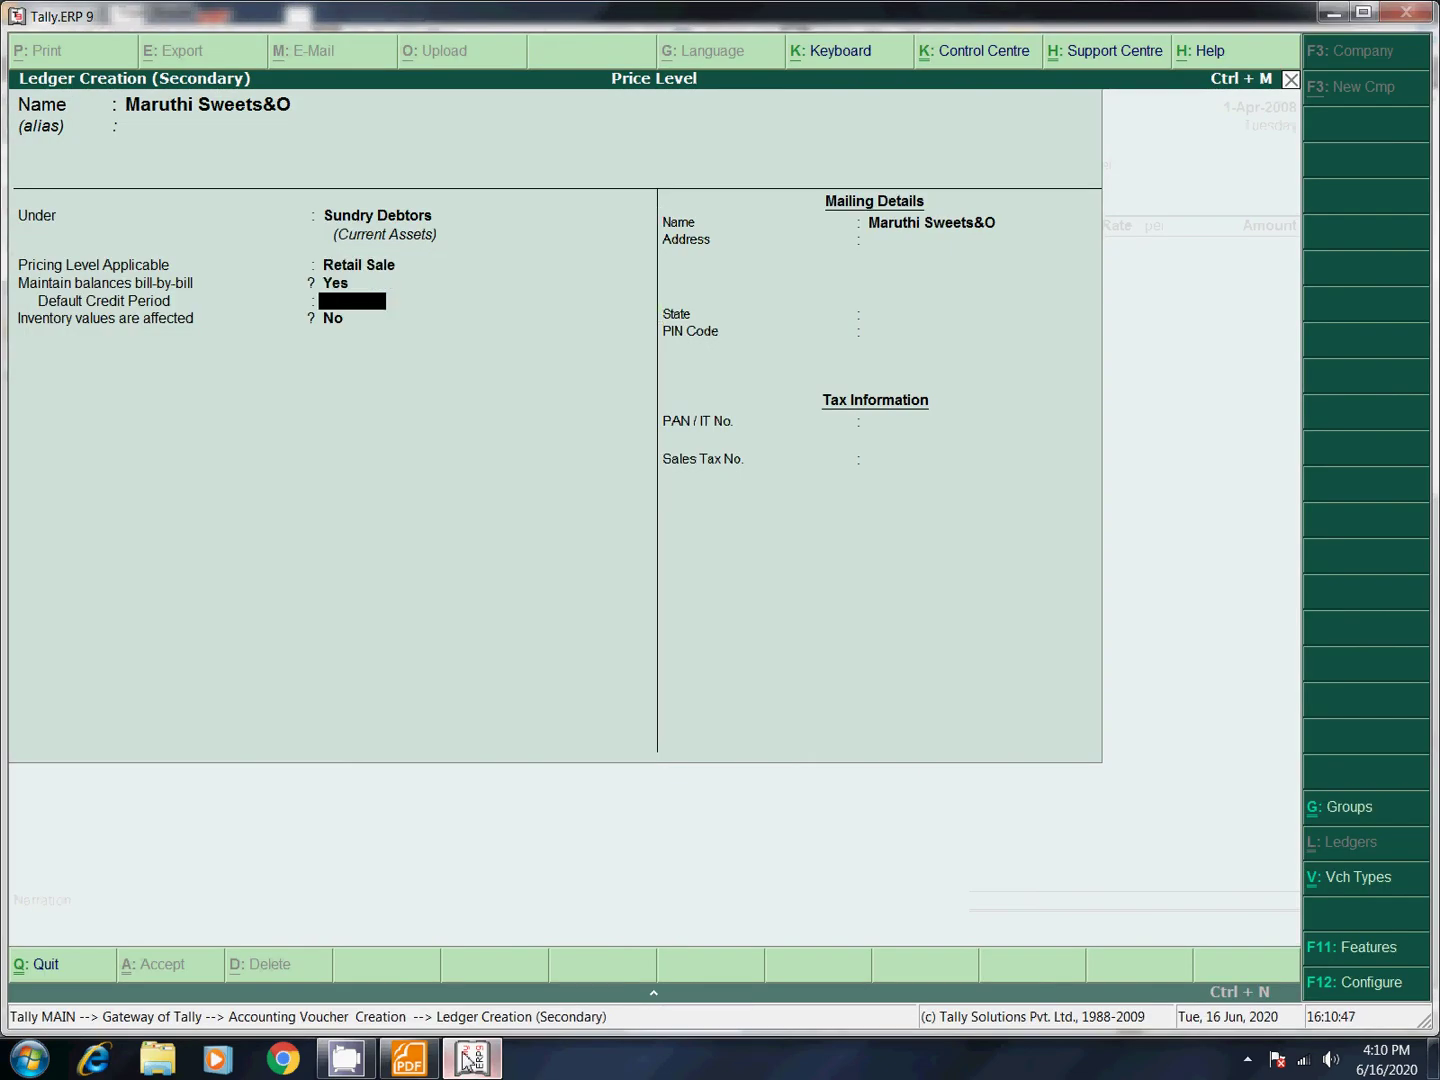
pyautogui.press('Return')
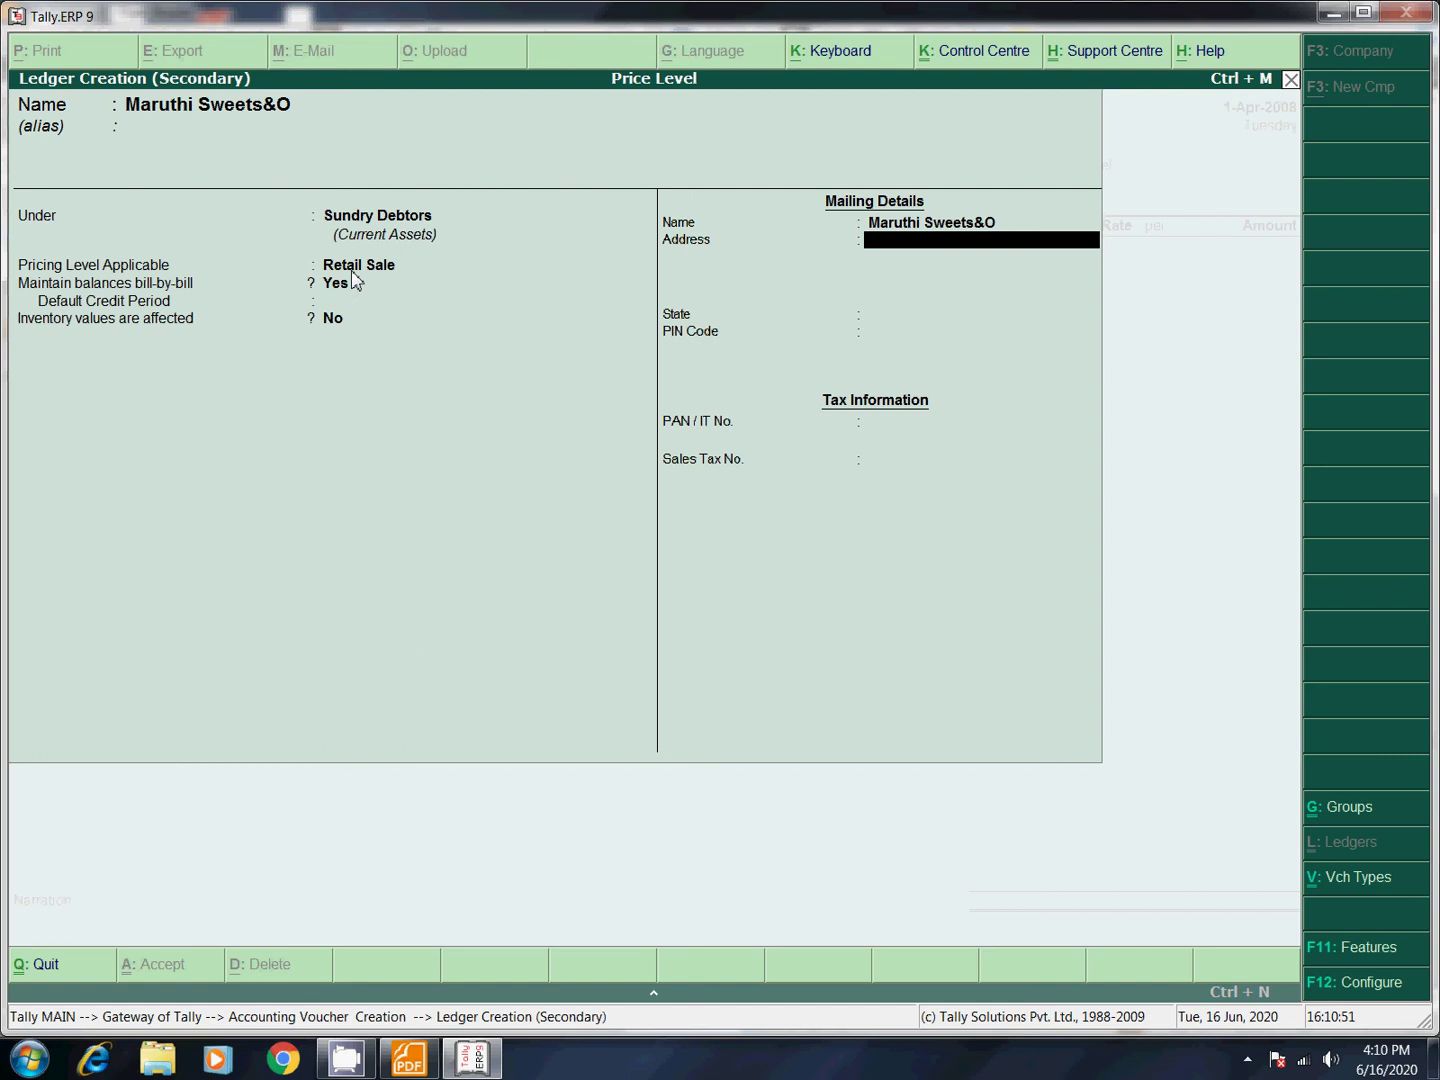
pyautogui.press('Return')
pyautogui.press('Return')
pyautogui.press('Return')
pyautogui.press('Return')
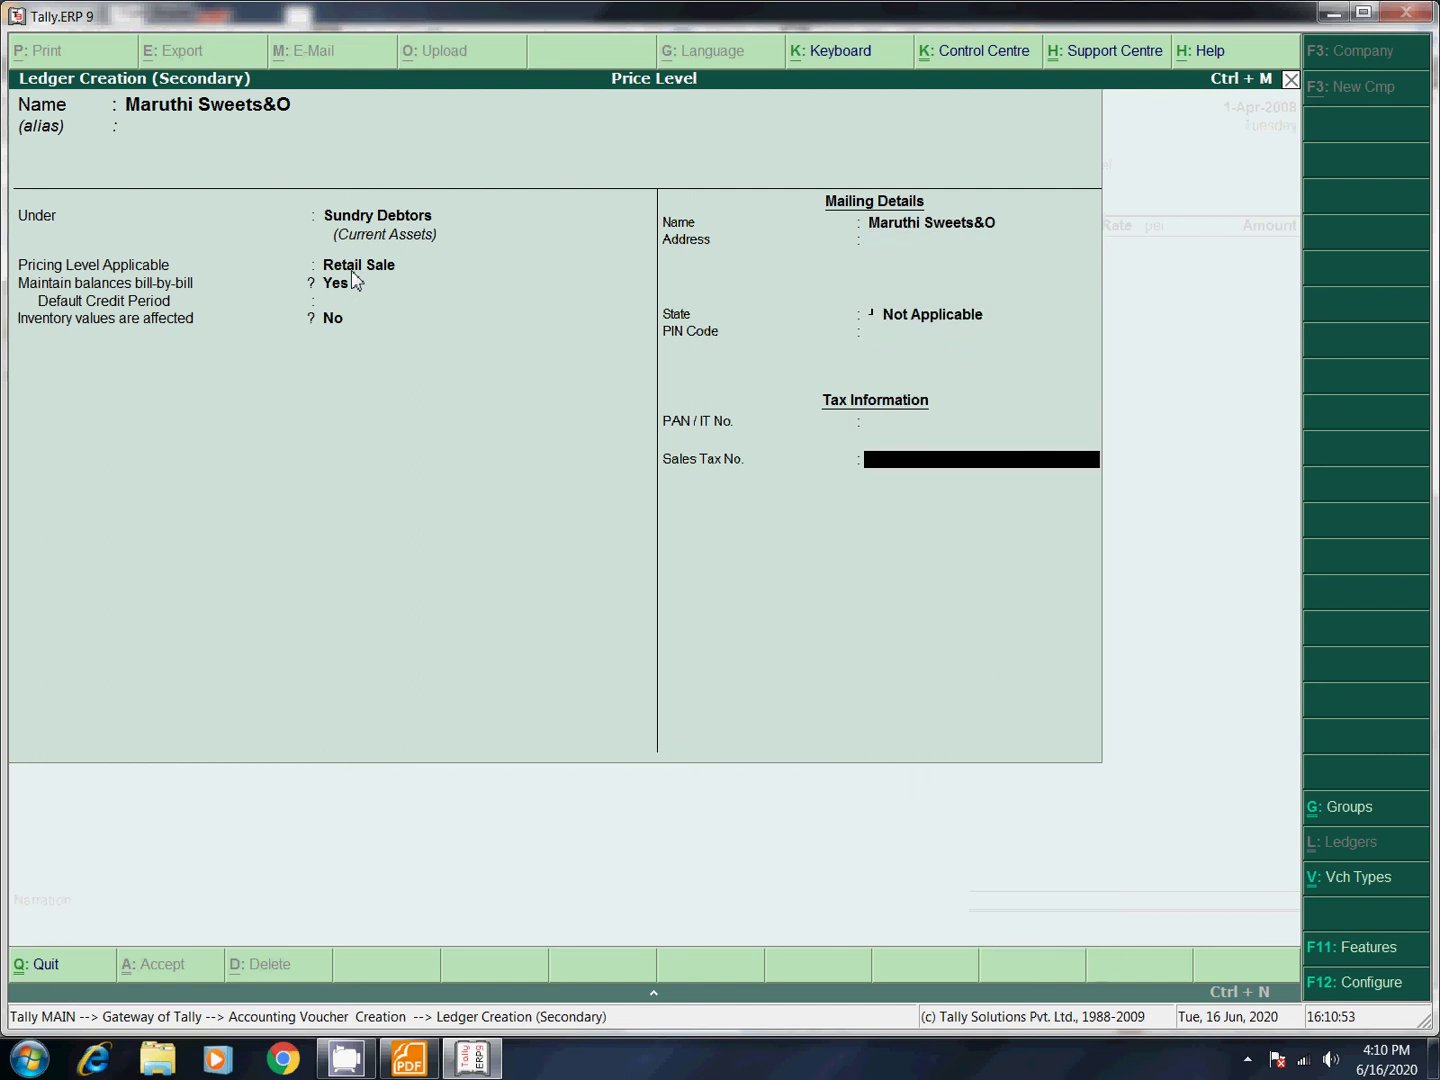
pyautogui.press('Return')
pyautogui.press('Return')
pyautogui.press('Return')
pyautogui.press('Return')
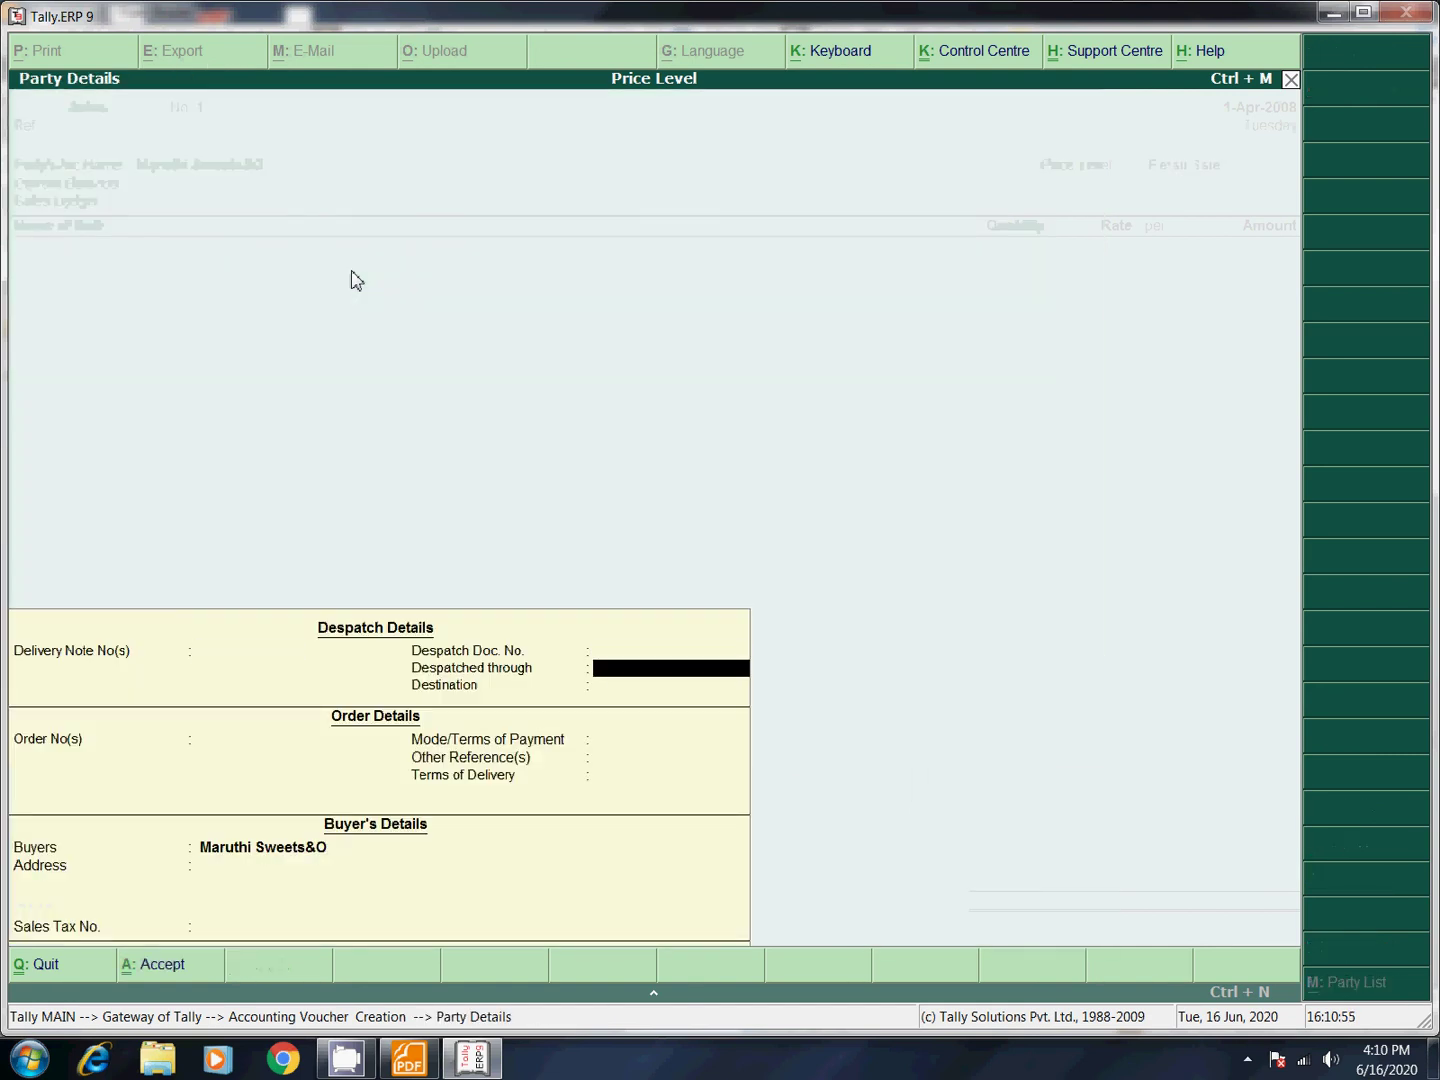
pyautogui.press('Return')
pyautogui.press('Return')
pyautogui.press('Return')
pyautogui.press('Return')
pyautogui.press('Return')
pyautogui.press('Return')
pyautogui.press('Return')
pyautogui.press('Return')
pyautogui.press('Return')
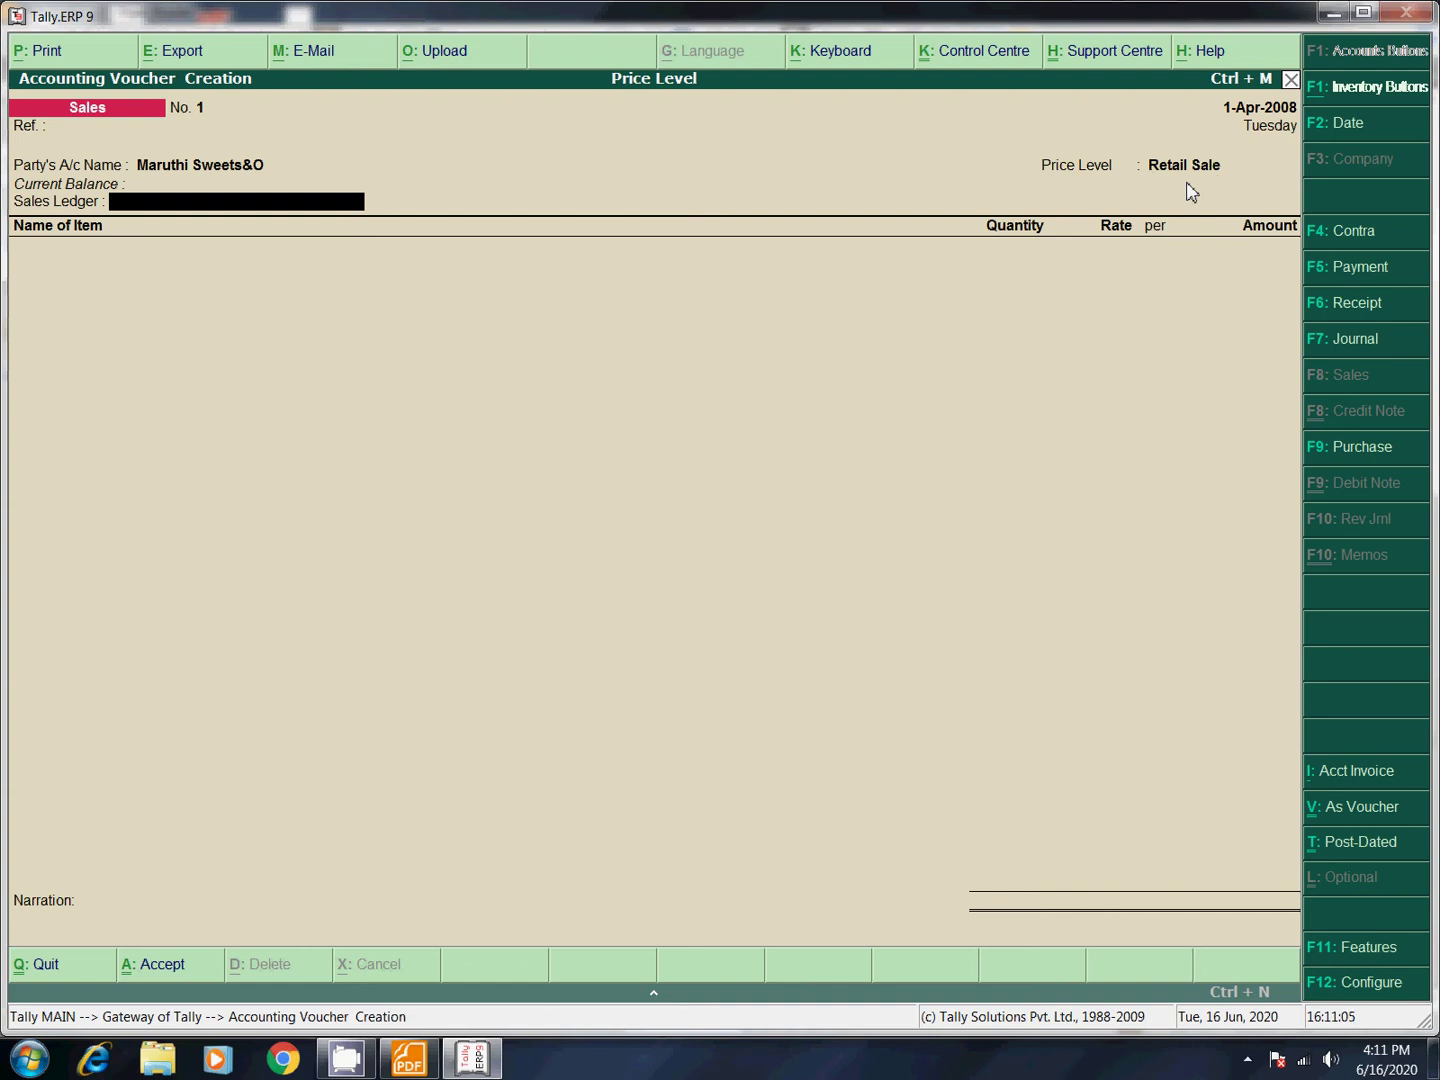
# Create a sales ledger named Credit Sales and begin assigning it to Sales Accounts.
pyautogui.hotkey('alt', 'c')
pyautogui.write('Cr')
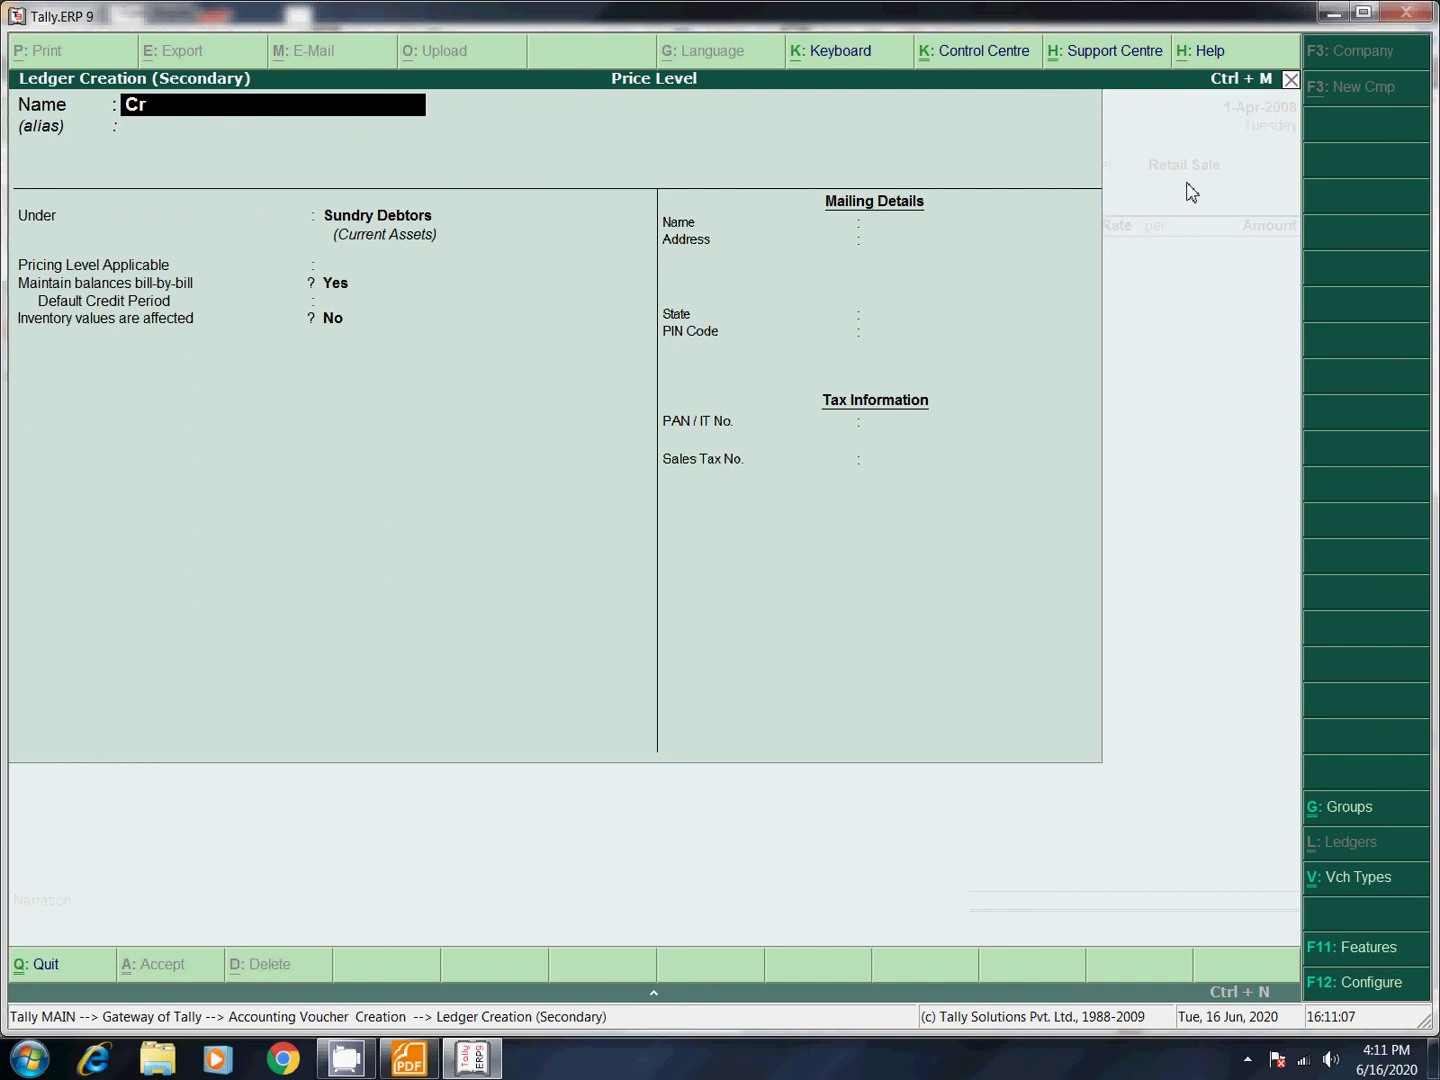
pyautogui.write('edi')
pyautogui.press('Return')
pyautogui.press('Return')
pyautogui.write('Sa')
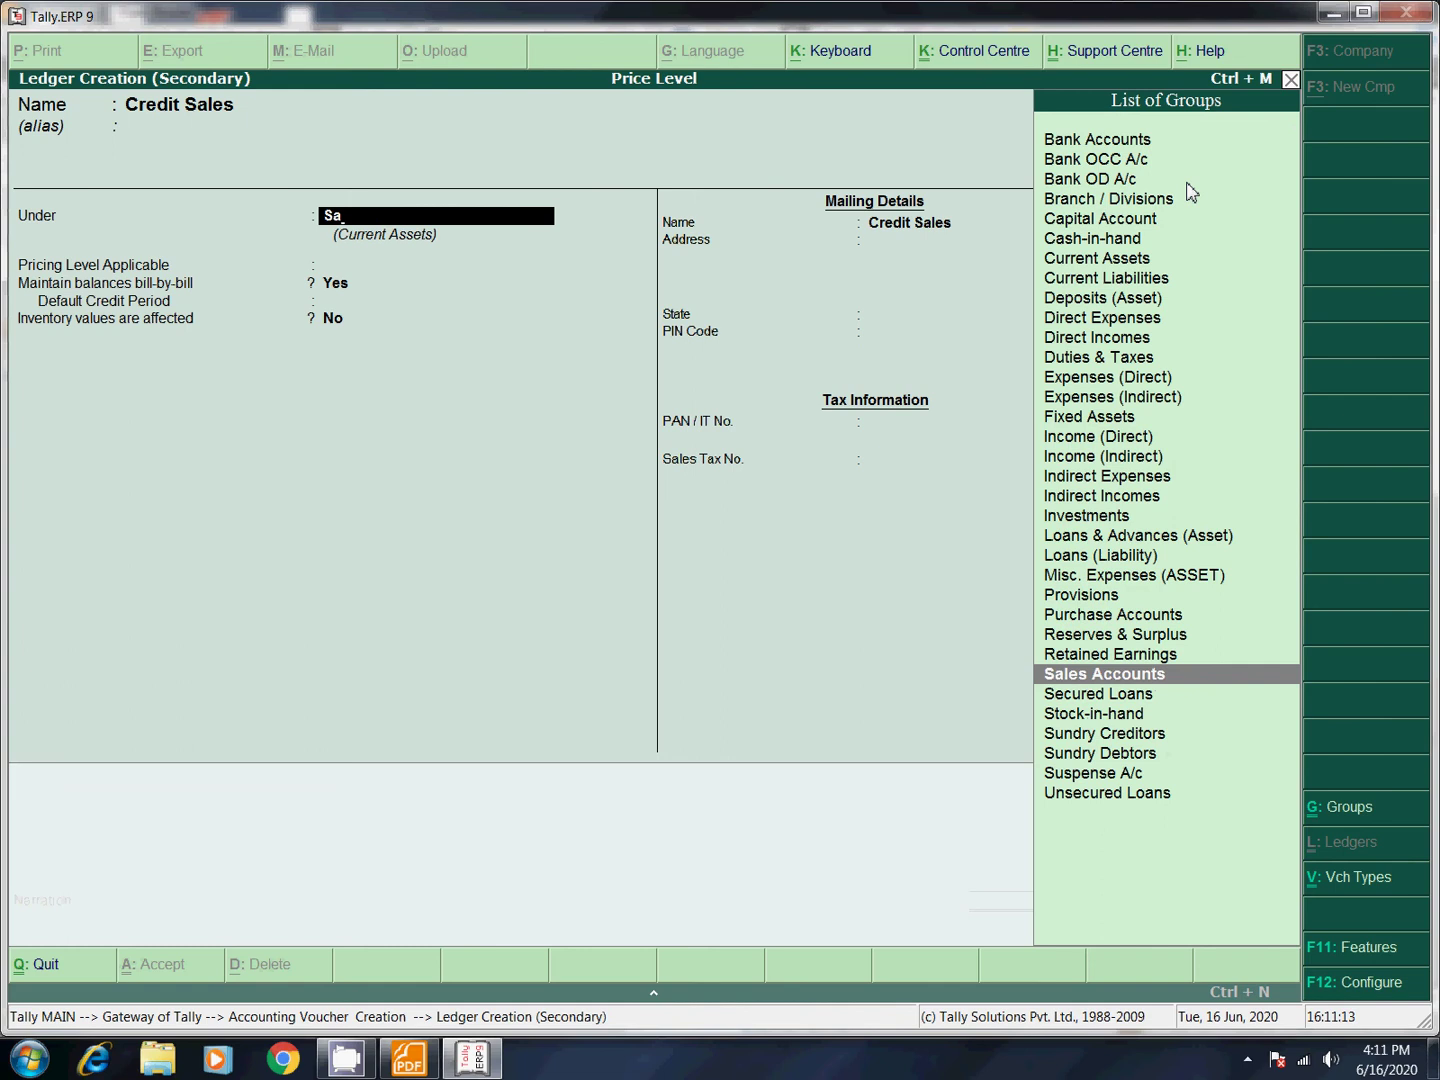
pyautogui.press('Return')
pyautogui.press('Return')
pyautogui.press('Return')
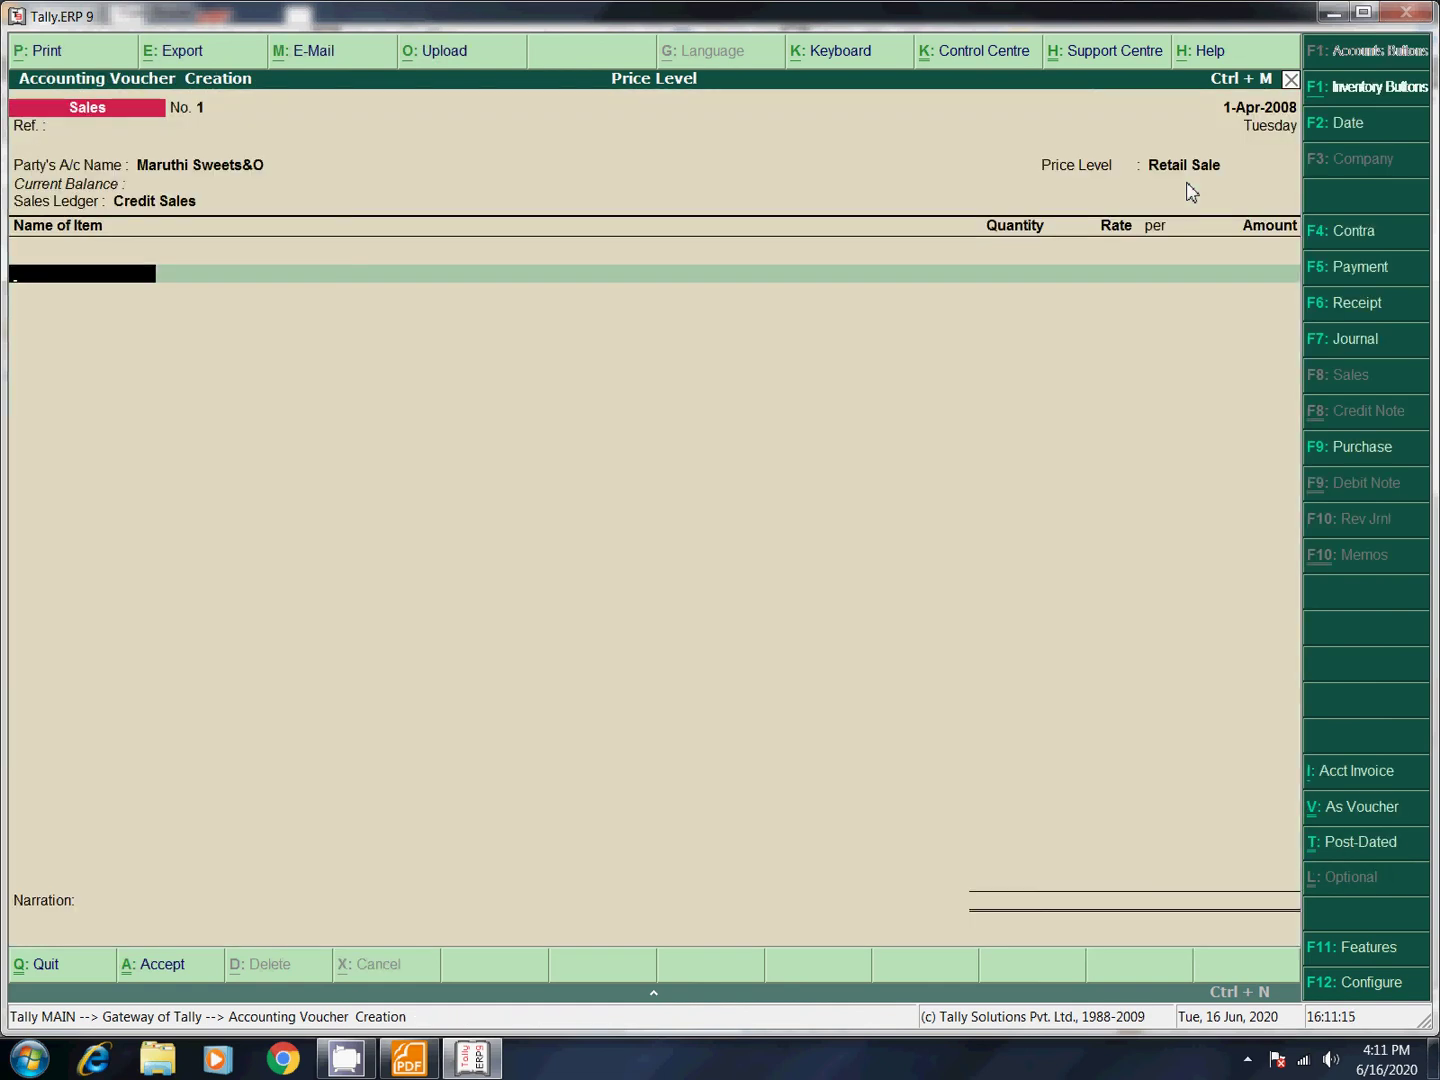
# Add Diary Milk at 35 nos and the Retail Sale rate of 125.00, totalling 4,375.00.
pyautogui.click(409, 1058)
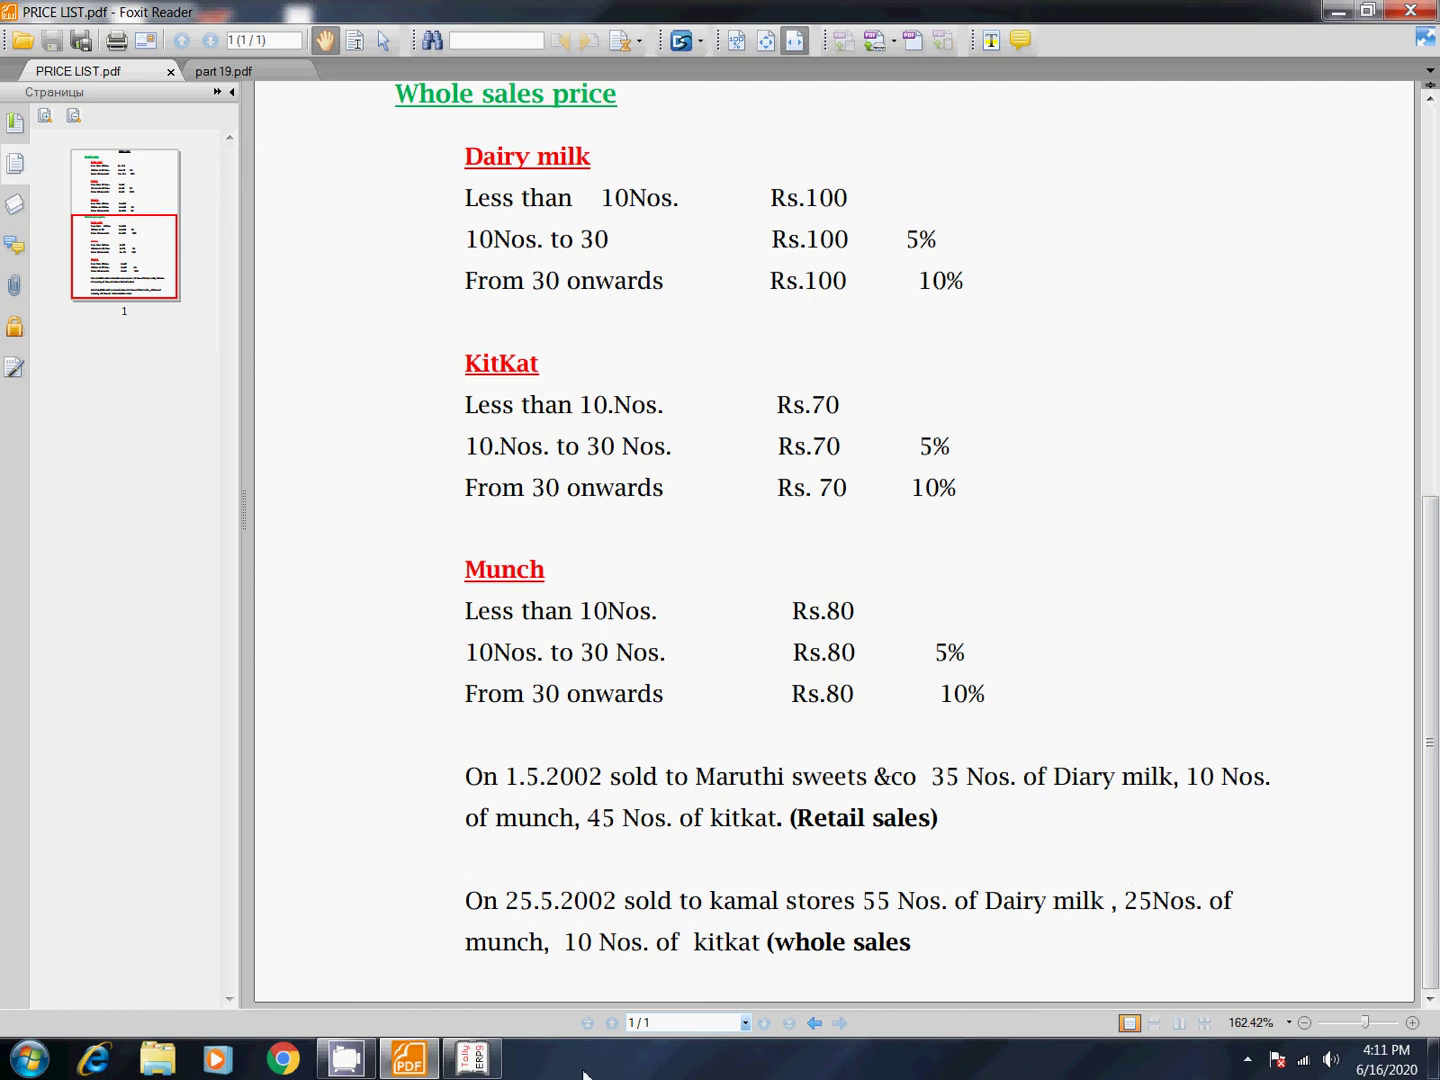
pyautogui.click(492, 1064)
pyautogui.write('D')
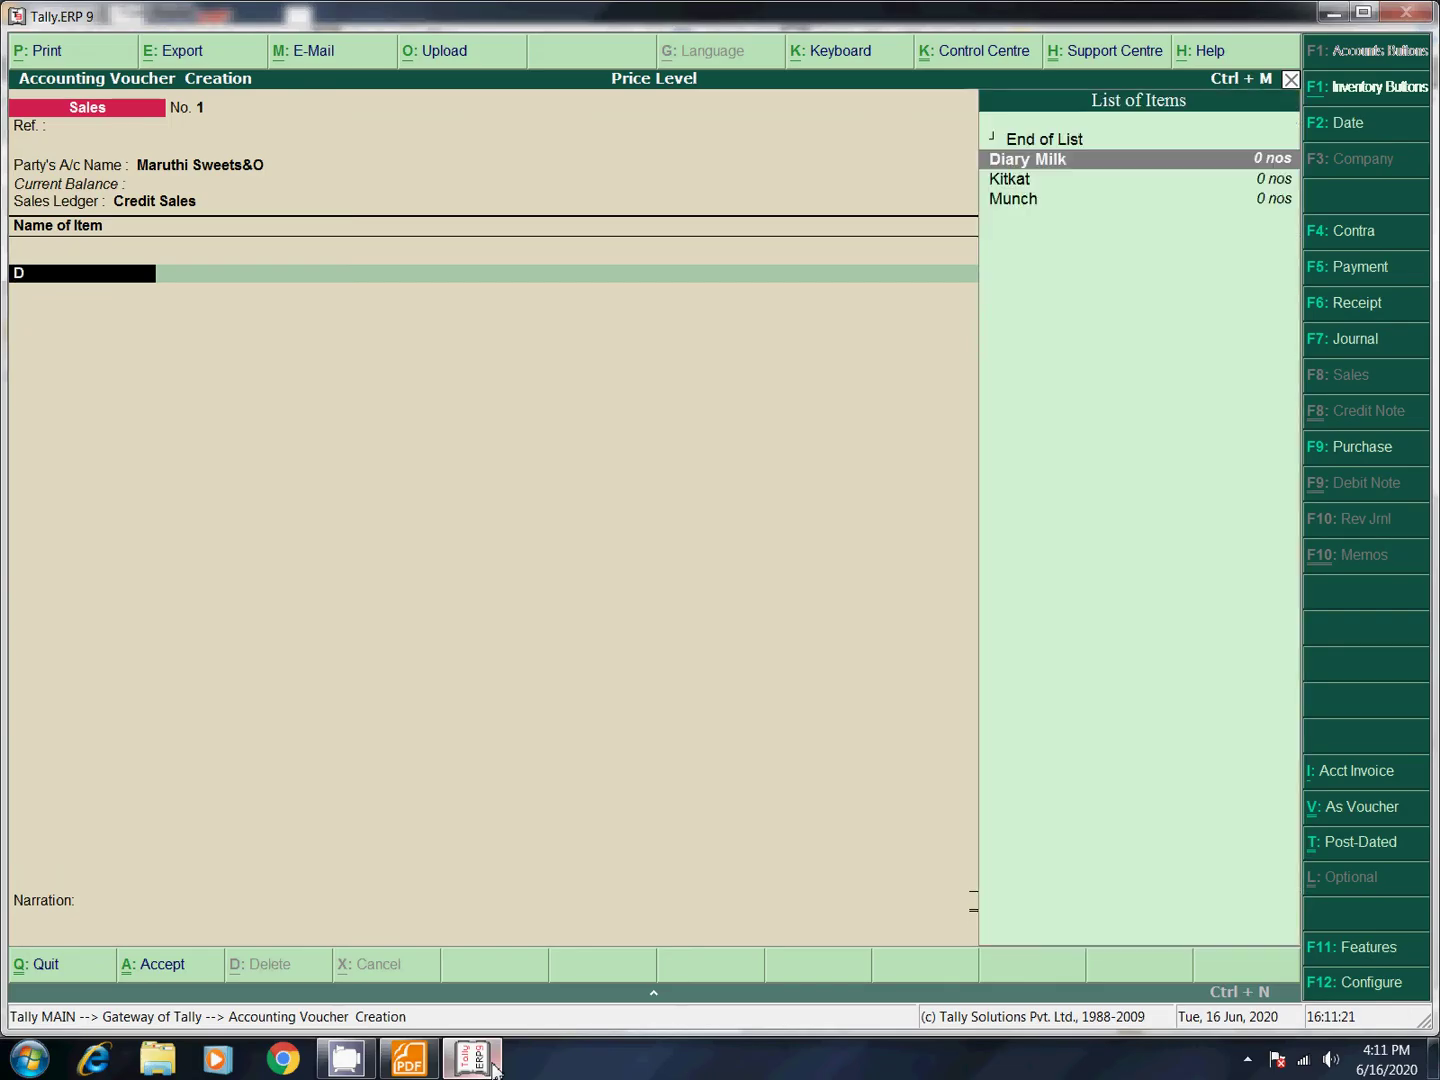
pyautogui.press('Return')
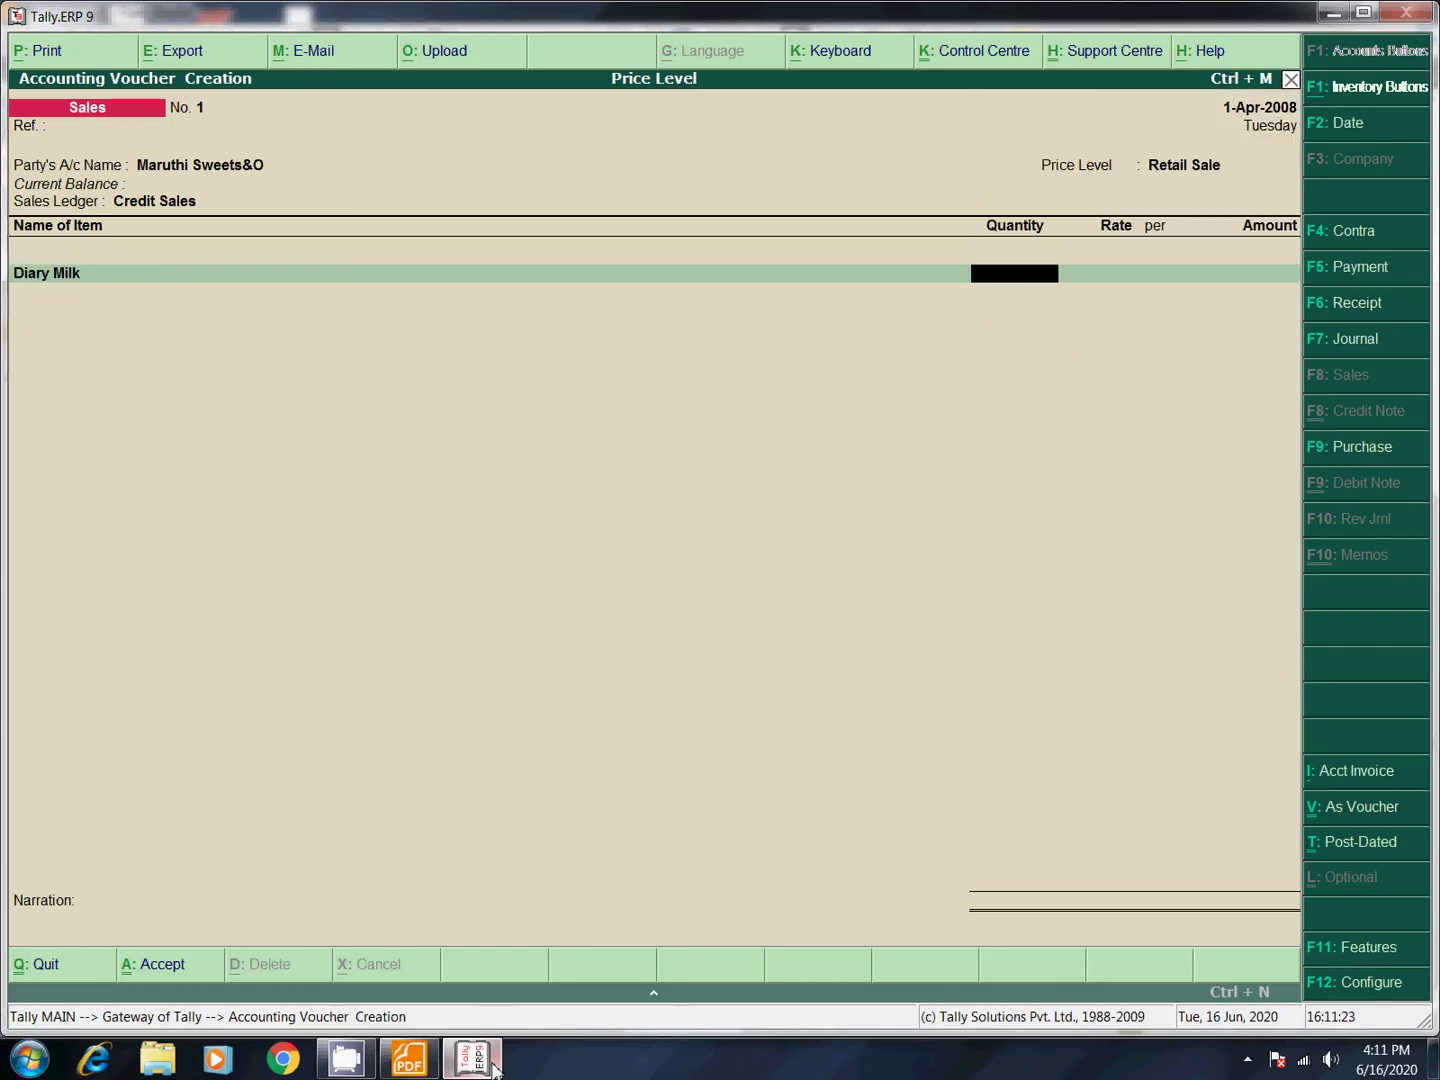
pyautogui.write('35')
pyautogui.press('Return')
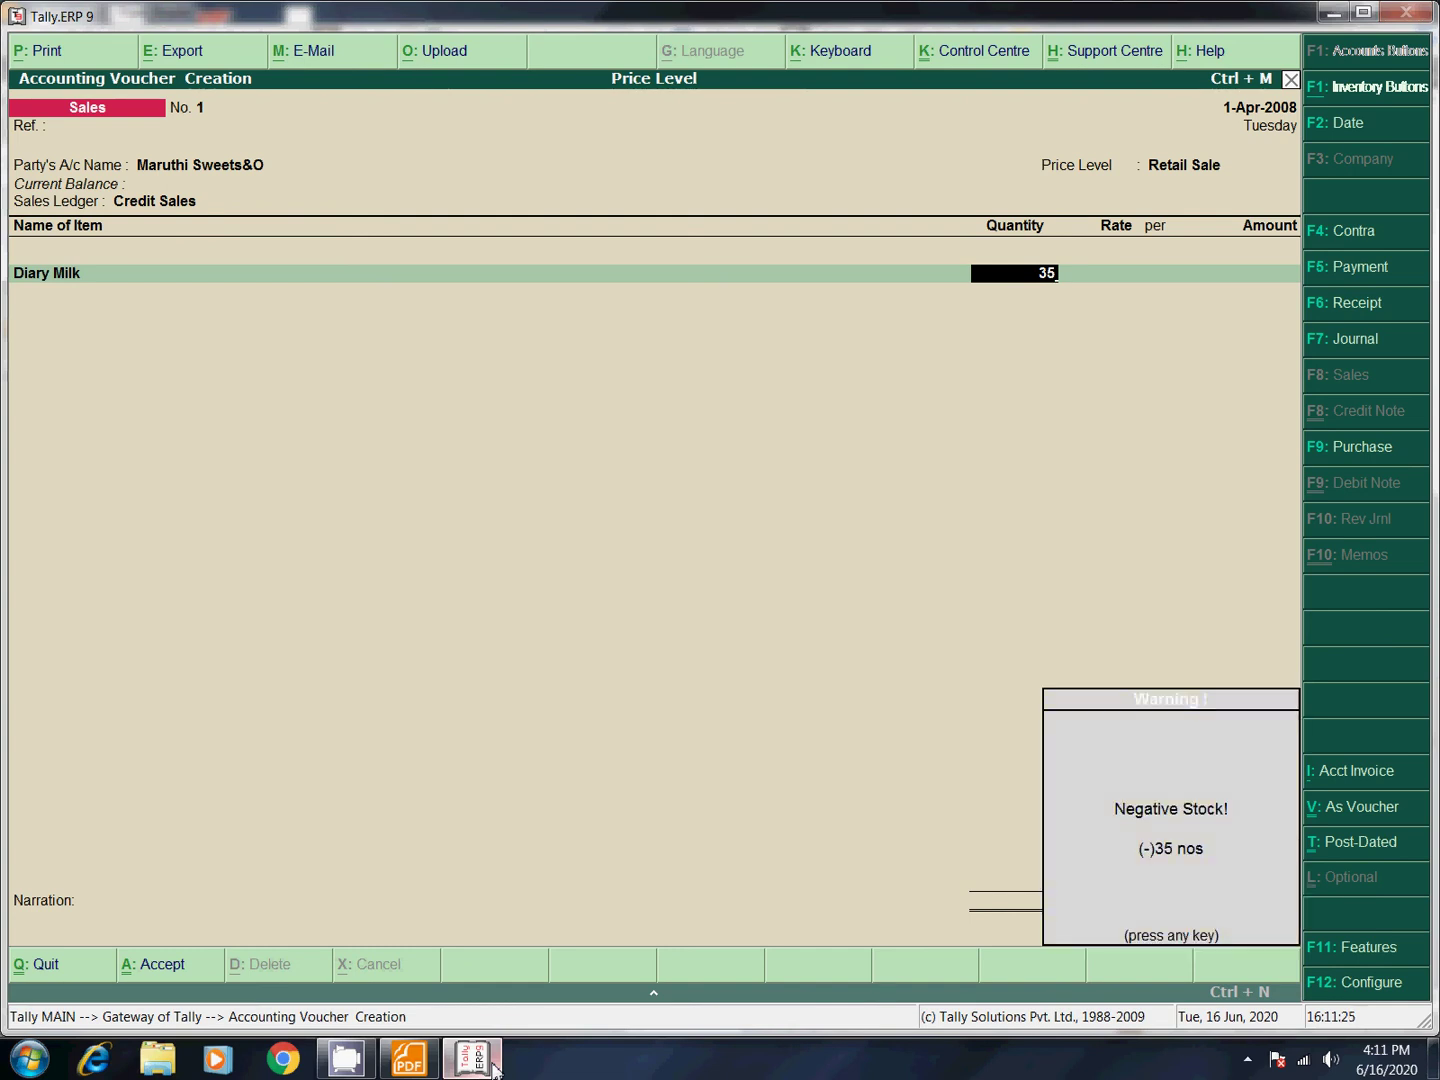
pyautogui.press('Return')
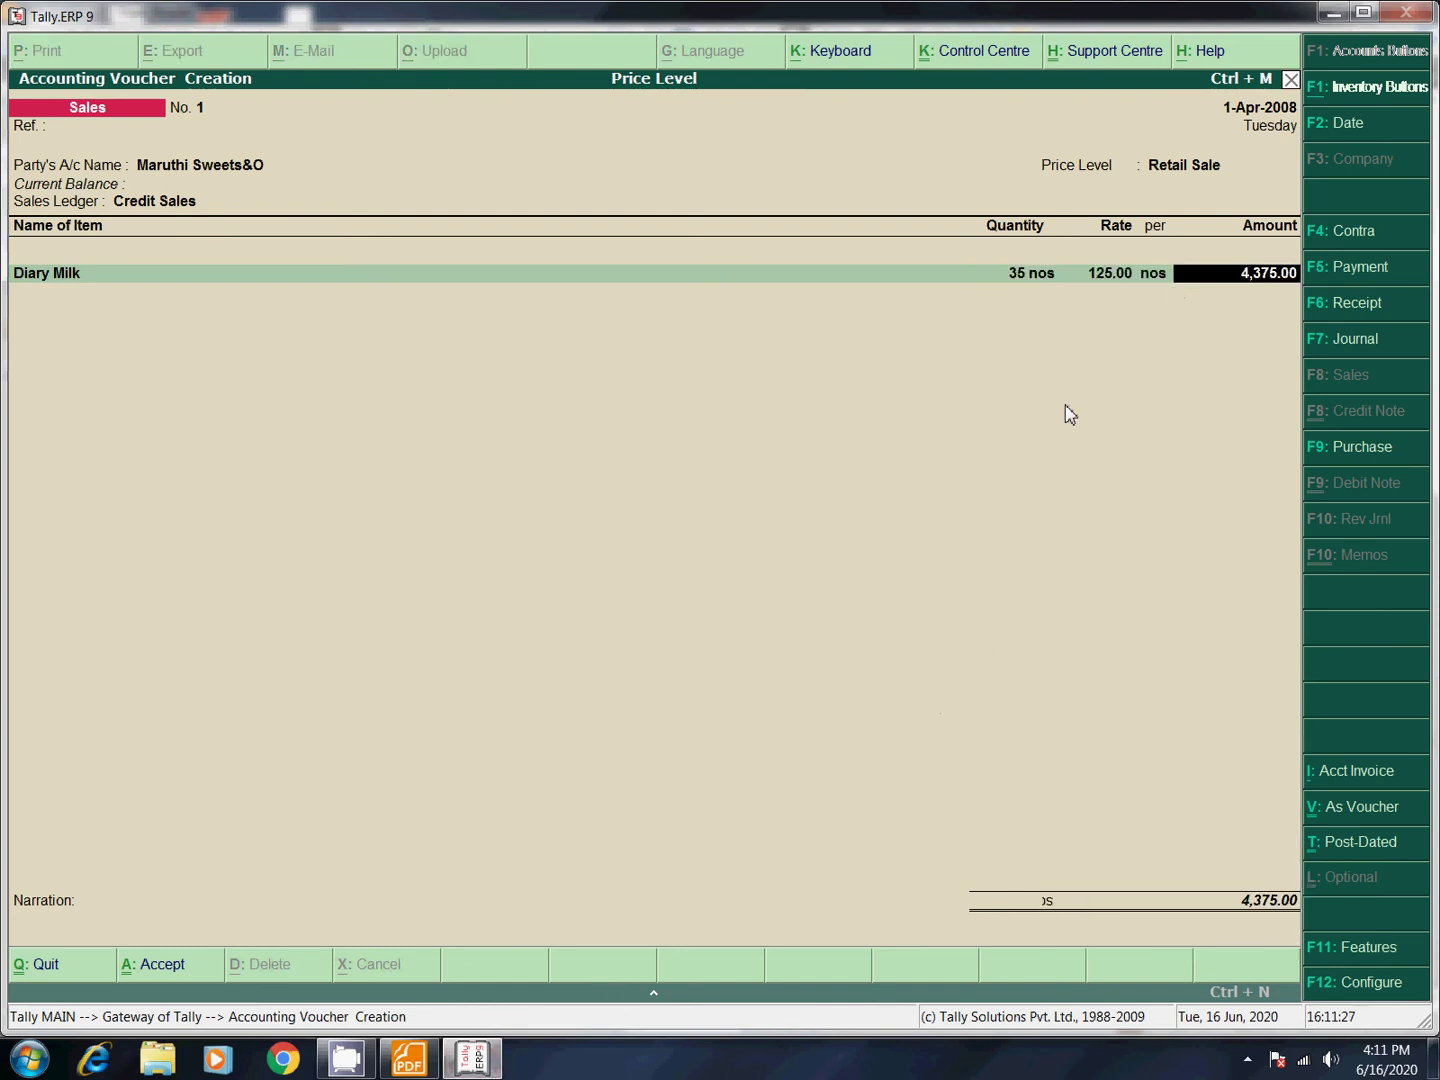
pyautogui.click(408, 1058)
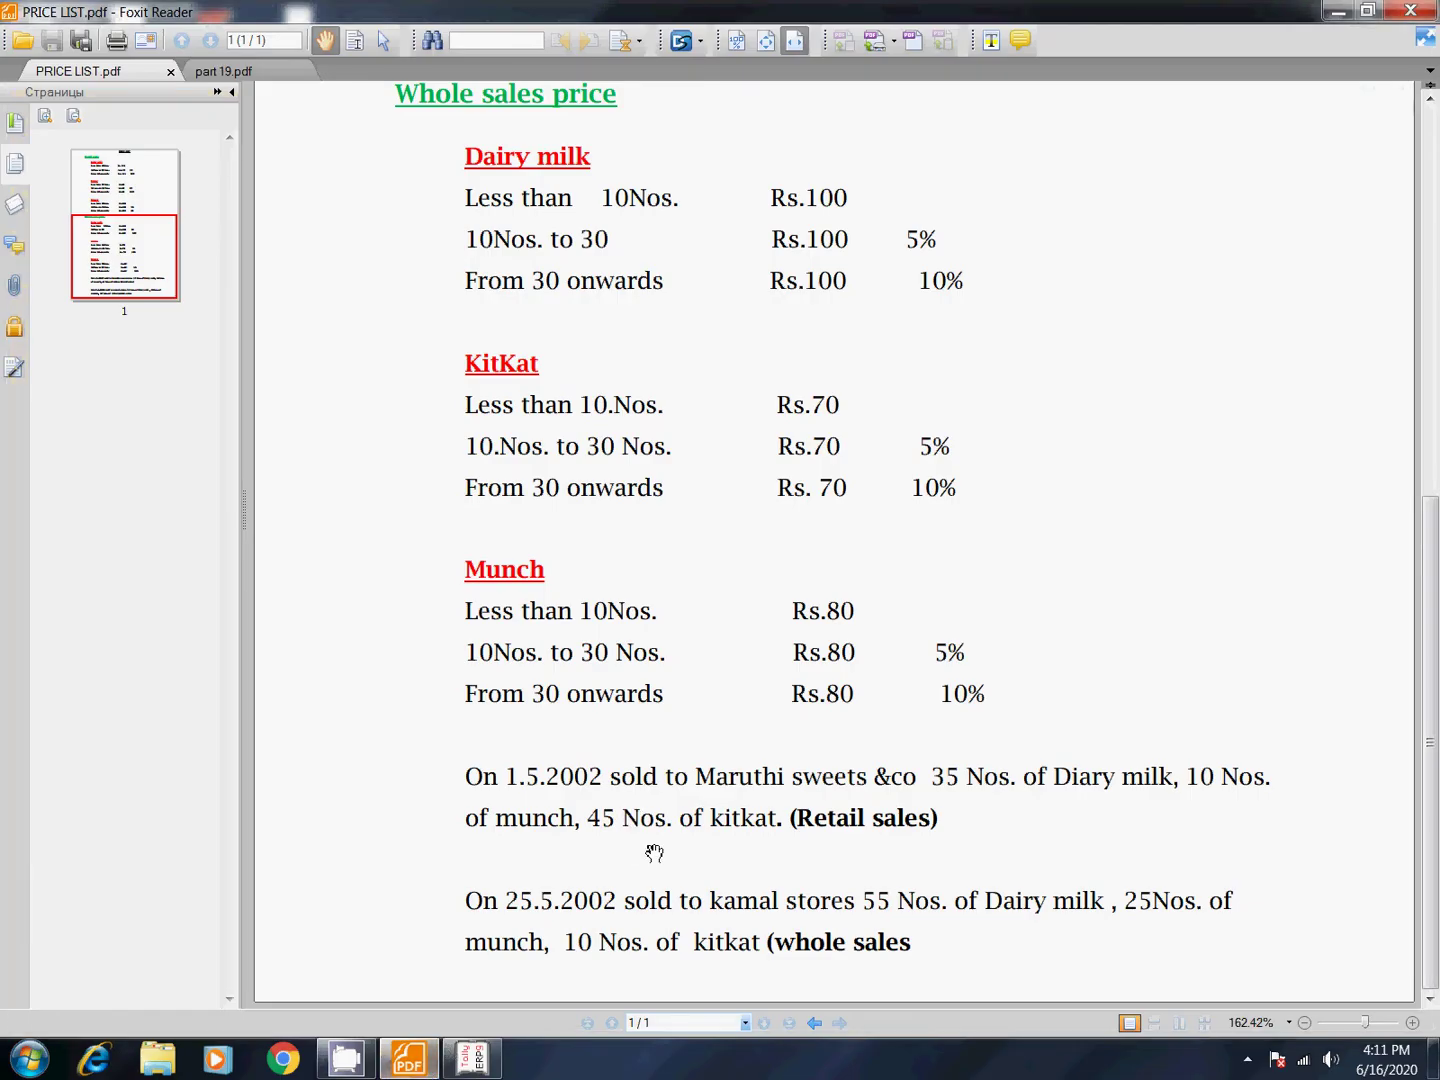
pyautogui.scroll(10, 514, 508)
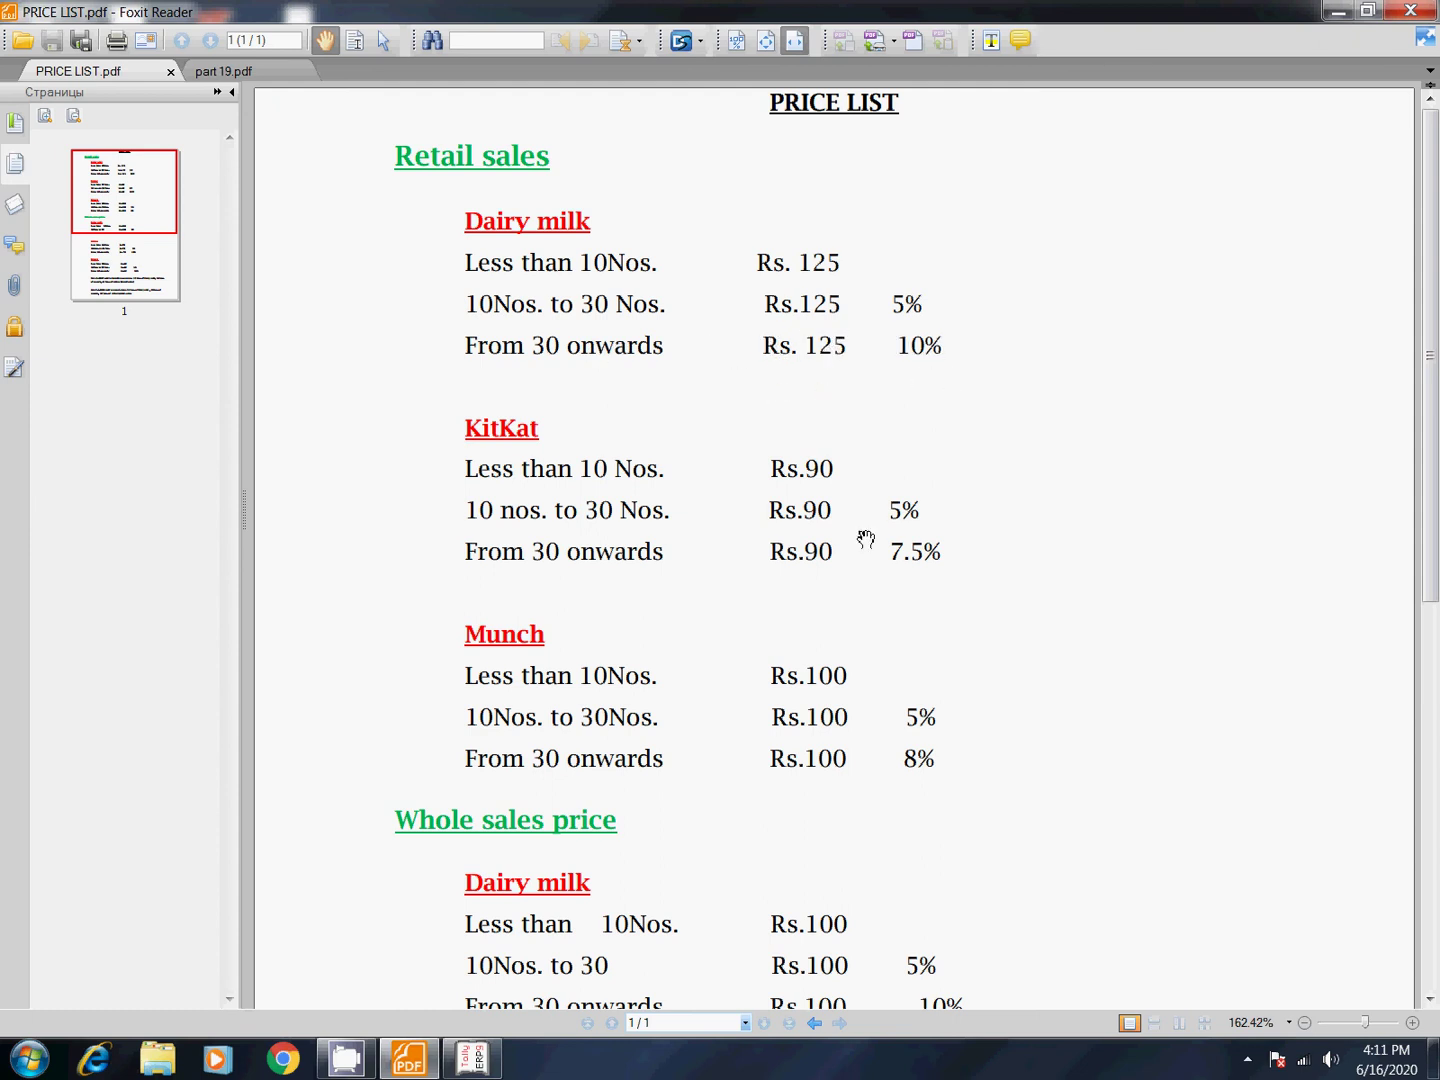
pyautogui.click(472, 1058)
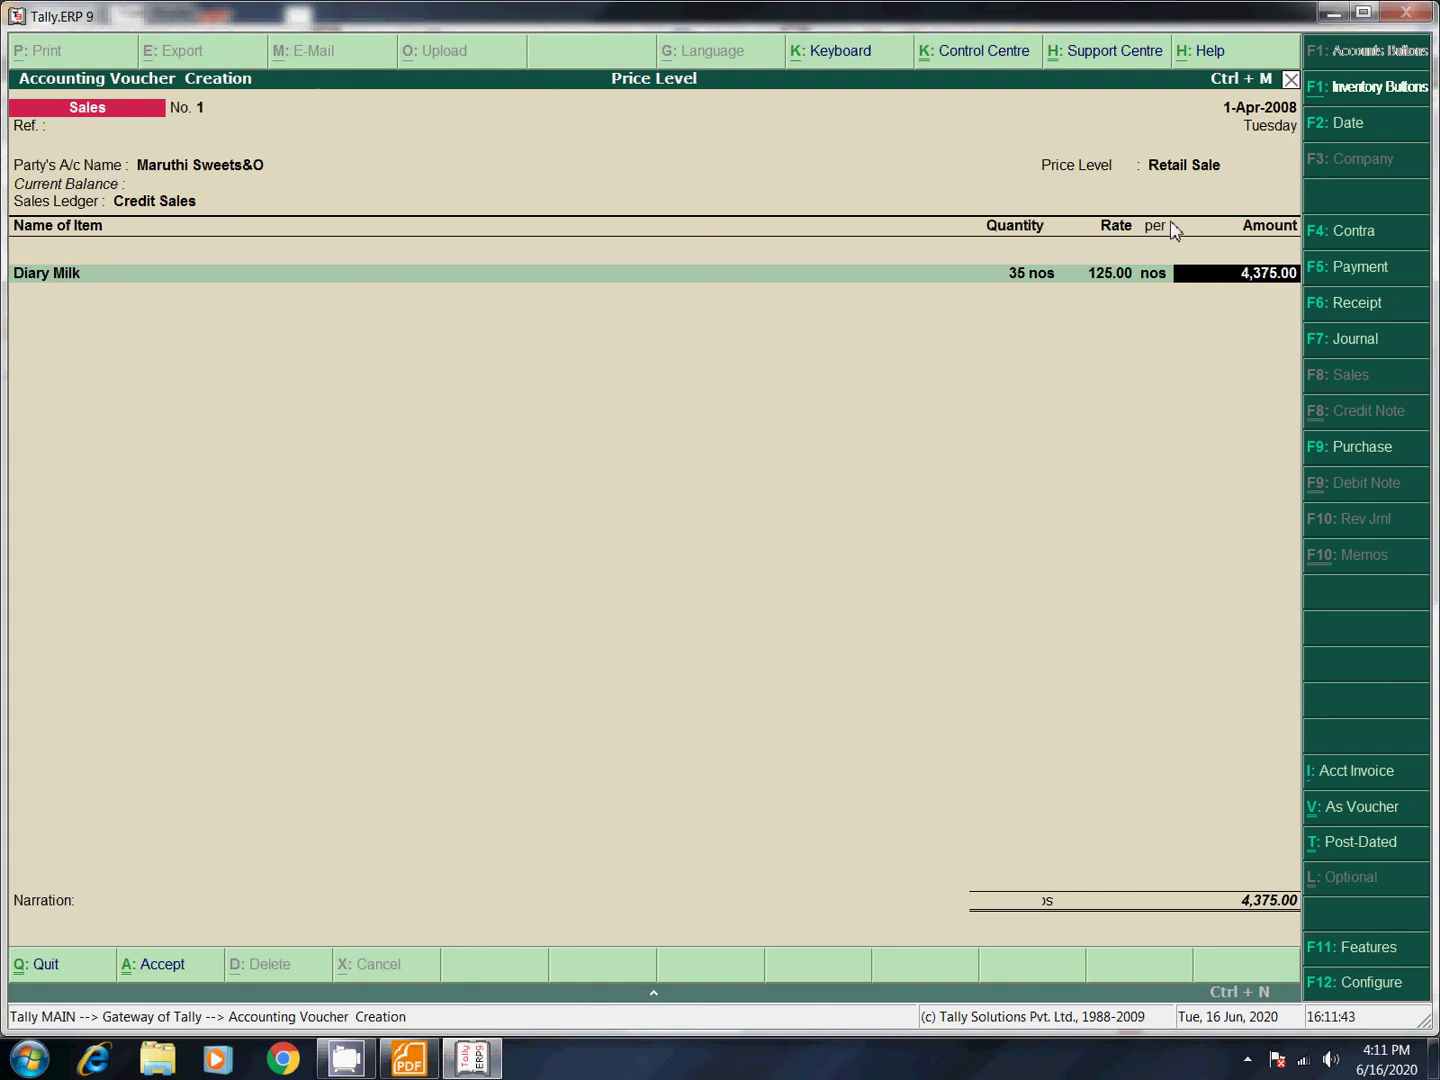
# Open Company Operations Alteration (F11 Features) from the Maruthi Sweets sales voucher.
pyautogui.click(1329, 945)
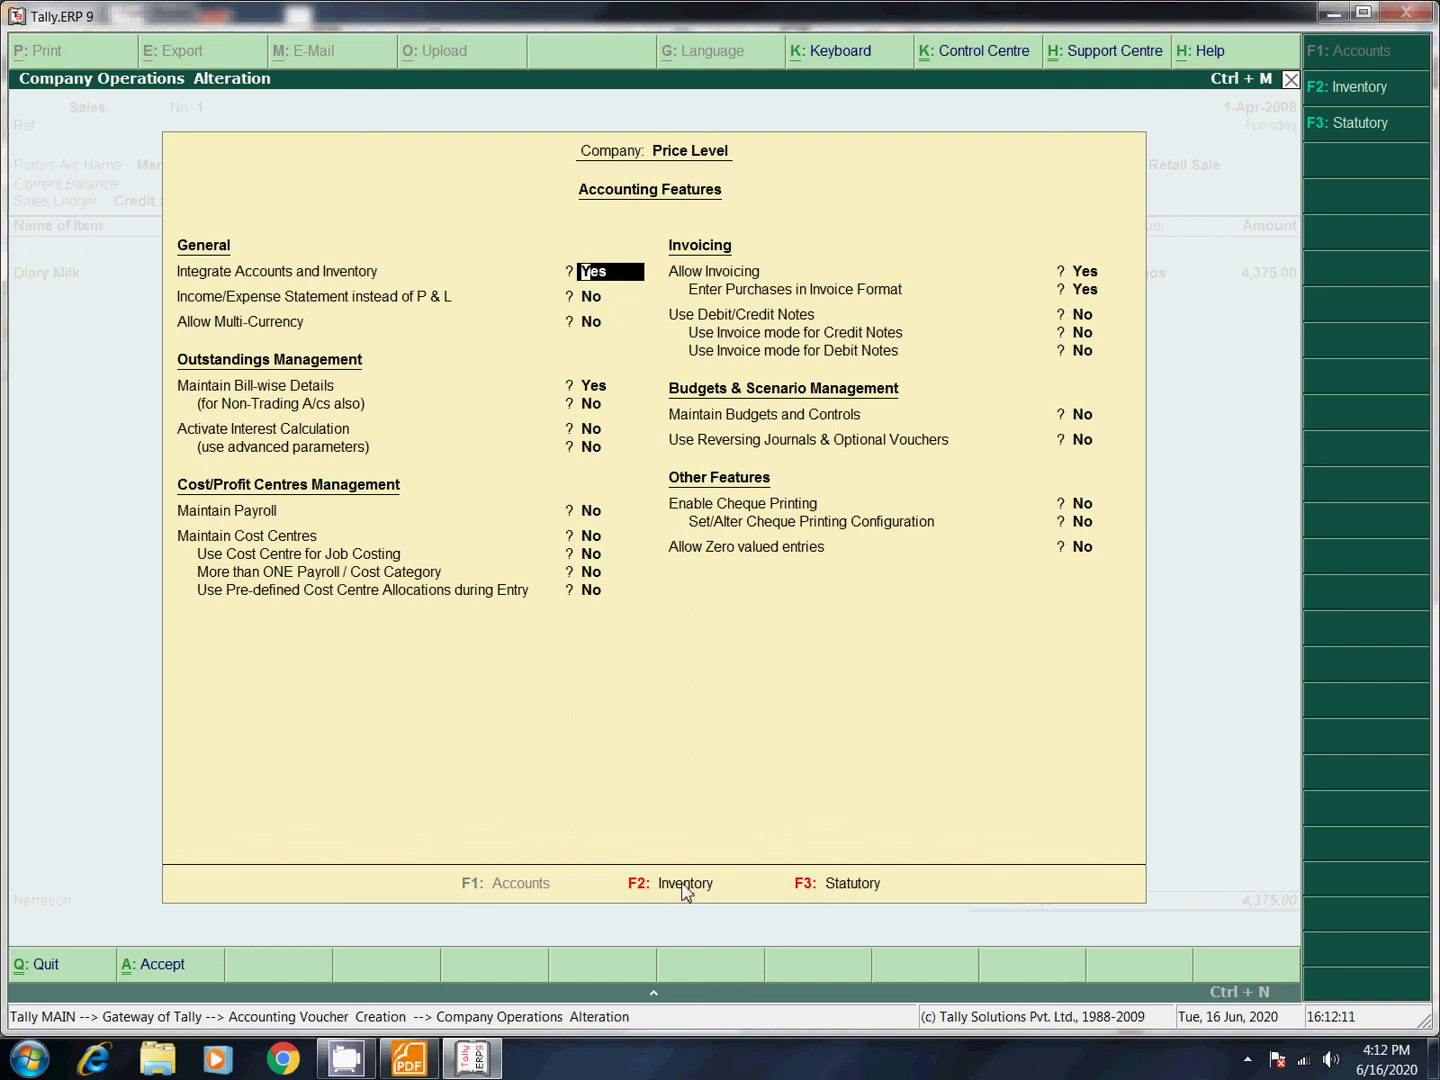
pyautogui.press('Return')
pyautogui.press('Return')
pyautogui.press('Return')
pyautogui.press('Return')
pyautogui.press('Return')
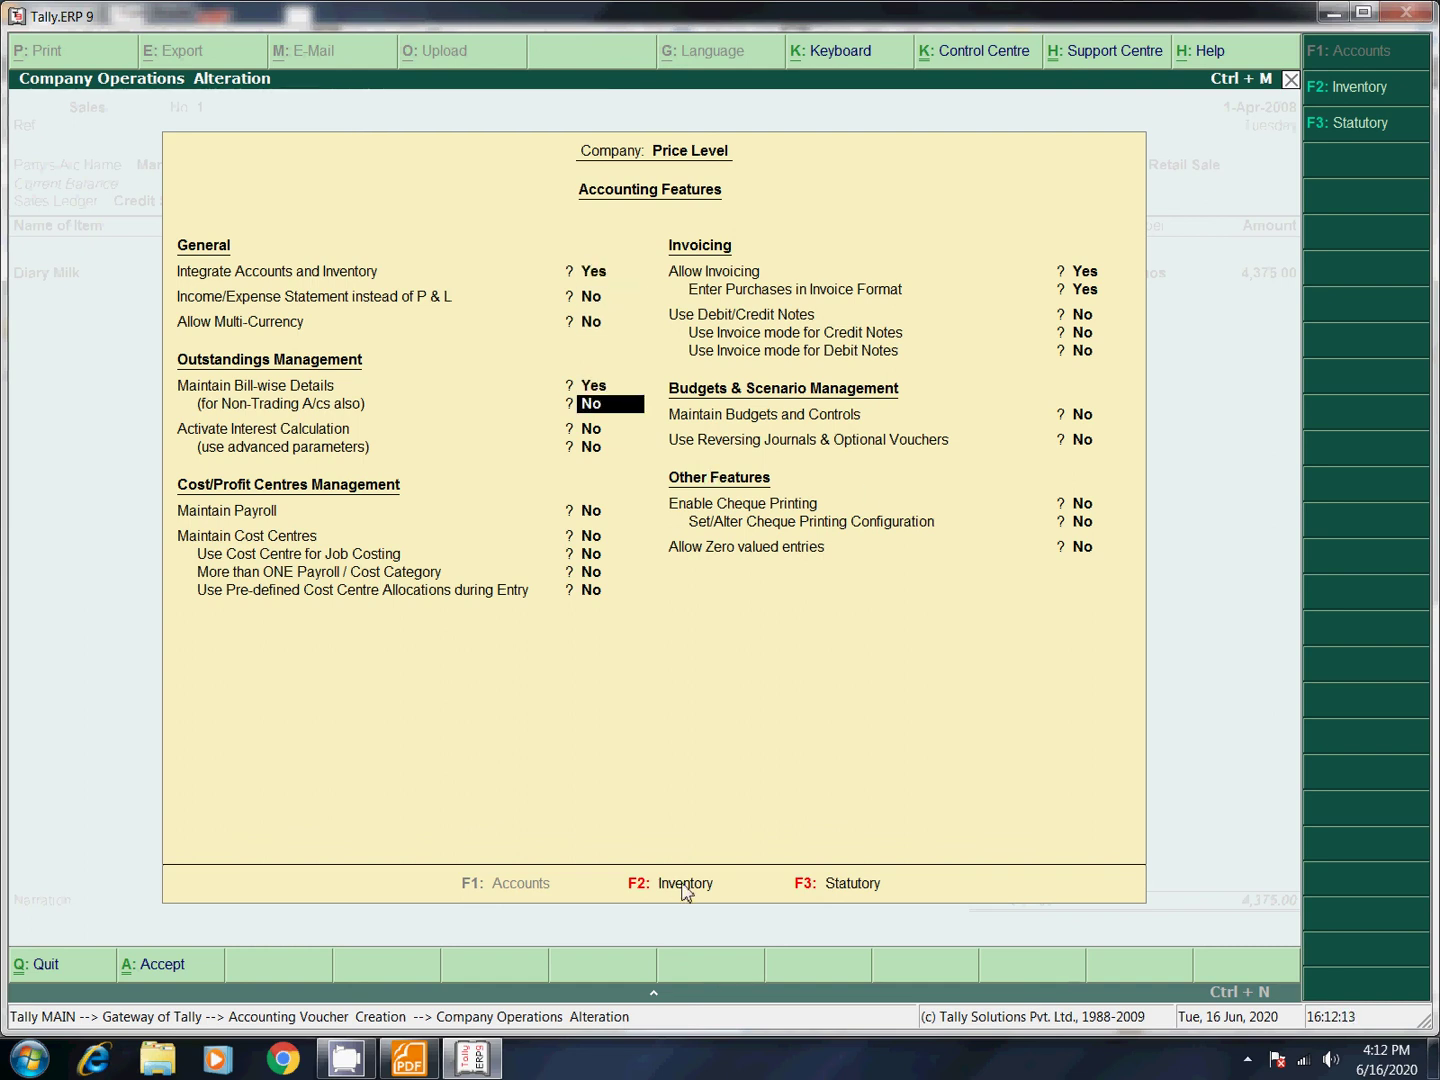
pyautogui.press('Return')
pyautogui.press('Return')
pyautogui.press('Return')
pyautogui.press('Return')
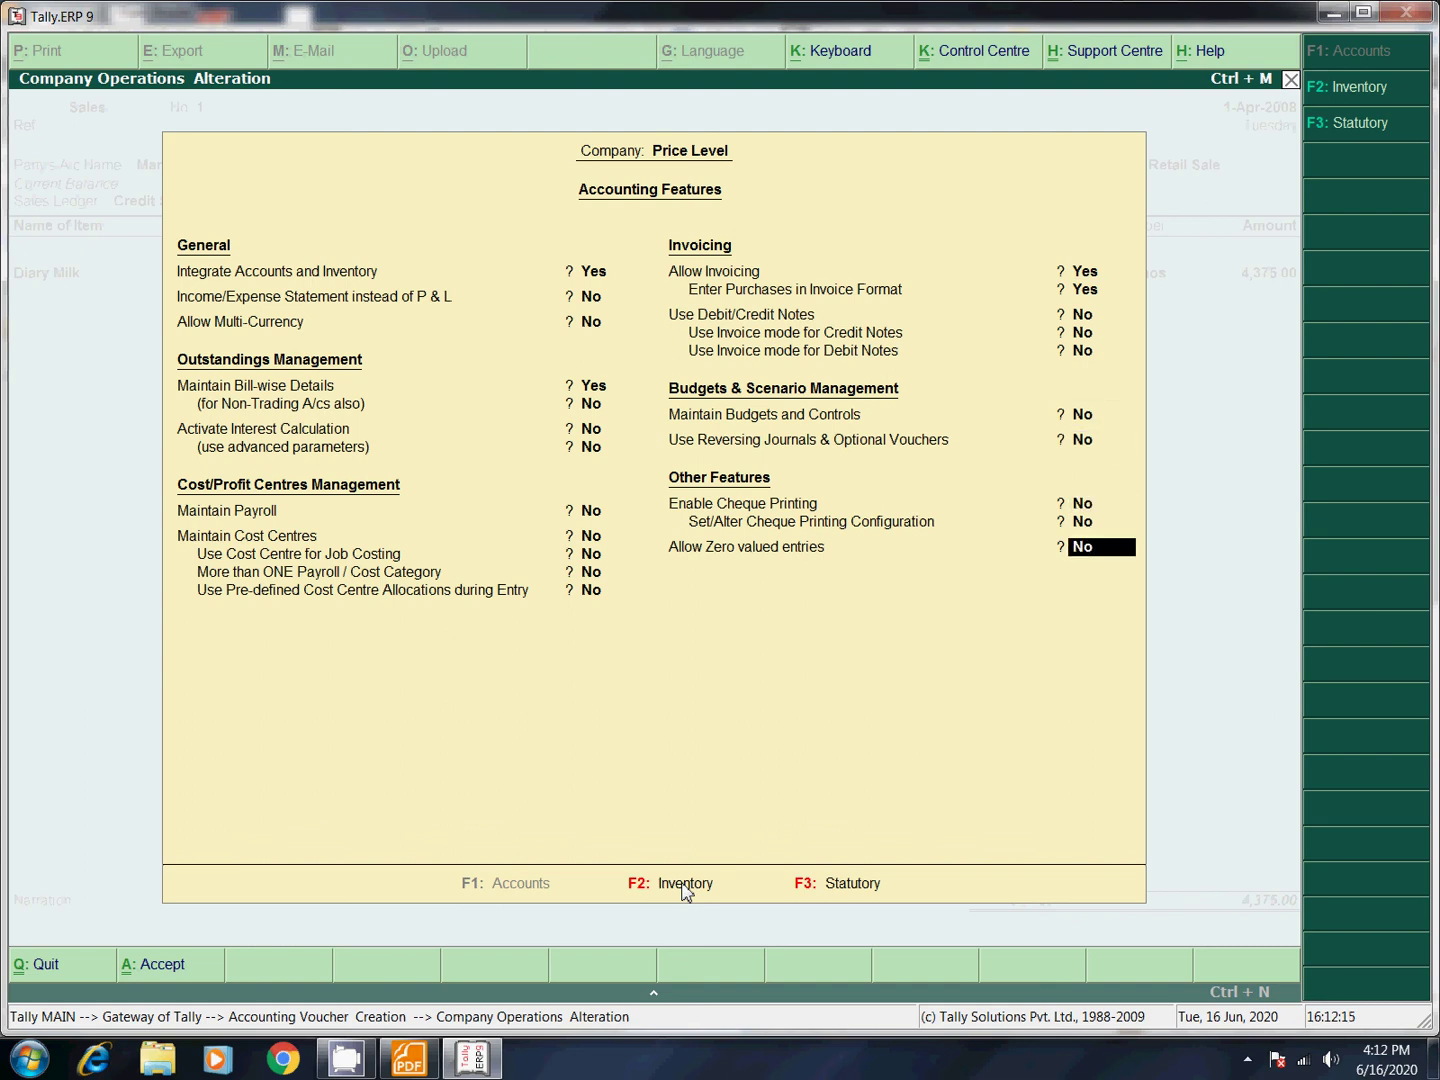
pyautogui.press('Return')
pyautogui.press('Return')
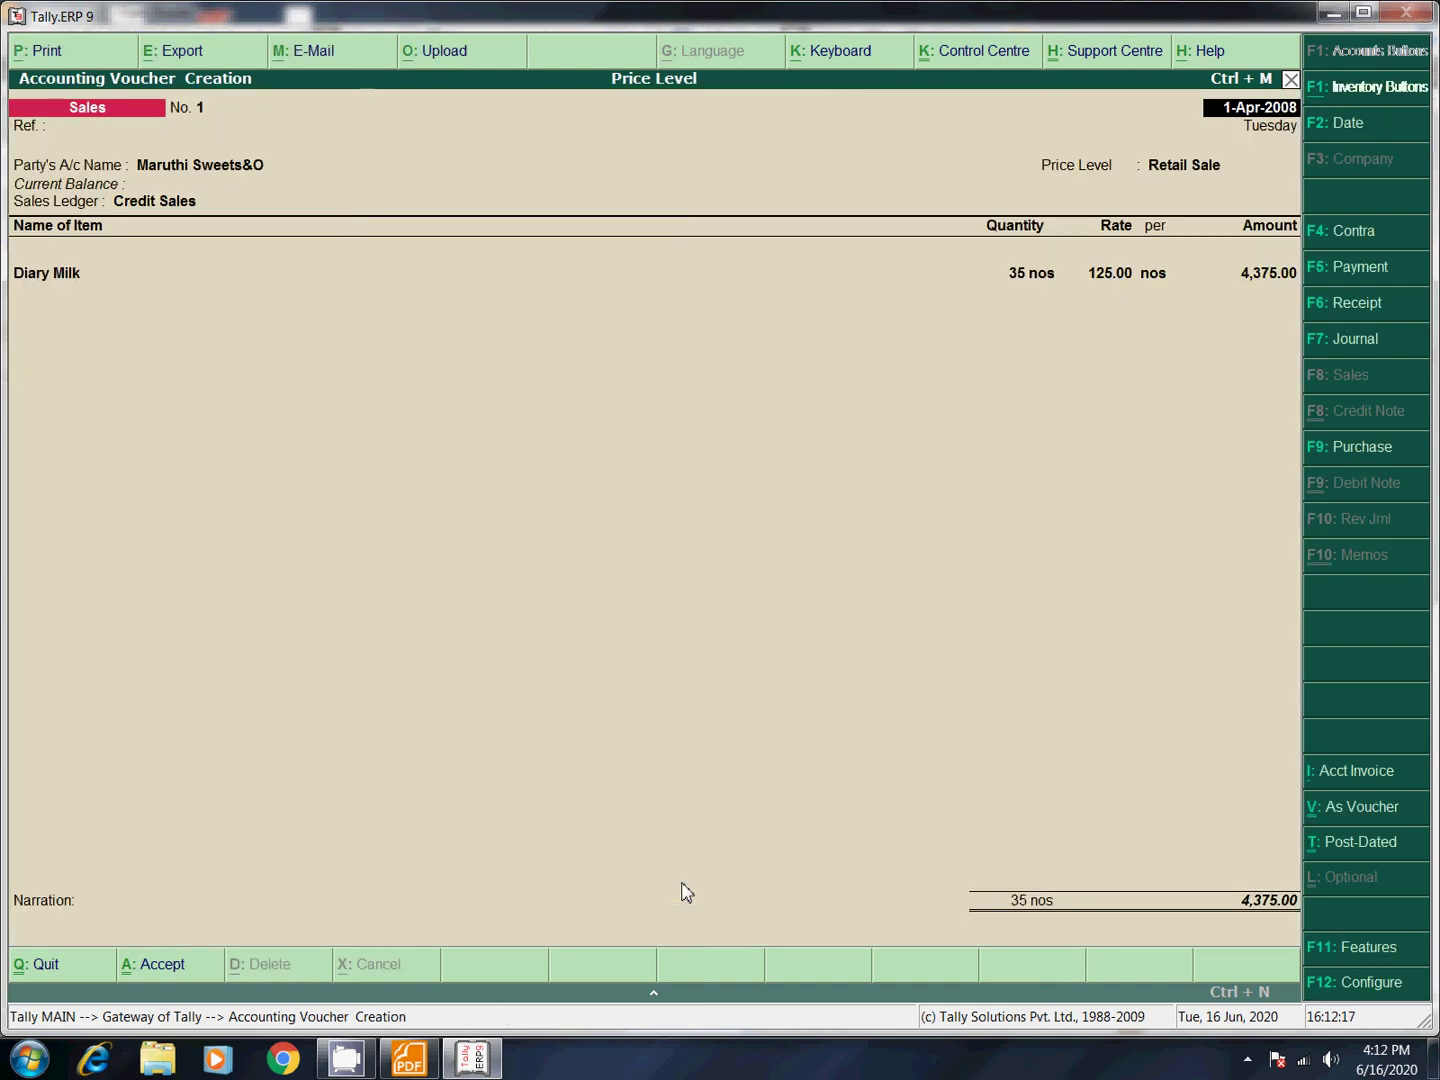
pyautogui.click(1354, 953)
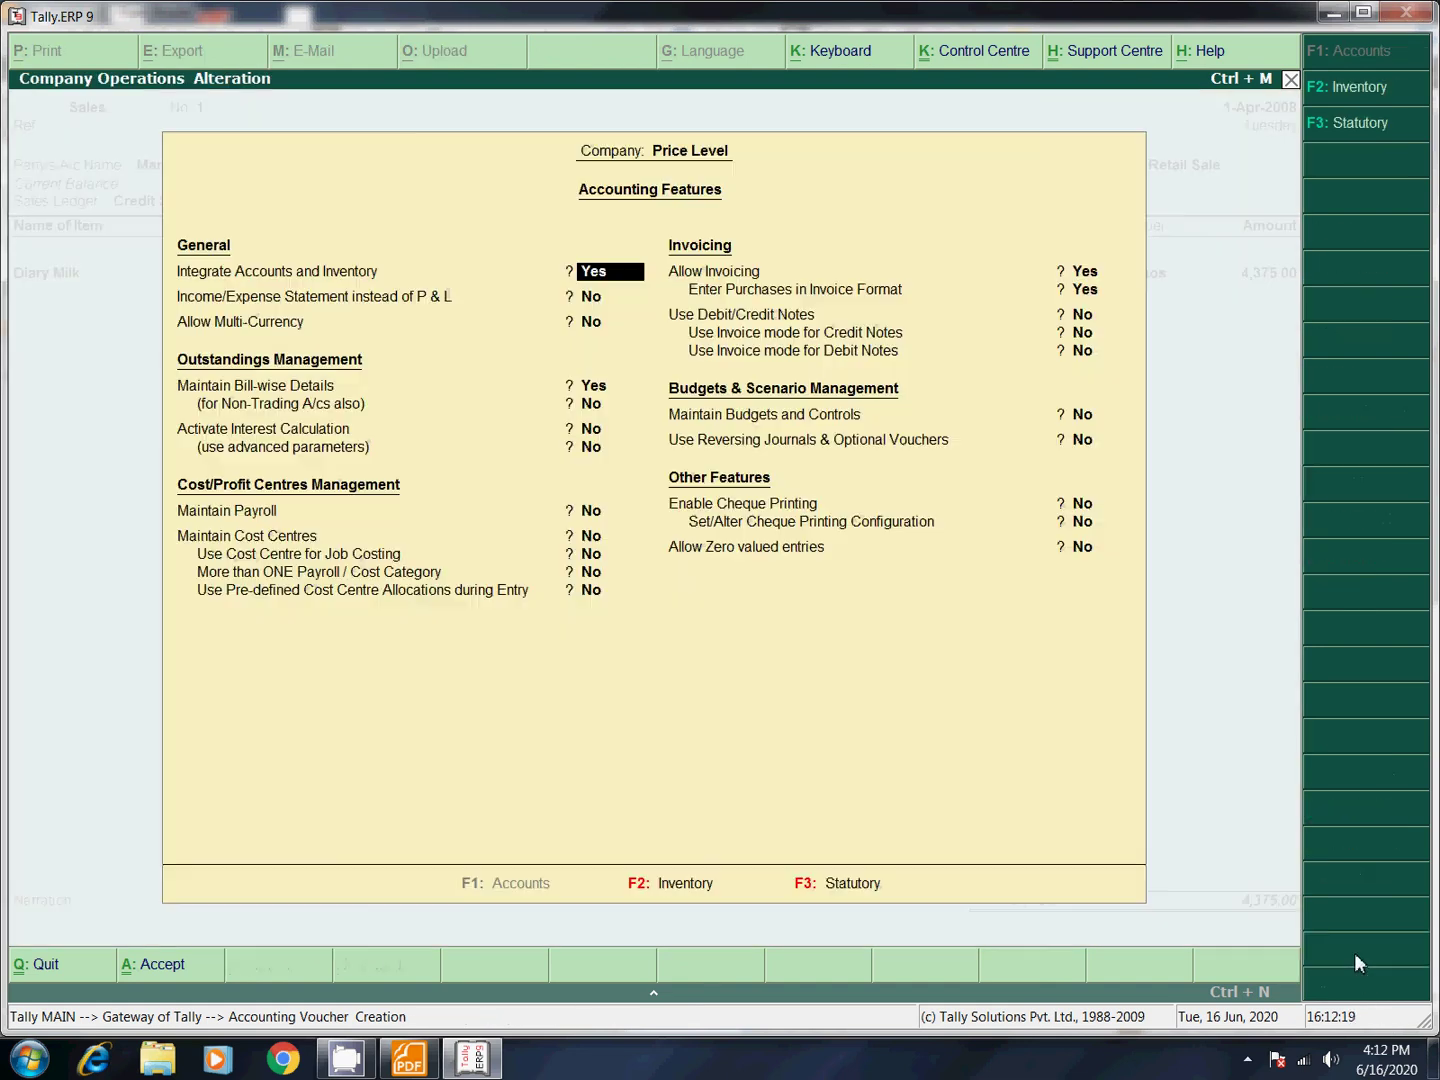
# Set 'Separate Discount column on Invoices' to Yes under Inventory features and accept.
pyautogui.click(1365, 90)
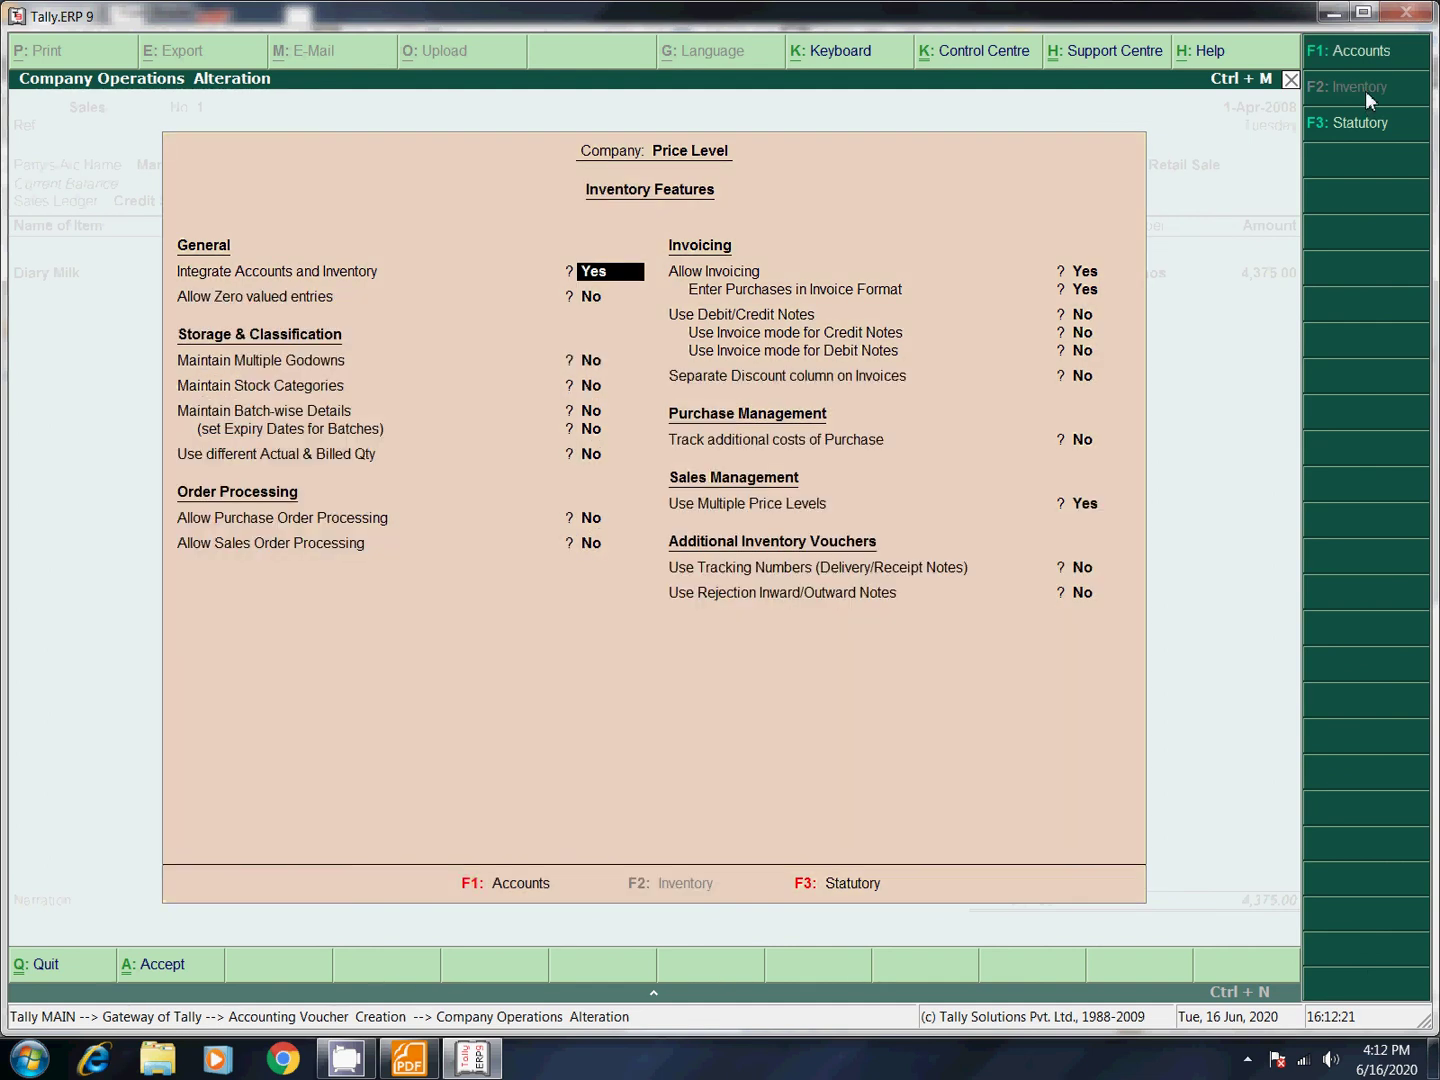
pyautogui.press('Return')
pyautogui.press('Return')
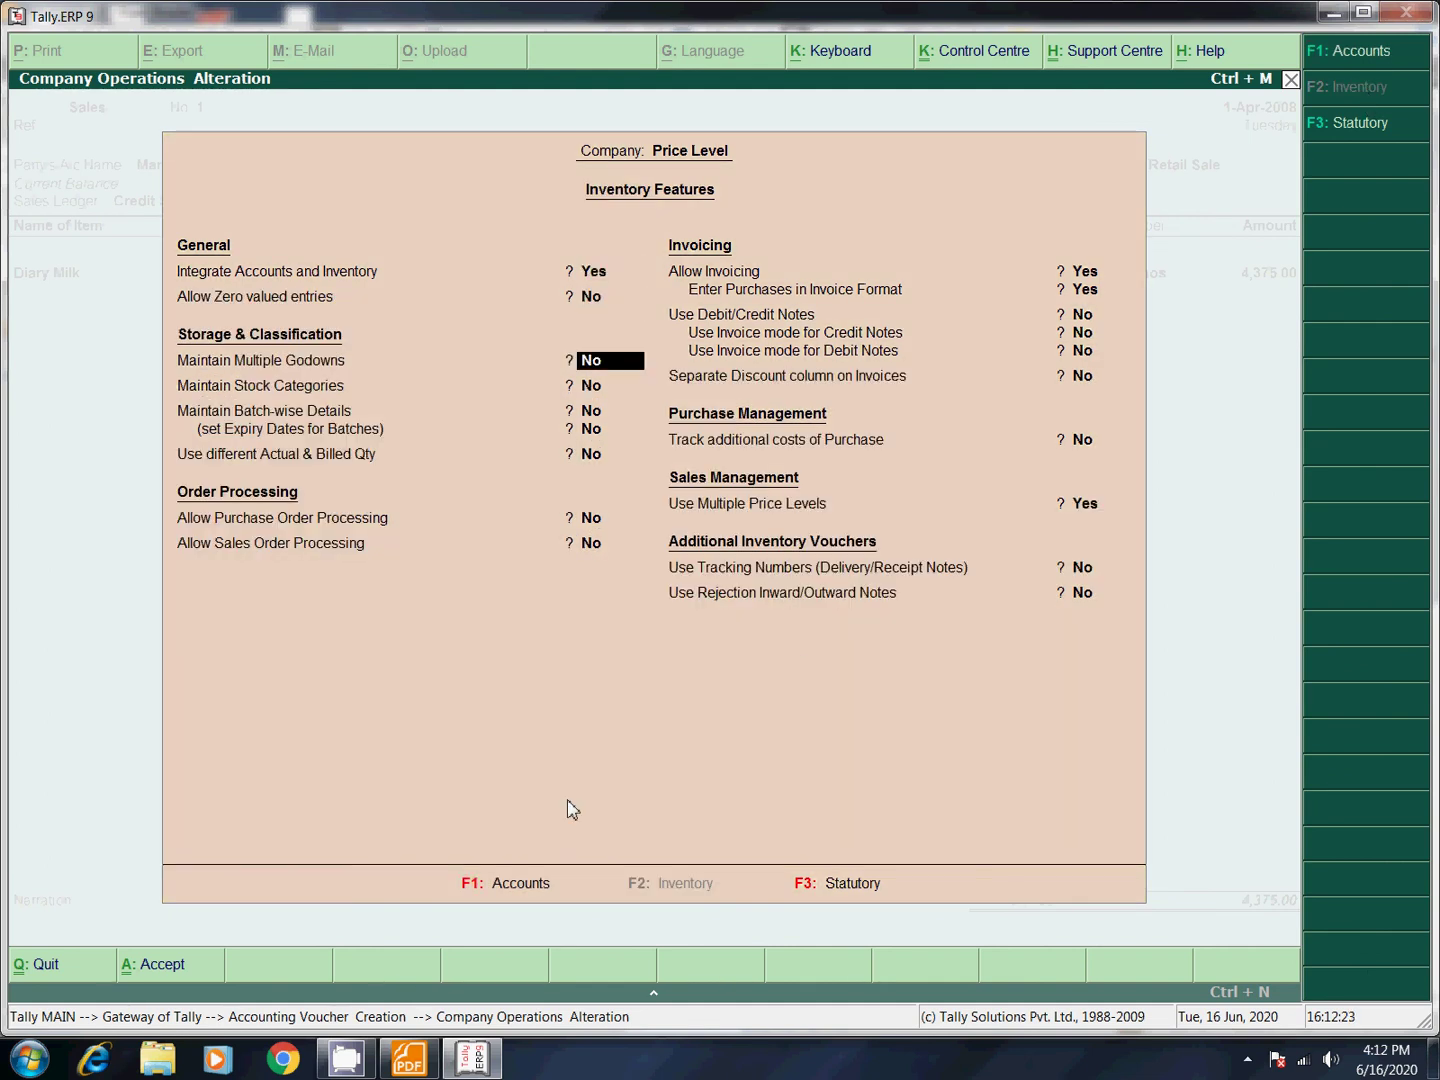
pyautogui.press('Return')
pyautogui.press('Return')
pyautogui.press('Return')
pyautogui.press('Return')
pyautogui.press('Return')
pyautogui.press('Return')
pyautogui.press('Return')
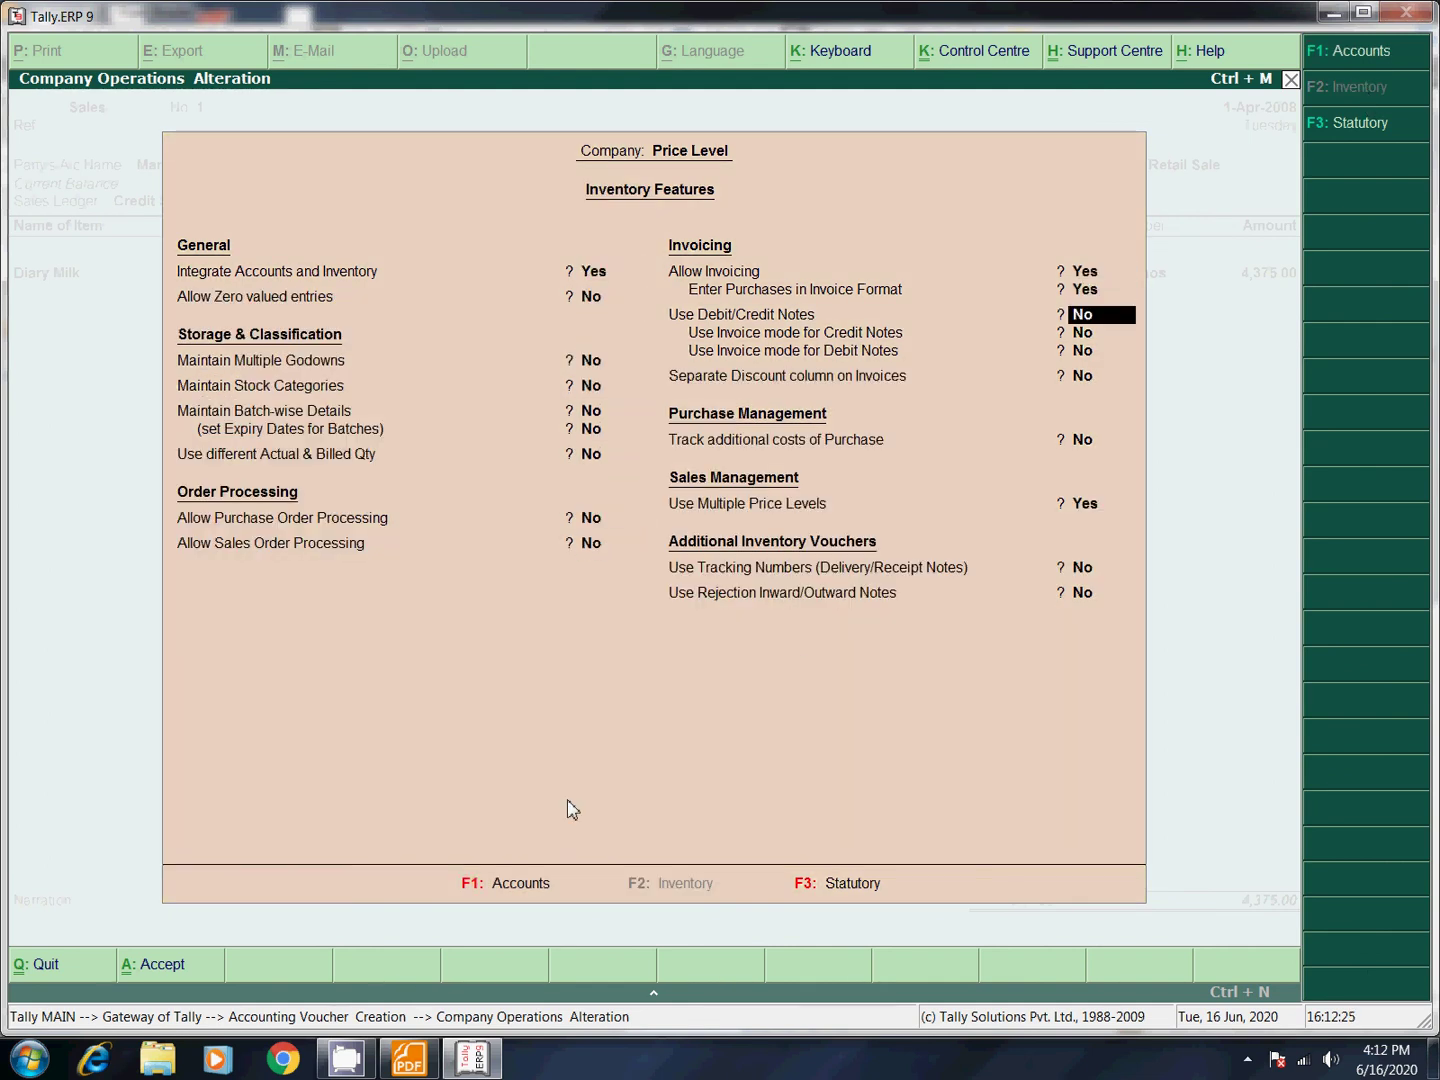
pyautogui.press('Return')
pyautogui.press('Return')
pyautogui.press('Up')
pyautogui.write('y')
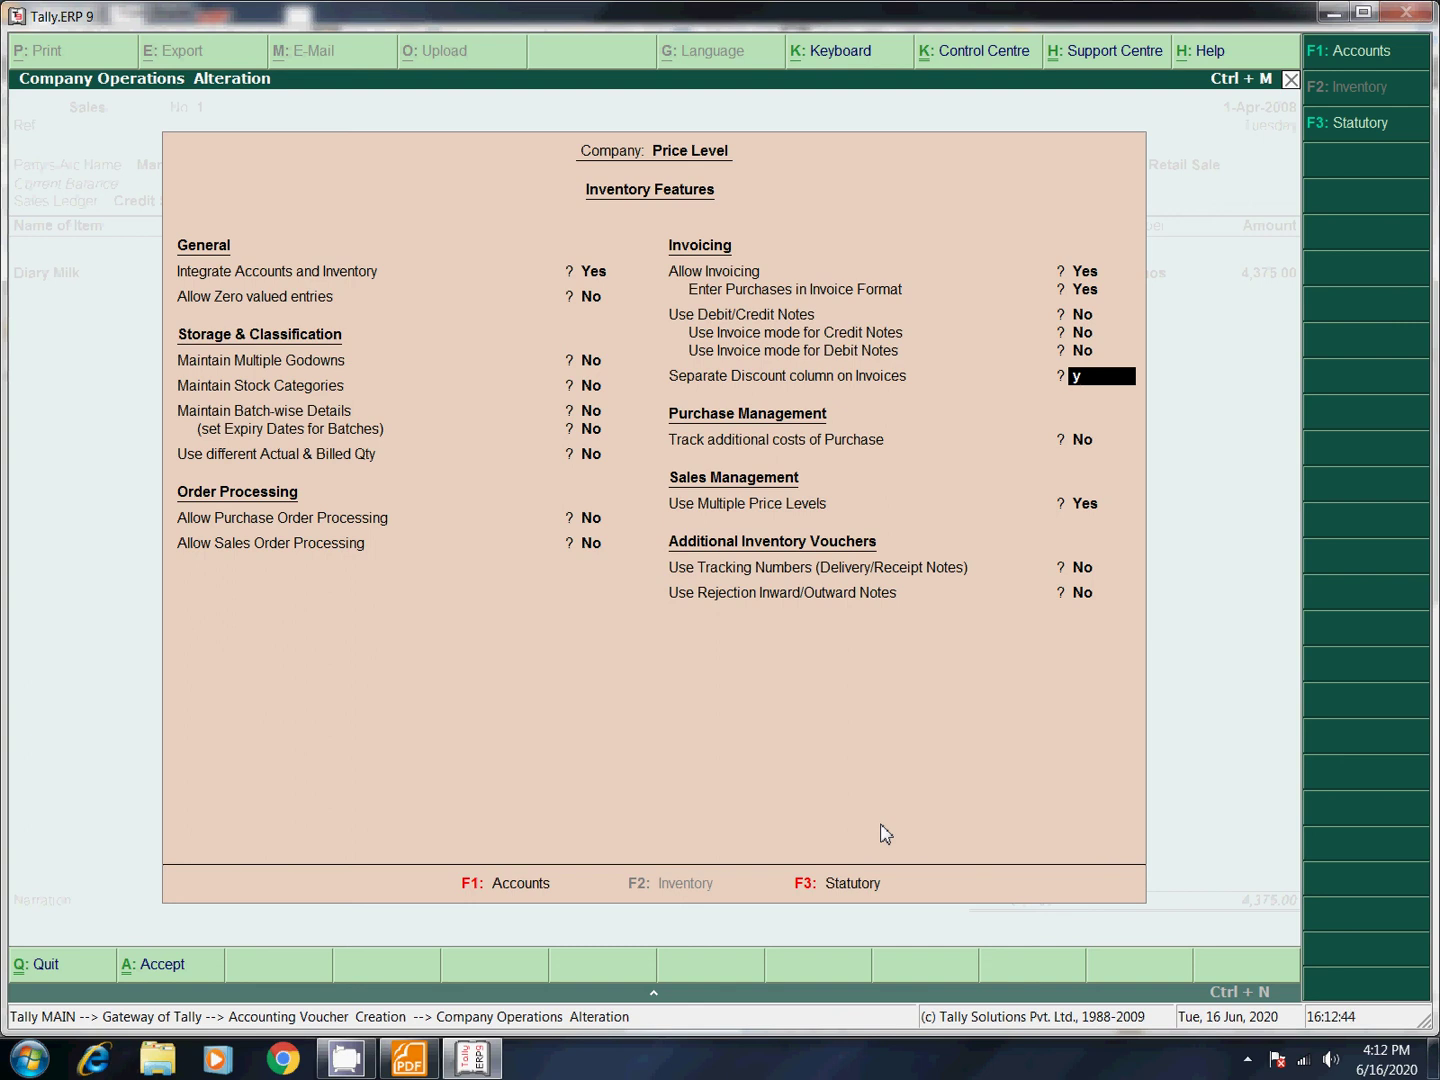
pyautogui.press('Return')
pyautogui.press('Return')
pyautogui.press('Return')
pyautogui.press('Return')
pyautogui.press('Return')
pyautogui.press('Return')
pyautogui.press('Return')
pyautogui.press('Return')
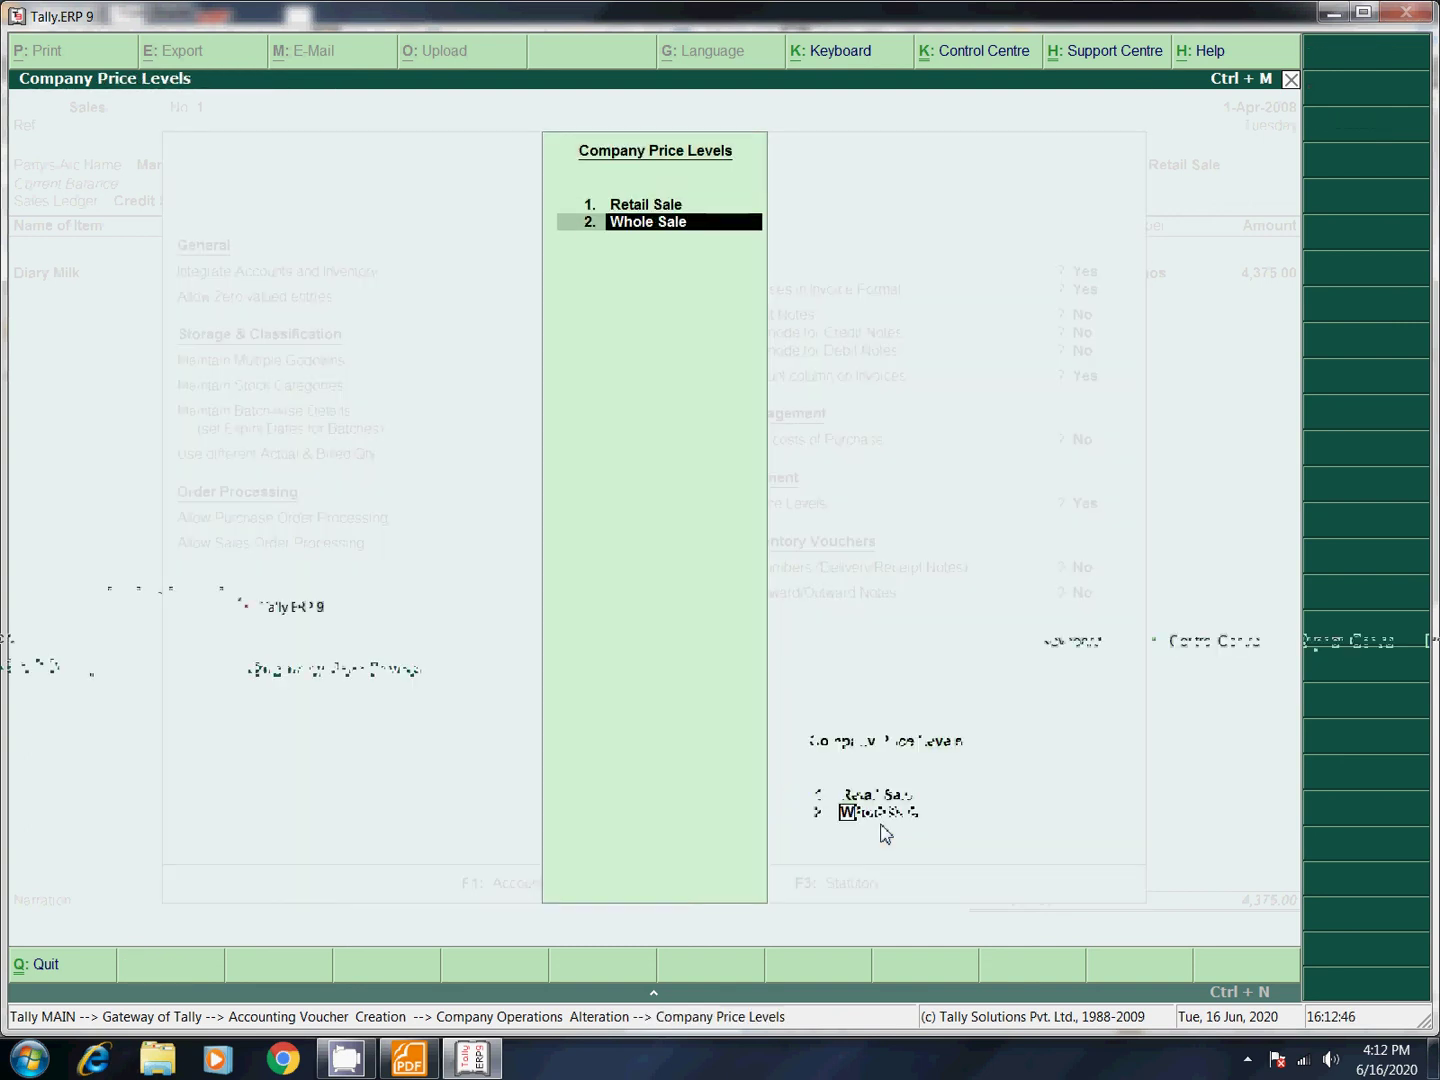
pyautogui.press('Return')
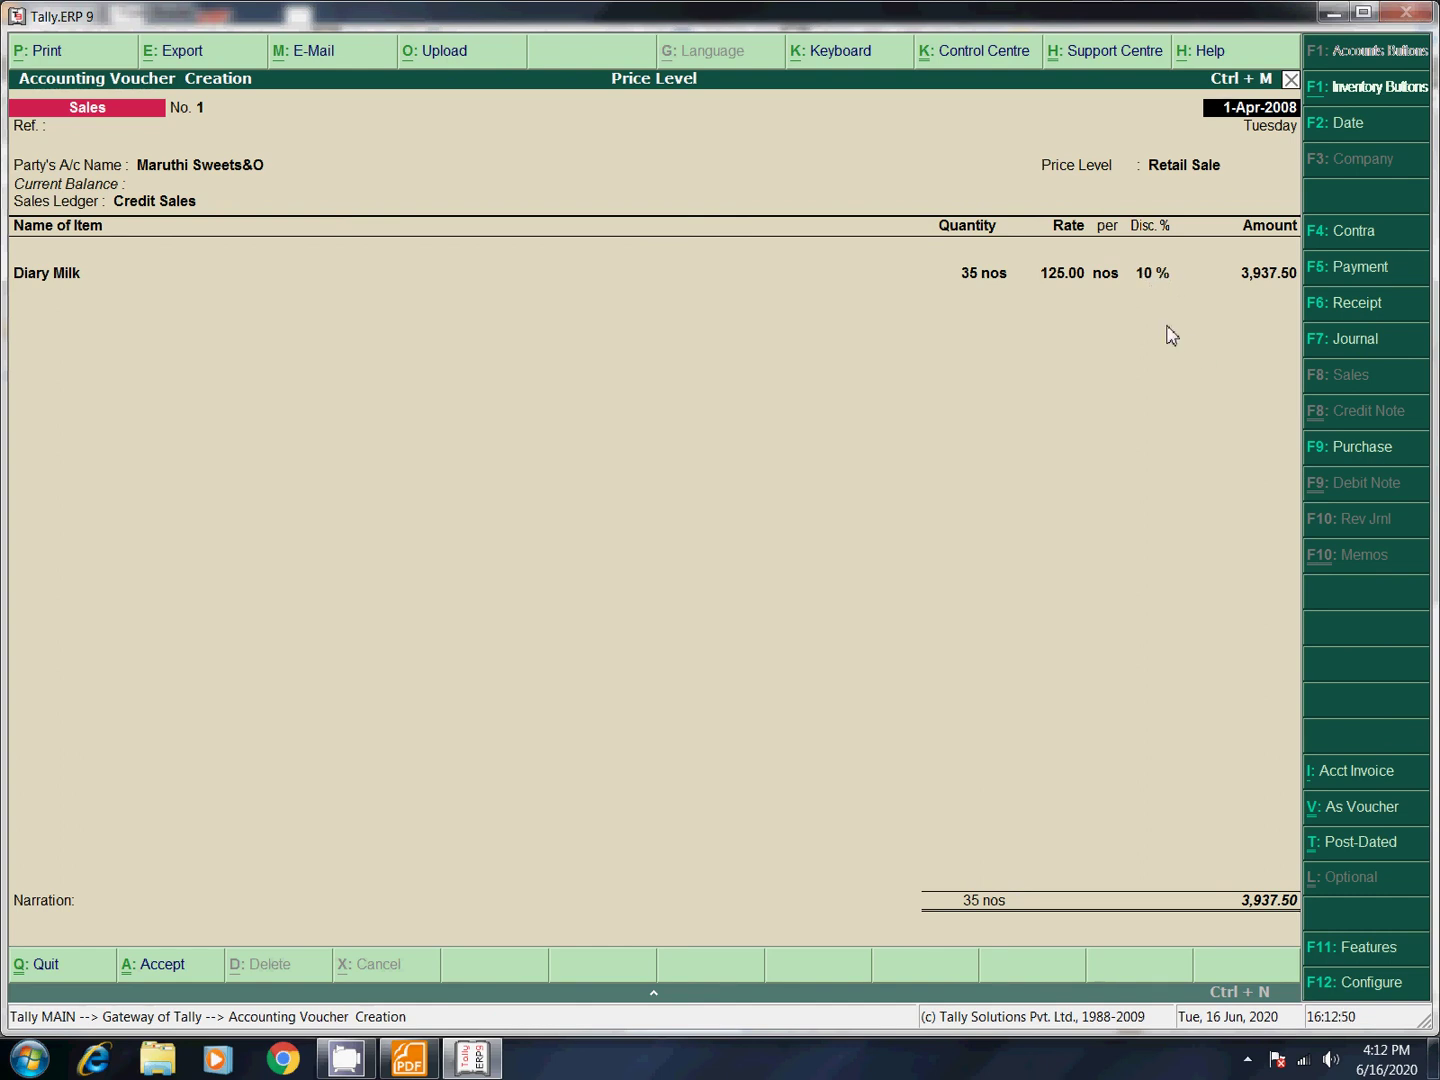
# Review the Diary Milk line, now 10% discount at 3,937.50, and move to a new row.
pyautogui.press('Return')
pyautogui.press('Return')
pyautogui.press('Return')
pyautogui.press('Return')
pyautogui.press('Return')
pyautogui.press('Return')
pyautogui.press('Return')
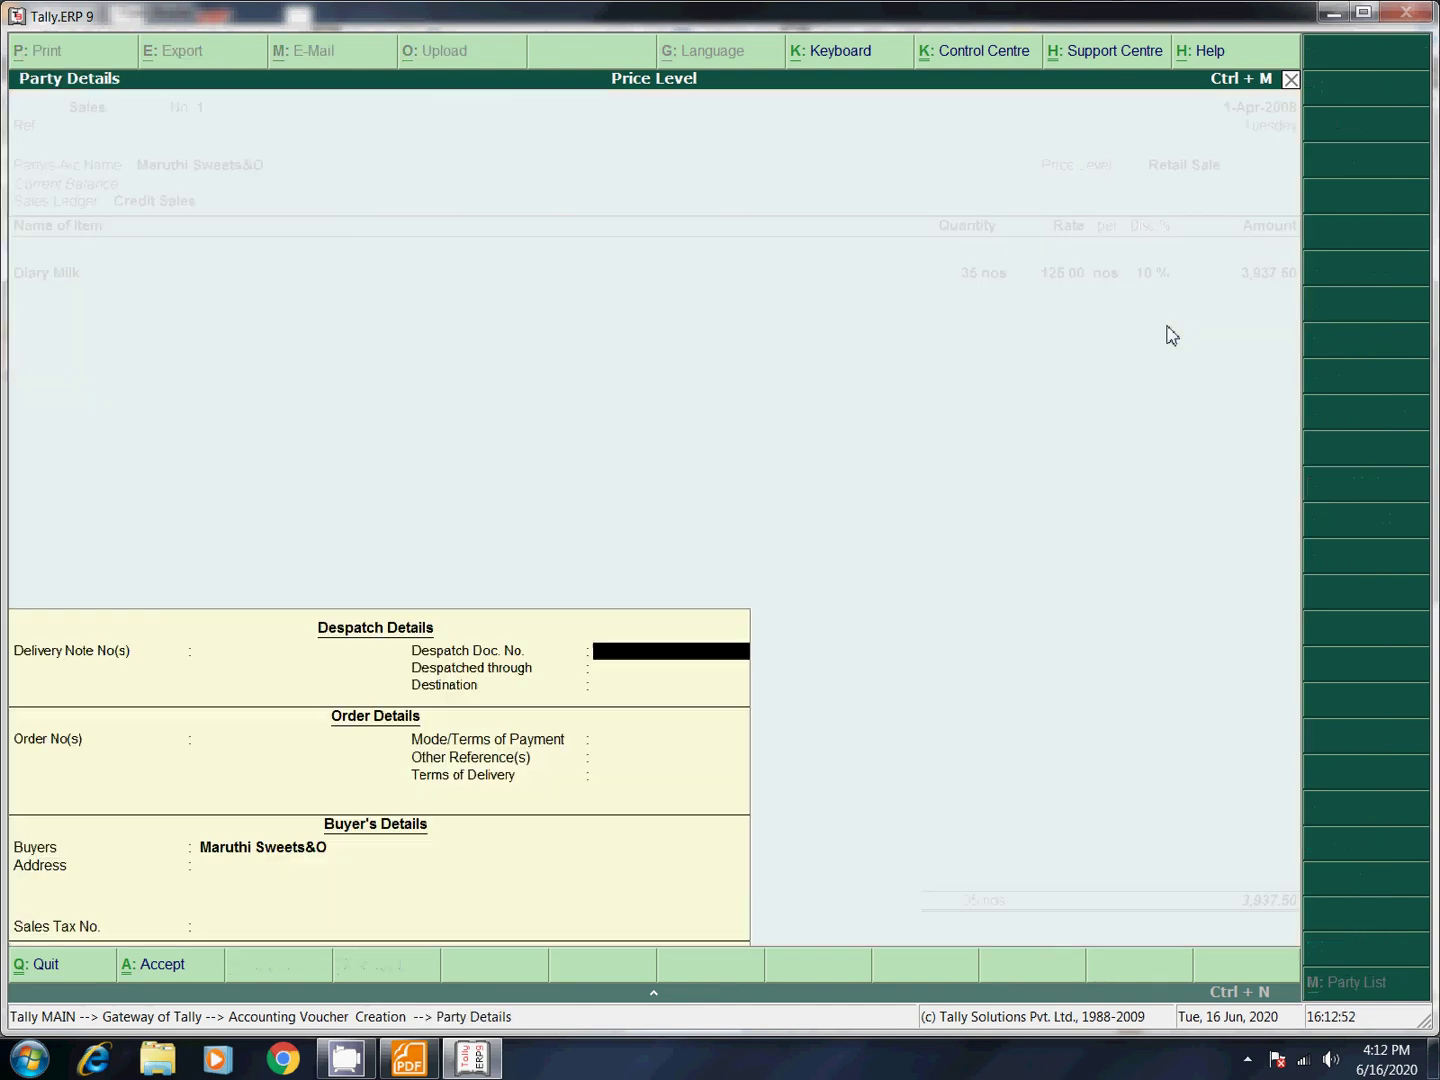
pyautogui.press('Return')
pyautogui.press('Return')
pyautogui.press('Return')
pyautogui.press('Return')
pyautogui.press('Return')
pyautogui.press('Return')
pyautogui.press('Return')
pyautogui.press('Return')
pyautogui.press('Return')
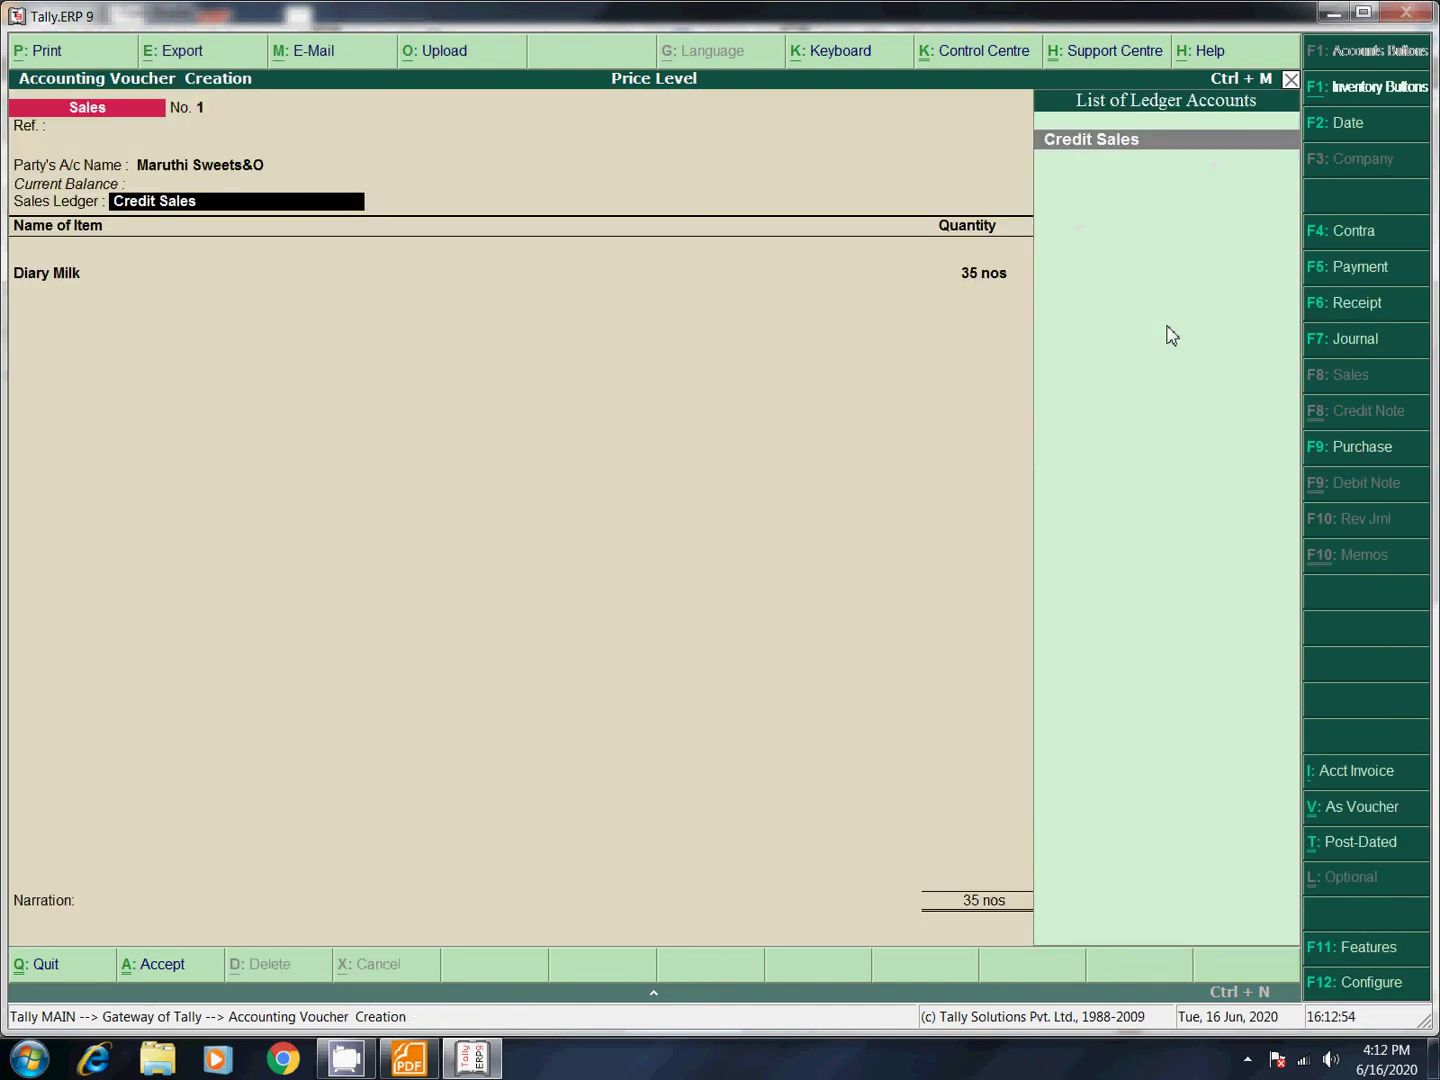
pyautogui.press('Return')
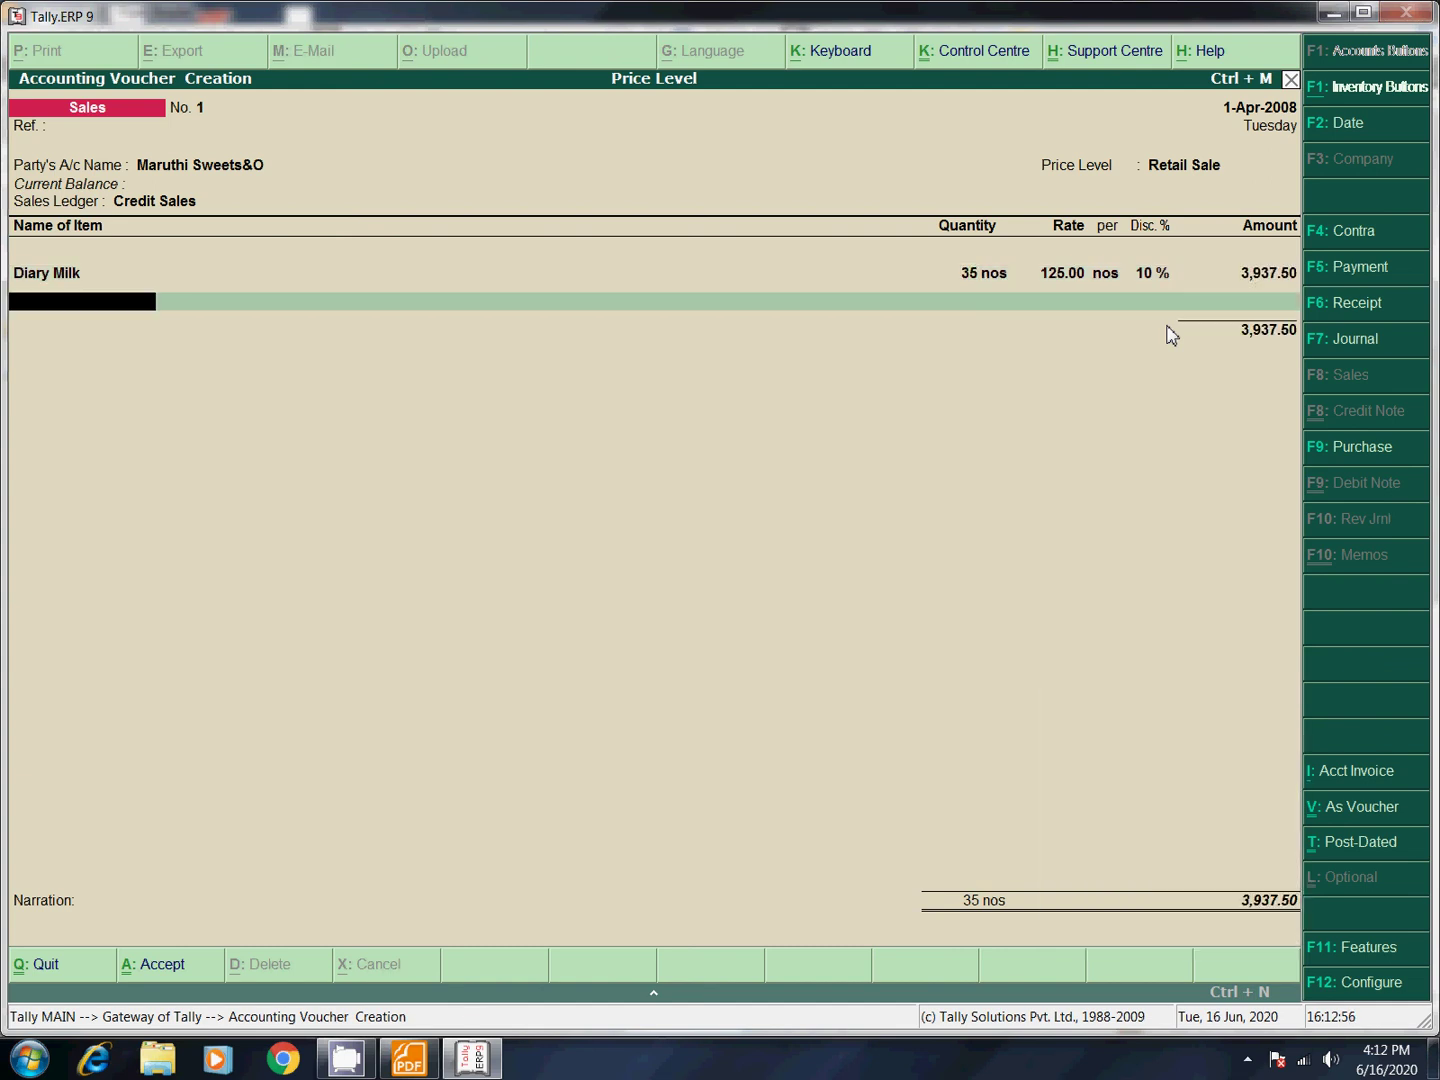
pyautogui.press('BackSpace')
pyautogui.press('BackSpace')
pyautogui.press('Return')
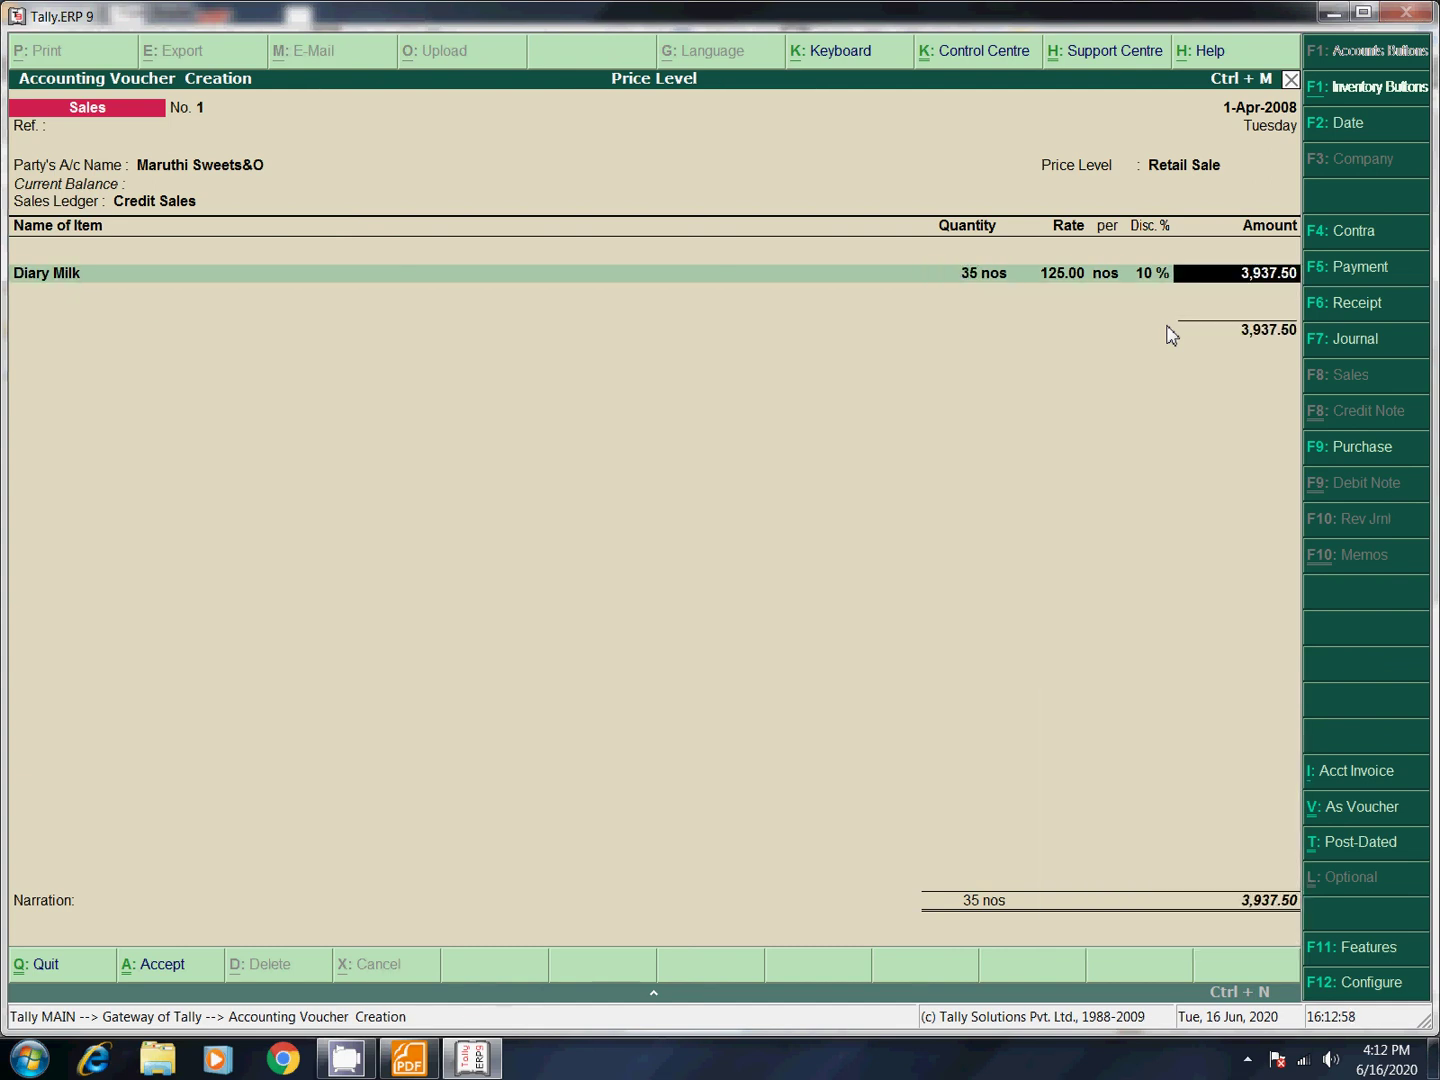
pyautogui.press('Return')
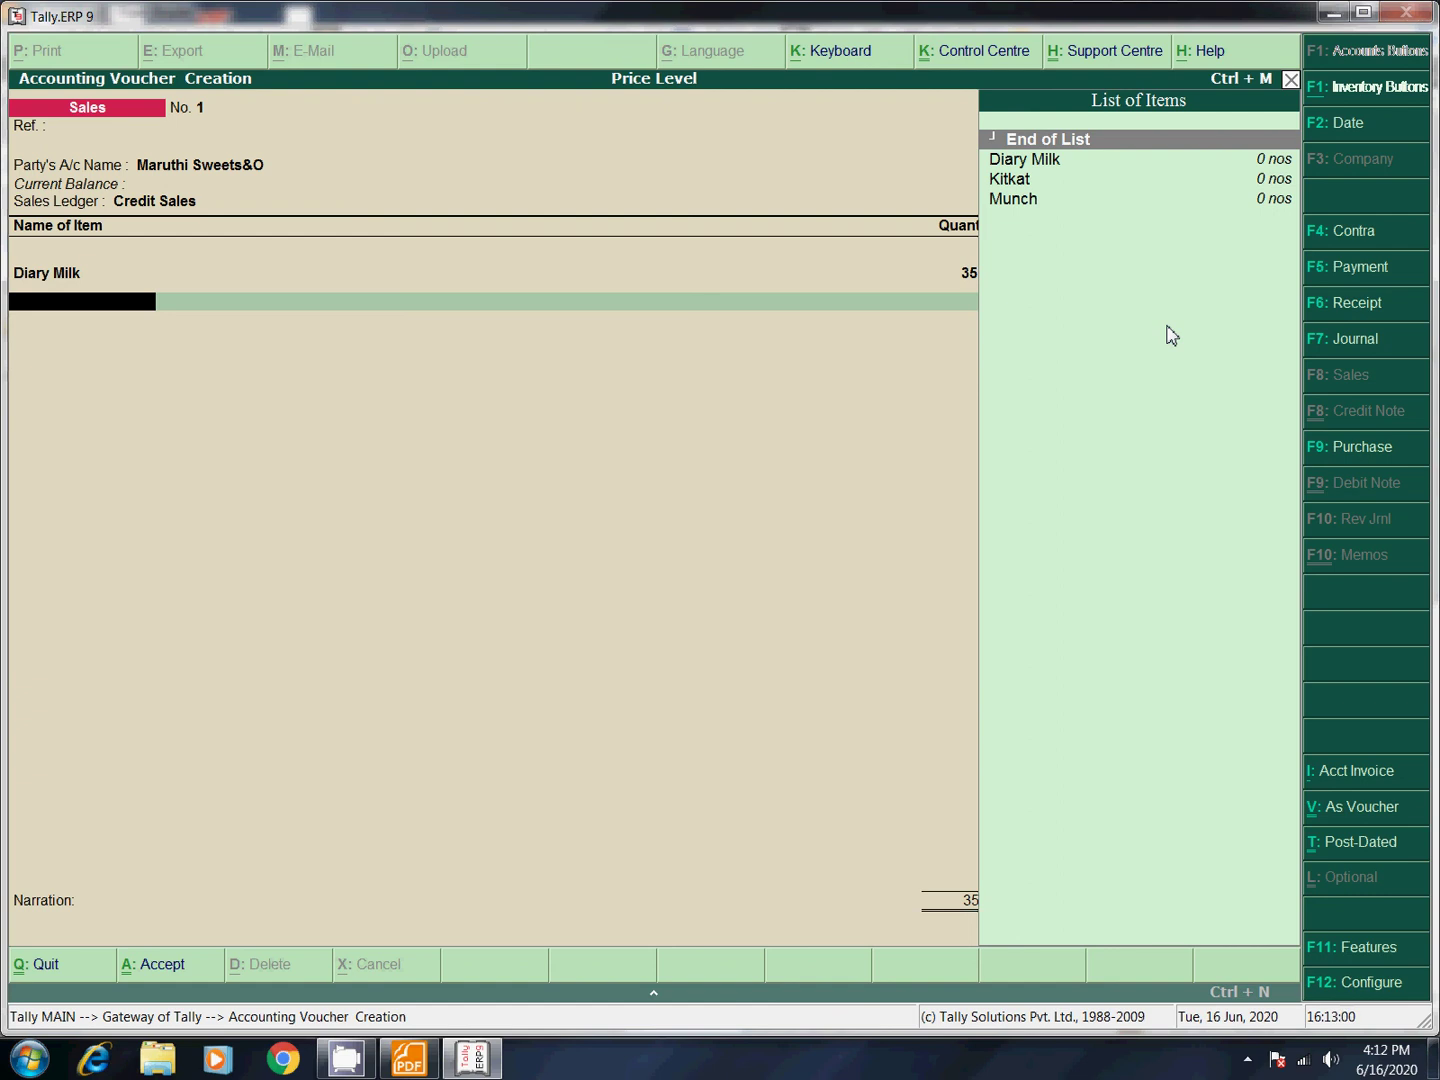
# Add Munch at 10 nos, 100.00 less 5% (950.00), checking the price list PDF.
pyautogui.click(409, 1058)
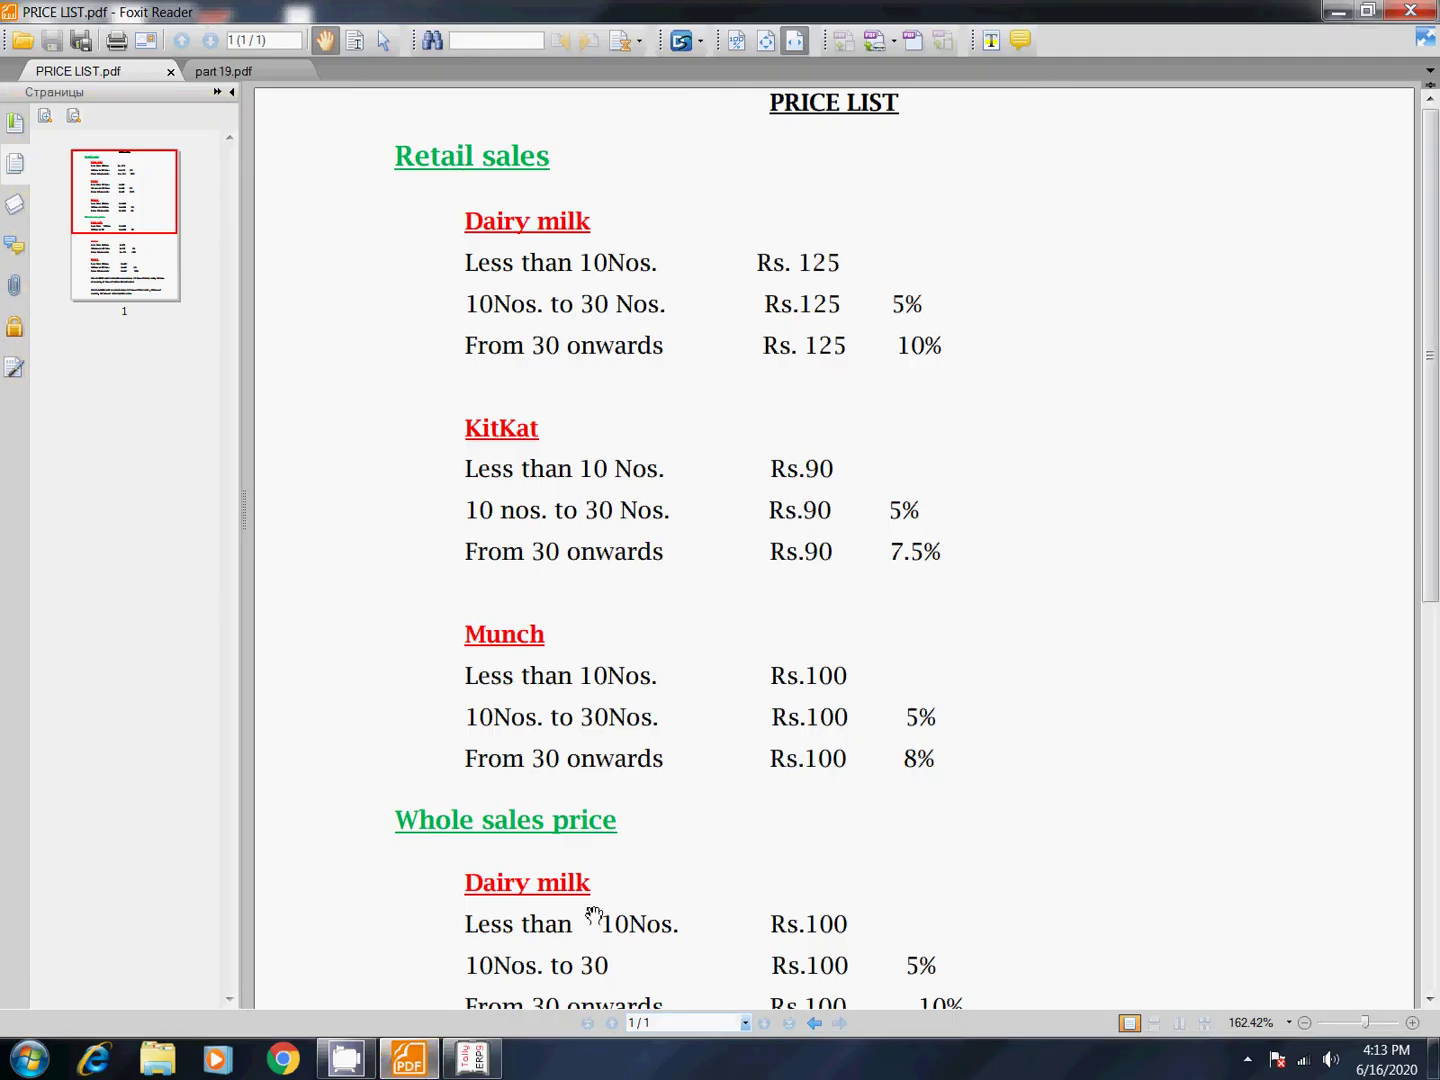
pyautogui.scroll(-2, 594, 915)
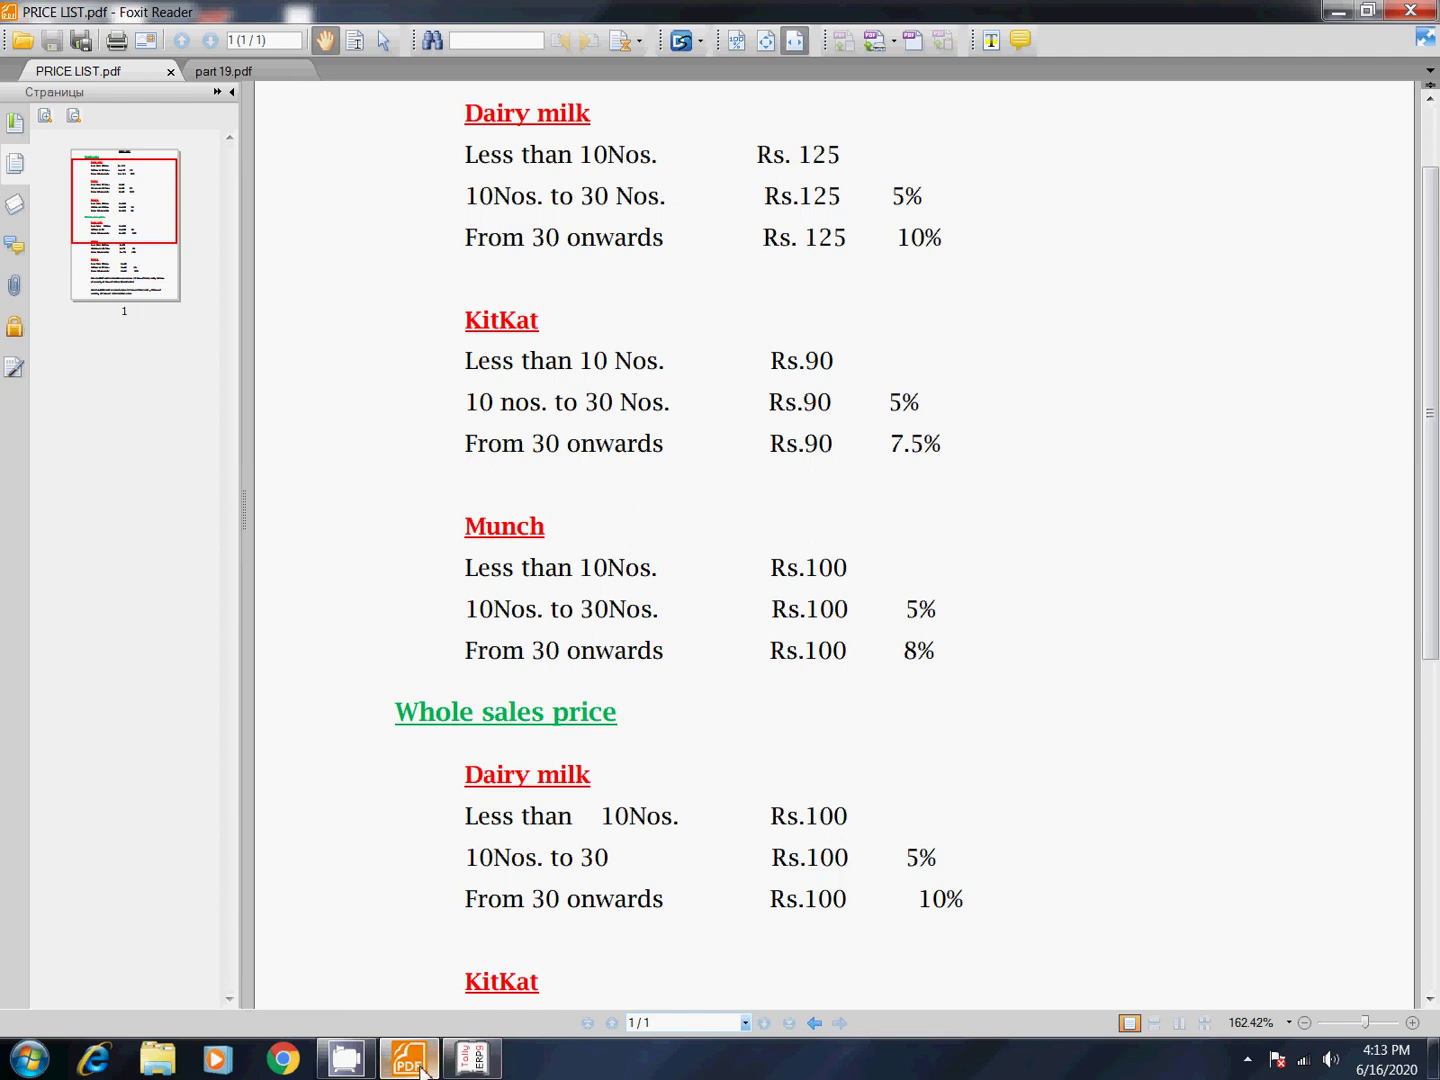
pyautogui.click(421, 1068)
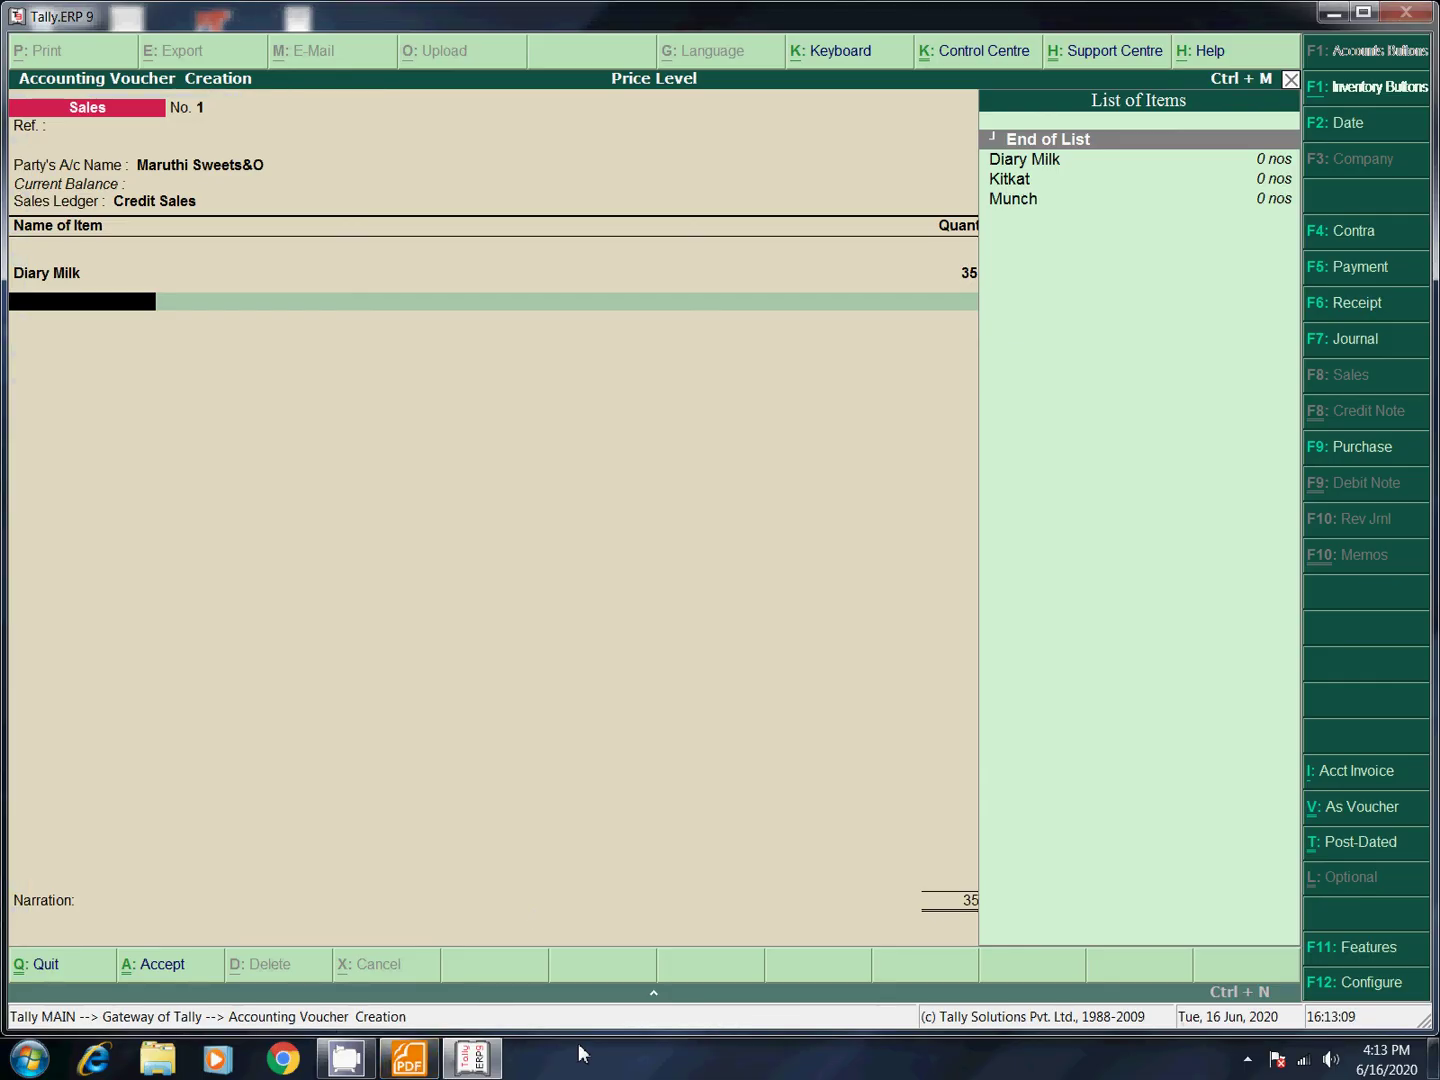
pyautogui.write('mu')
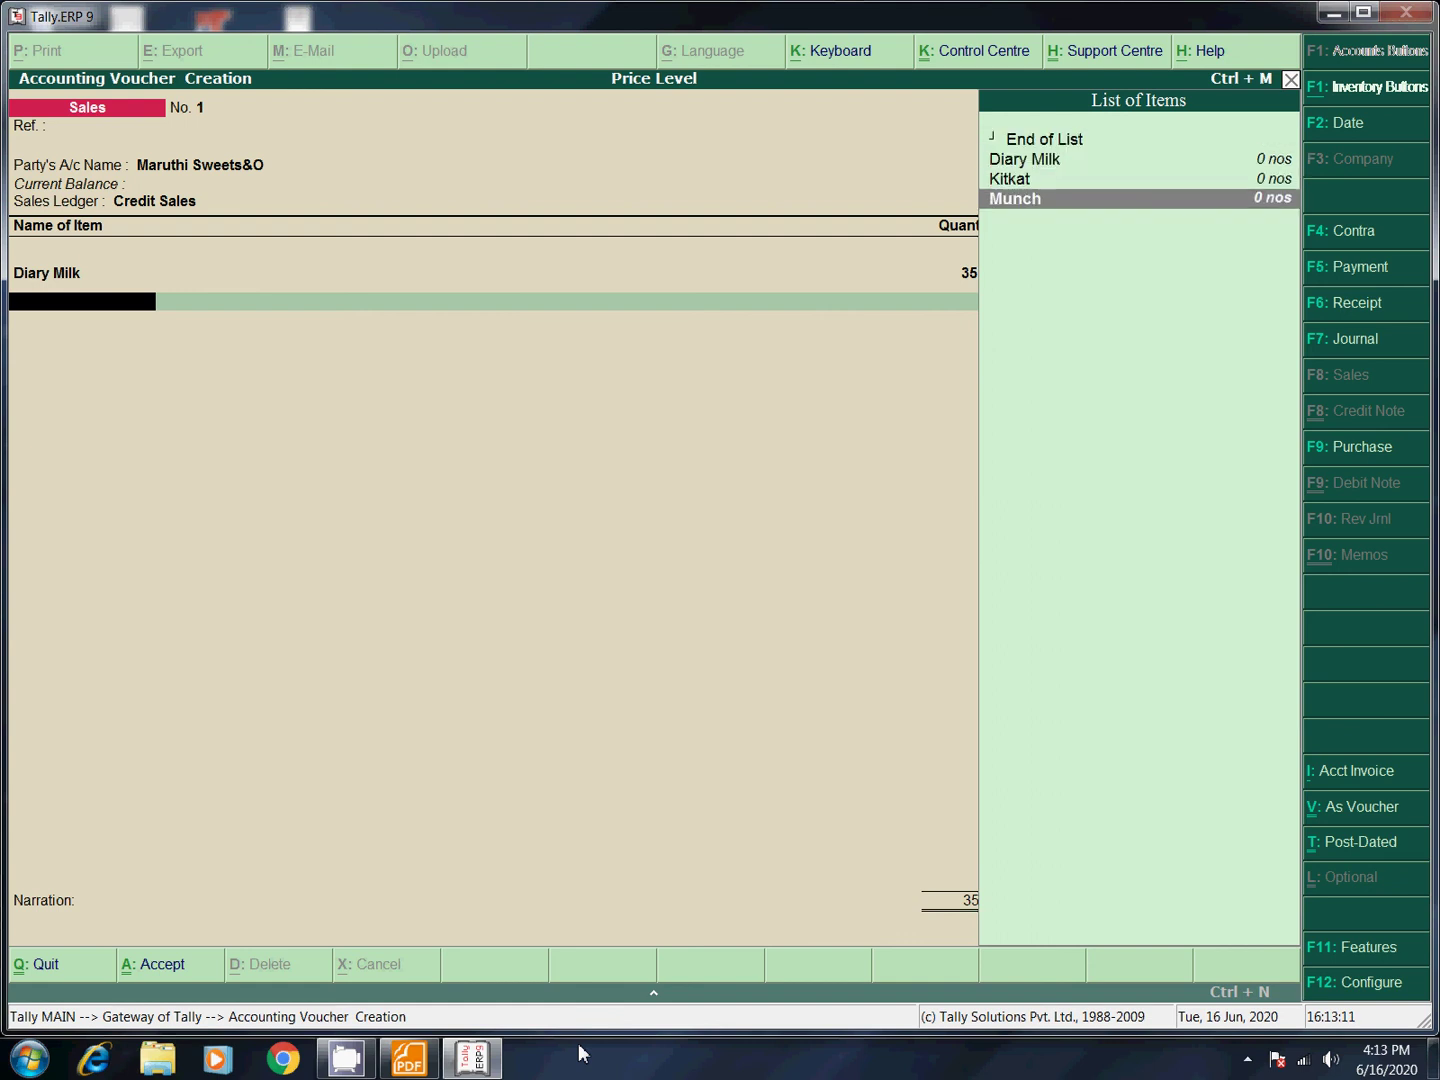
pyautogui.press('Return')
pyautogui.write('10')
pyautogui.press('Return')
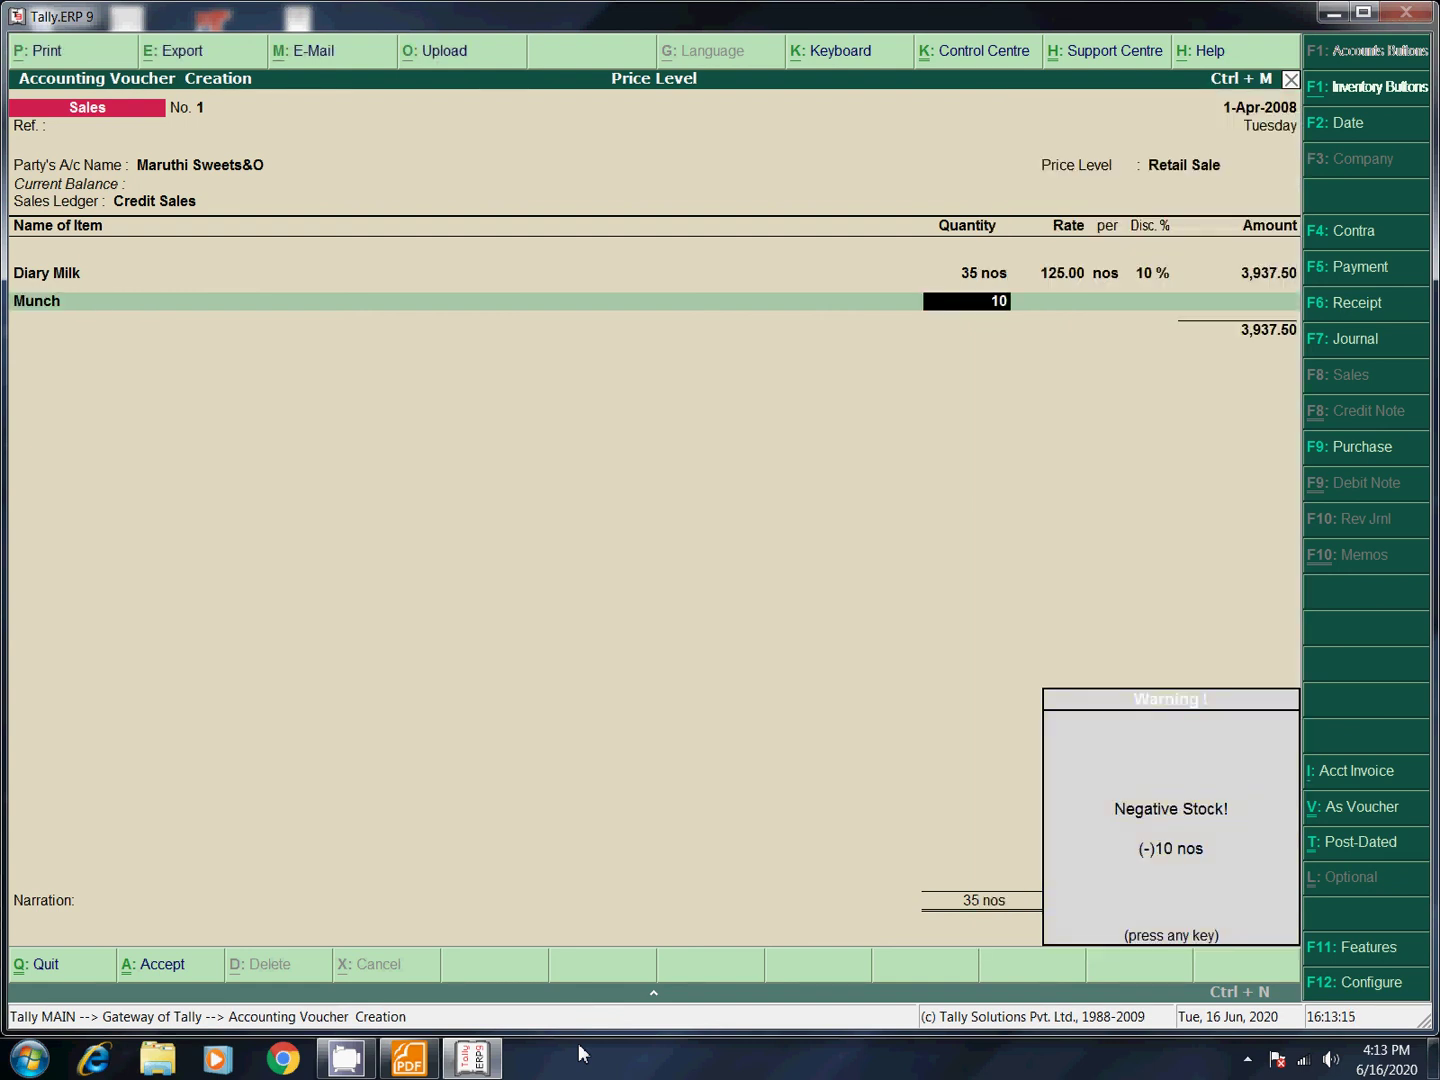
pyautogui.press('Return')
pyautogui.press('Return')
pyautogui.press('Return')
pyautogui.press('Return')
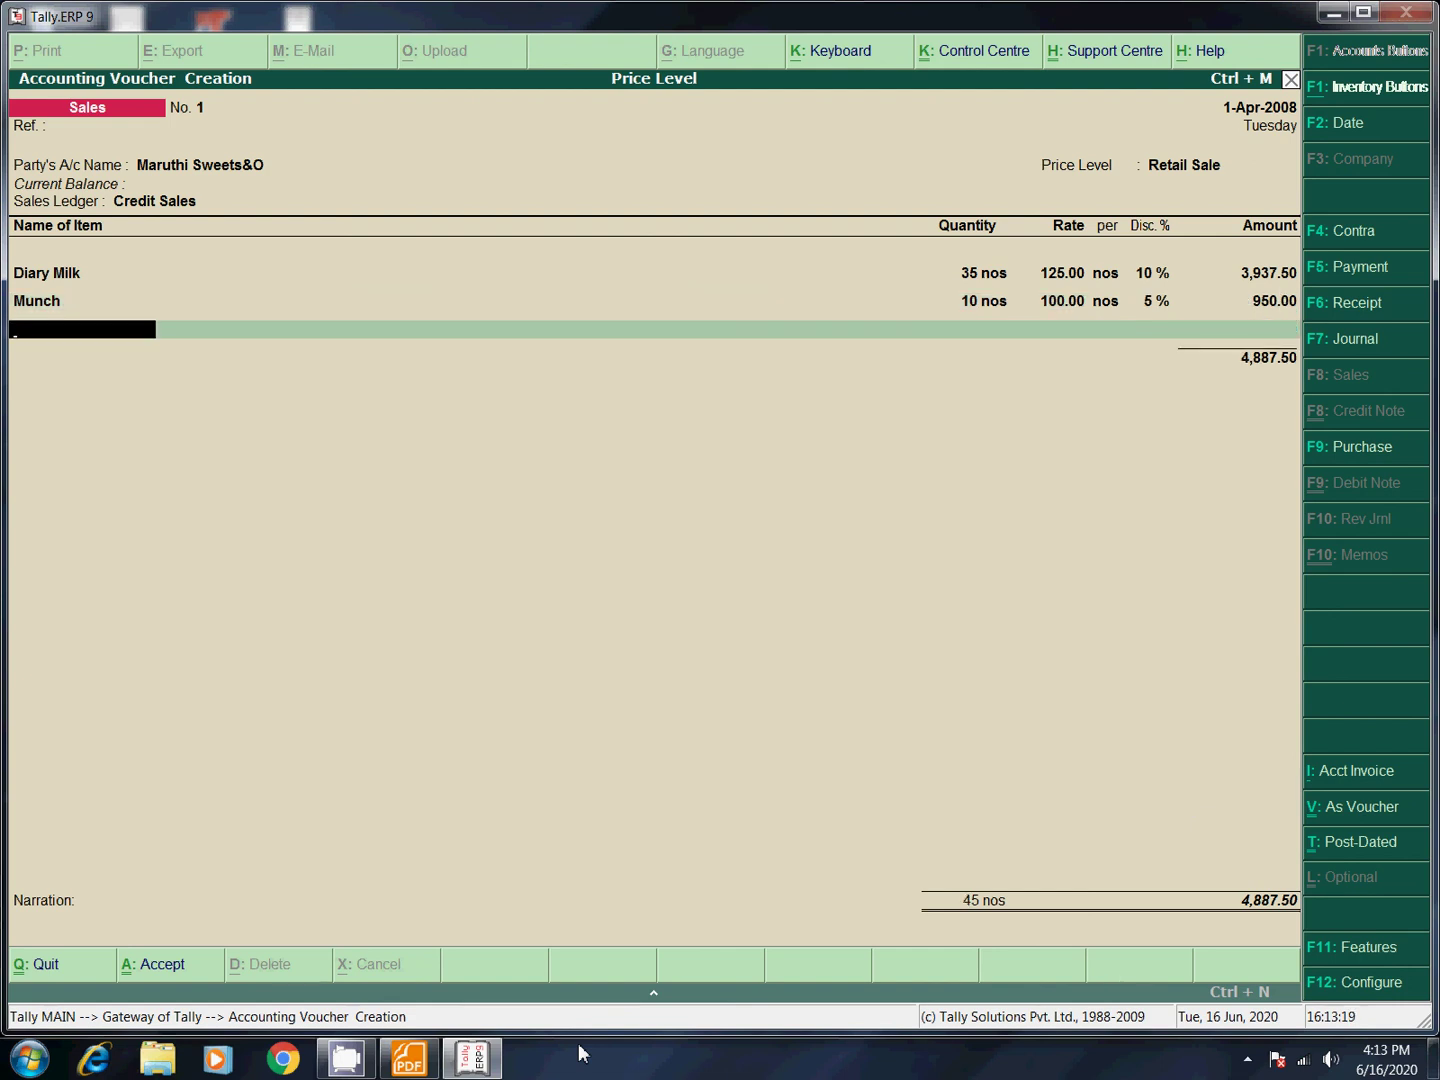
pyautogui.click(409, 1057)
pyautogui.scroll(-5, 636, 862)
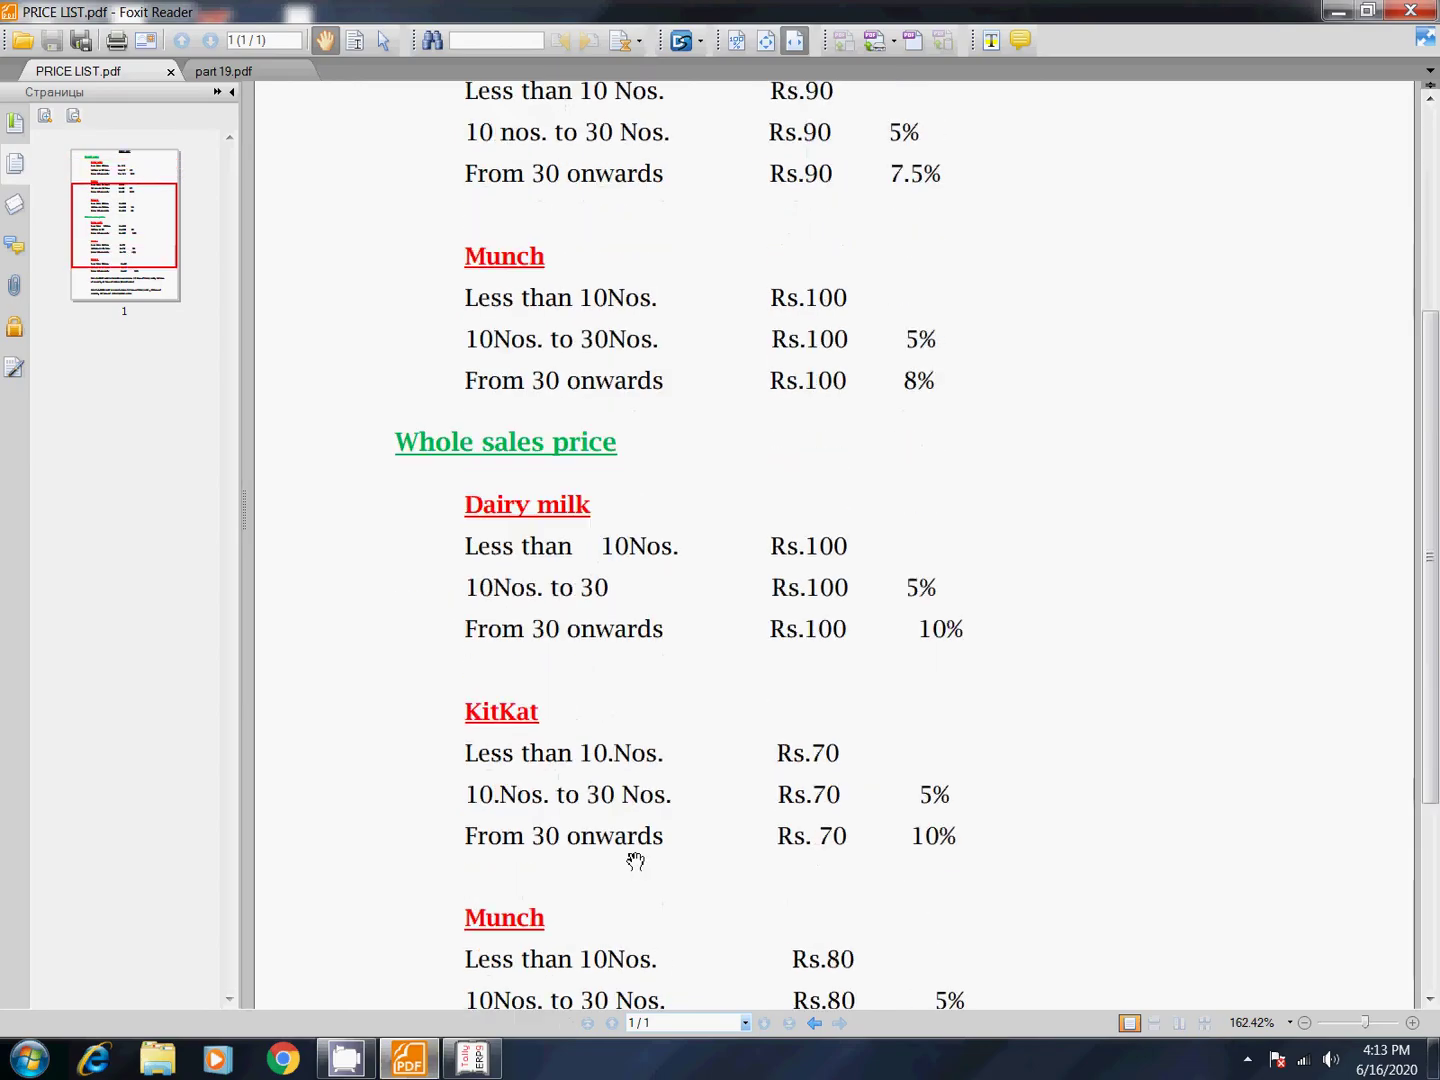
pyautogui.scroll(-3, 636, 862)
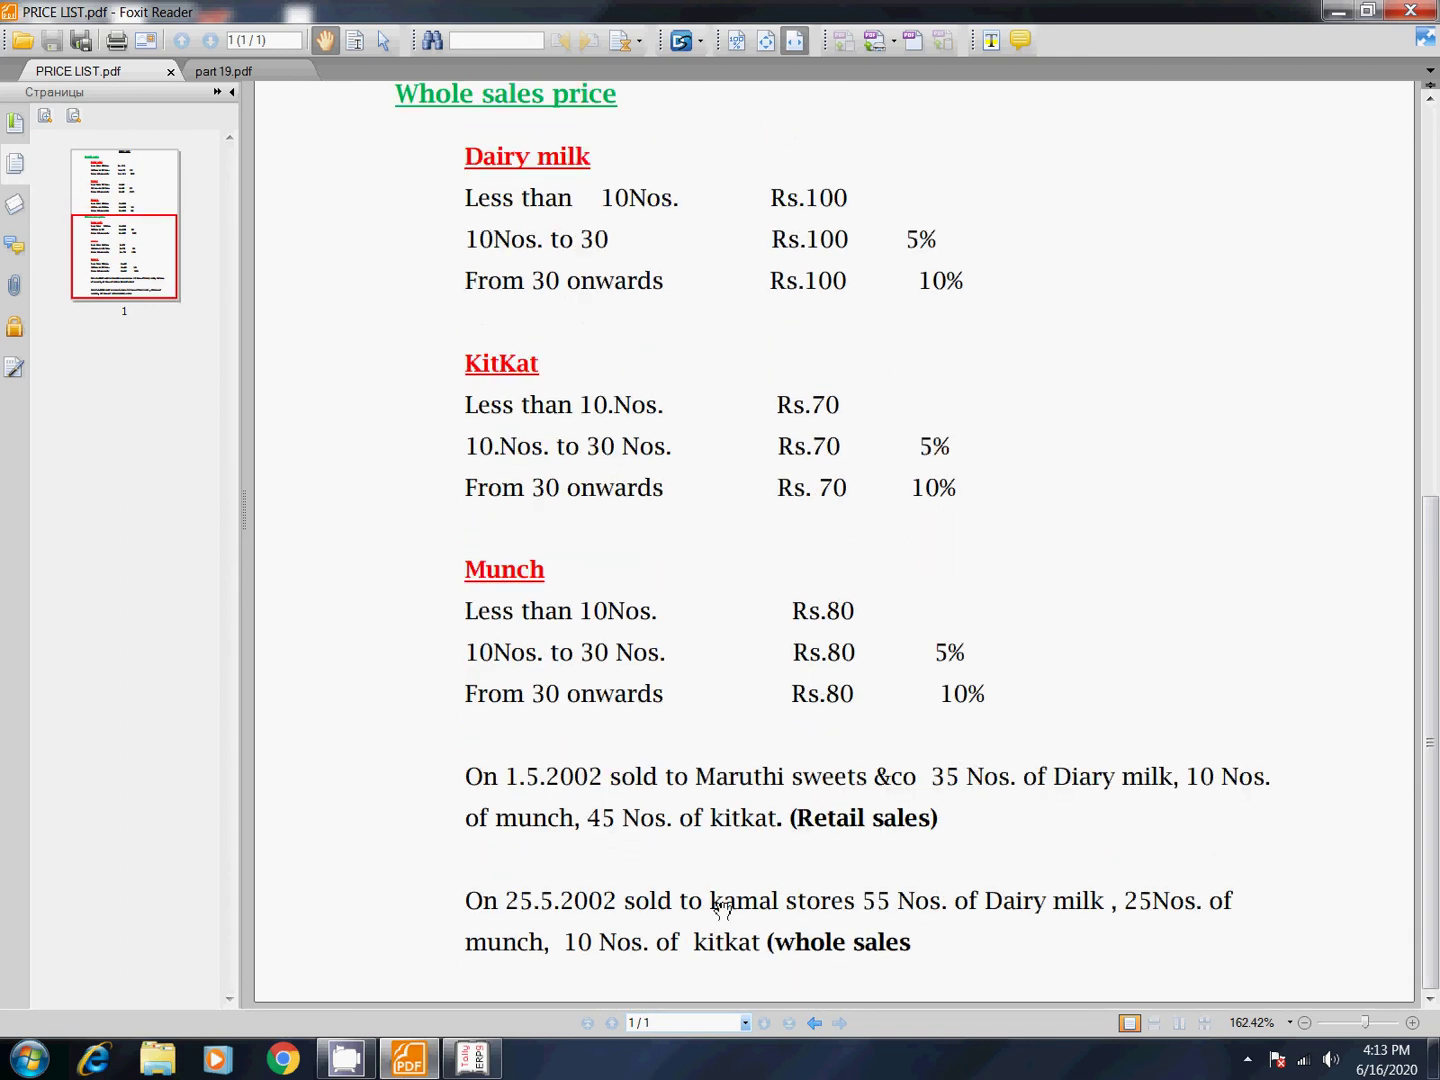
pyautogui.click(462, 1068)
# Add Kitkat at 45 nos, 90.00 less 7.50%, and save voucher No. 1 totalling 8,633.75.
pyautogui.write('K')
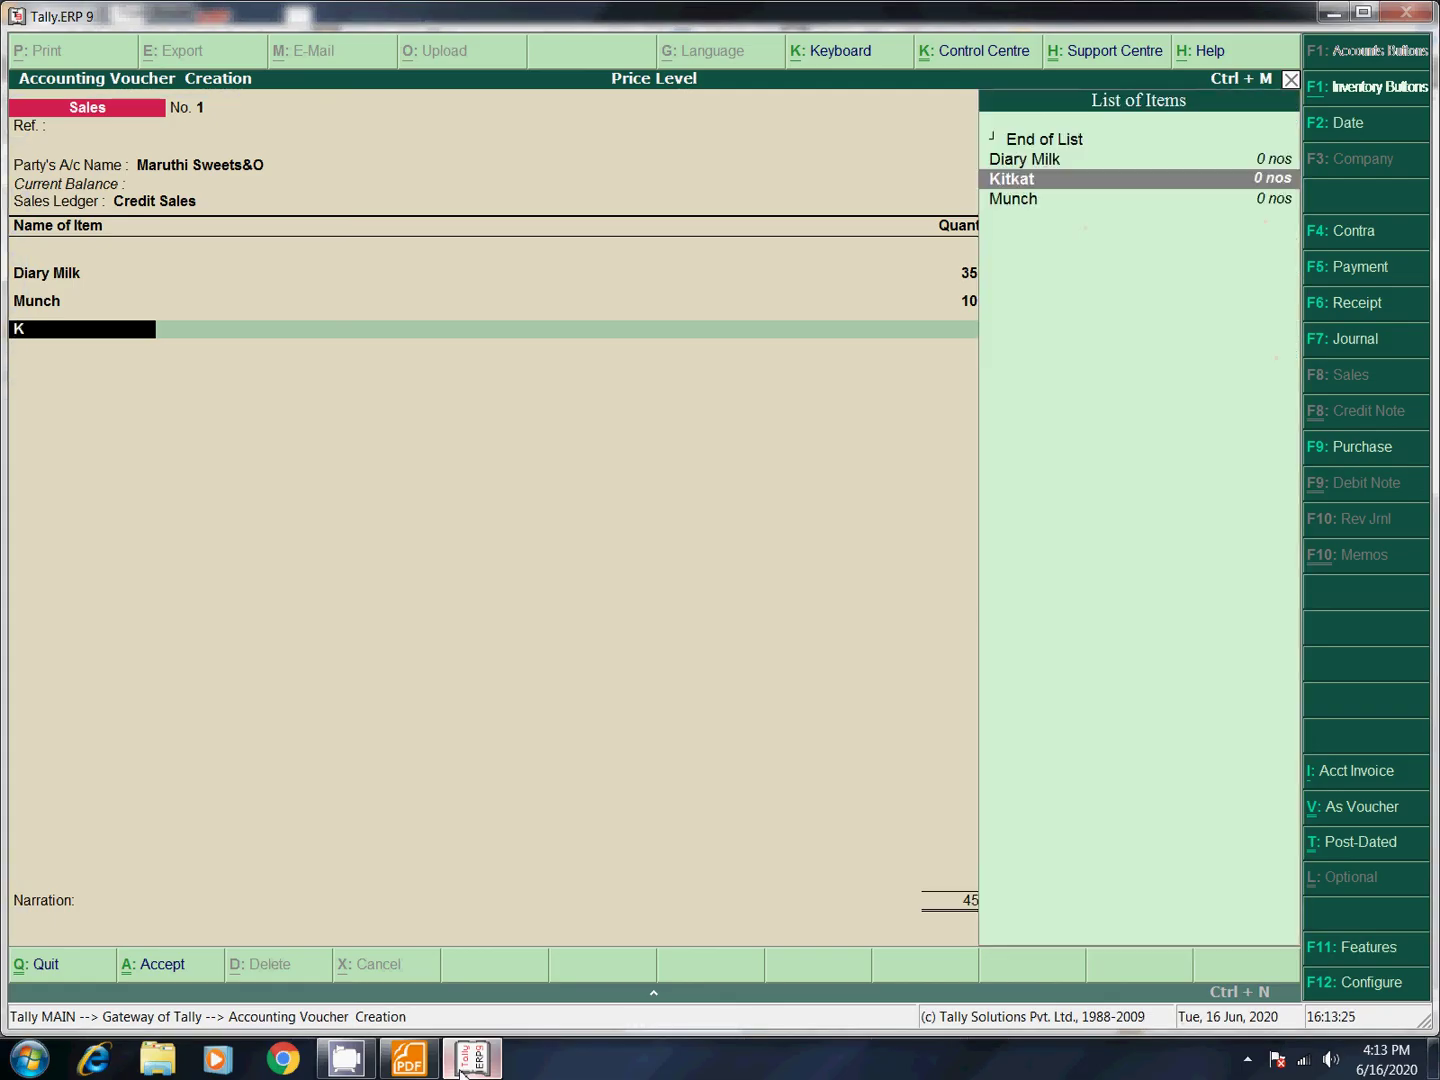
pyautogui.write('i')
pyautogui.press('Return')
pyautogui.write('4')
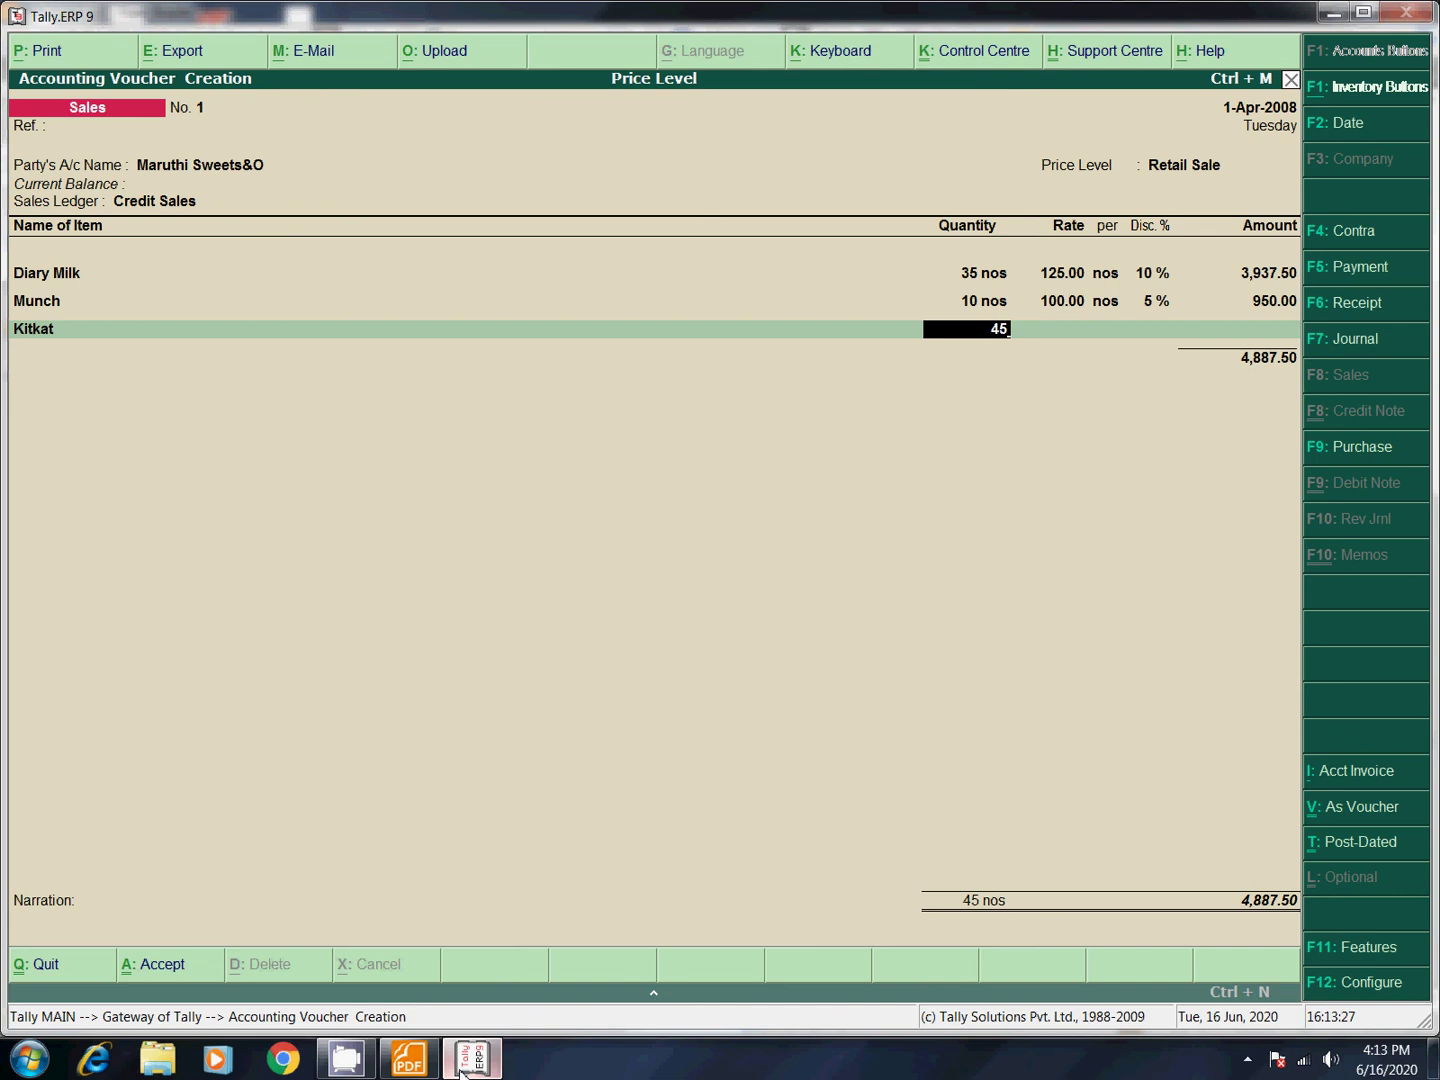
pyautogui.write('5')
pyautogui.press('Return')
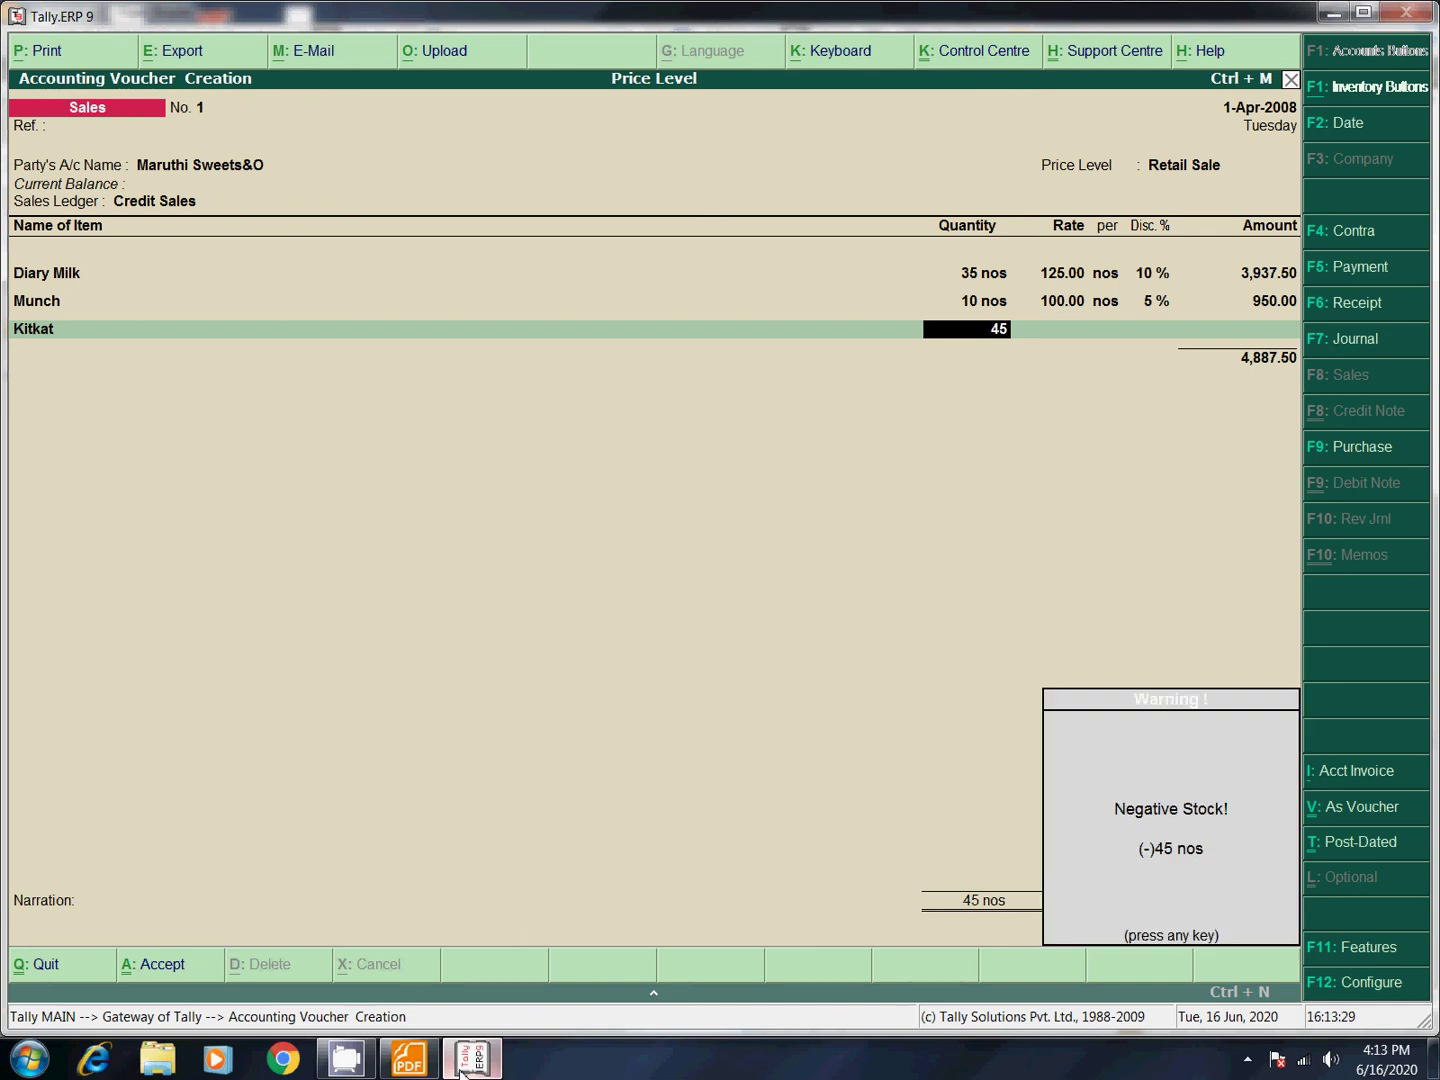
pyautogui.press('Return')
pyautogui.press('Return')
pyautogui.press('Return')
pyautogui.press('Return')
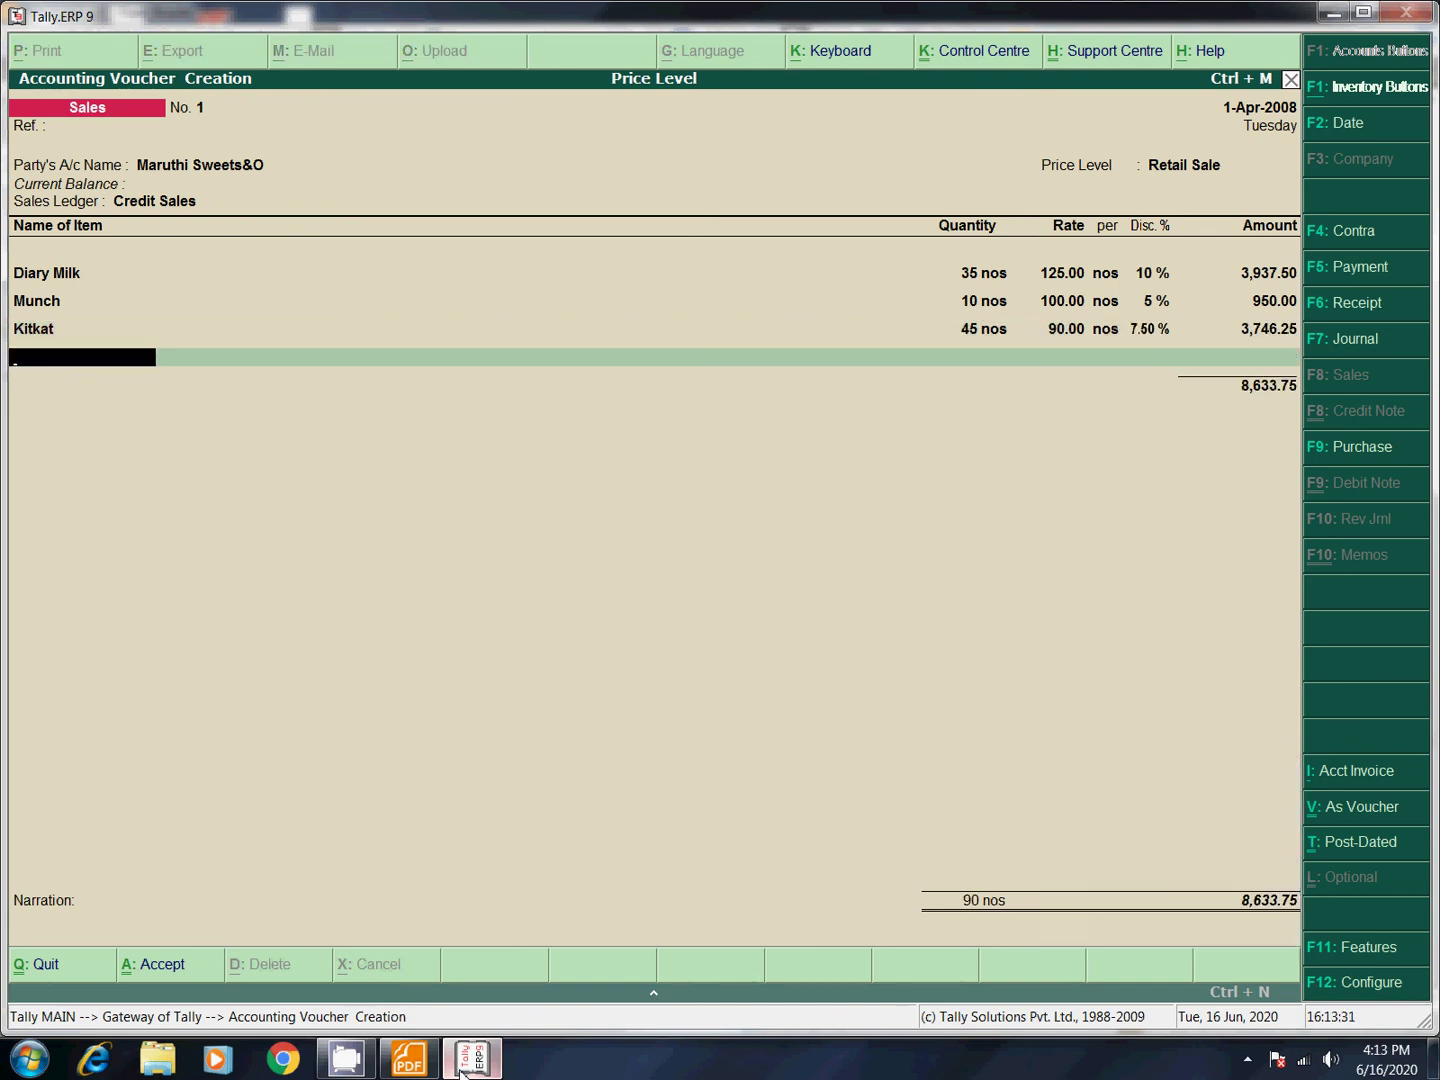
pyautogui.press('Return')
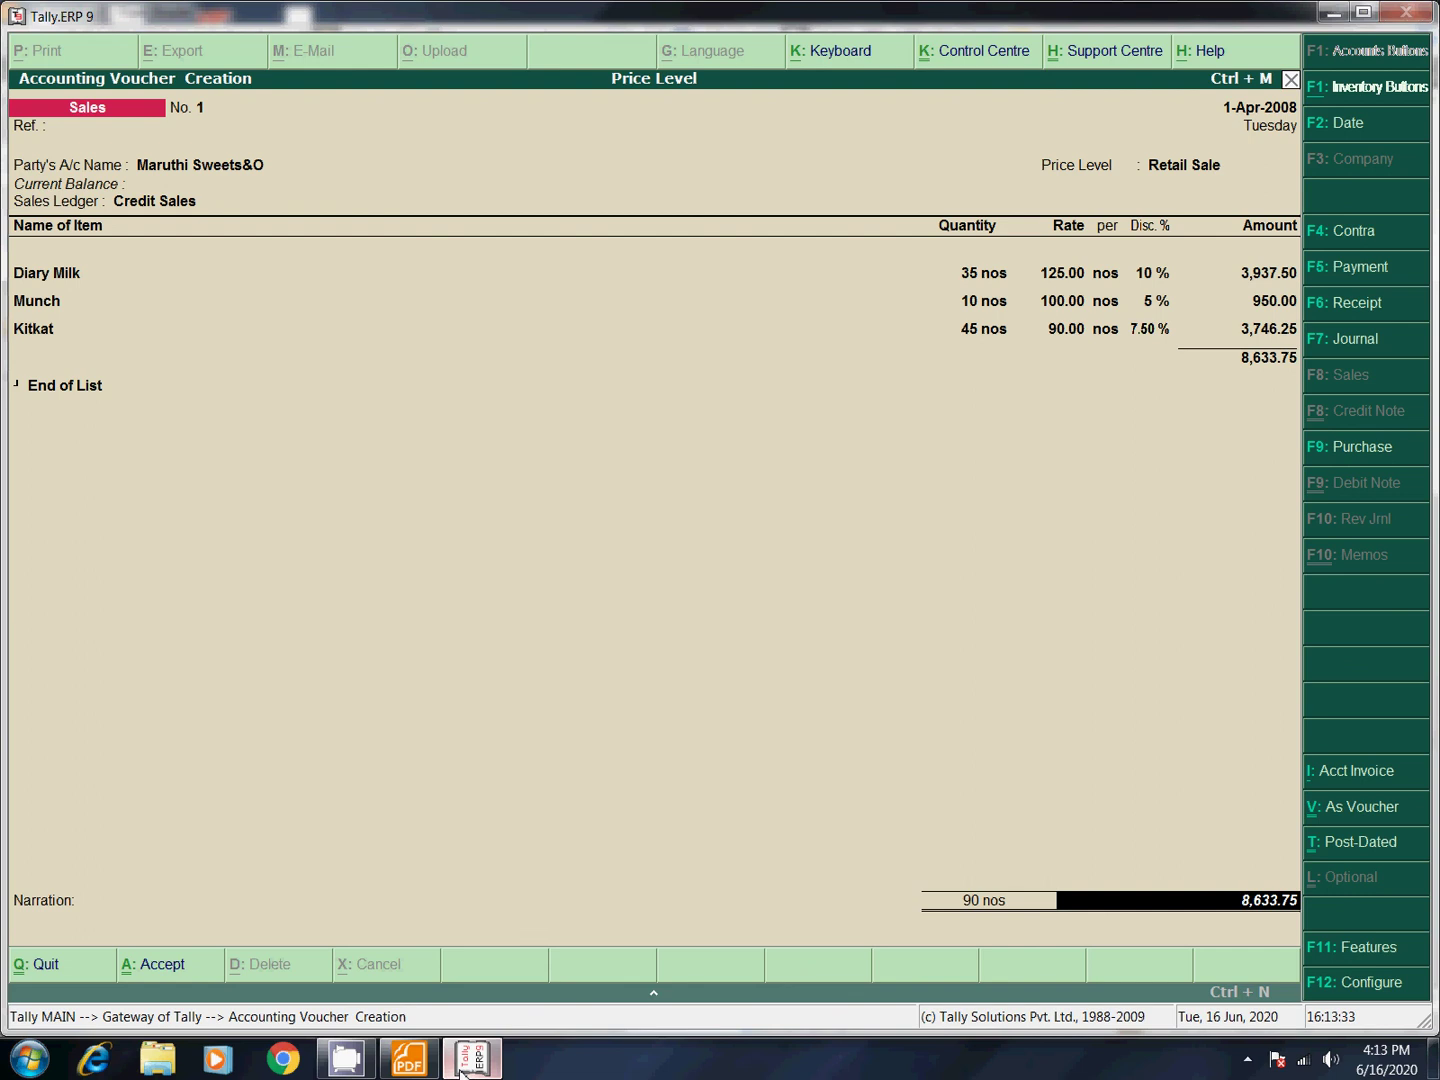
pyautogui.press('Return')
pyautogui.press('Return')
pyautogui.press('Return')
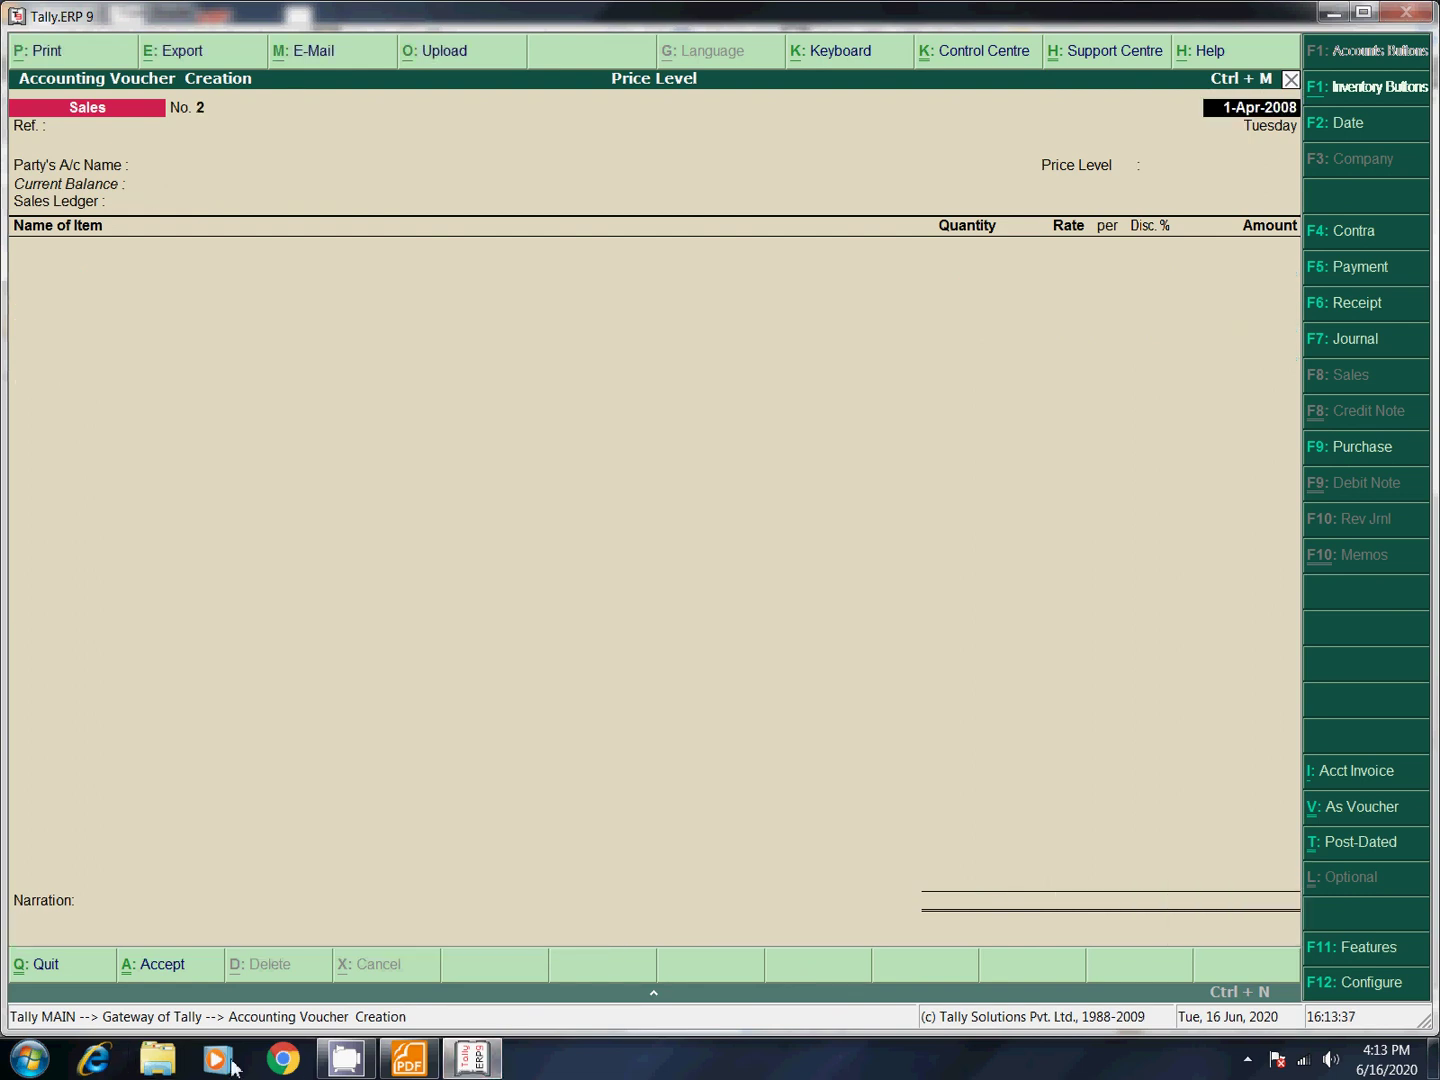
# Start a new party ledger from Party's A/c Name in sales voucher No. 2.
pyautogui.click(418, 1066)
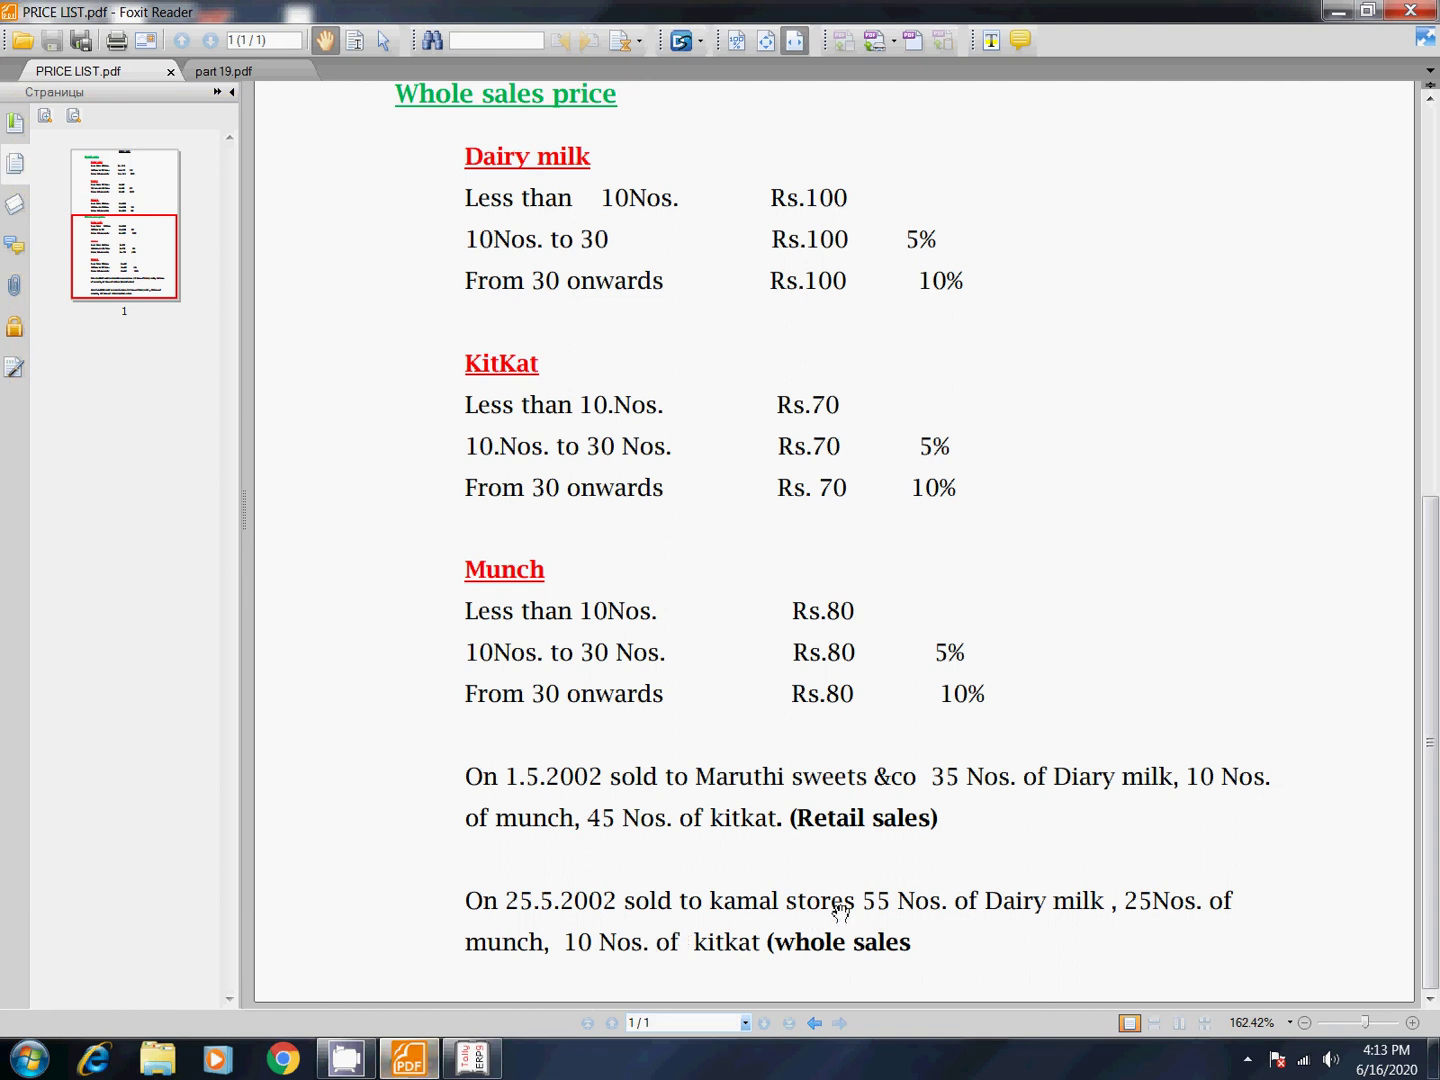
pyautogui.click(472, 1058)
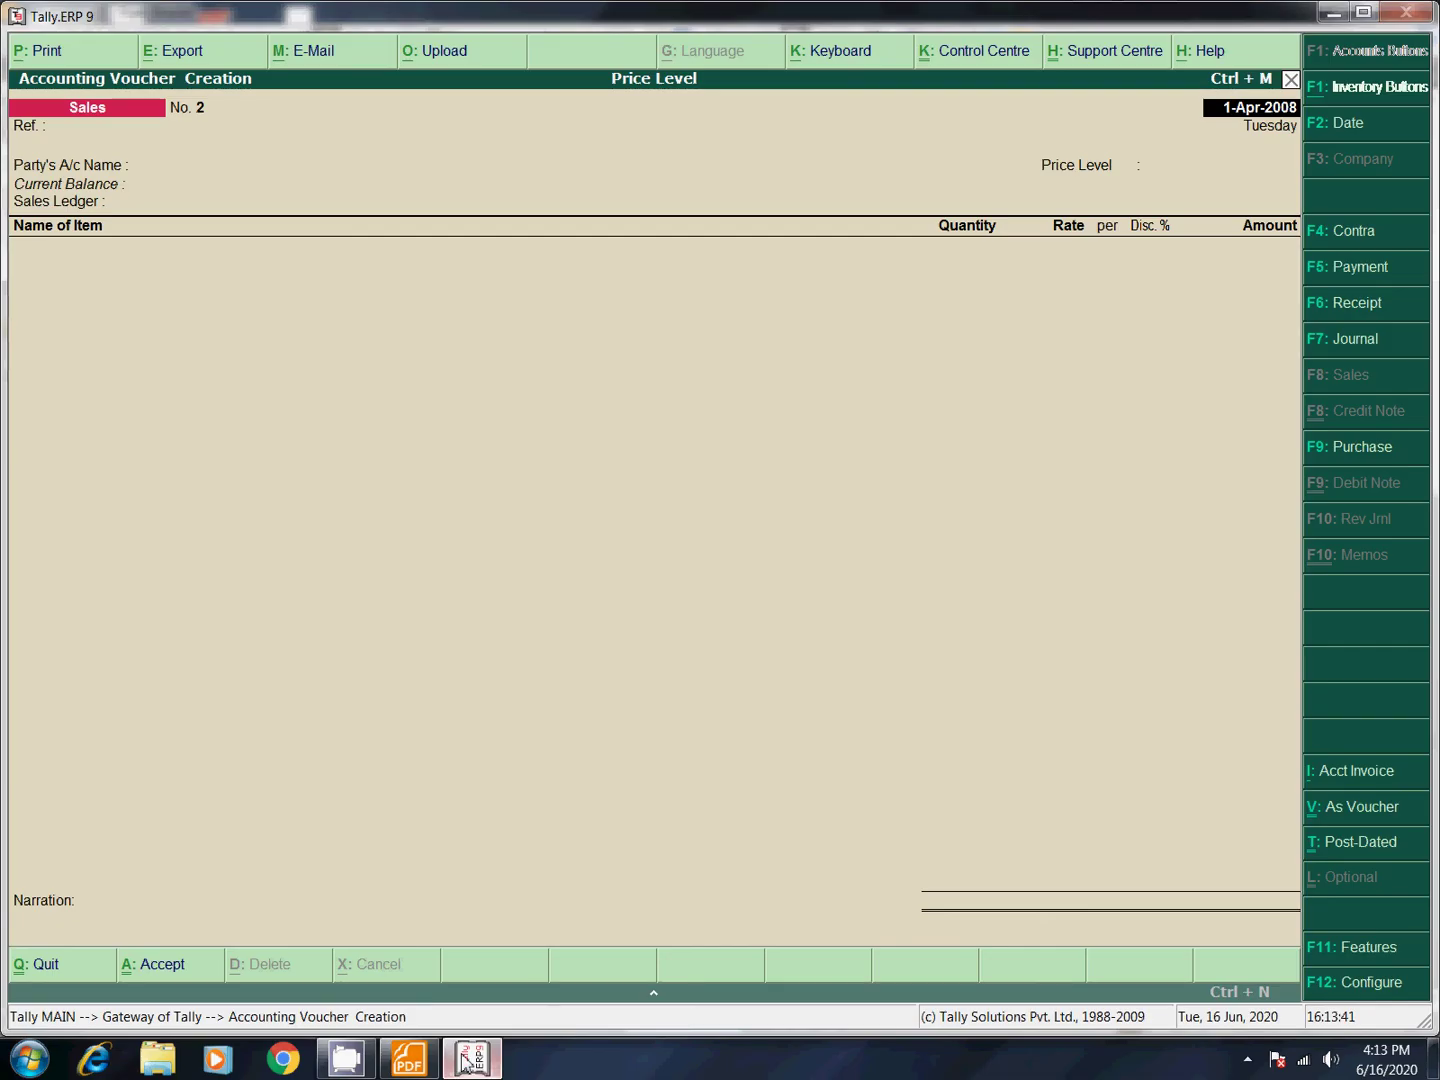
pyautogui.press('Return')
pyautogui.press('Return')
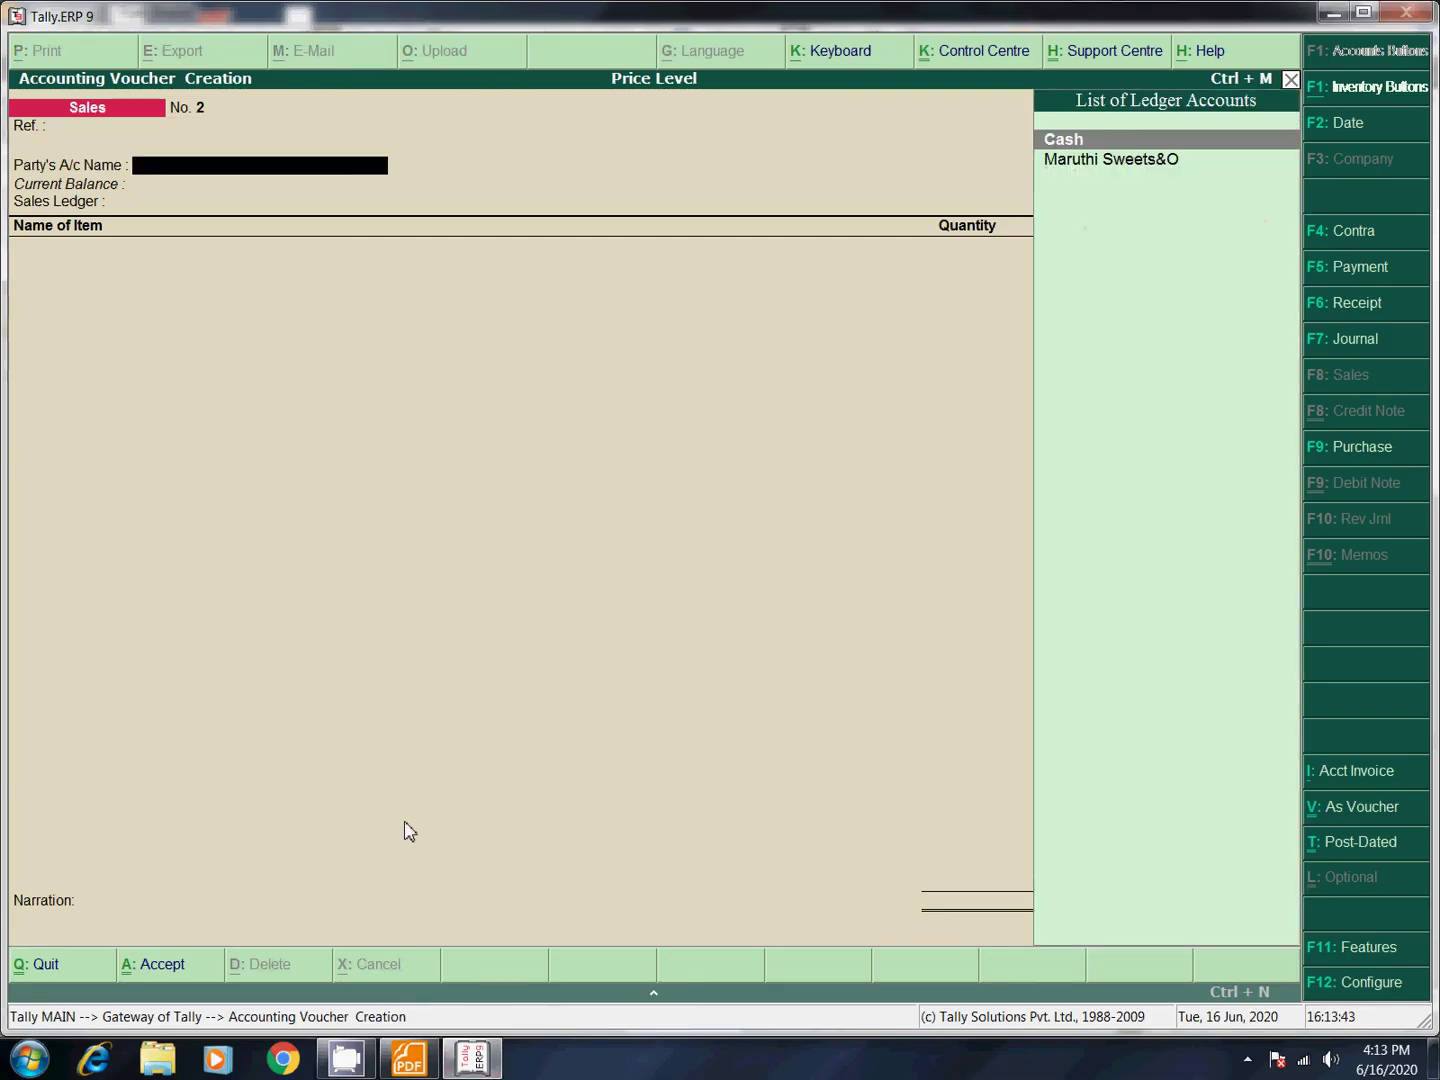
pyautogui.hotkey('alt', 'c')
# Create ledger 'Kamal Stores' under Sundry Debtors with pricing level Not Applicable and save it.
pyautogui.write('K')
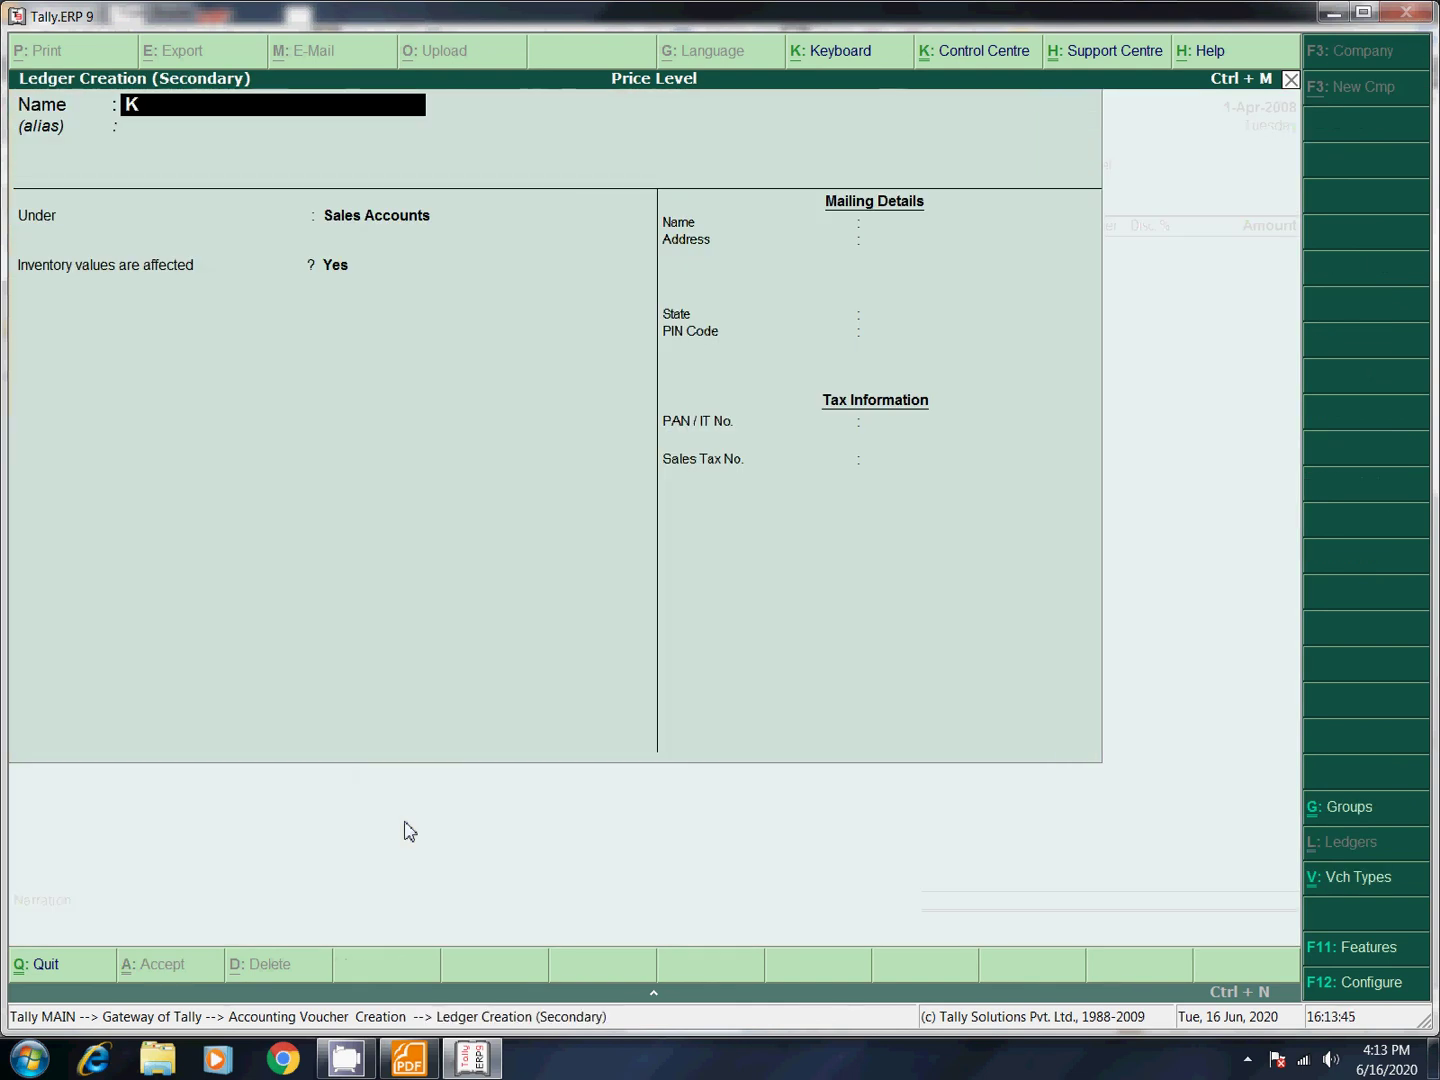
pyautogui.write('amal Stores')
pyautogui.press('Return')
pyautogui.press('Return')
pyautogui.write('S')
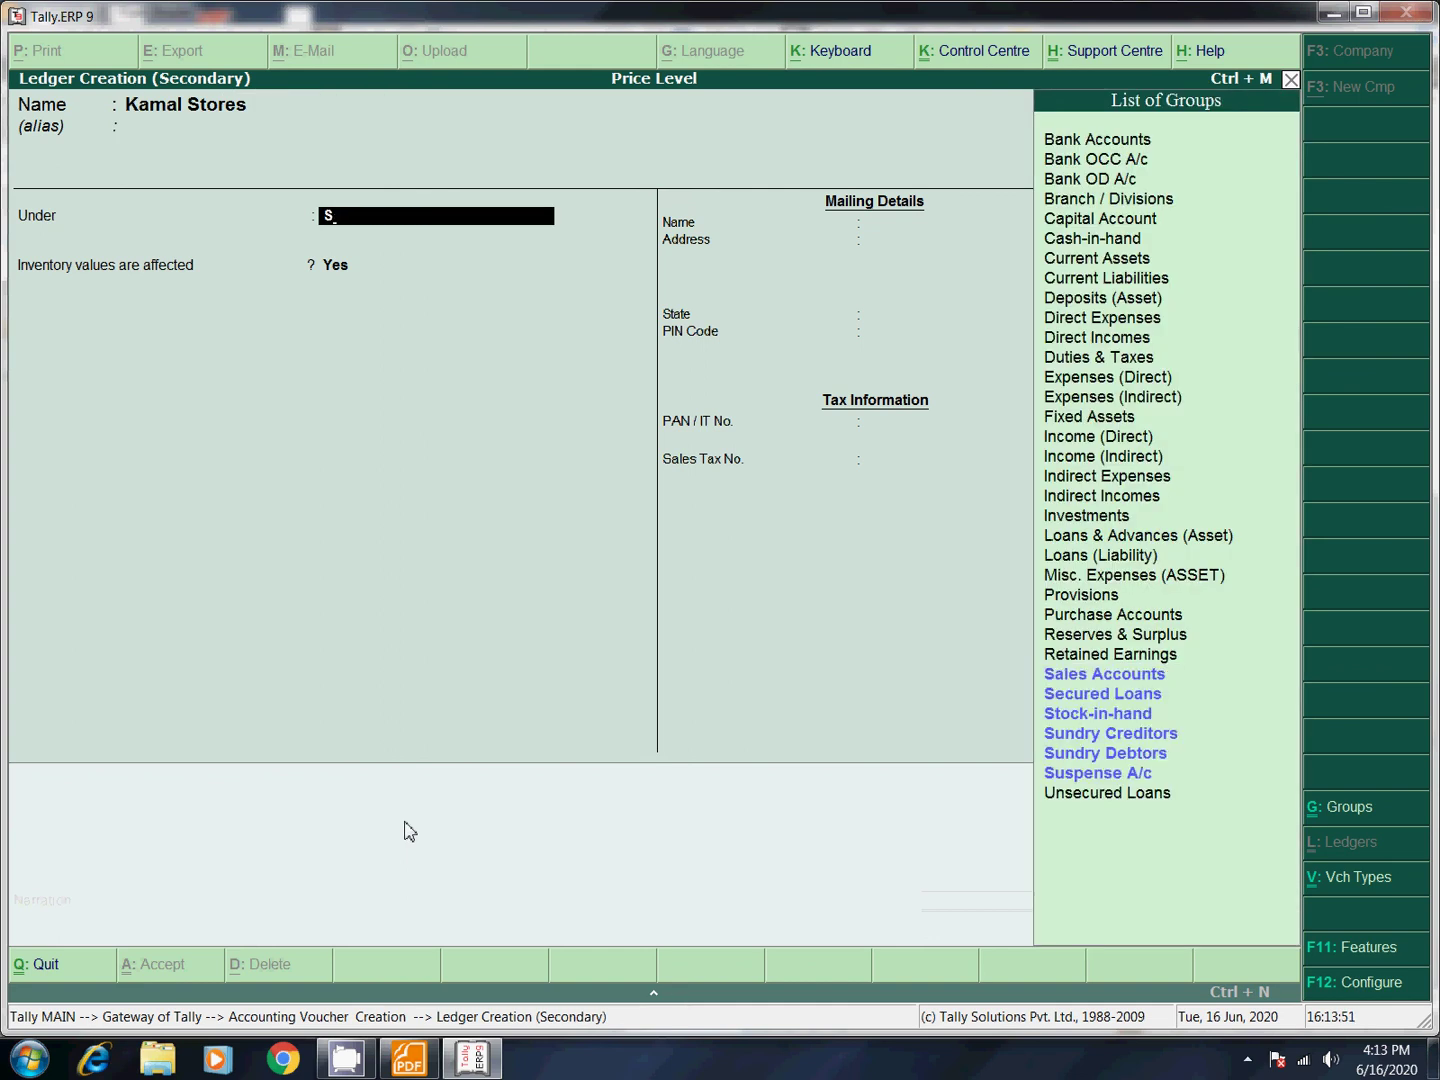
pyautogui.press('Down')
pyautogui.press('Down')
pyautogui.press('Down')
pyautogui.press('Down')
pyautogui.press('Return')
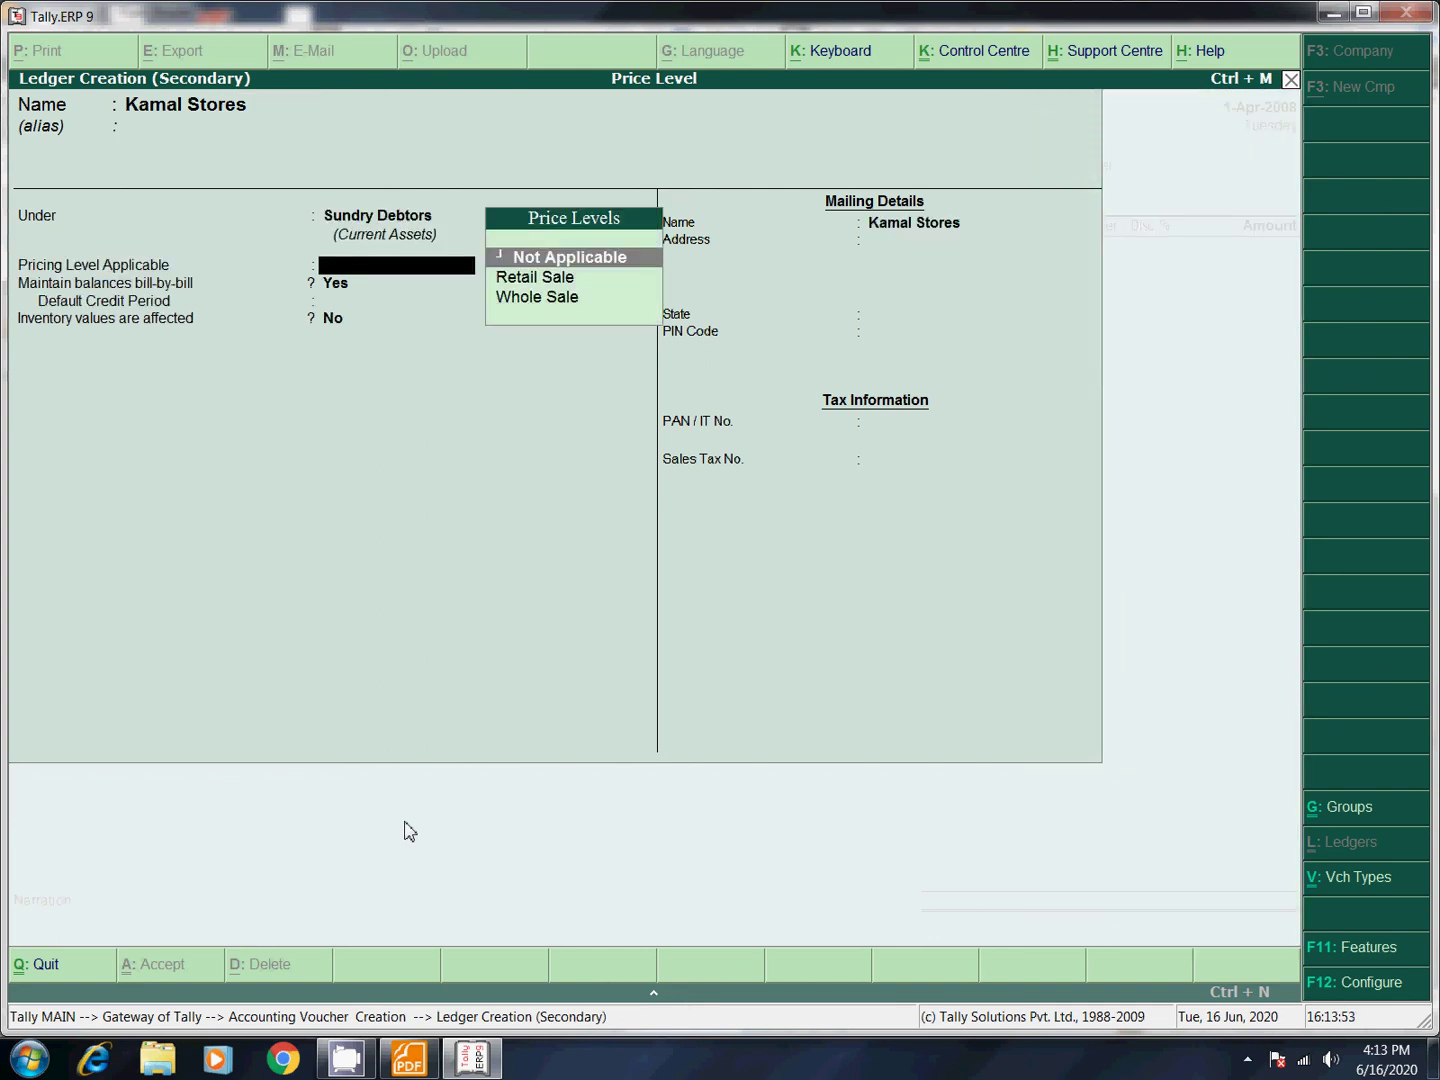
pyautogui.press('Down')
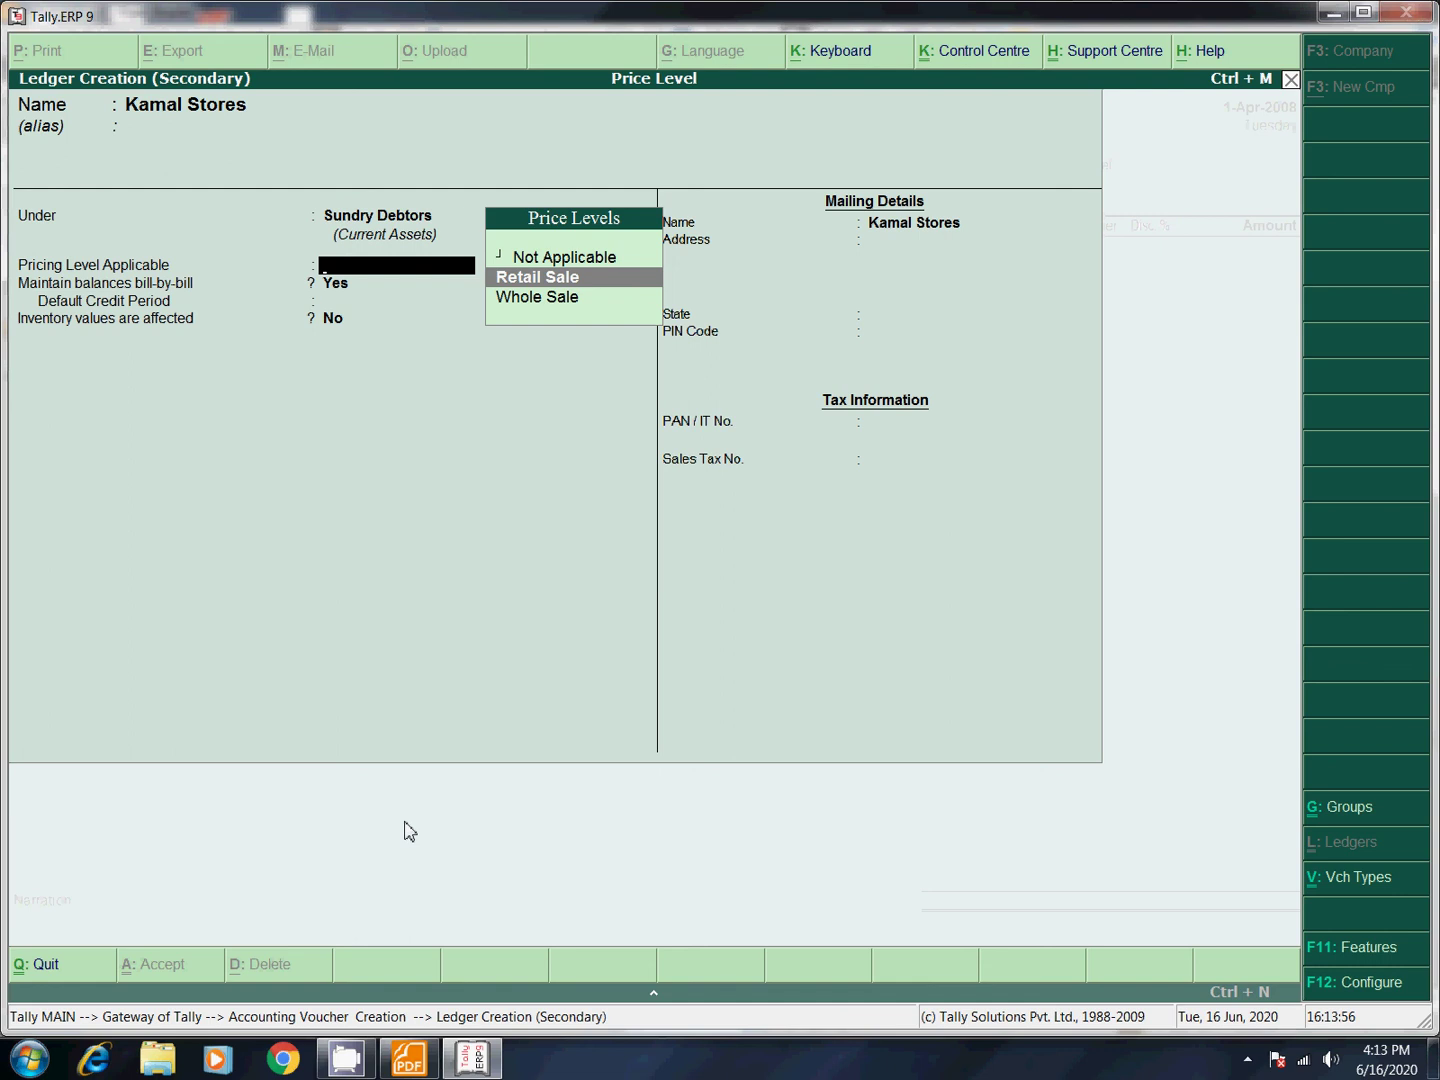
pyautogui.press('Down')
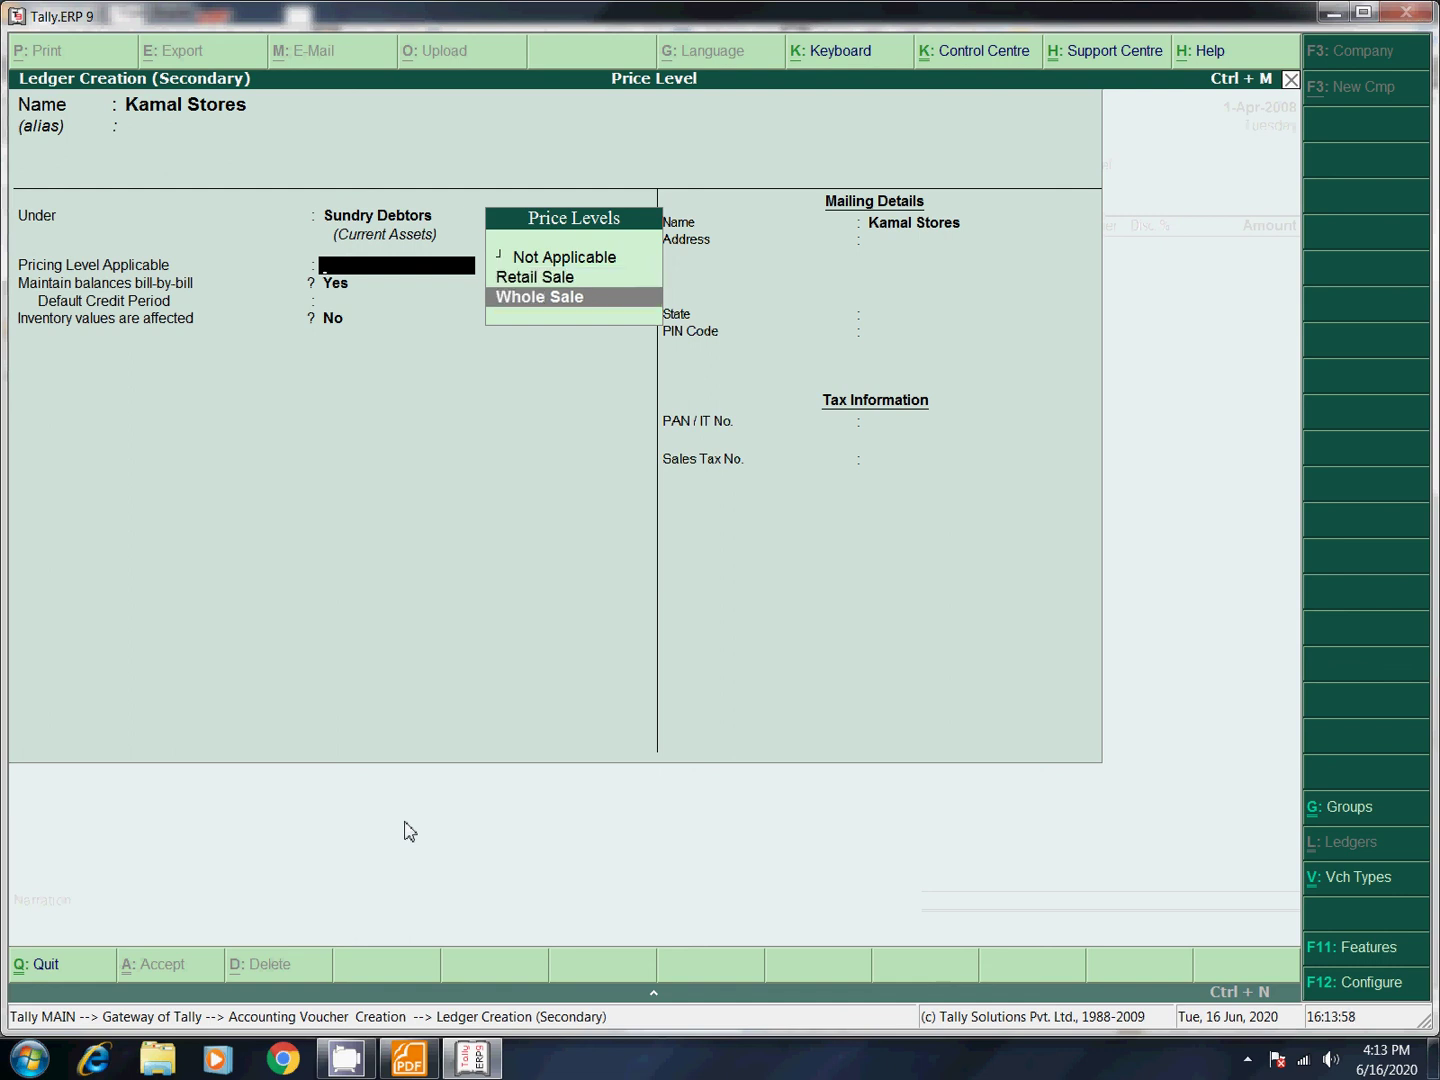
pyautogui.press('Up')
pyautogui.press('Up')
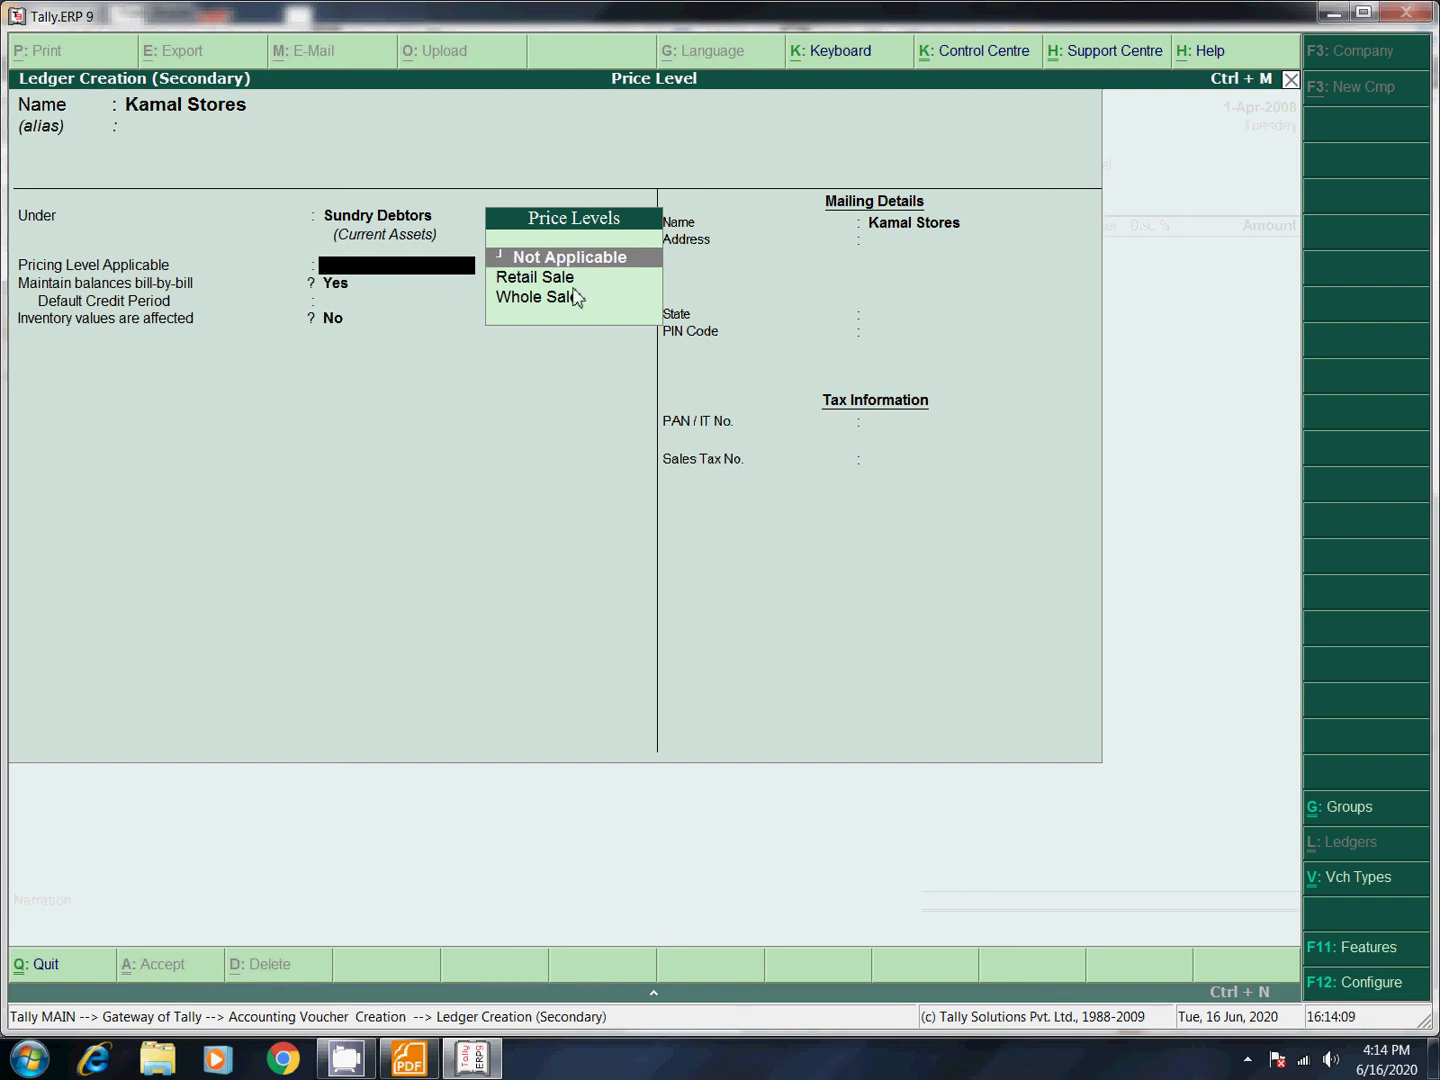
pyautogui.press('Return')
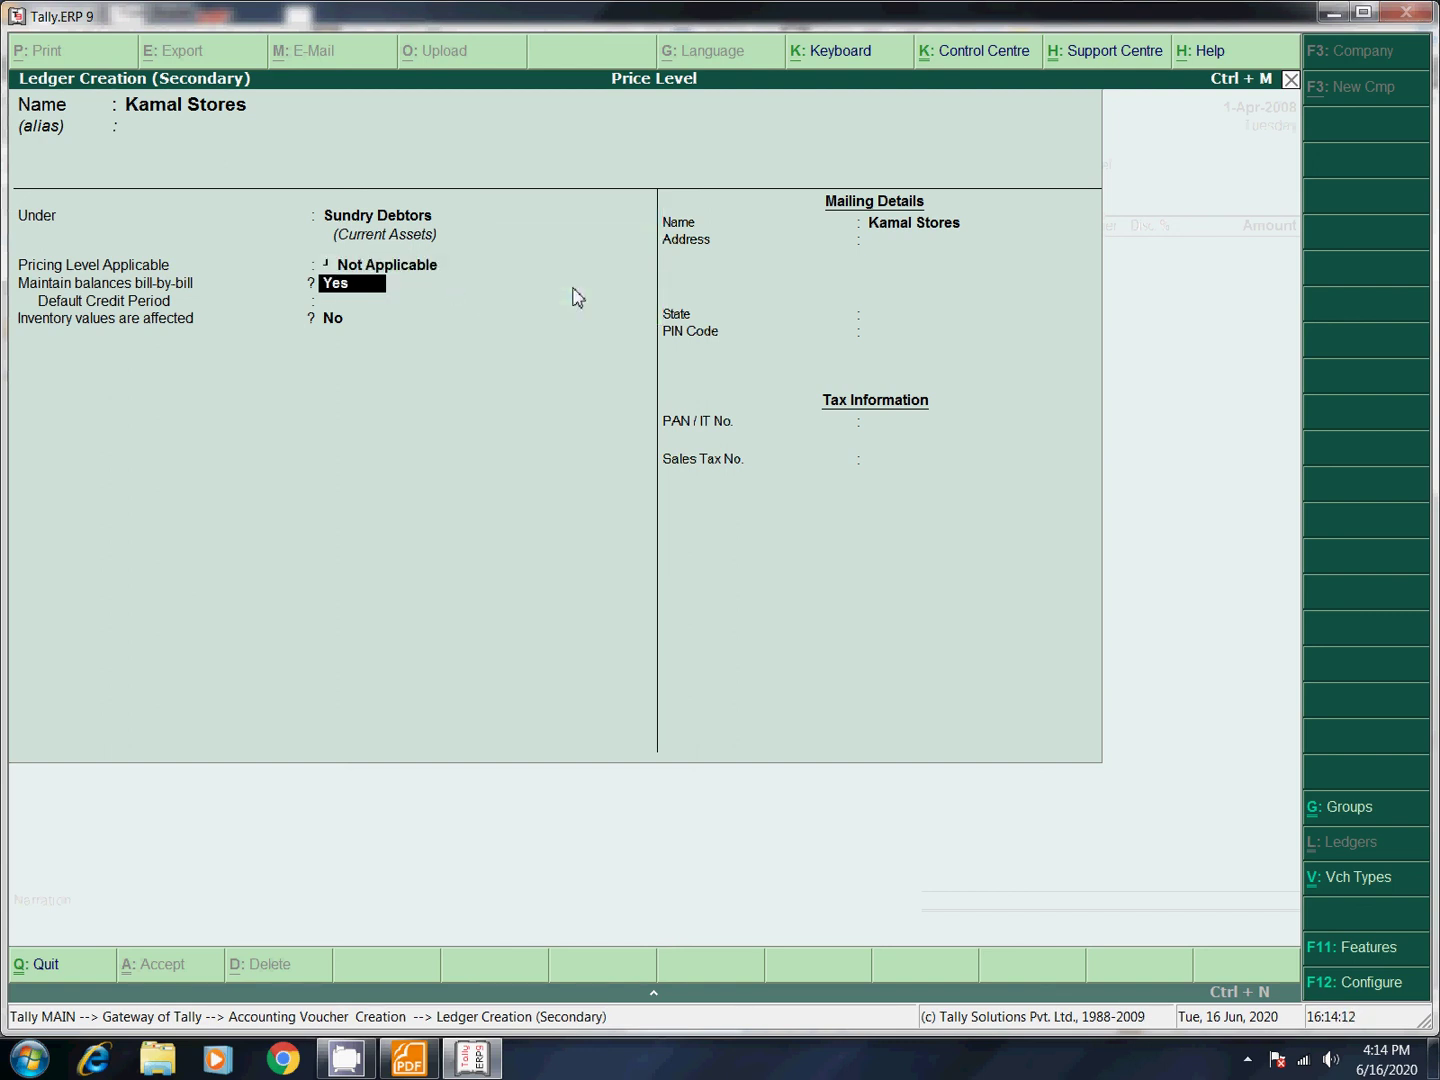
pyautogui.press('Return')
pyautogui.press('Return')
pyautogui.press('Return')
pyautogui.press('Return')
pyautogui.press('Return')
pyautogui.press('Return')
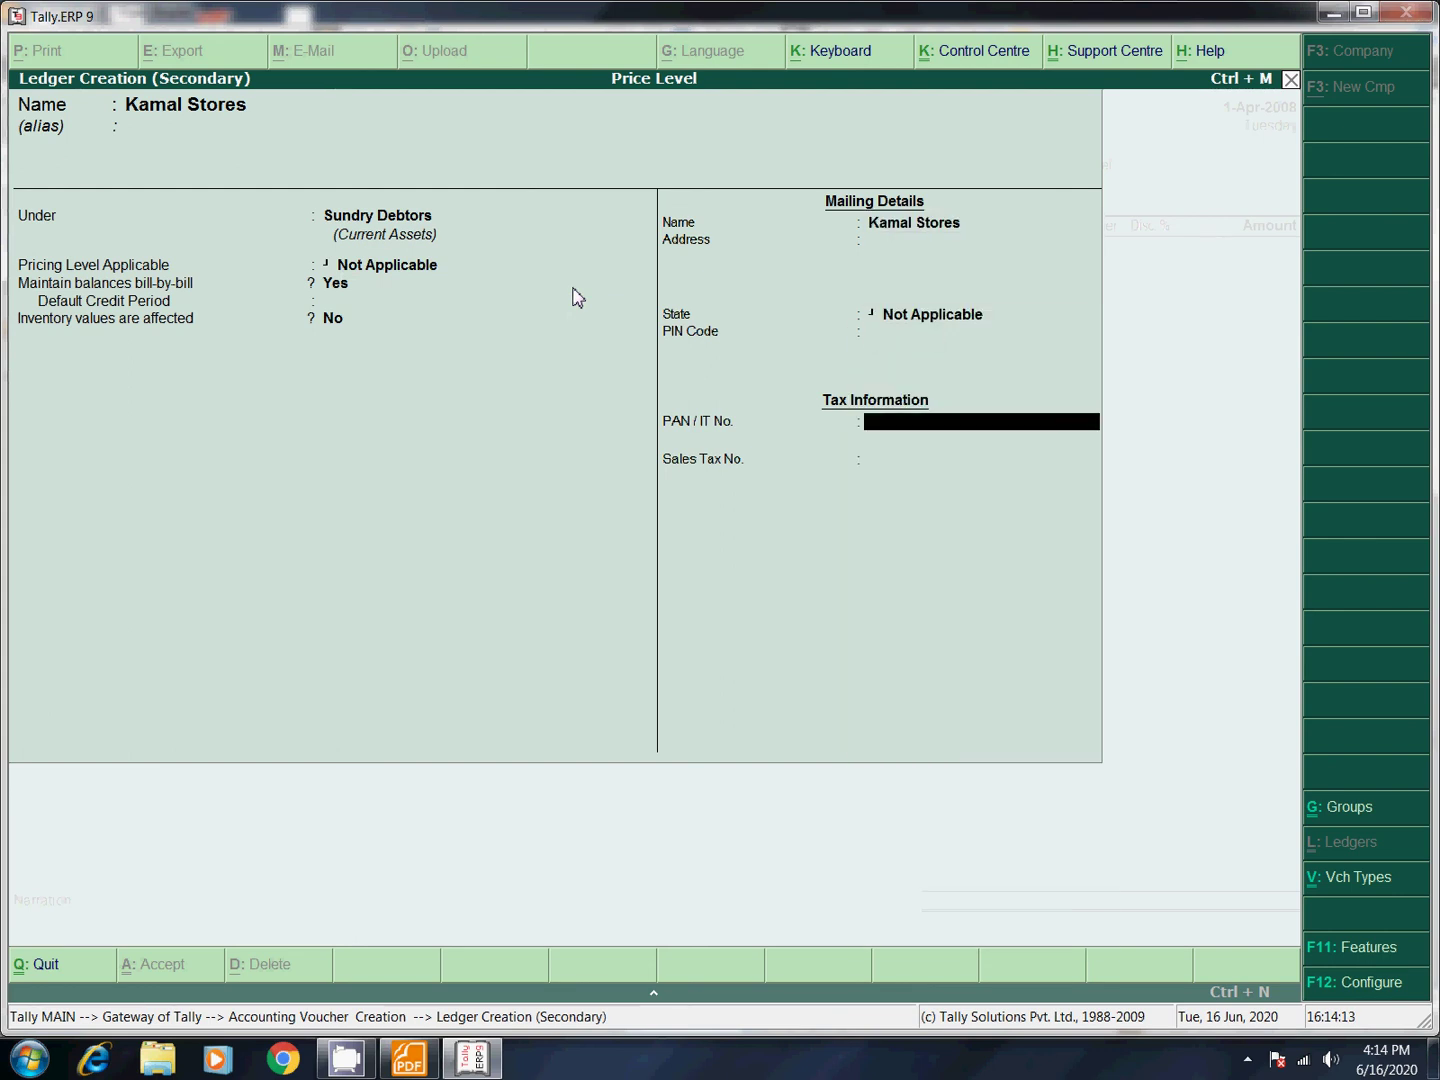
pyautogui.press('Return')
pyautogui.press('Return')
pyautogui.press('Return')
pyautogui.press('Return')
pyautogui.press('Return')
pyautogui.press('Return')
pyautogui.press('Return')
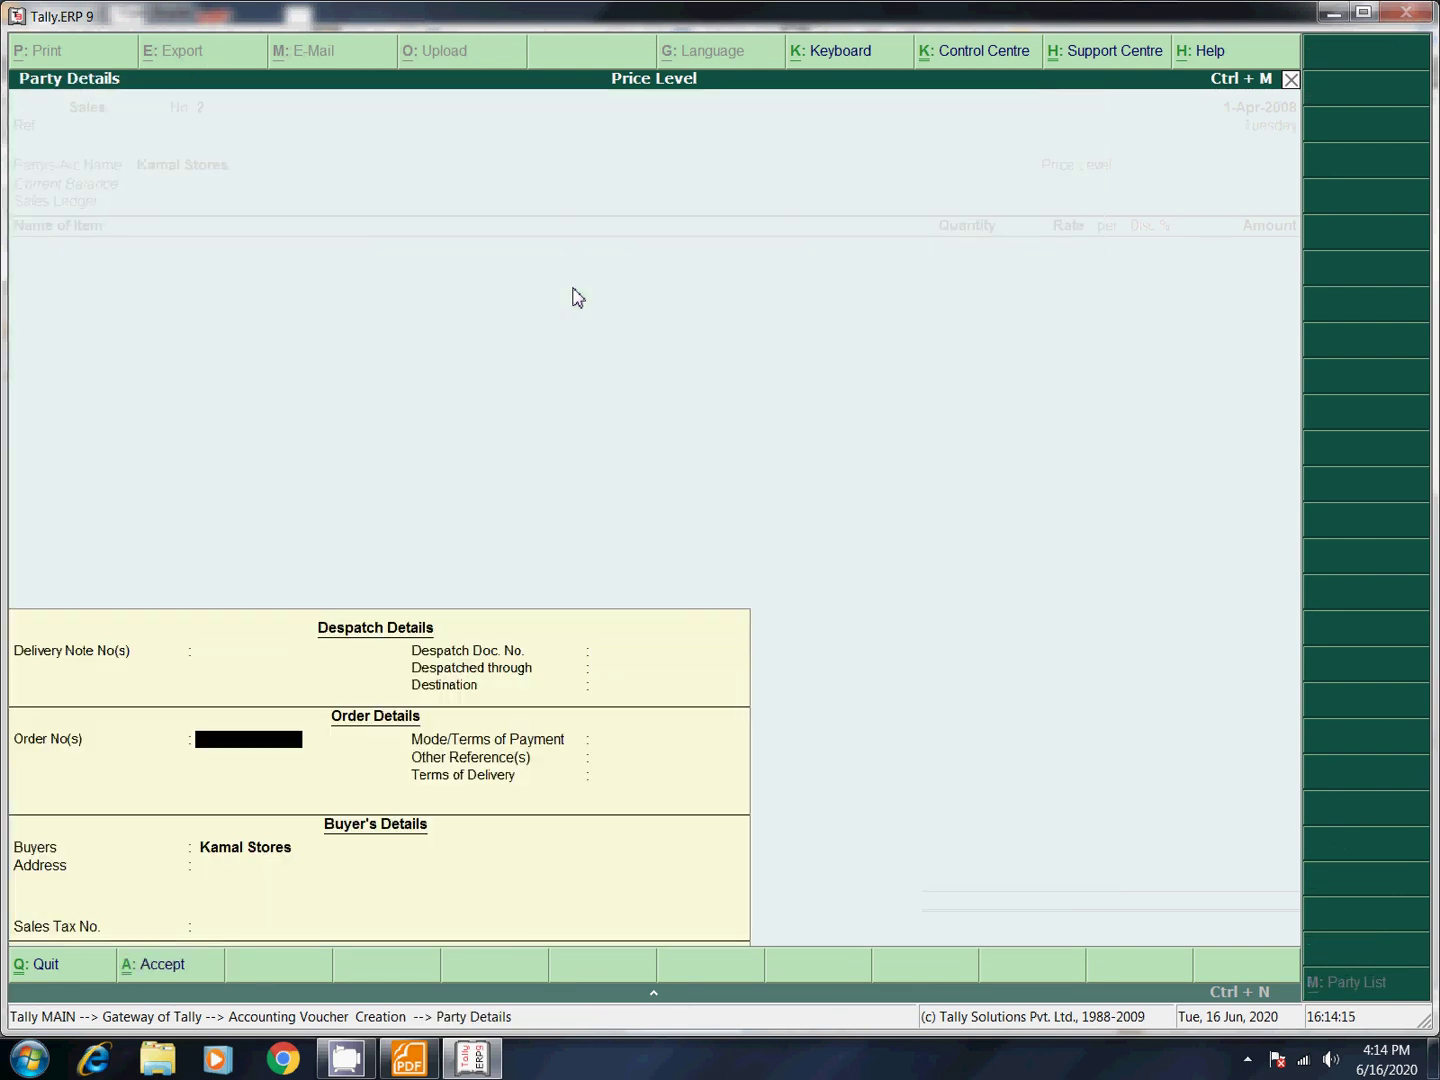
pyautogui.press('Return')
pyautogui.press('Return')
pyautogui.press('Return')
pyautogui.press('Return')
pyautogui.press('Return')
pyautogui.press('Return')
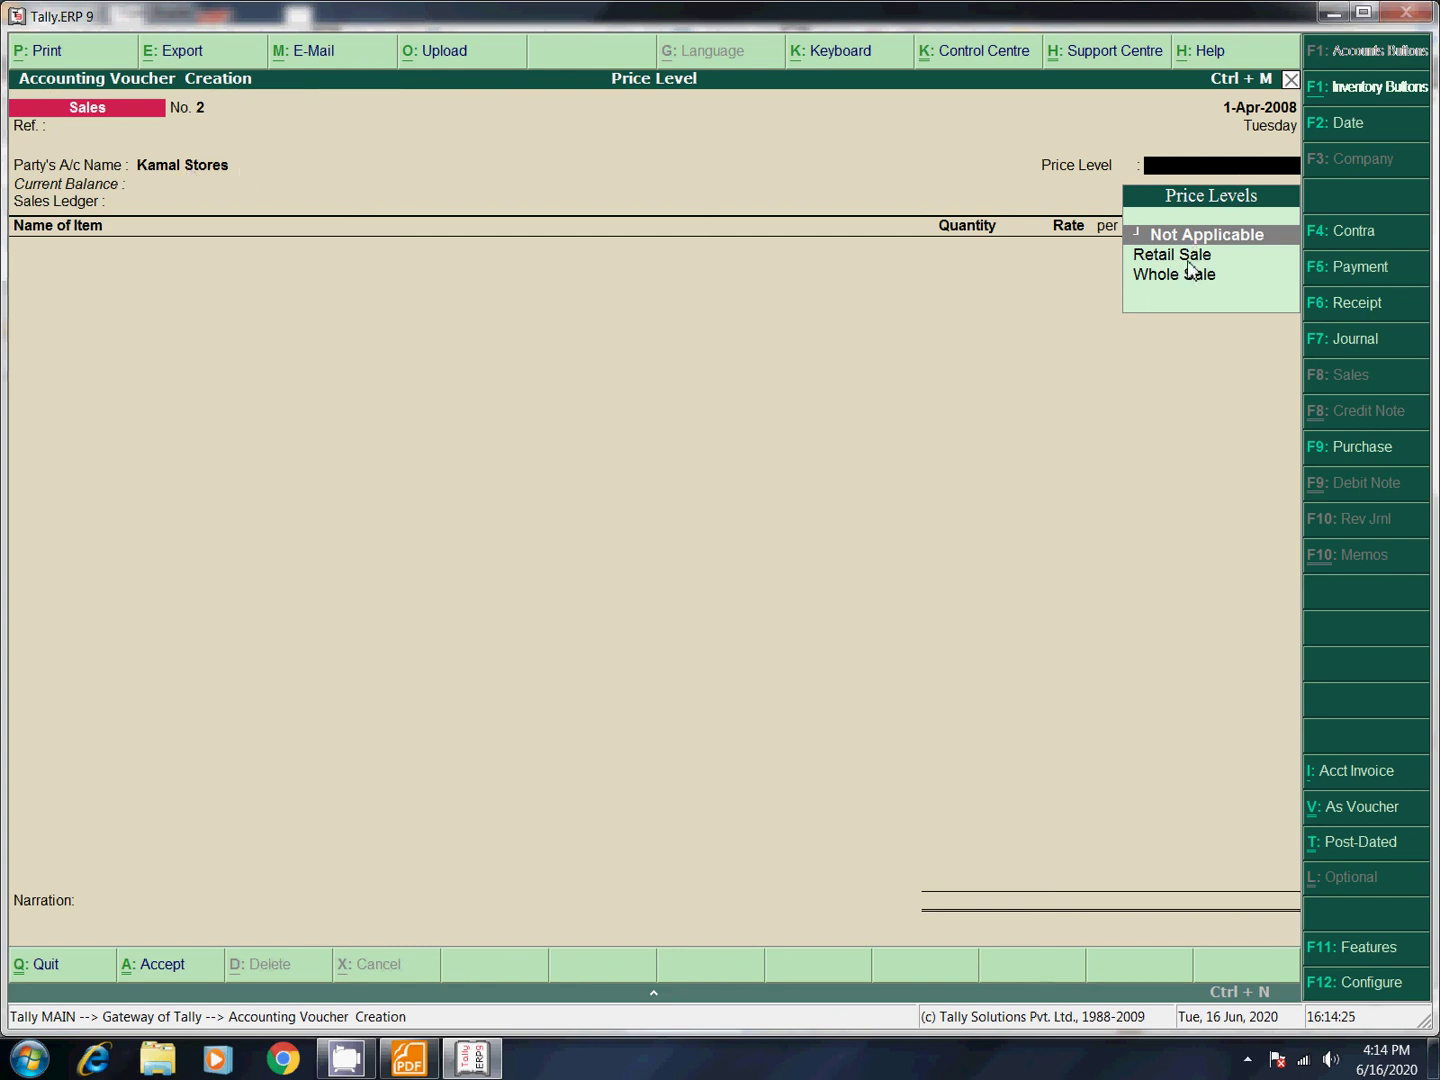
# Choose the Whole Sale price level and Credit Sales ledger for the Kamal Stores voucher.
pyautogui.click(1194, 283)
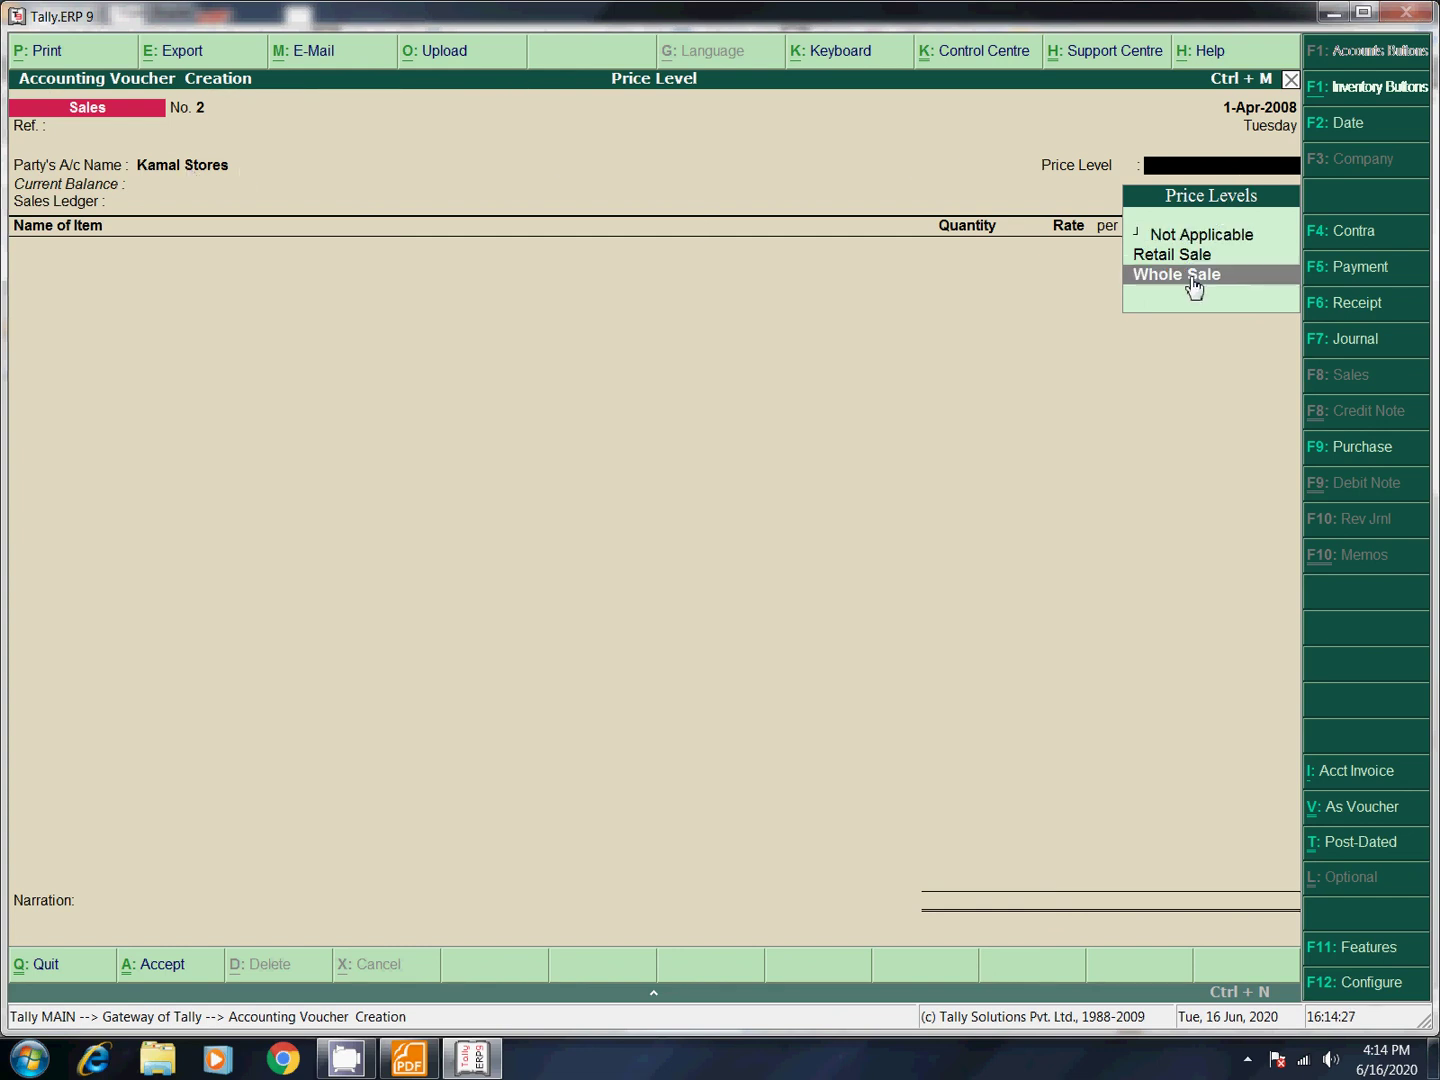
pyautogui.click(1194, 286)
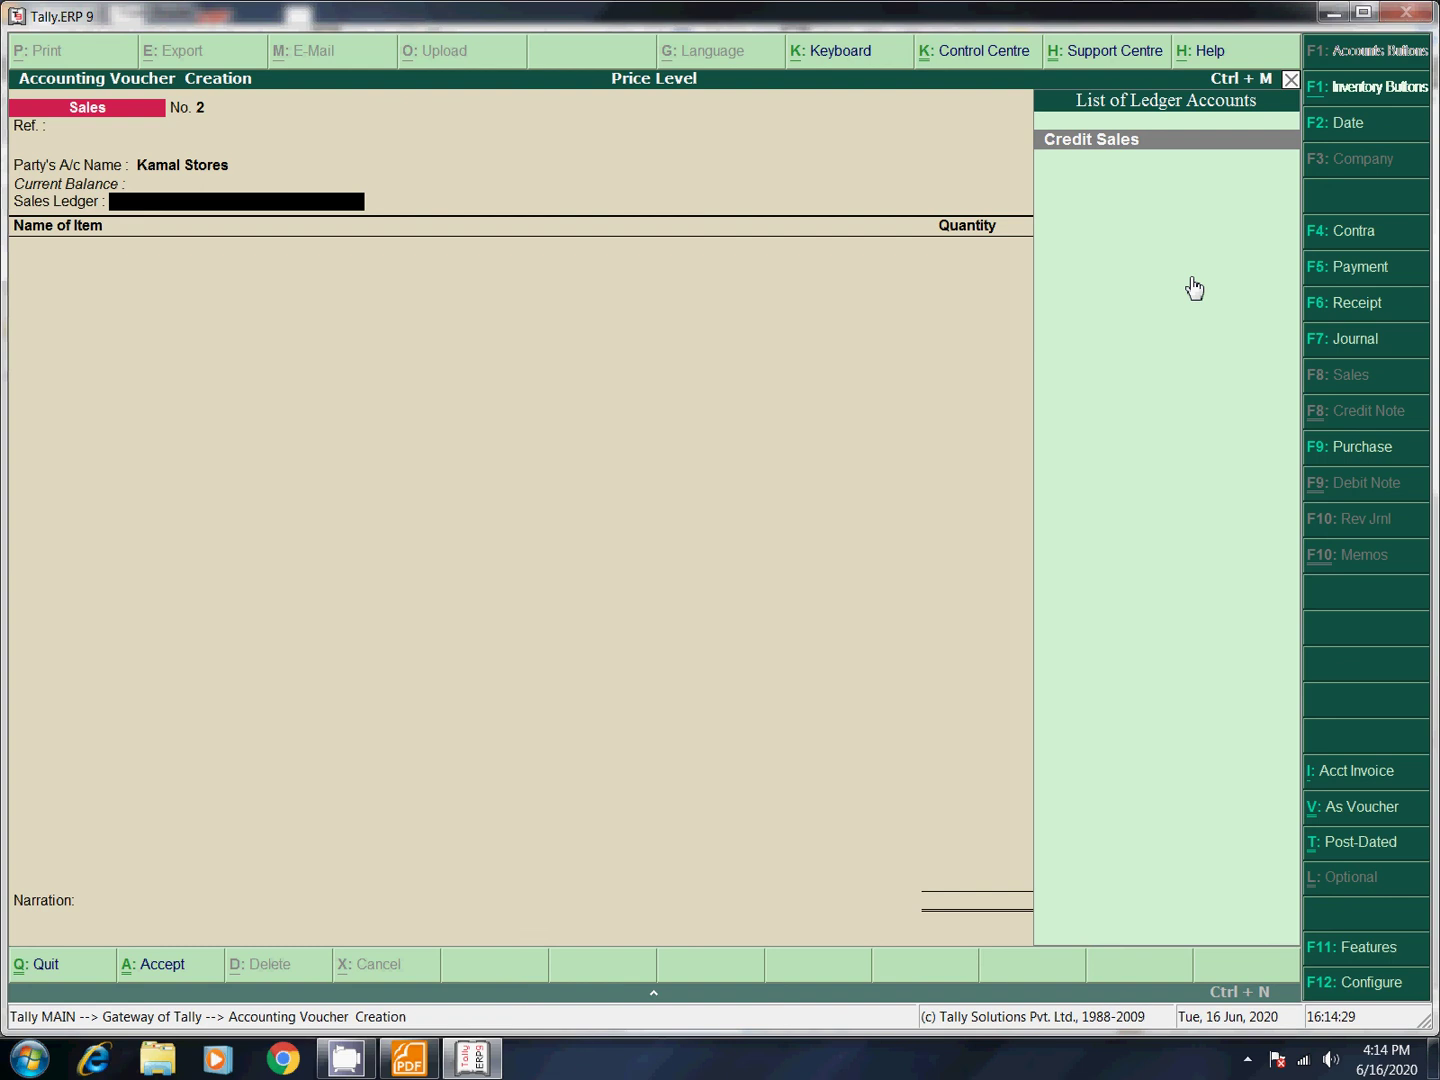
pyautogui.press('Return')
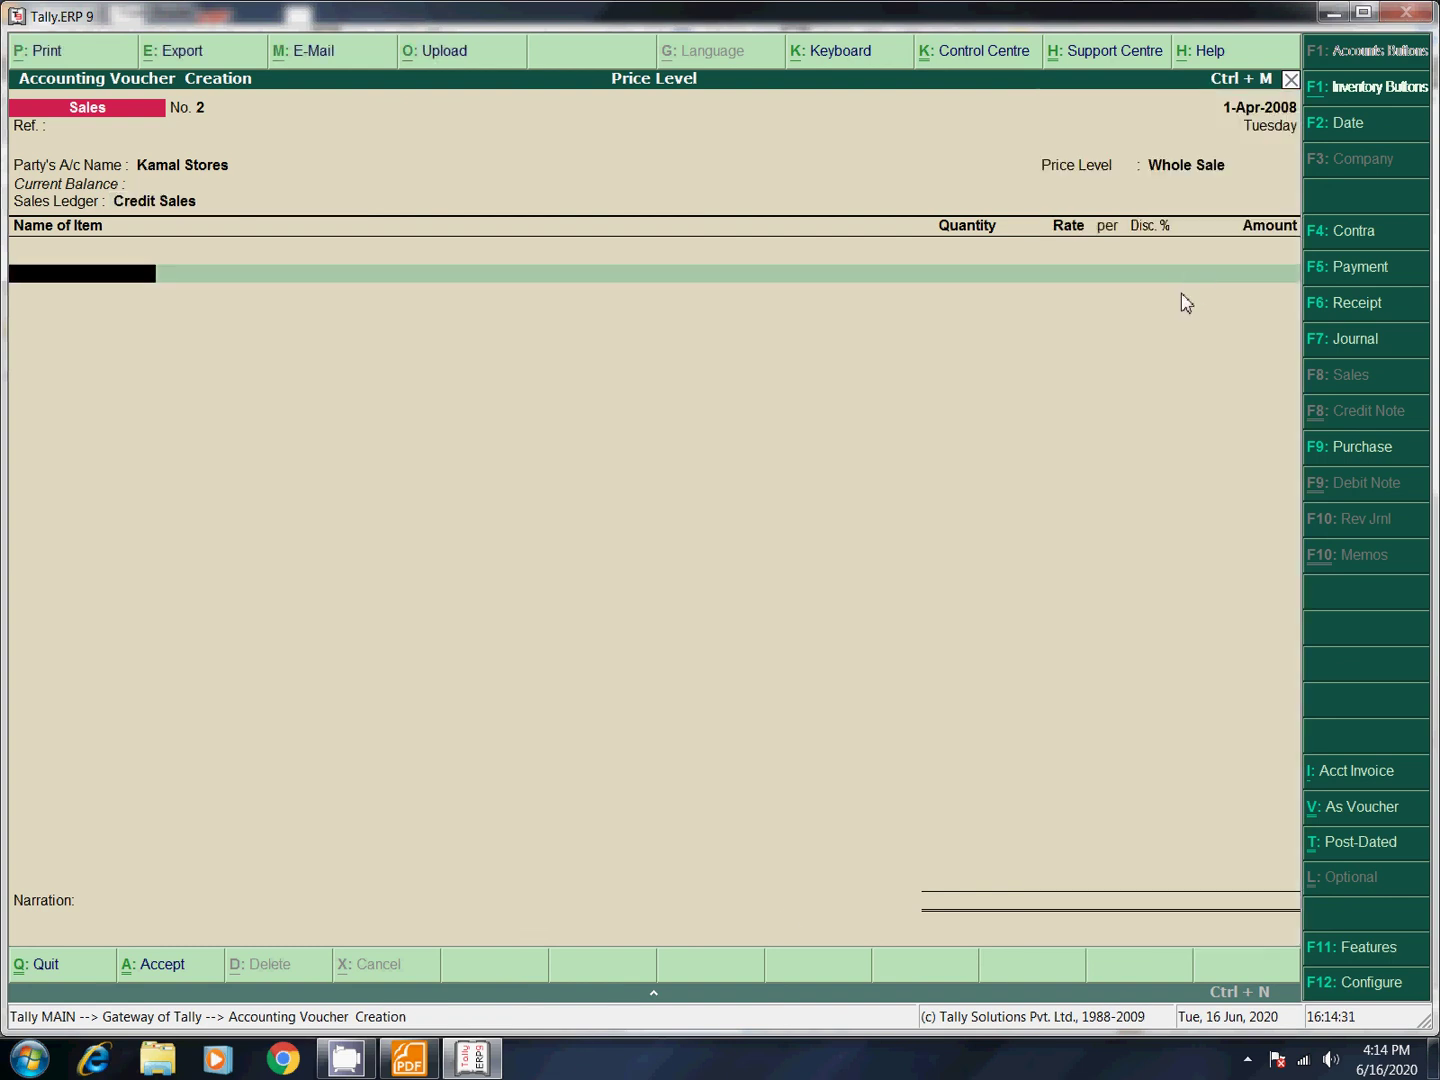
# Add Diary Milk at 55 nos, 100.00 less 10% (4,950.00), then minimise Tally and Foxit.
pyautogui.click(408, 1058)
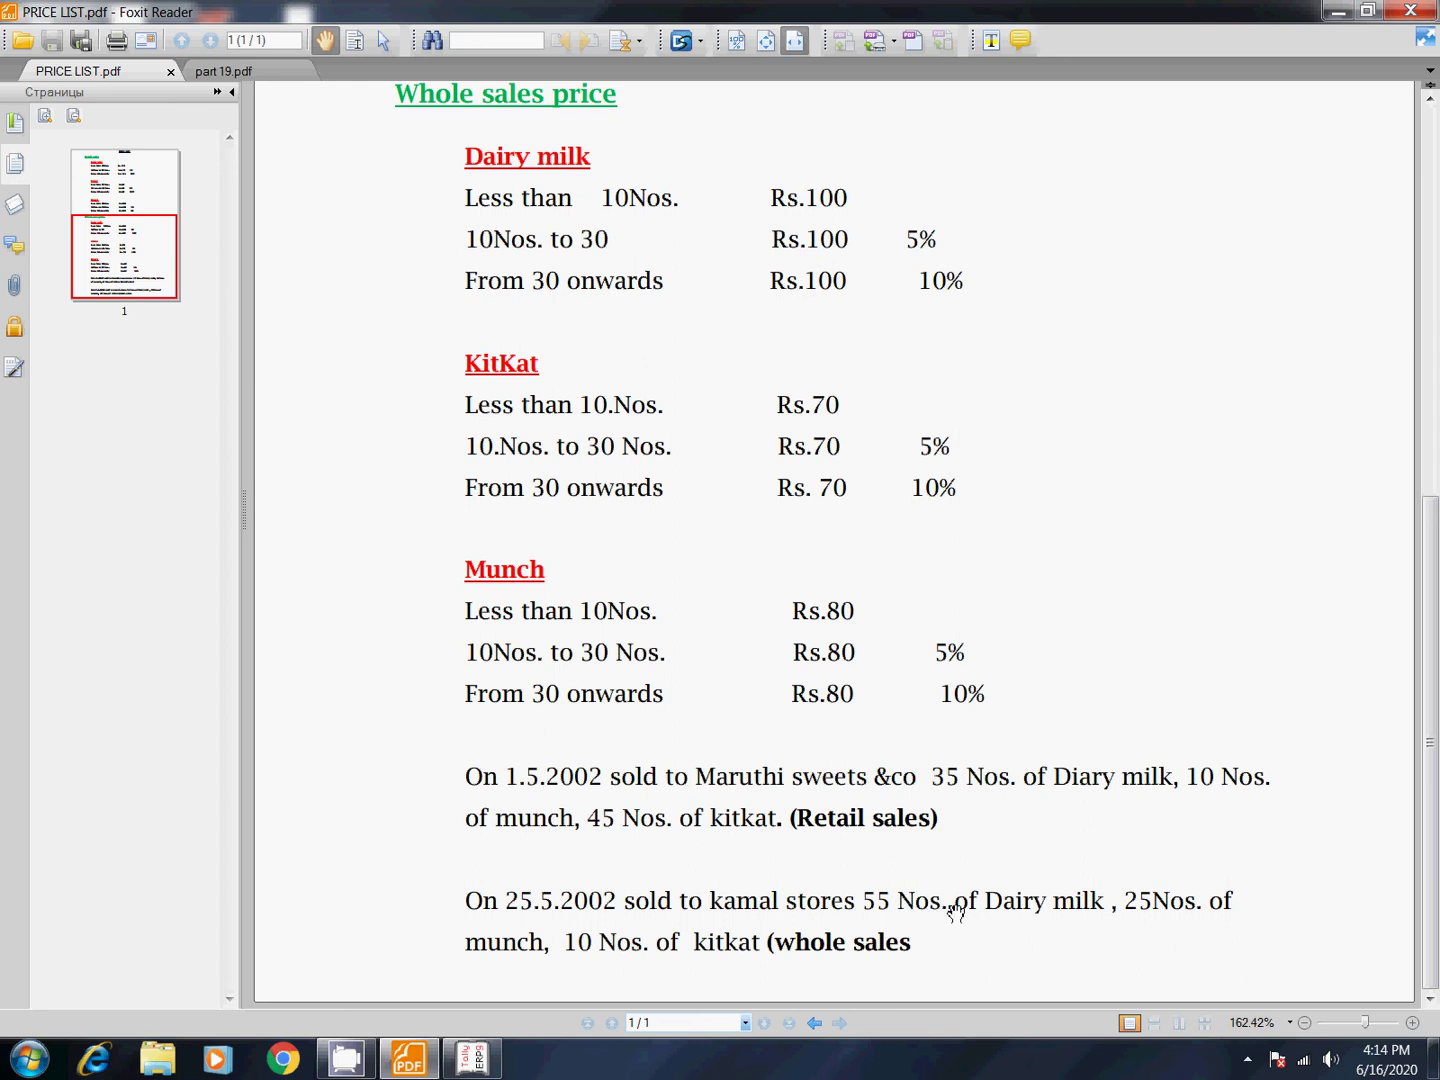
pyautogui.click(470, 1062)
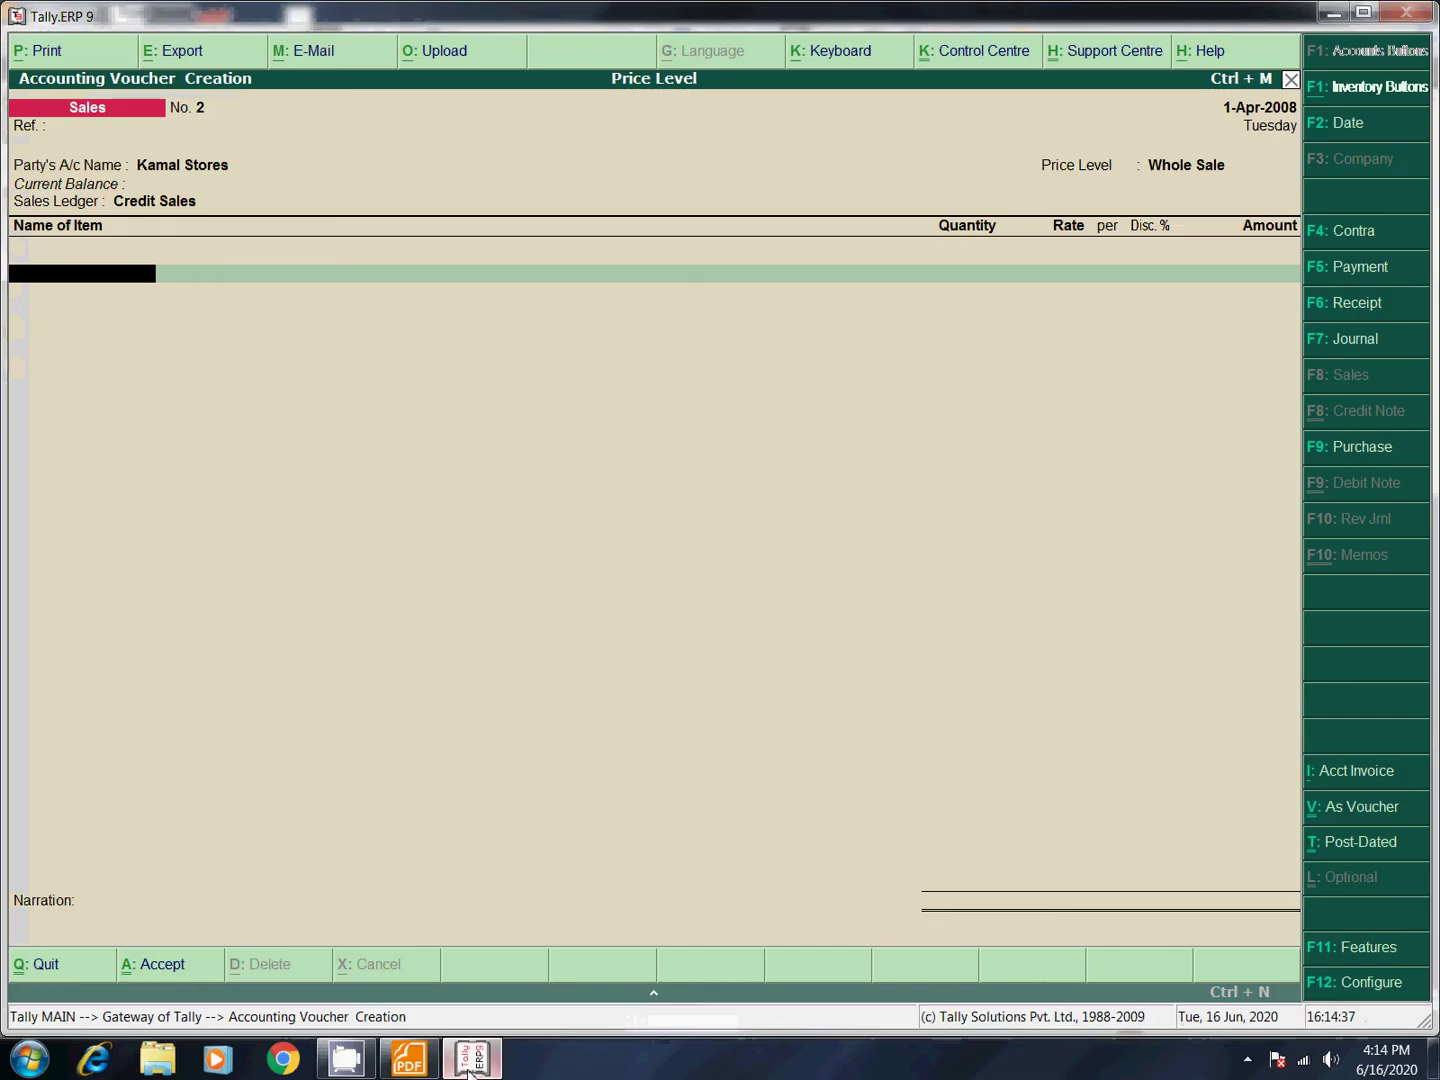
pyautogui.write('D')
pyautogui.press('Return')
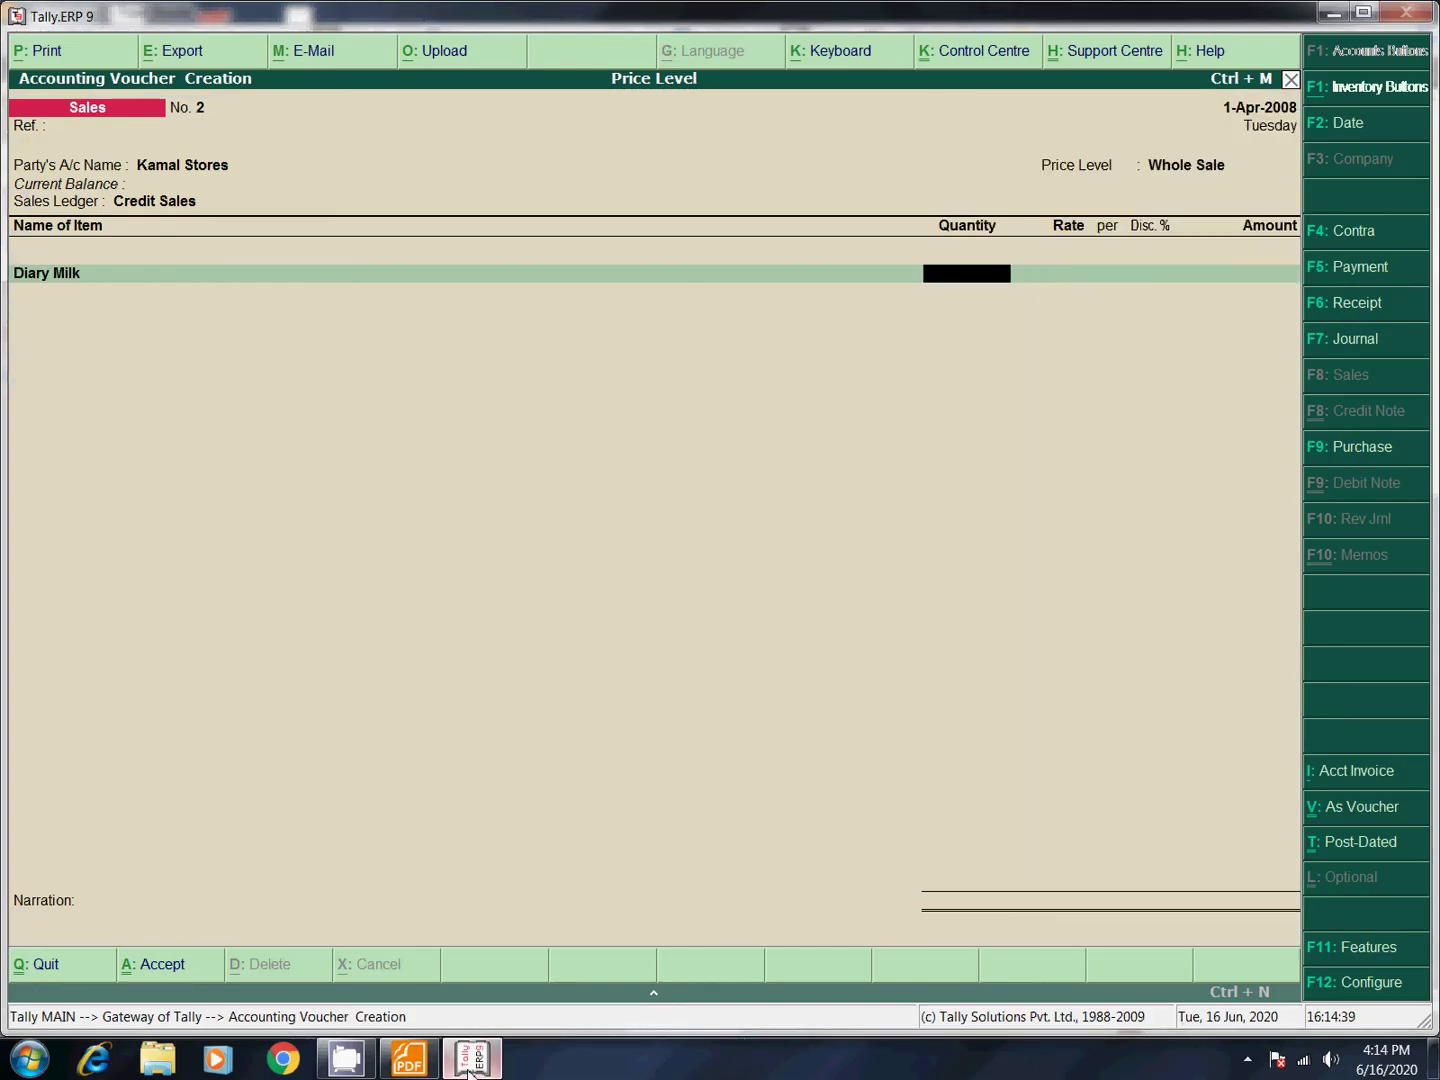
pyautogui.write('55')
pyautogui.press('Return')
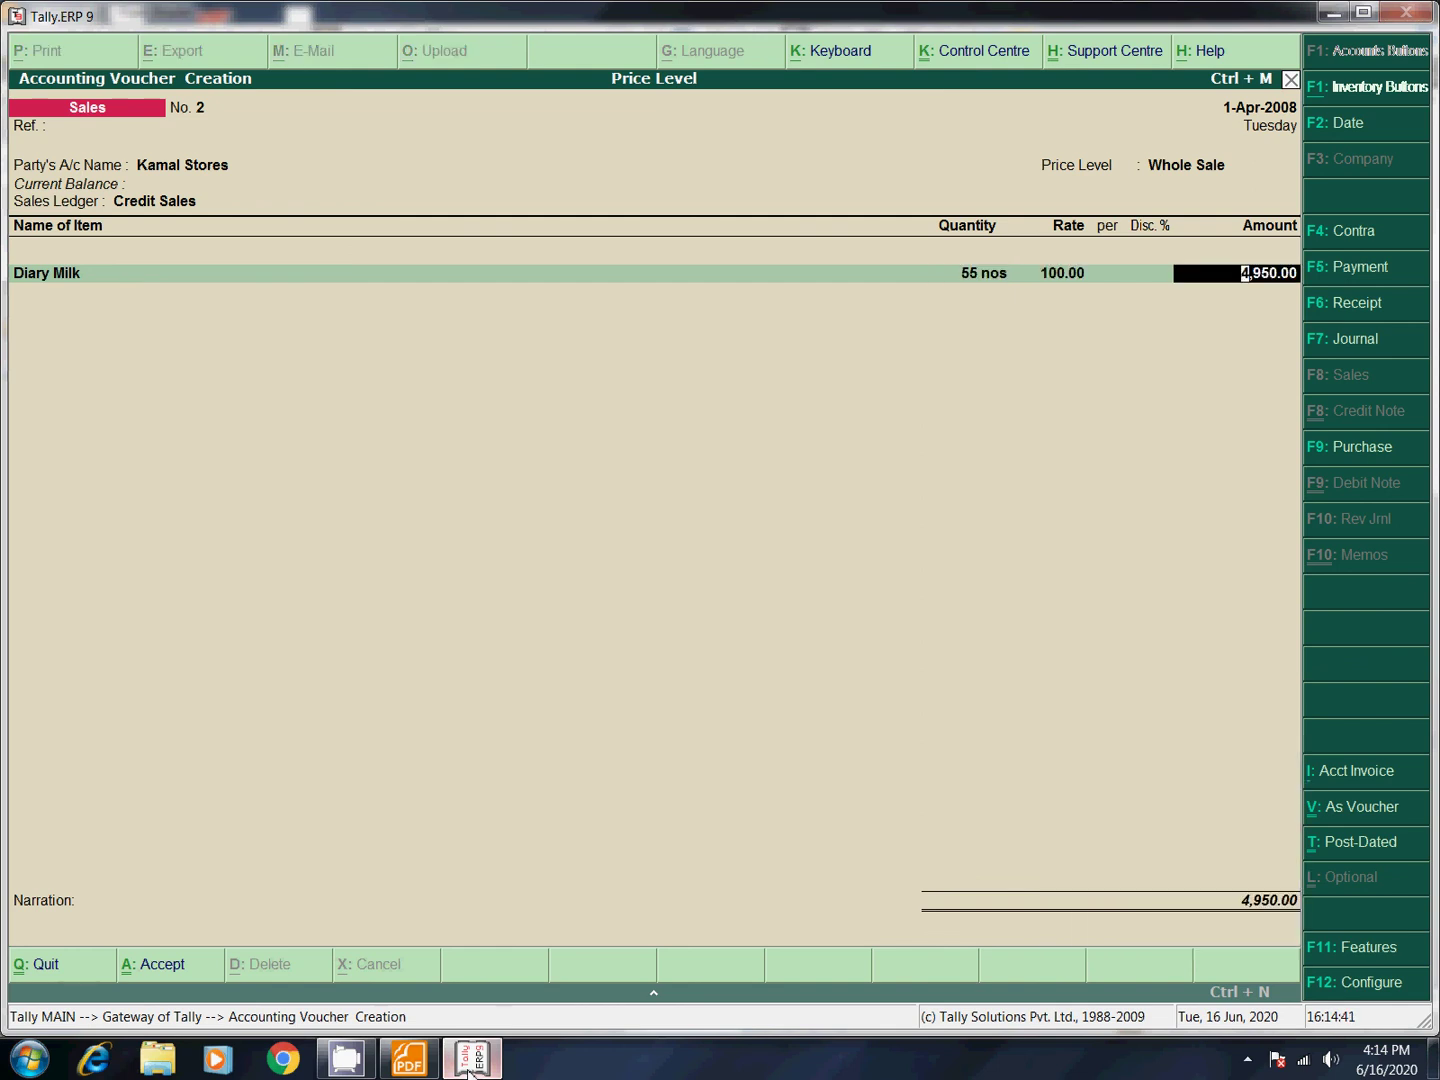
pyautogui.press('Return')
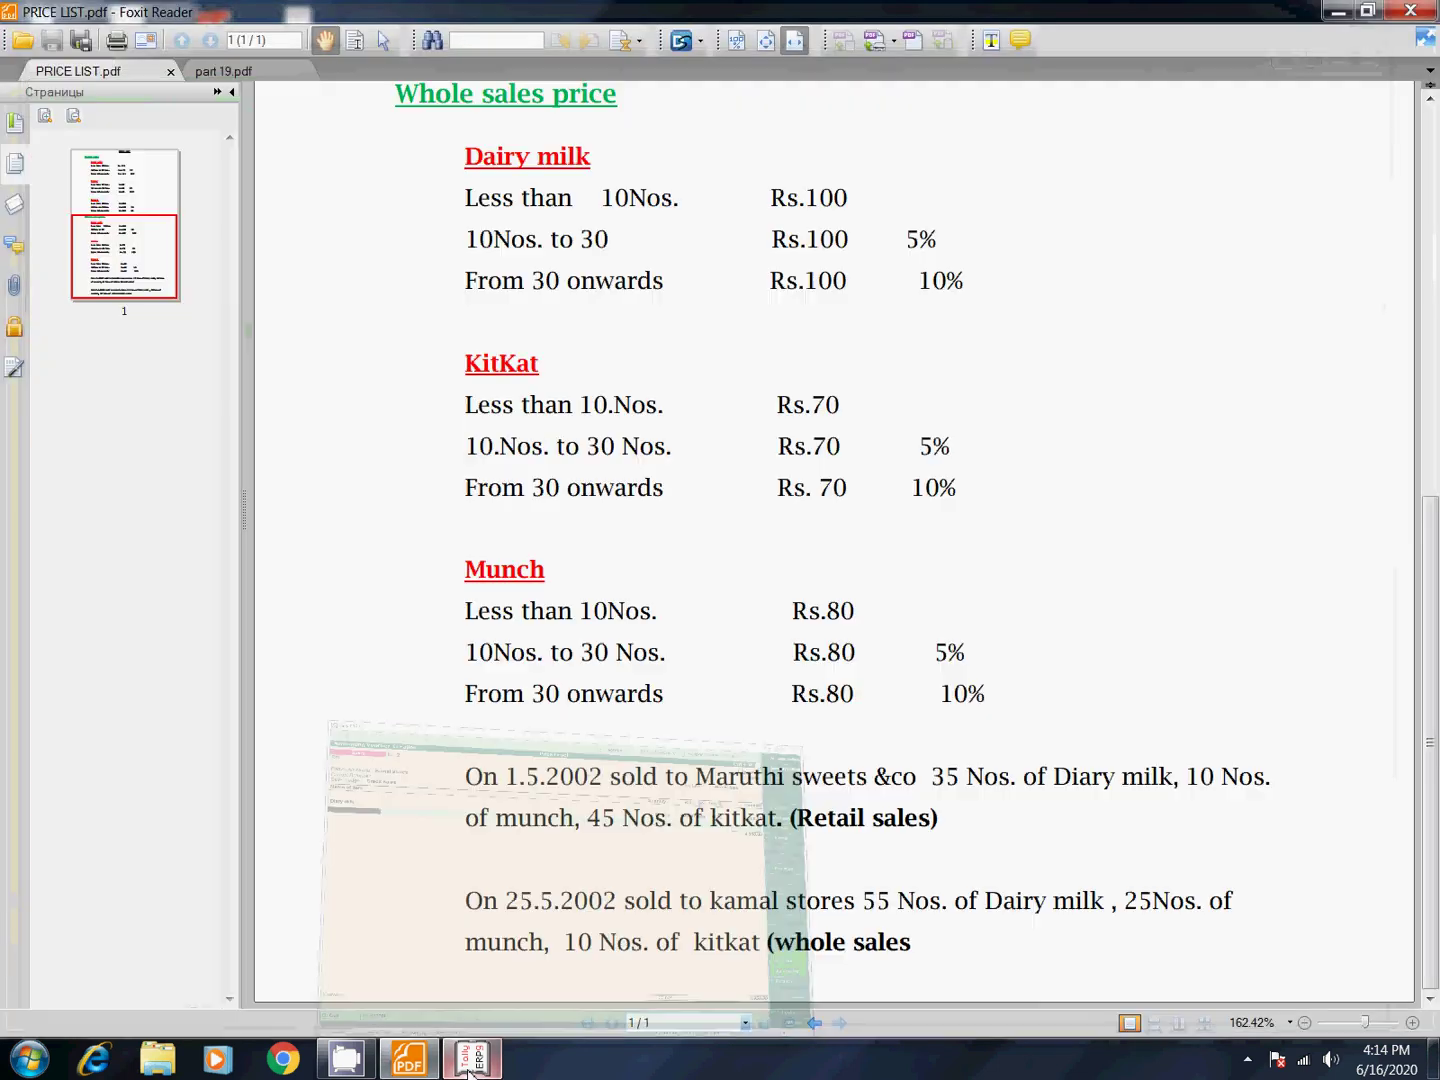
pyautogui.click(469, 1068)
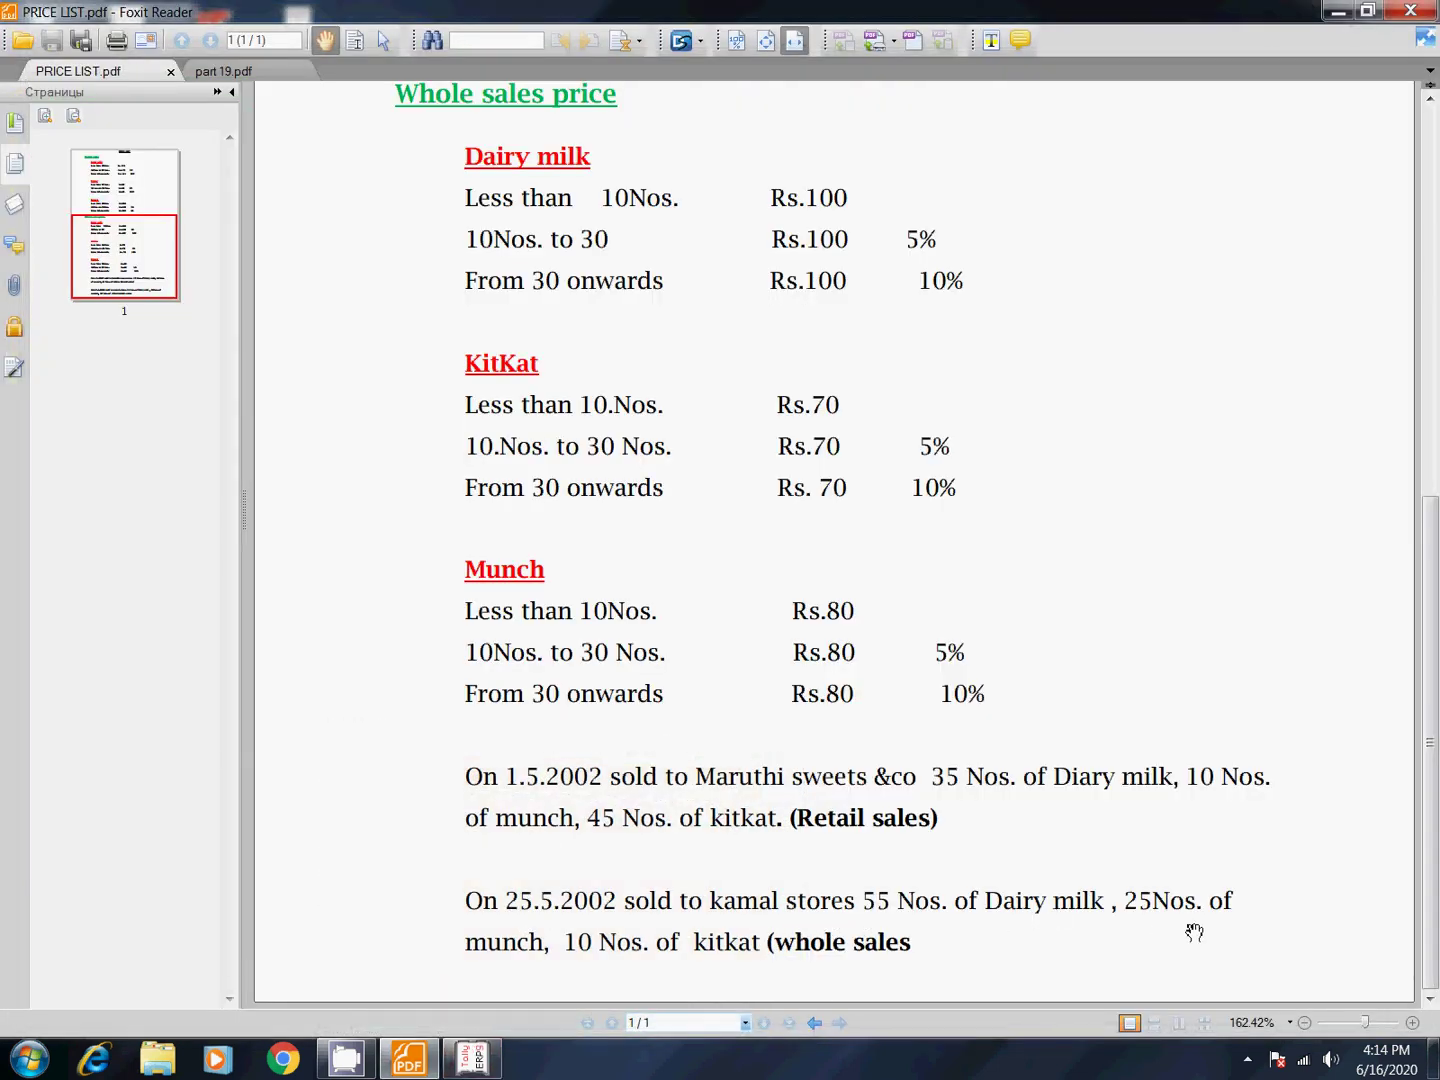
pyautogui.click(420, 1060)
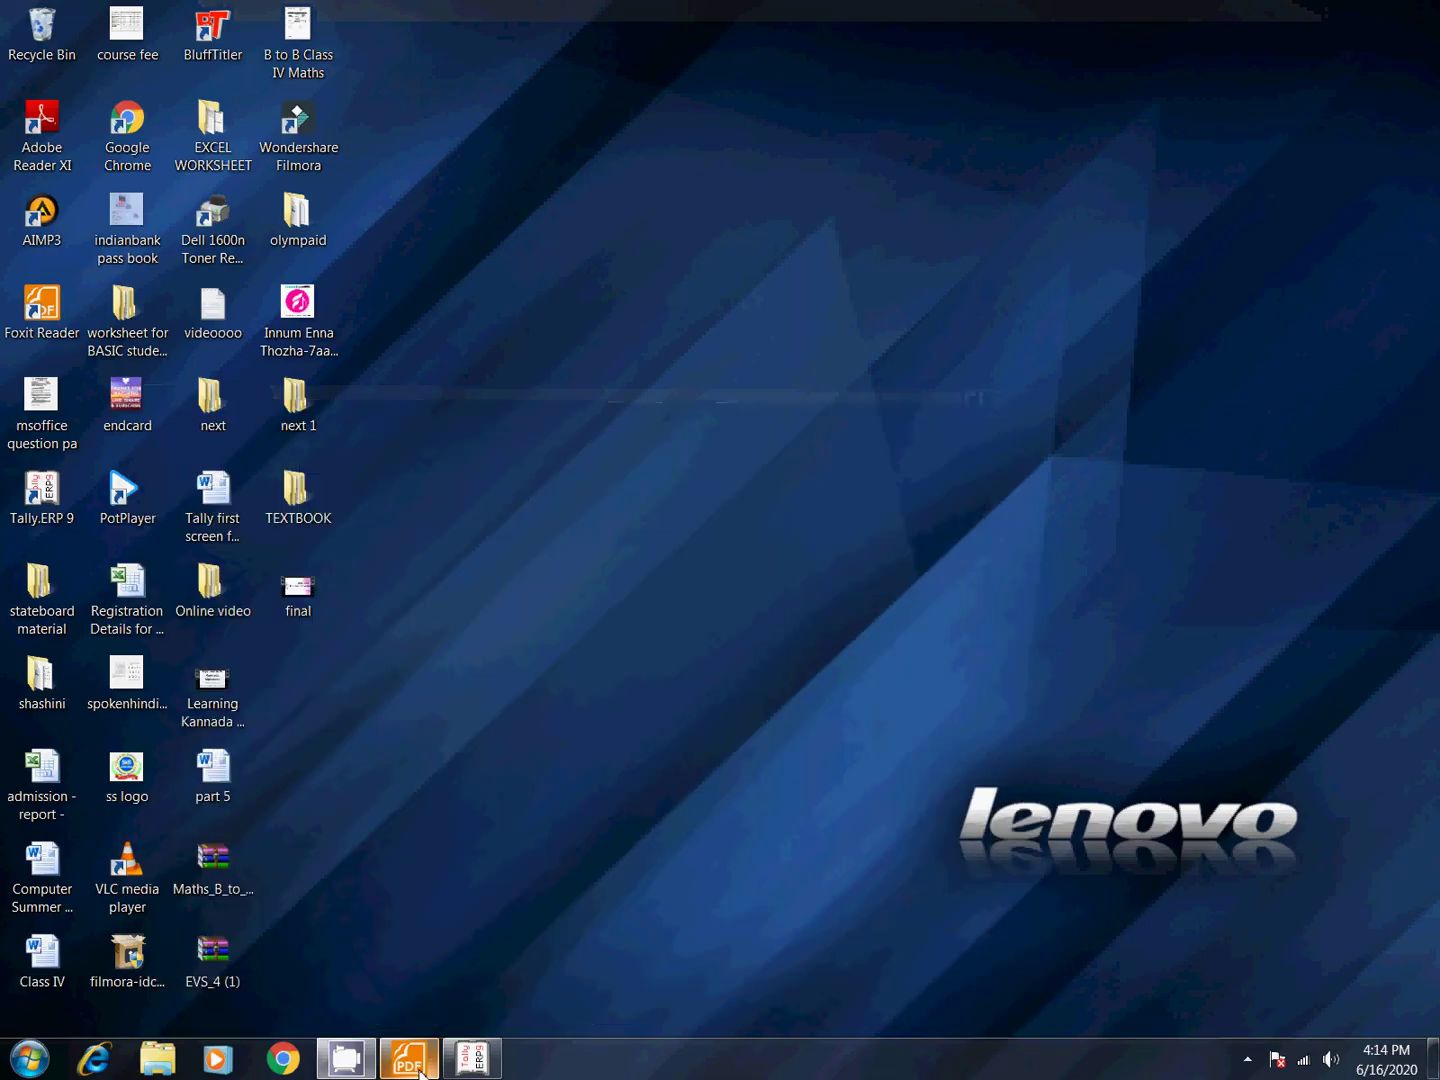
# Add Munch at 25 nos less 5% (1,900.00) to the Kamal Stores voucher.
pyautogui.click(467, 1068)
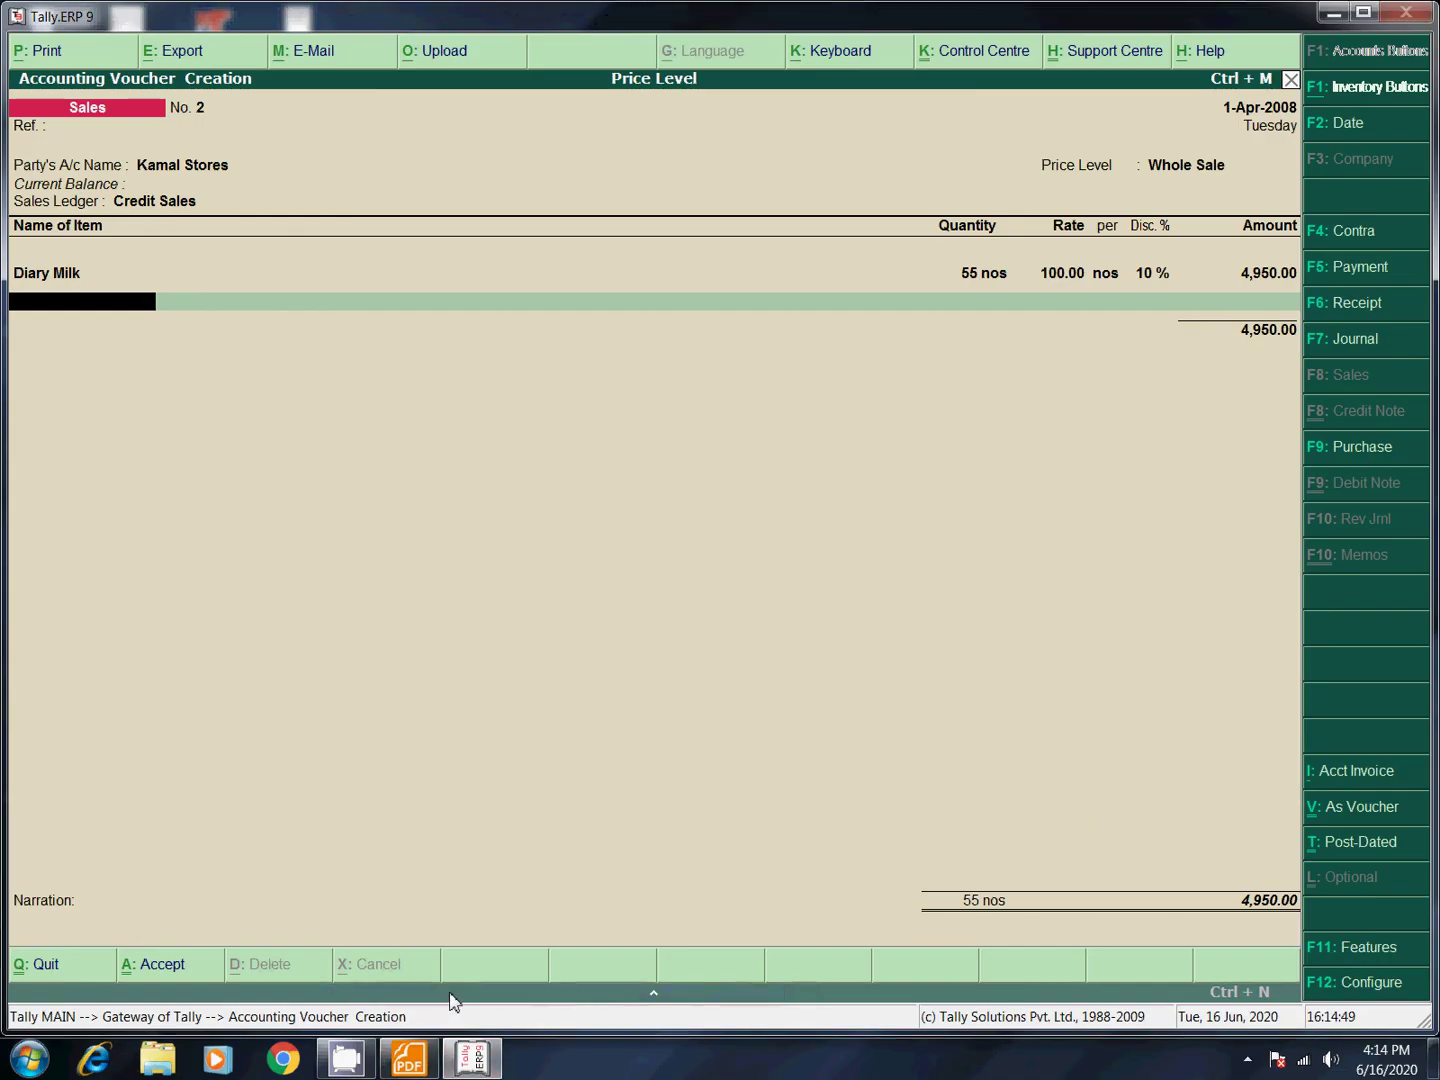
pyautogui.write('Mu')
pyautogui.press('Return')
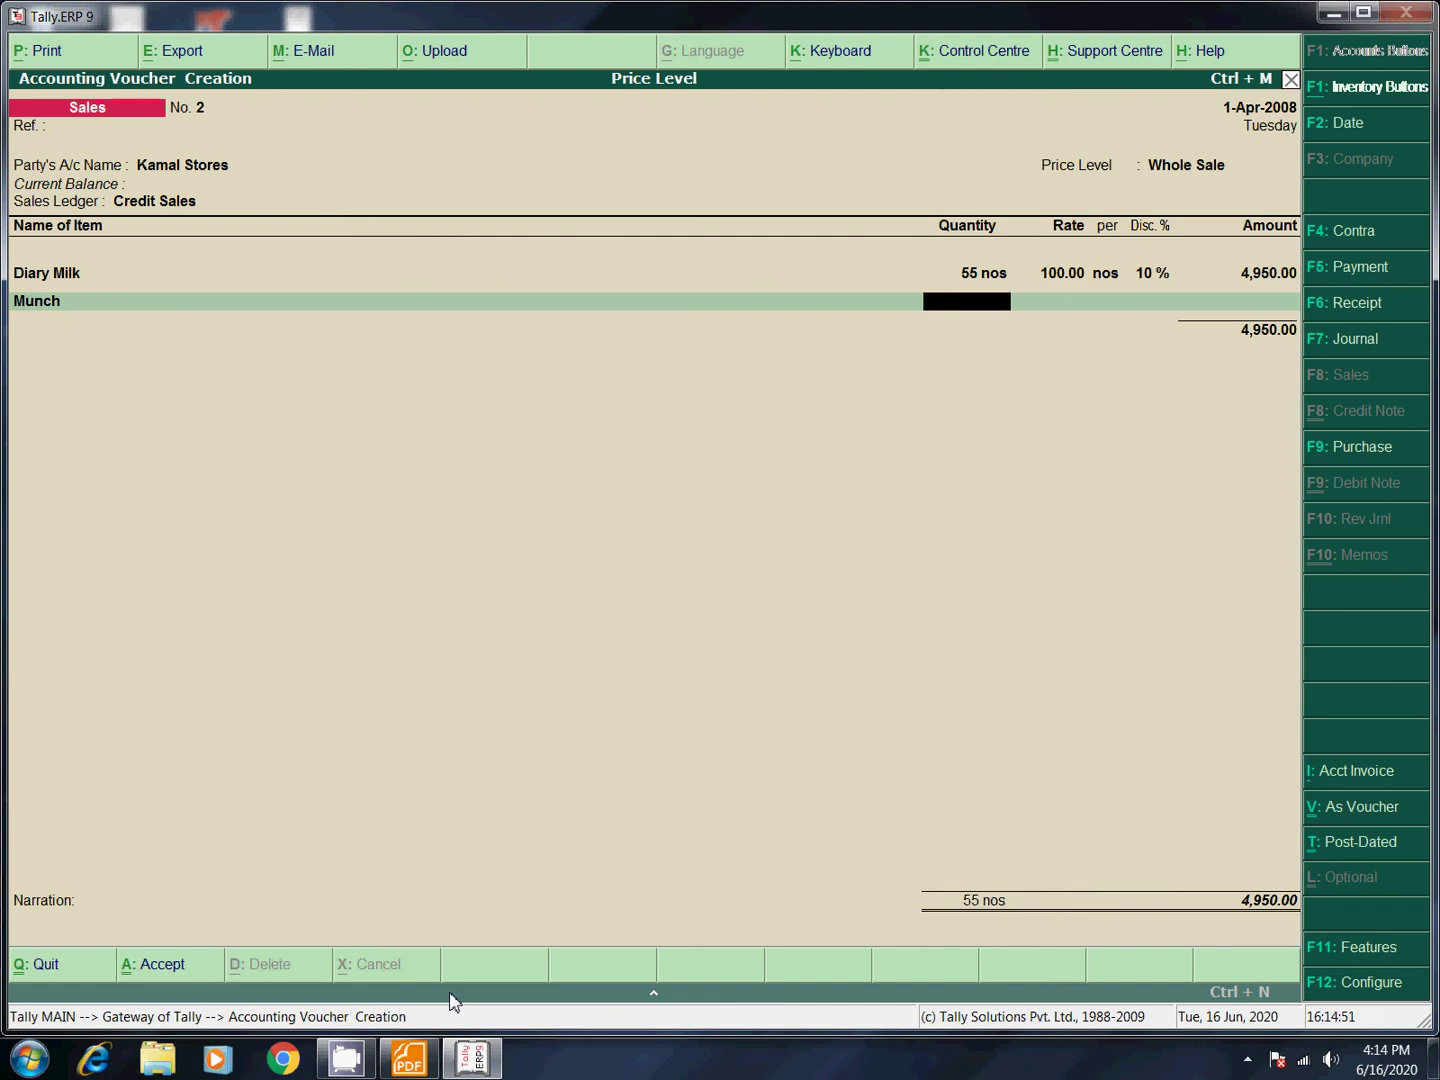
pyautogui.press('Return')
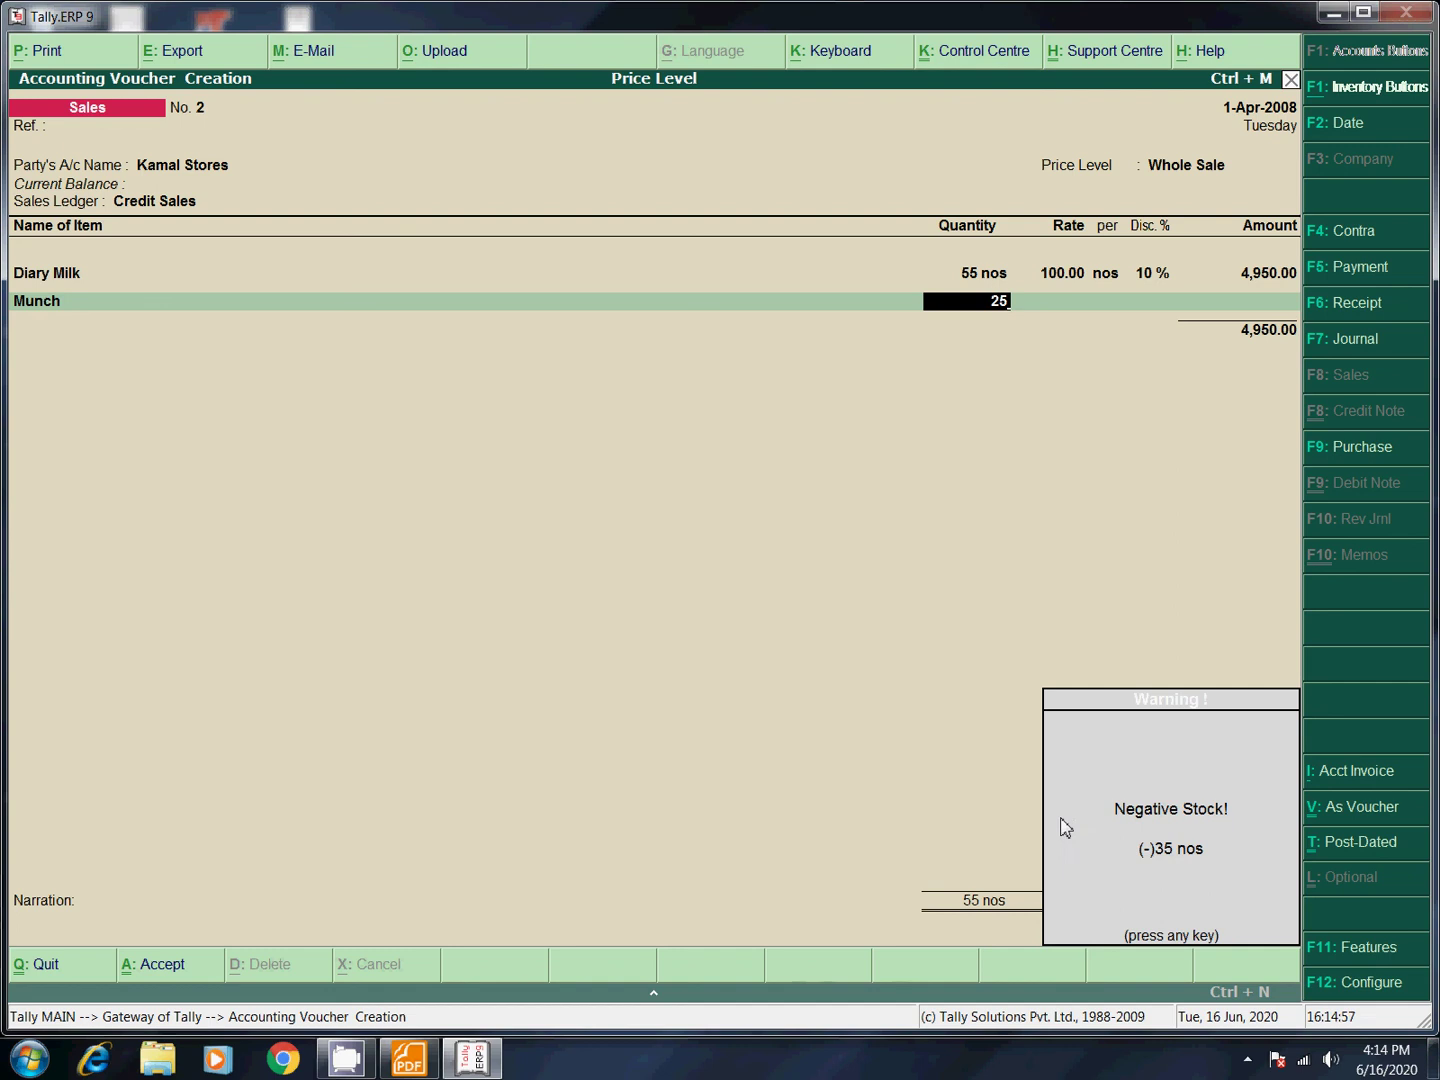
pyautogui.press('Return')
pyautogui.press('Return')
pyautogui.press('Return')
pyautogui.press('Return')
# Add Kitkat at 10 nos less 5% (665.00), bringing the voucher to 7,515.00.
pyautogui.press('Return')
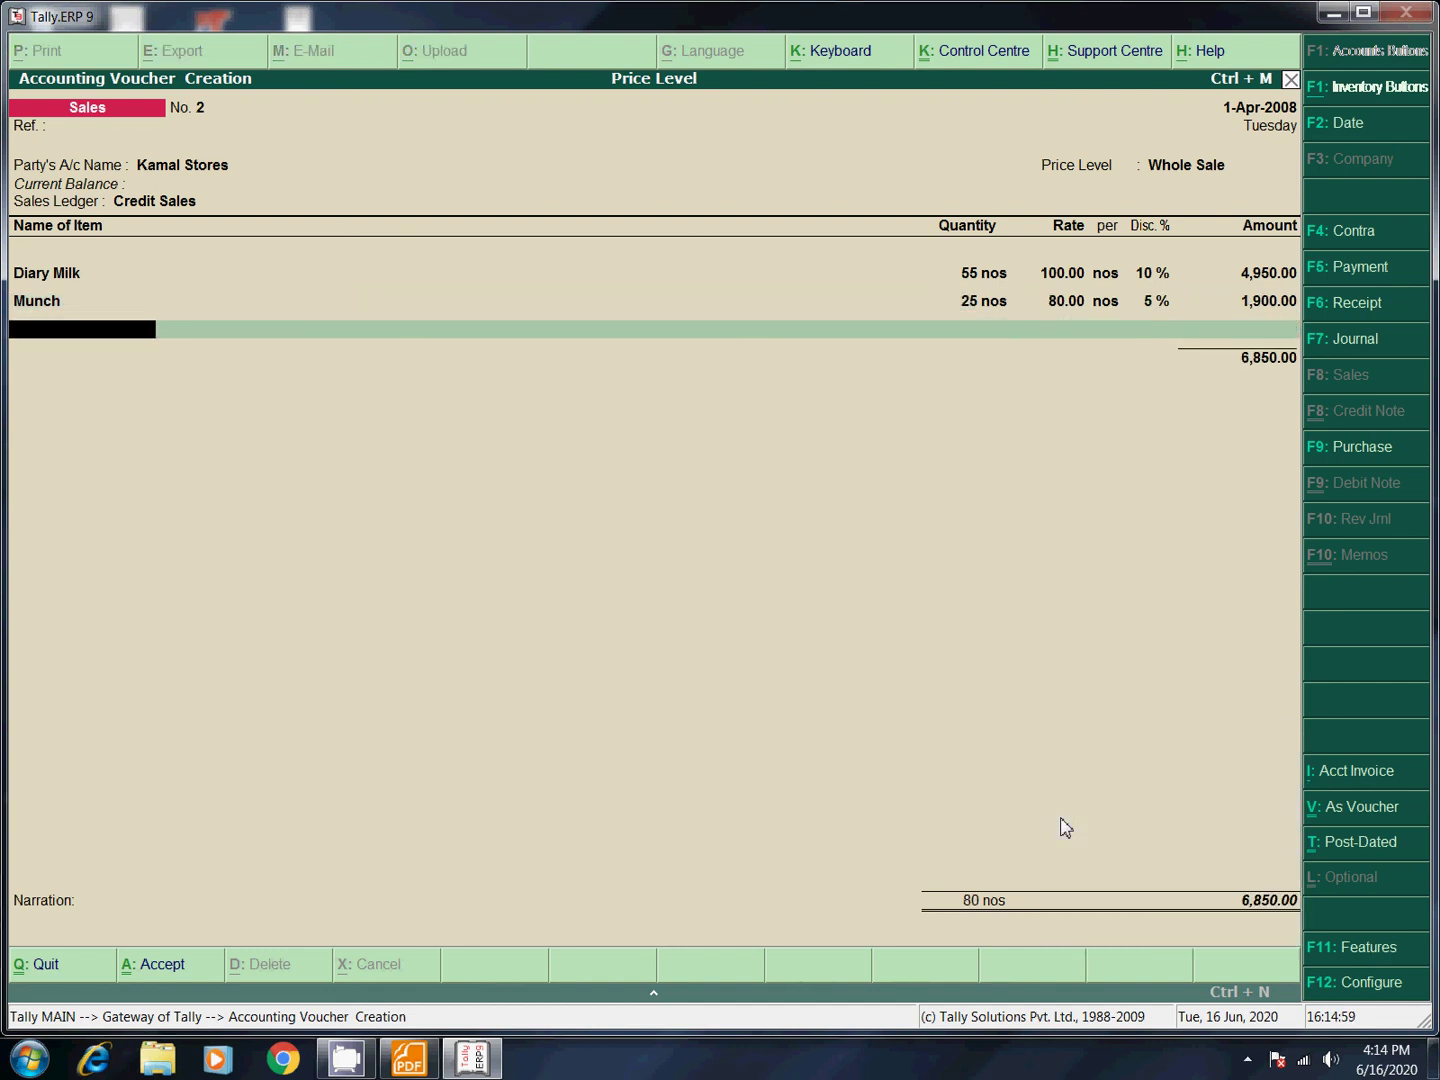
pyautogui.write('K')
pyautogui.press('Return')
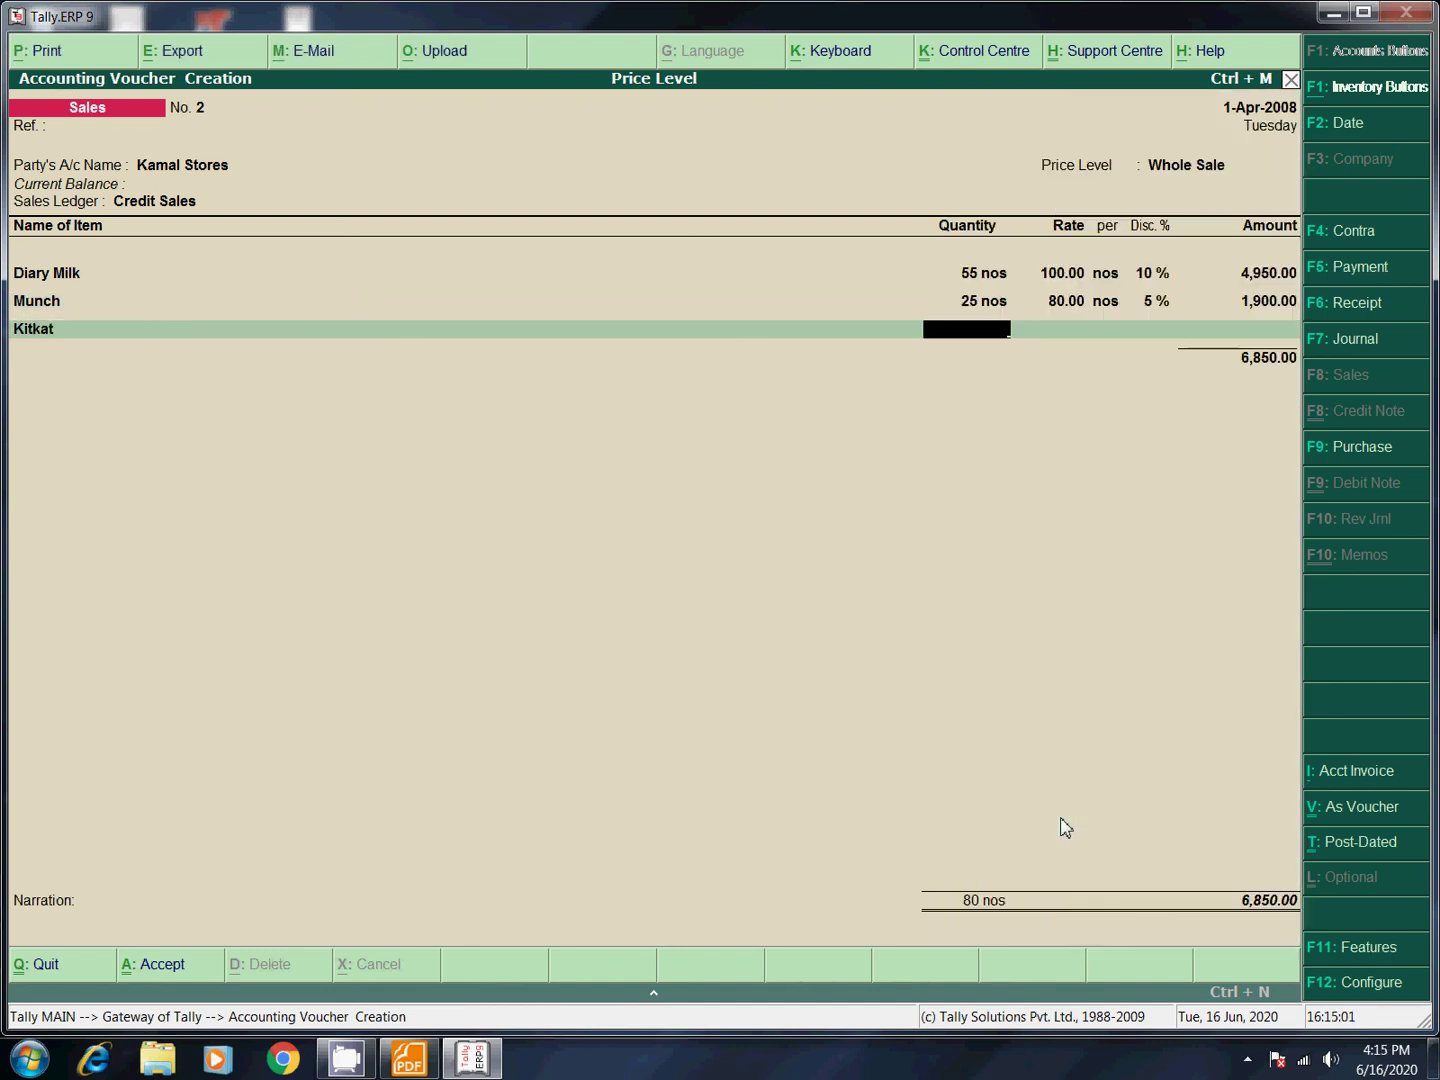
pyautogui.click(408, 1058)
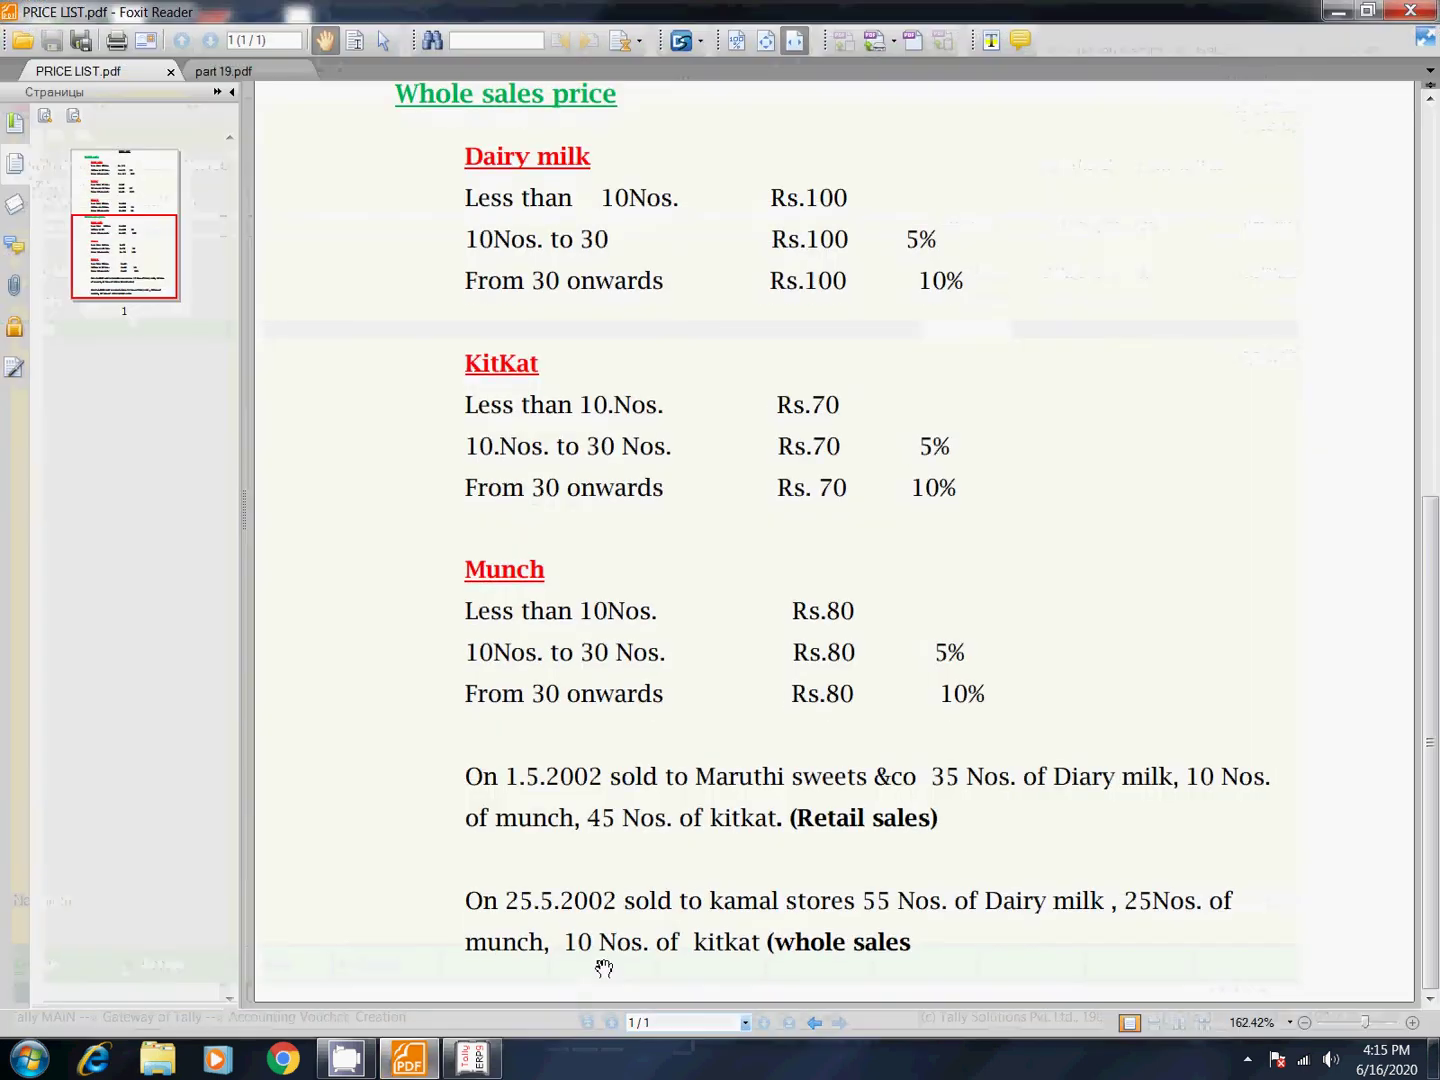
pyautogui.click(476, 1066)
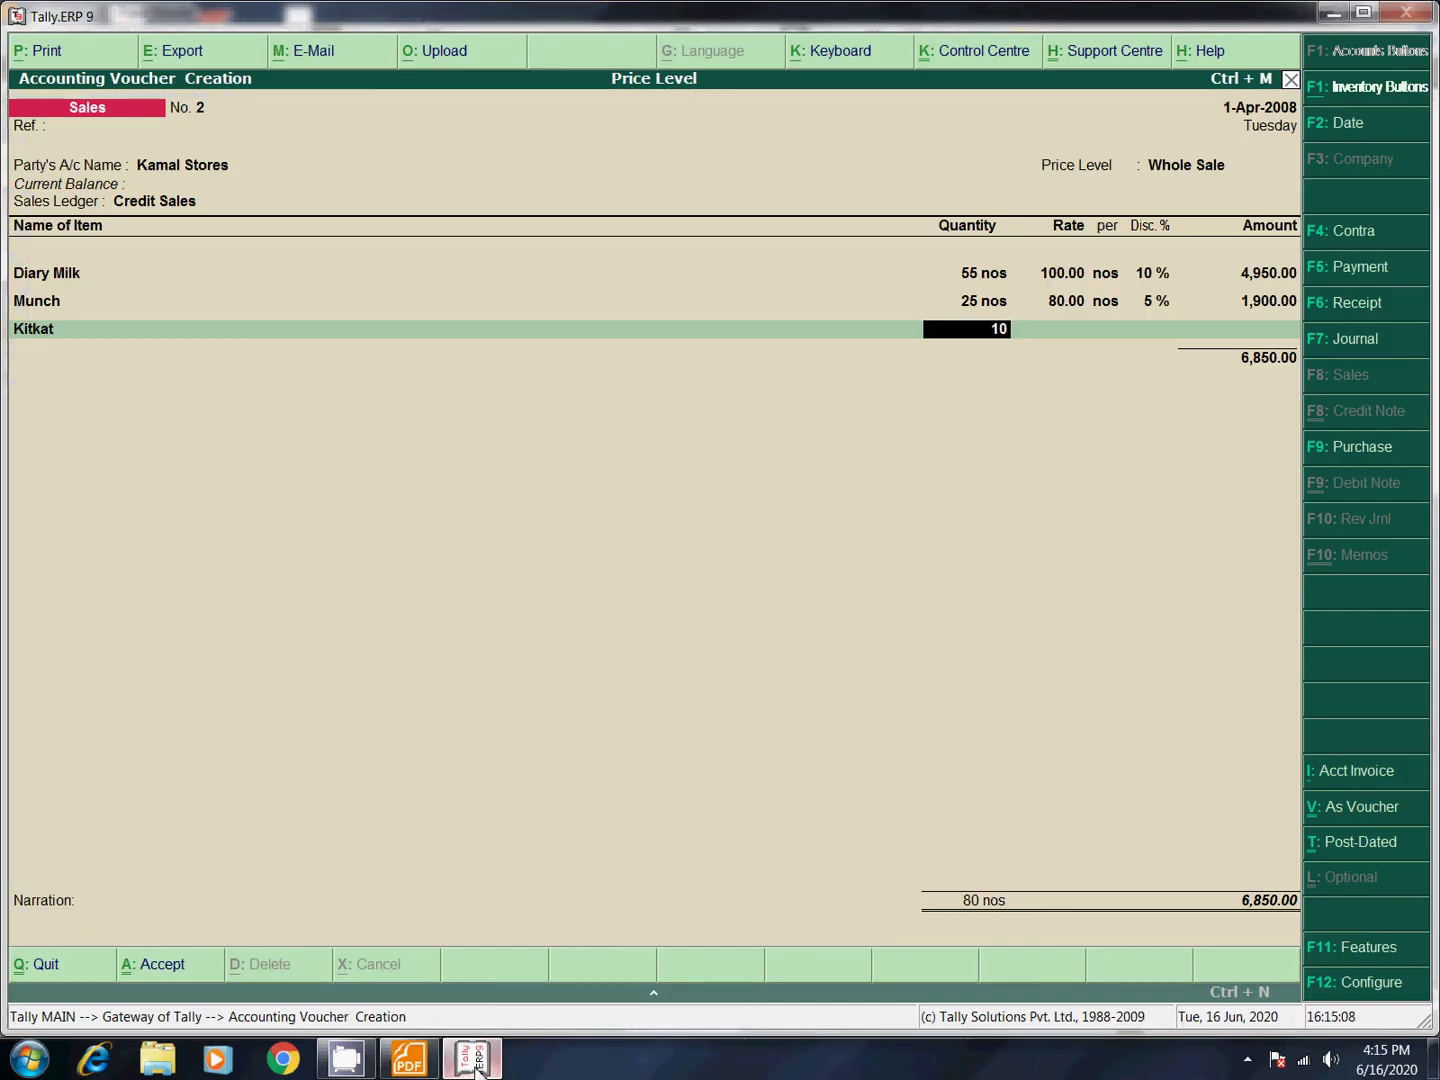
pyautogui.press('Return')
pyautogui.press('Return')
pyautogui.press('Return')
pyautogui.press('Return')
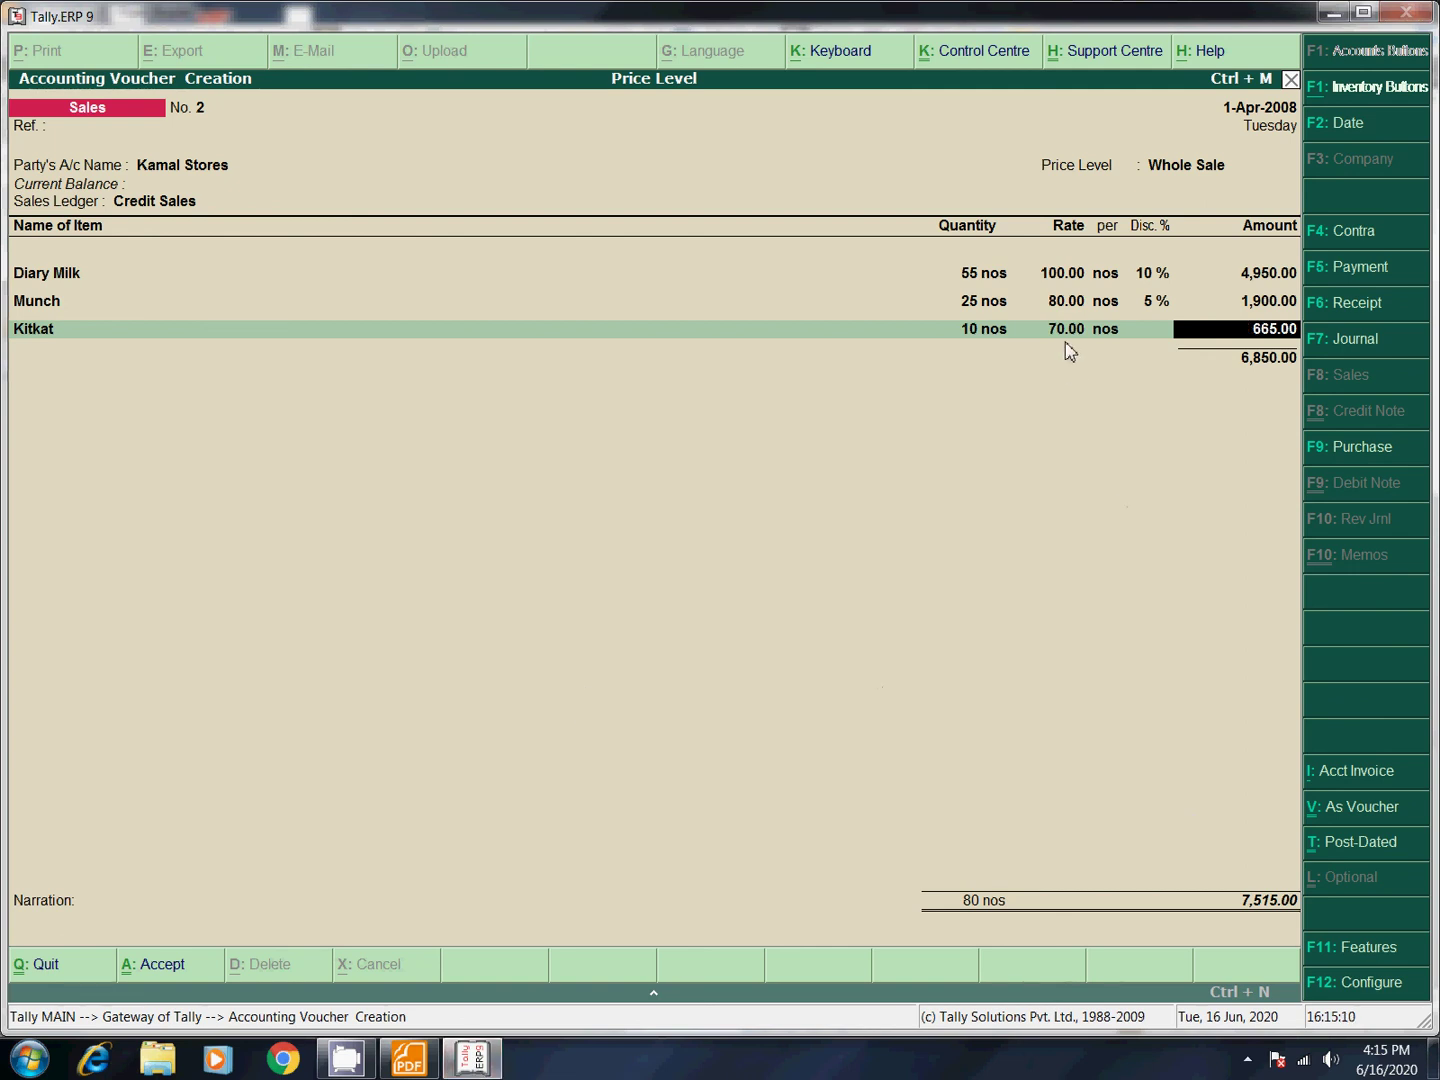
pyautogui.press('Return')
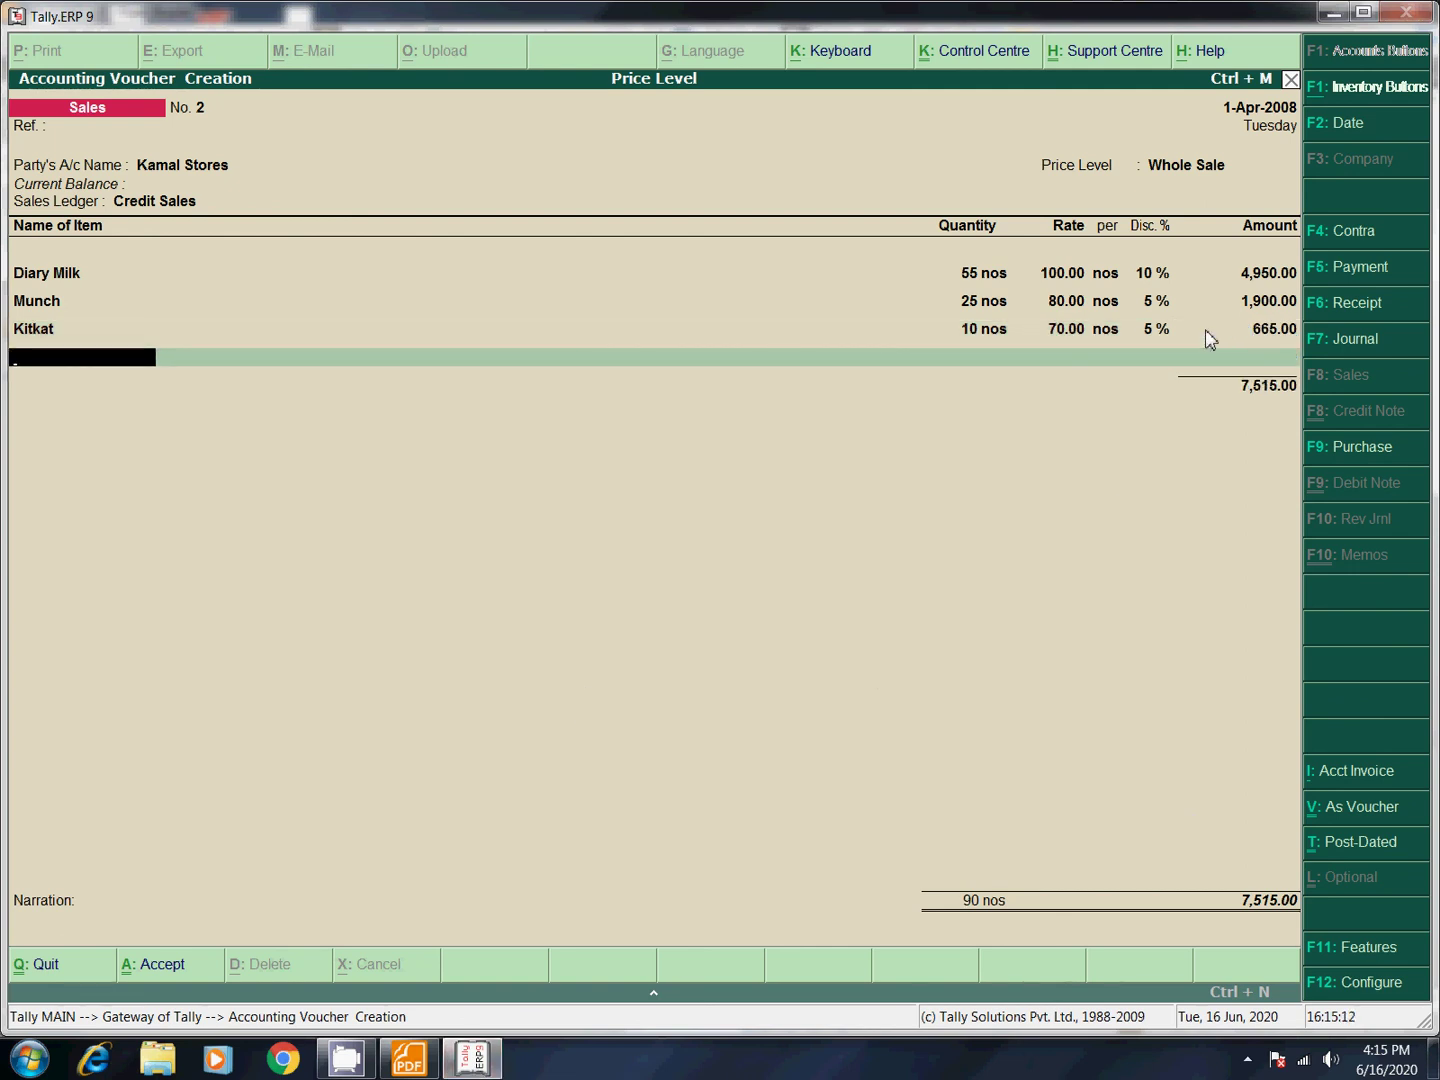